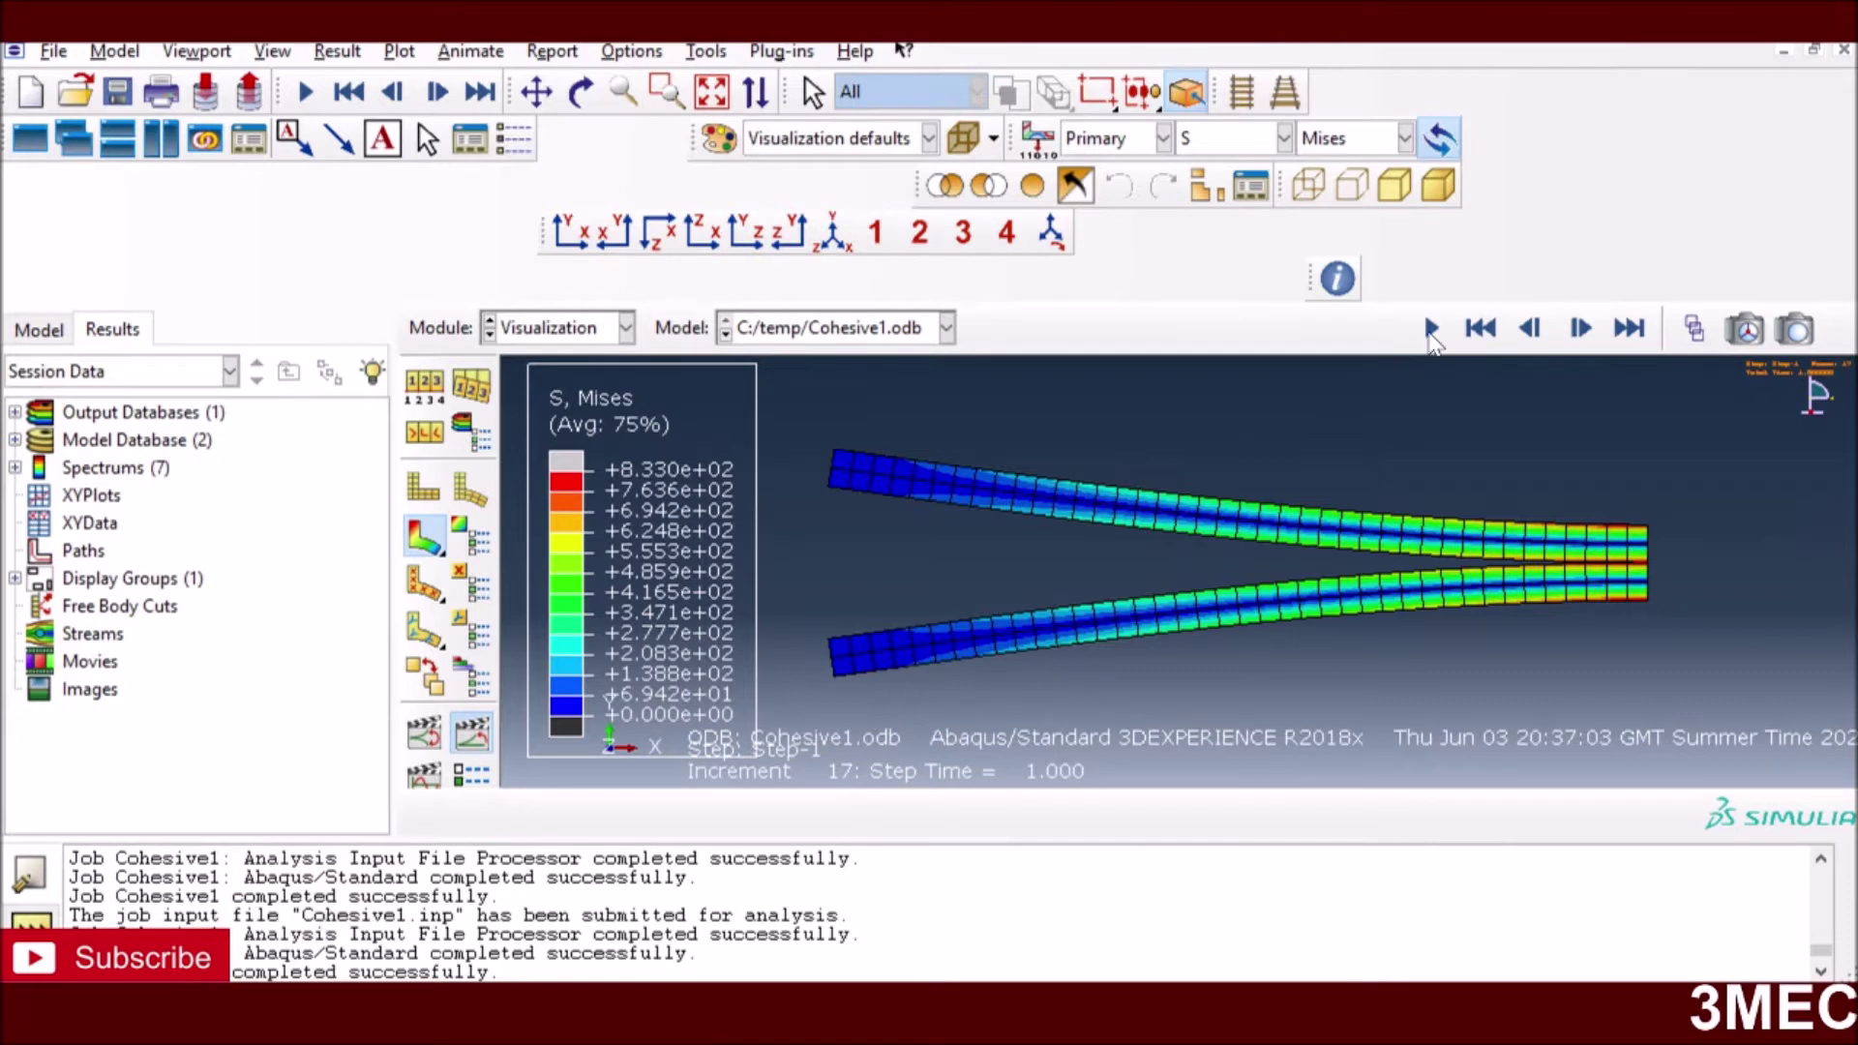
- Animate the deformation result, then return to the Part module showing Part-1
left_click(1430, 330)
left_click(592, 331)
left_click(548, 364)
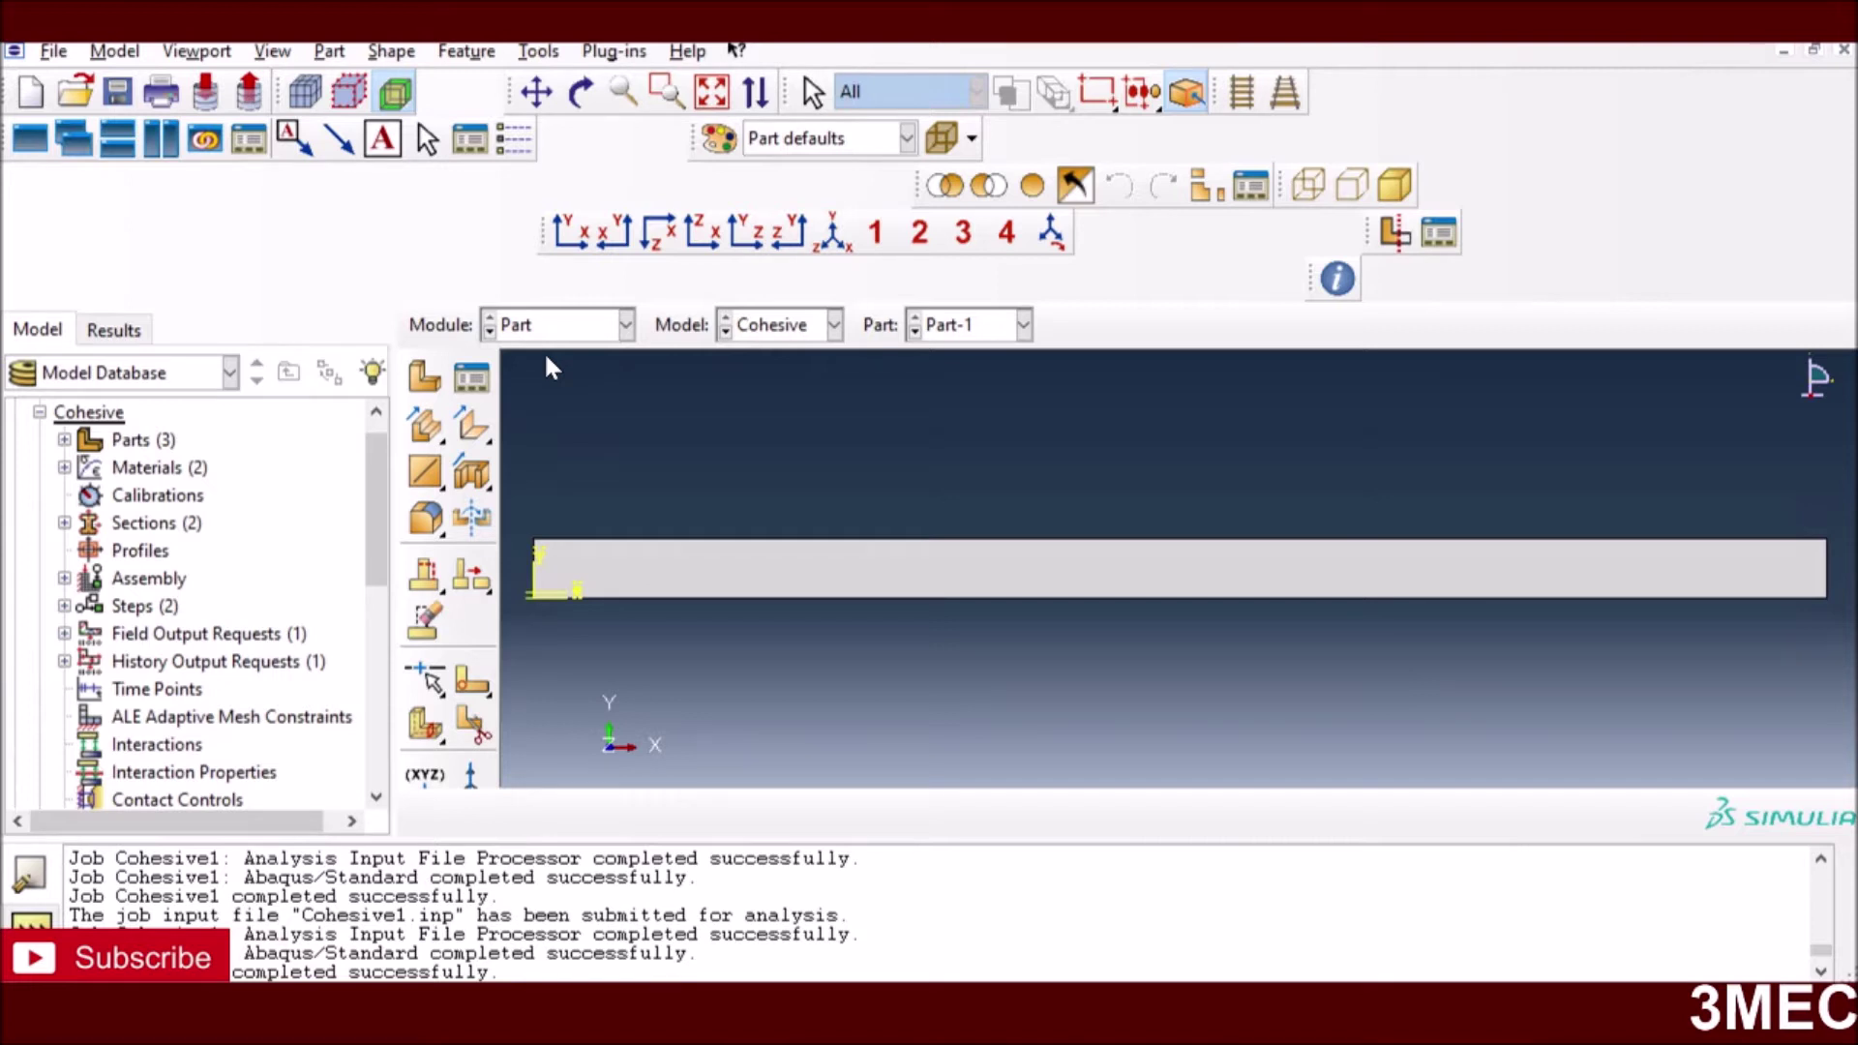
- Abandon a new part, then display Part-3 and then the coh part
left_click(427, 383)
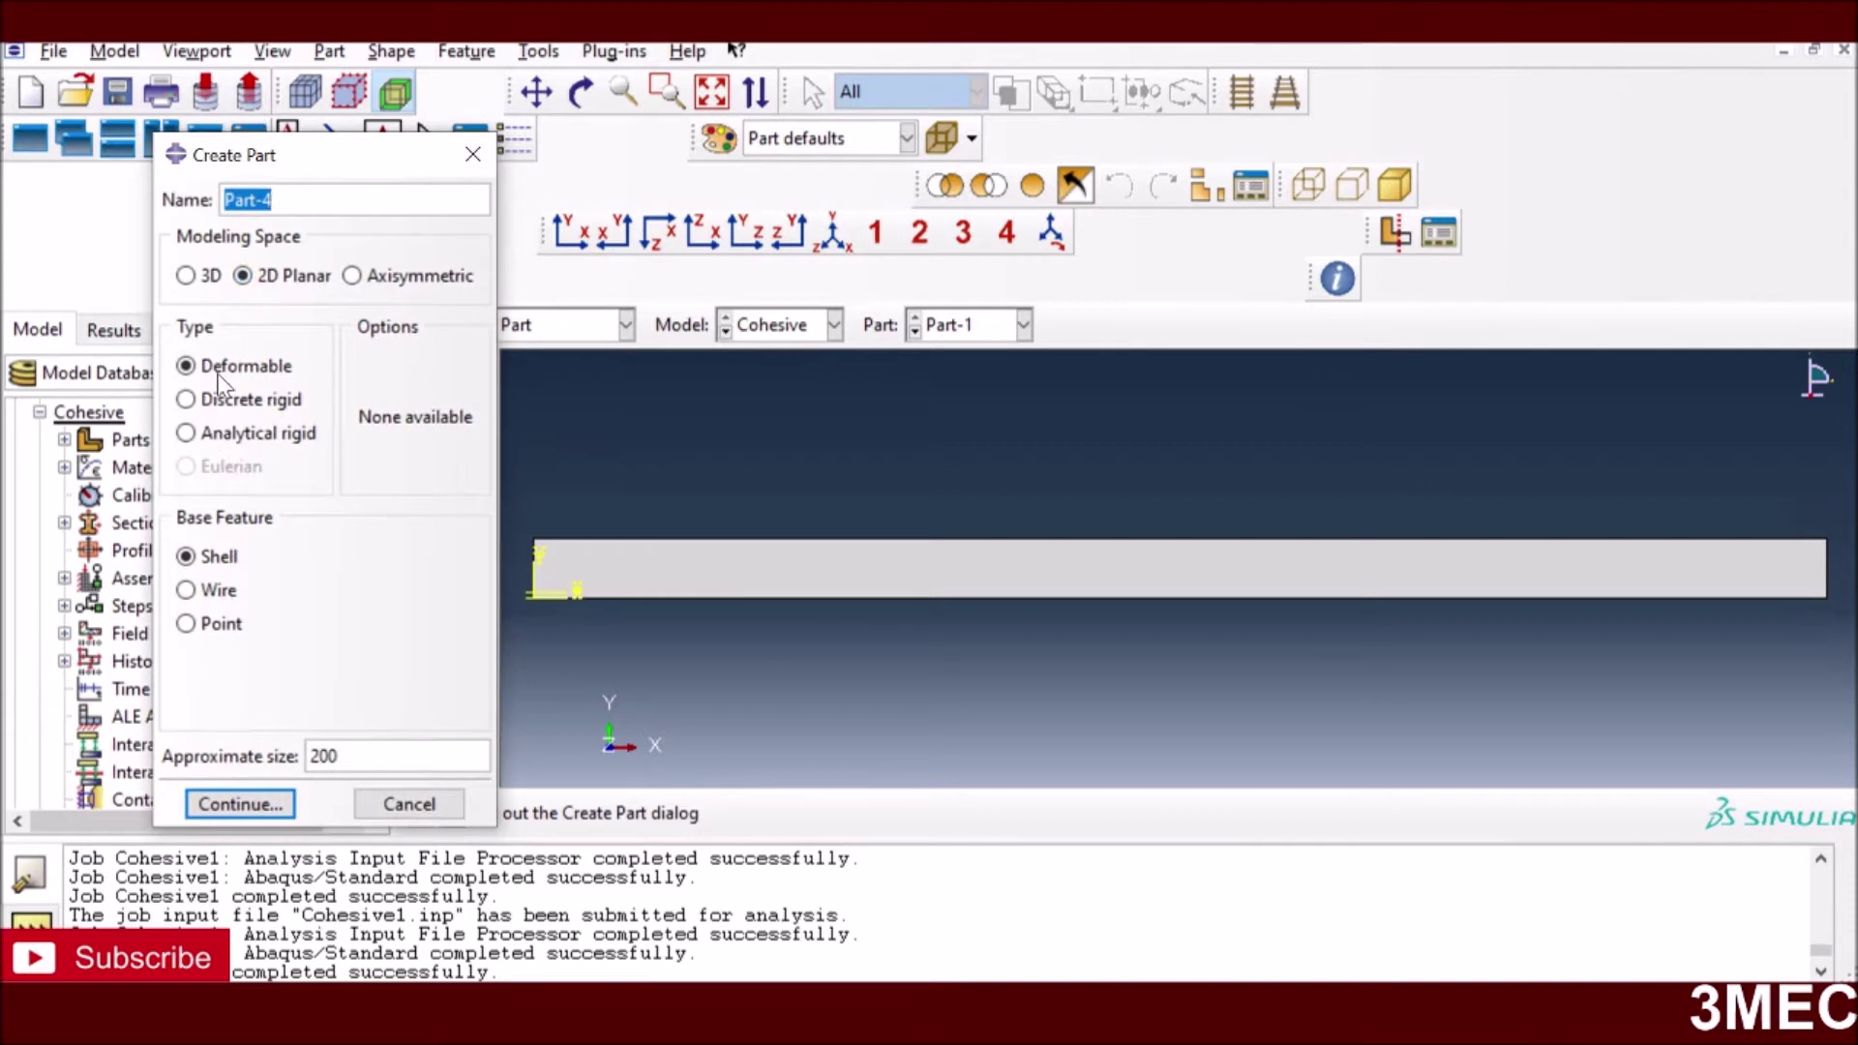
left_click(405, 805)
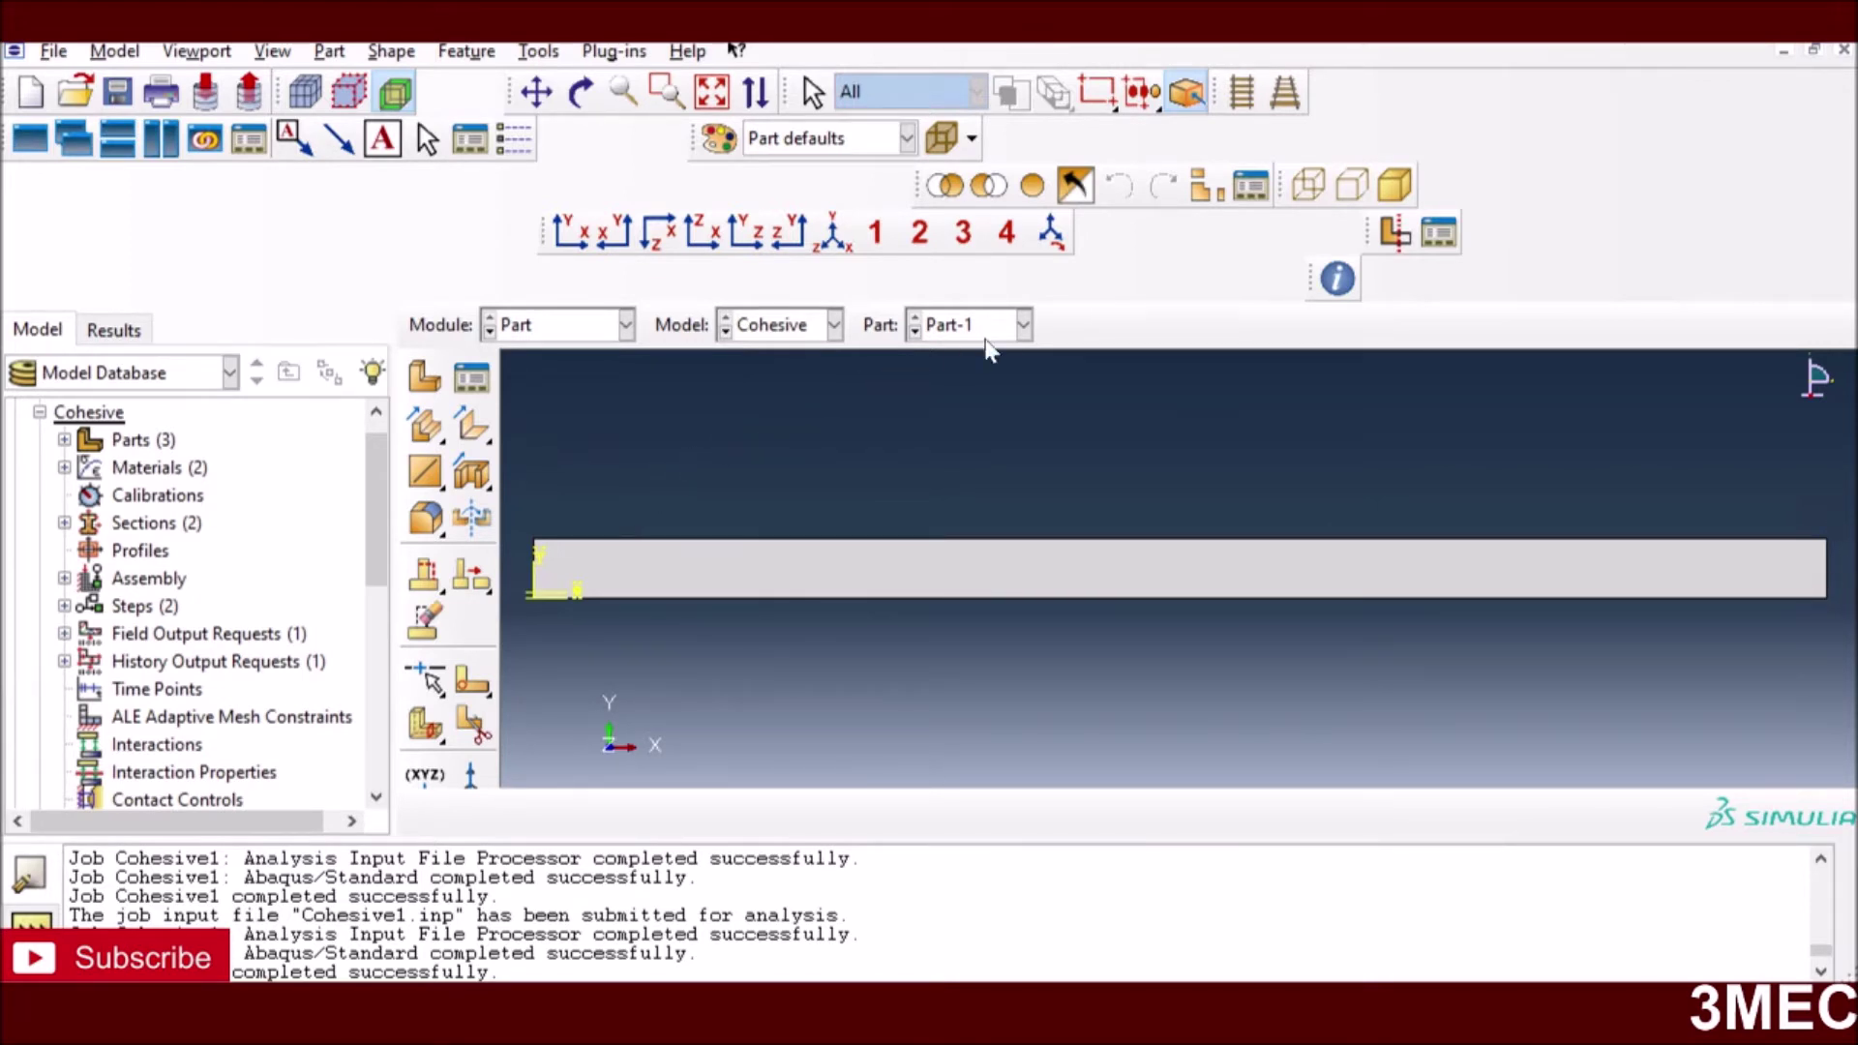
left_click(1023, 325)
left_click(958, 414)
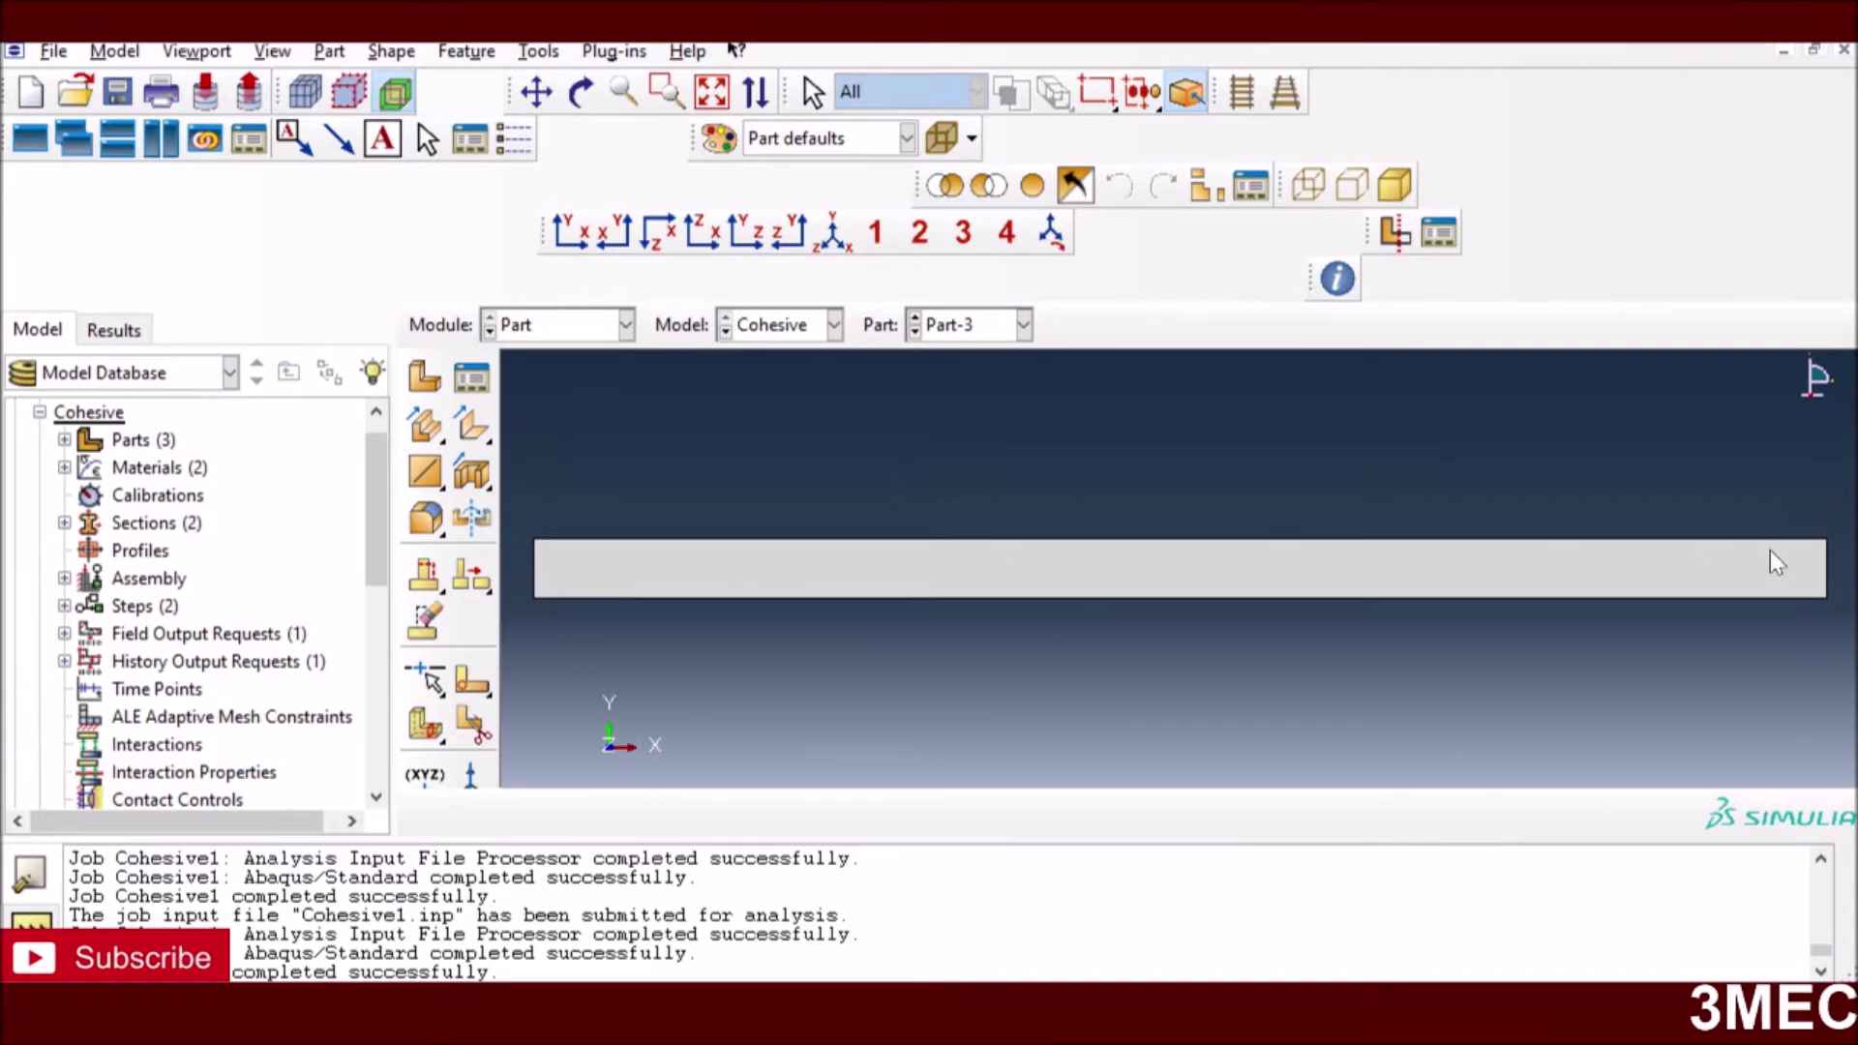
left_click(1023, 328)
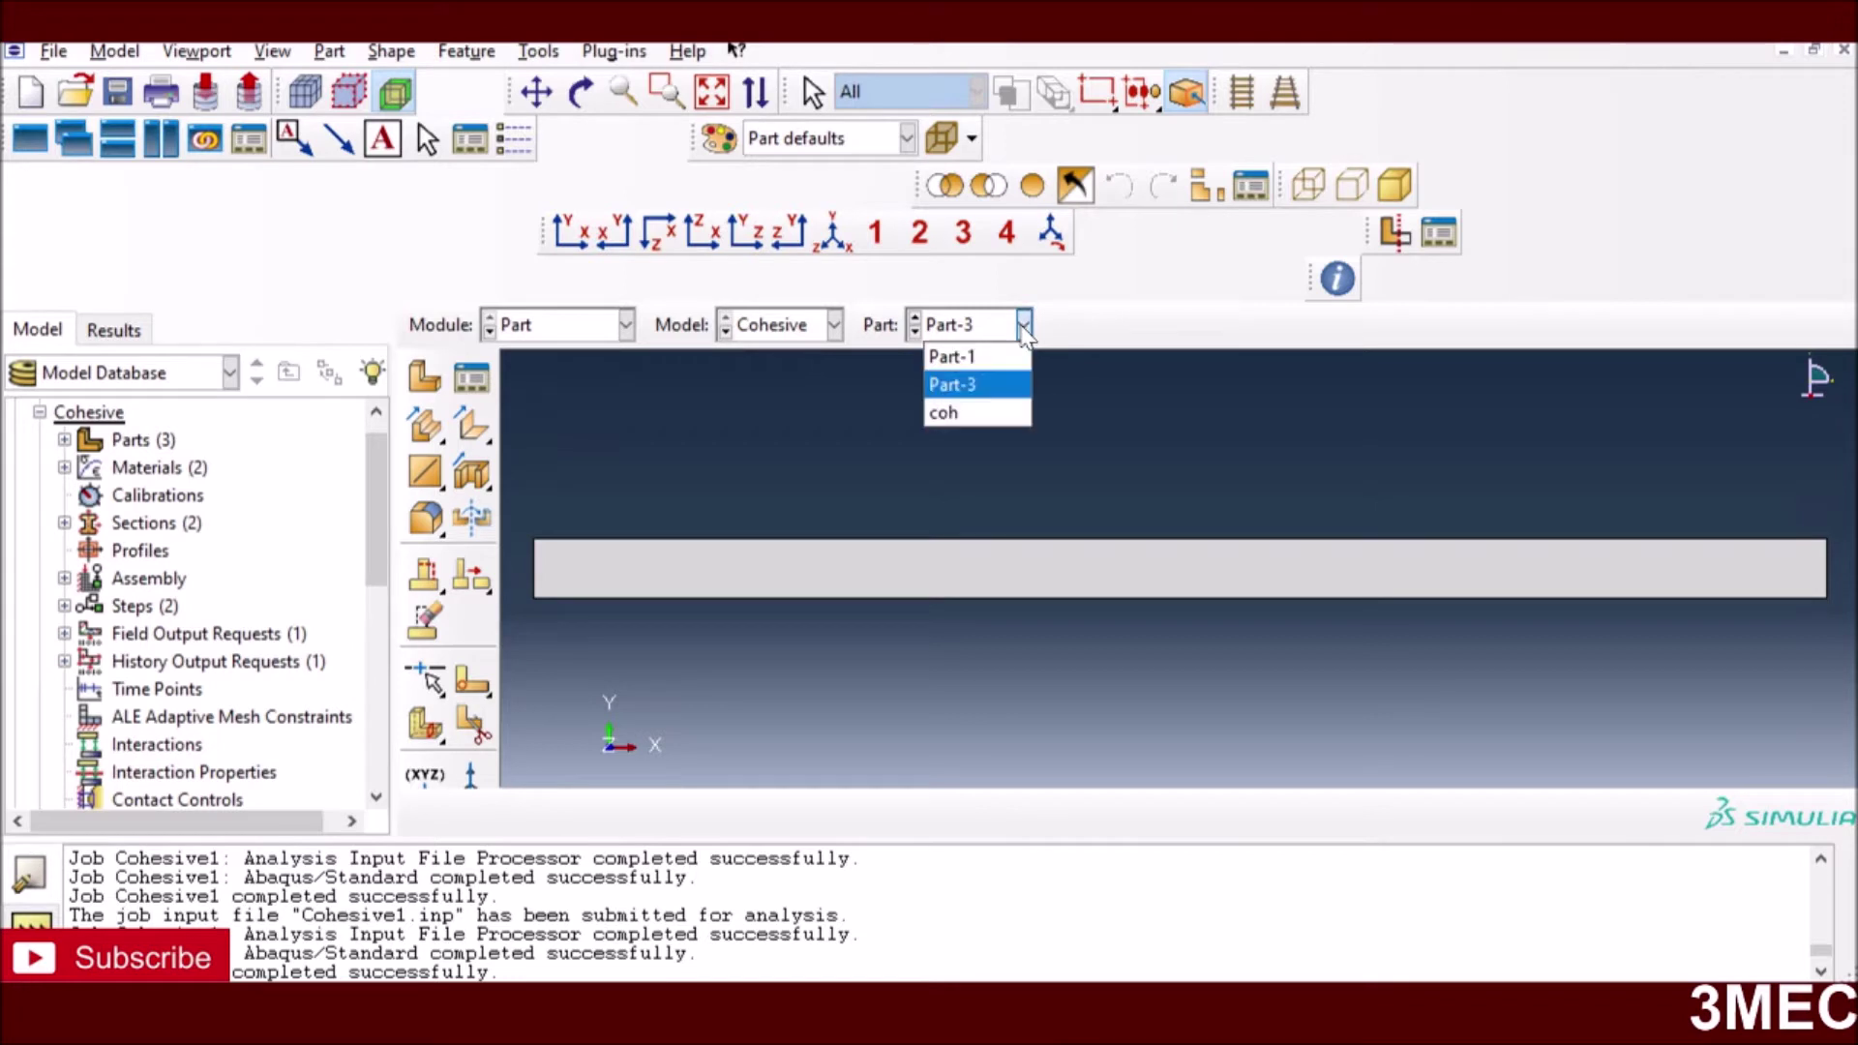
left_click(965, 415)
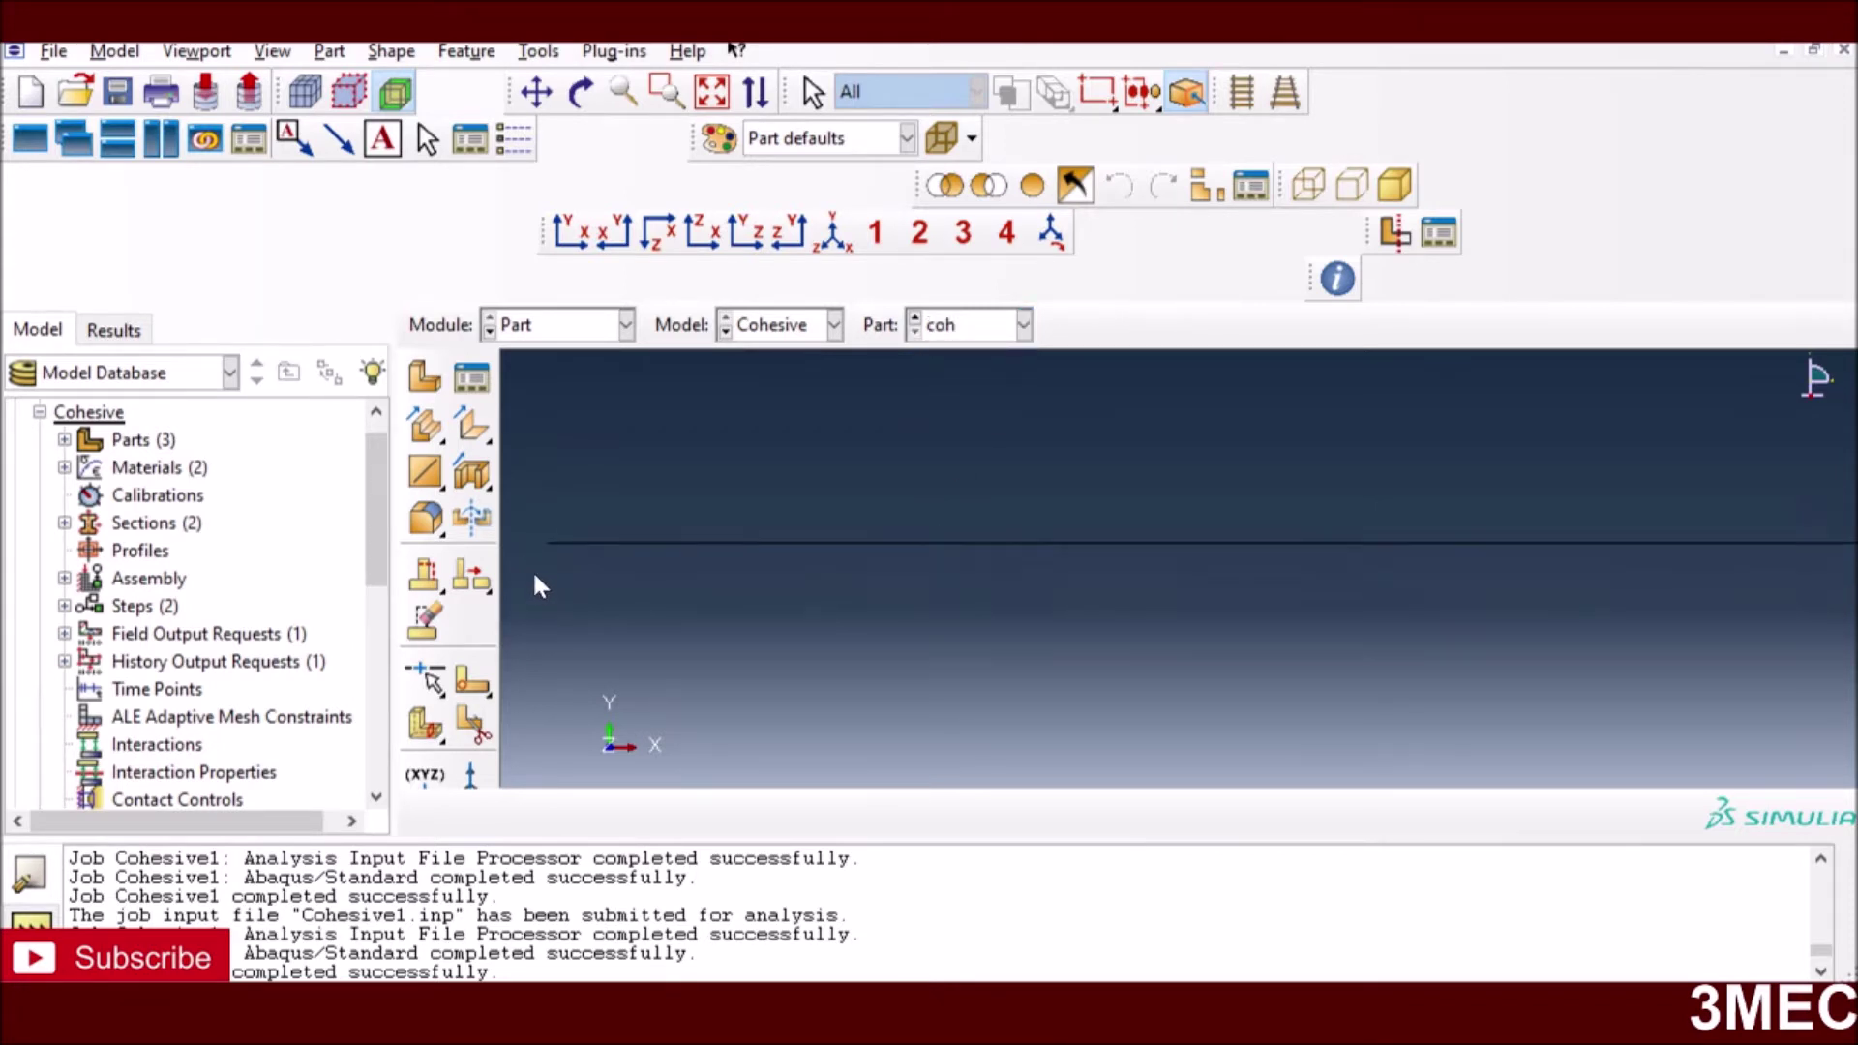
- Zoom in and auto-fit the thin coh part across the viewport
scroll(596, 533, "up", 3)
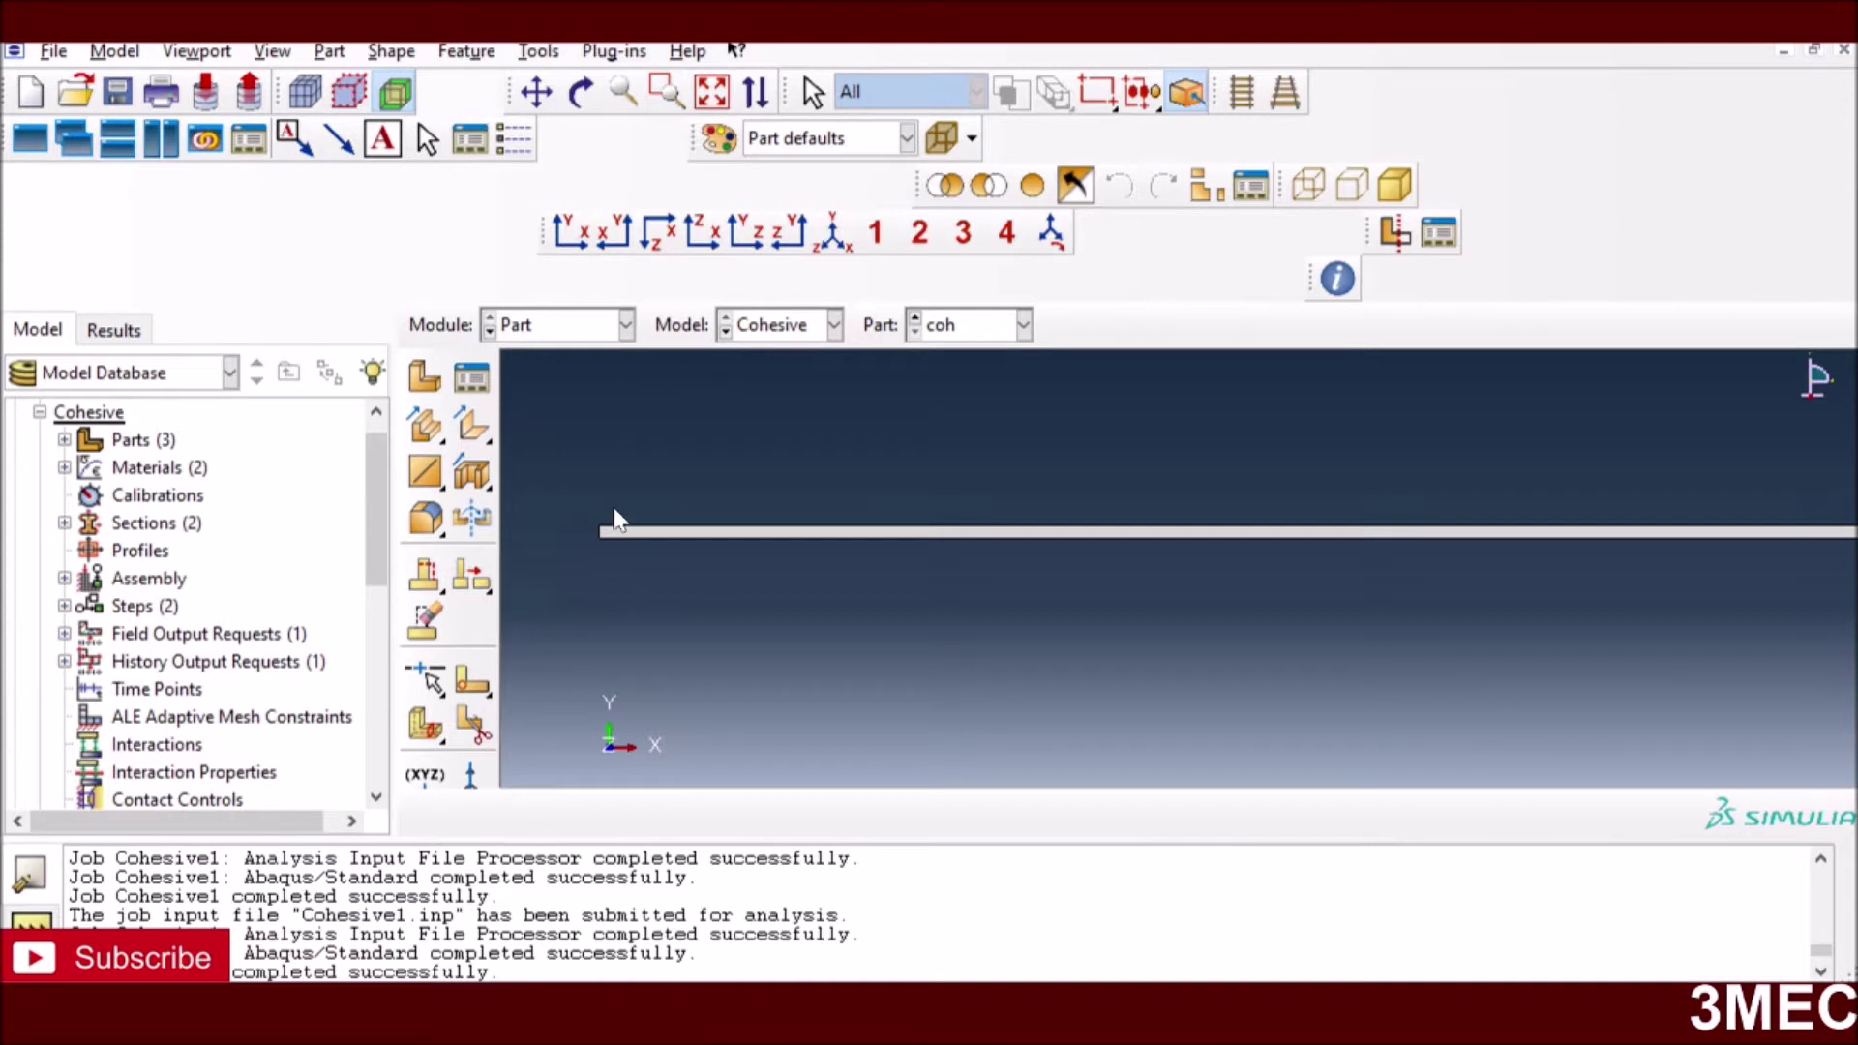
left_click(711, 92)
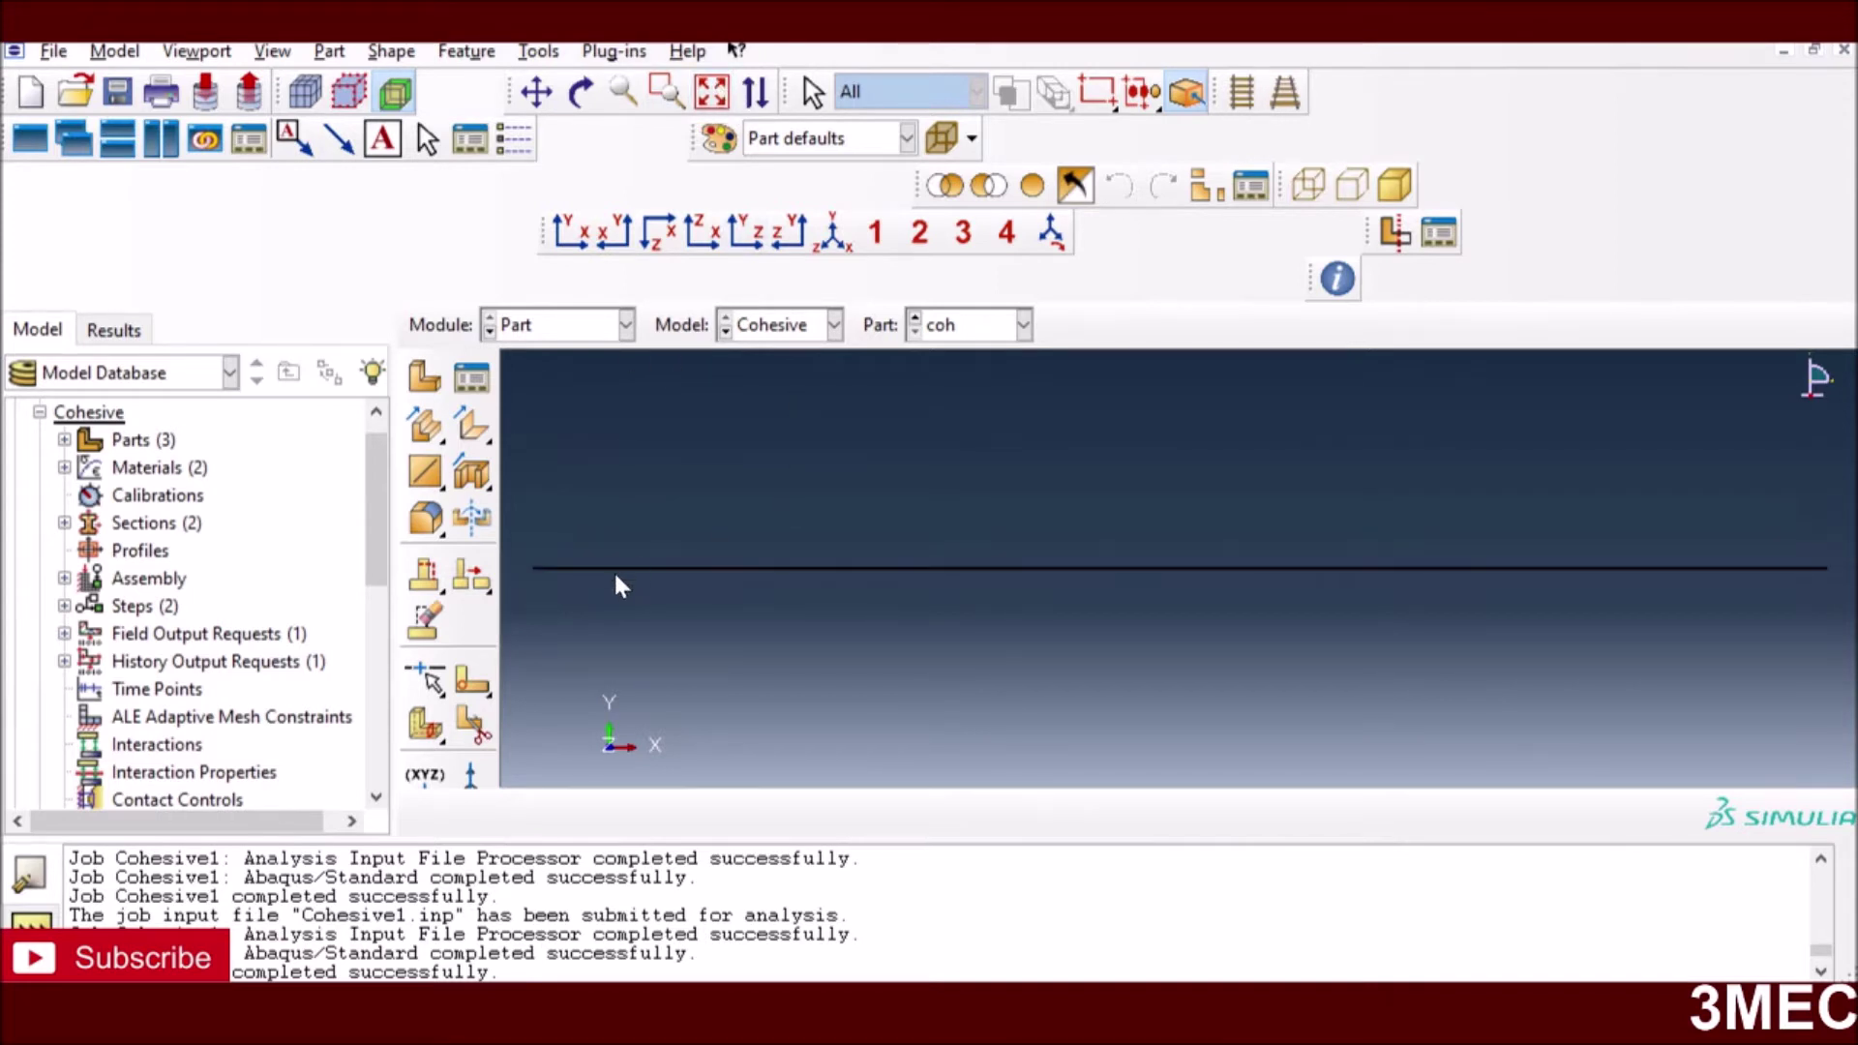
left_click(1023, 324)
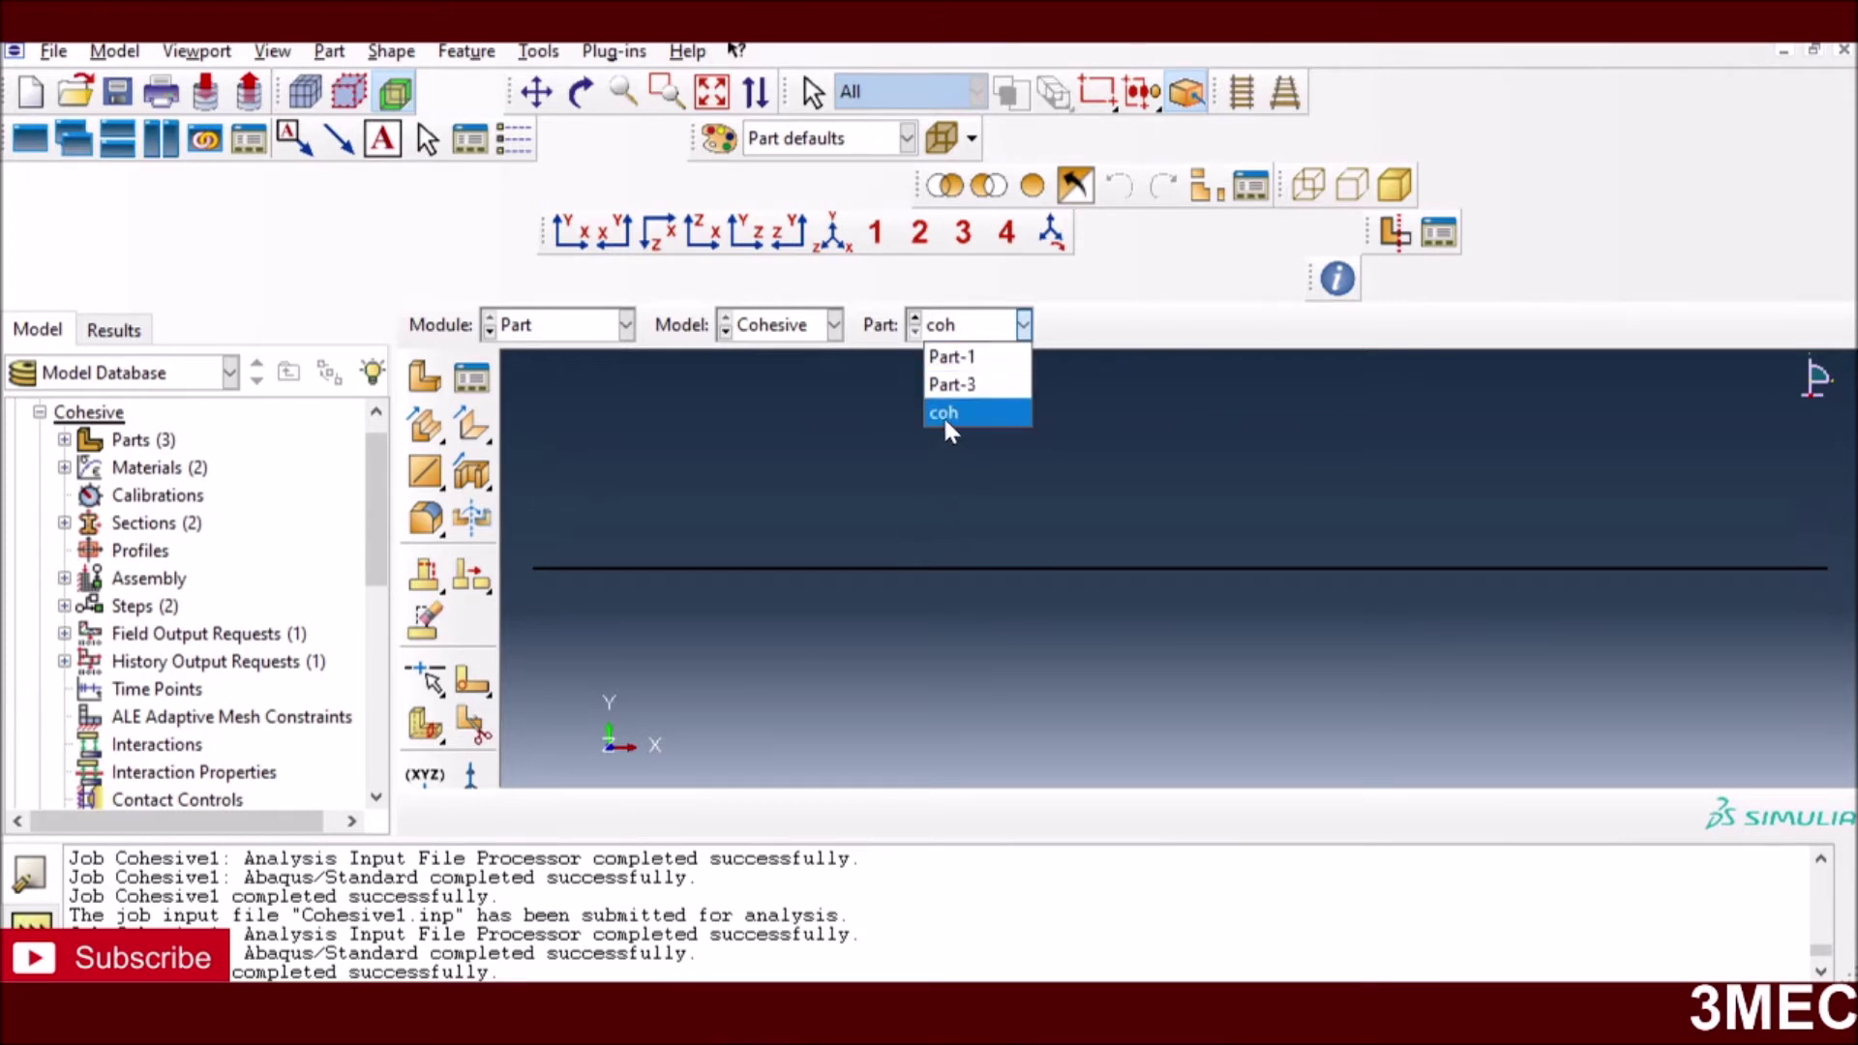
left_click(623, 396)
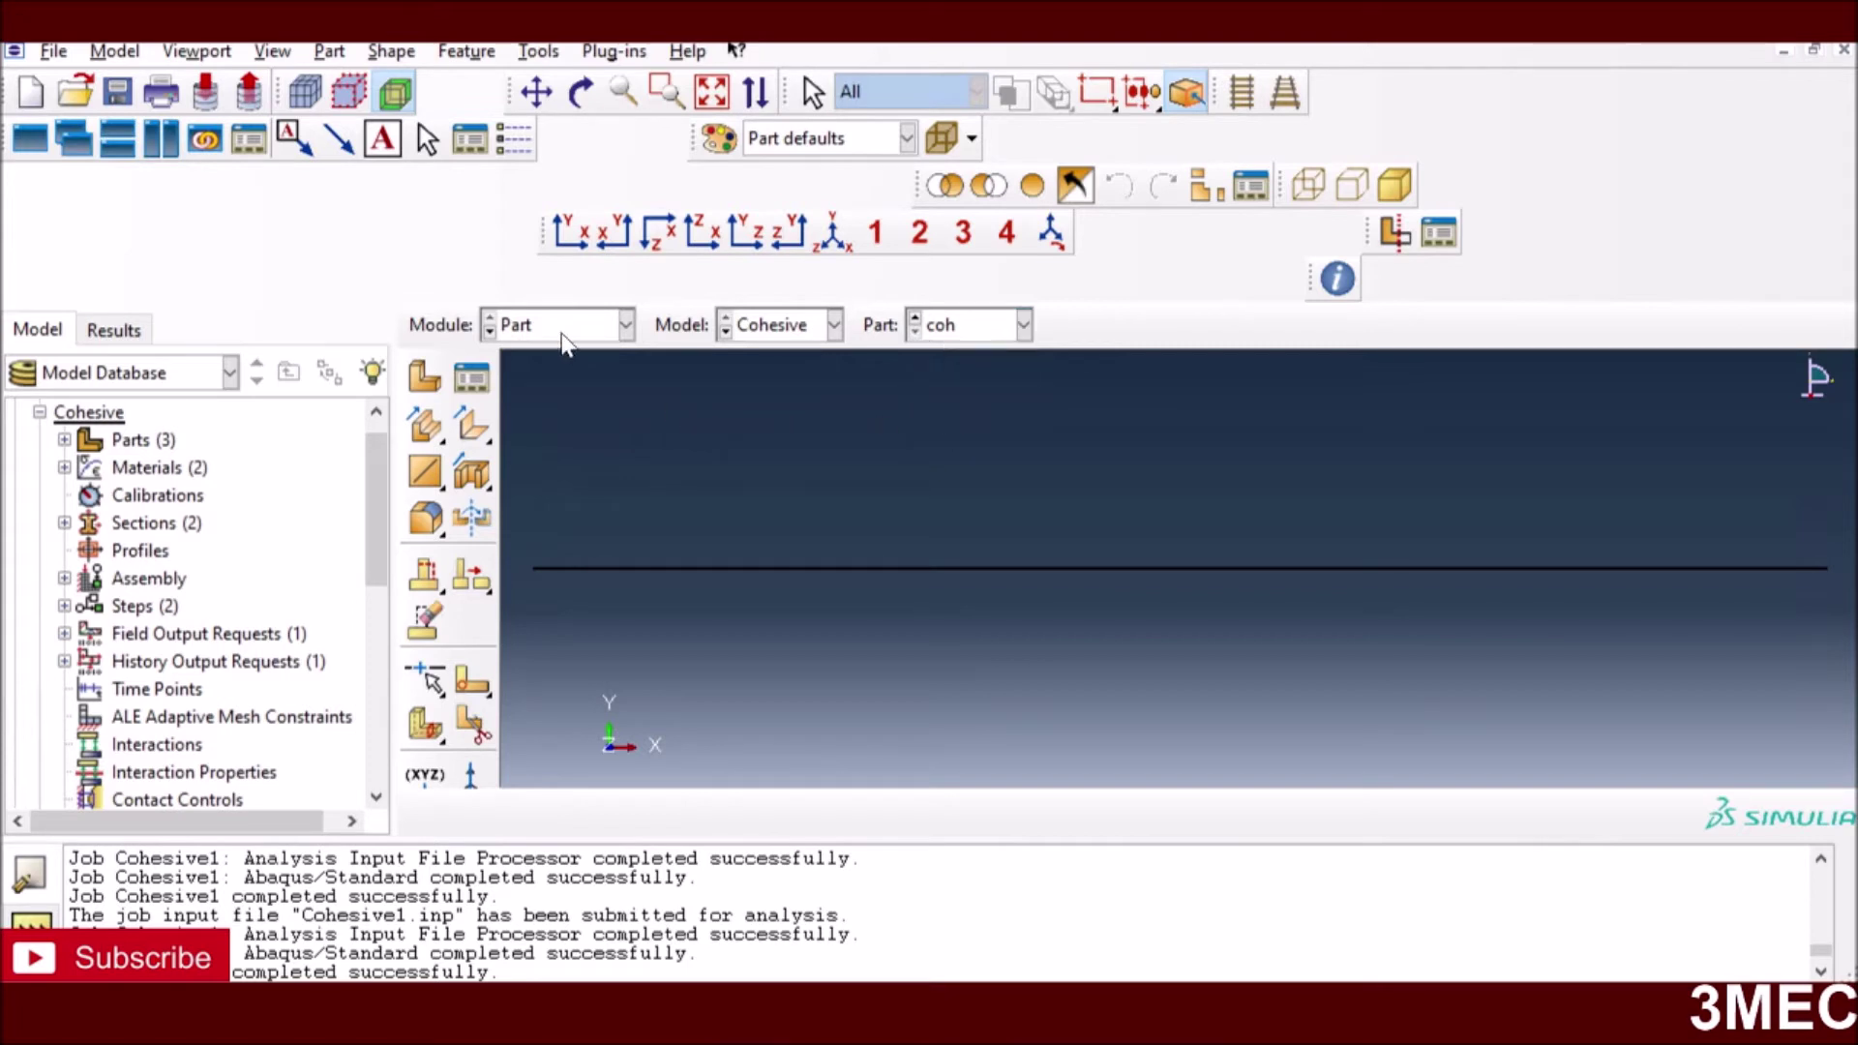
left_click(626, 324)
- In Property, review Composite_Alfano2001's engineering-constant elasticity (E1 115000) and keep it unchanged
left_click(552, 392)
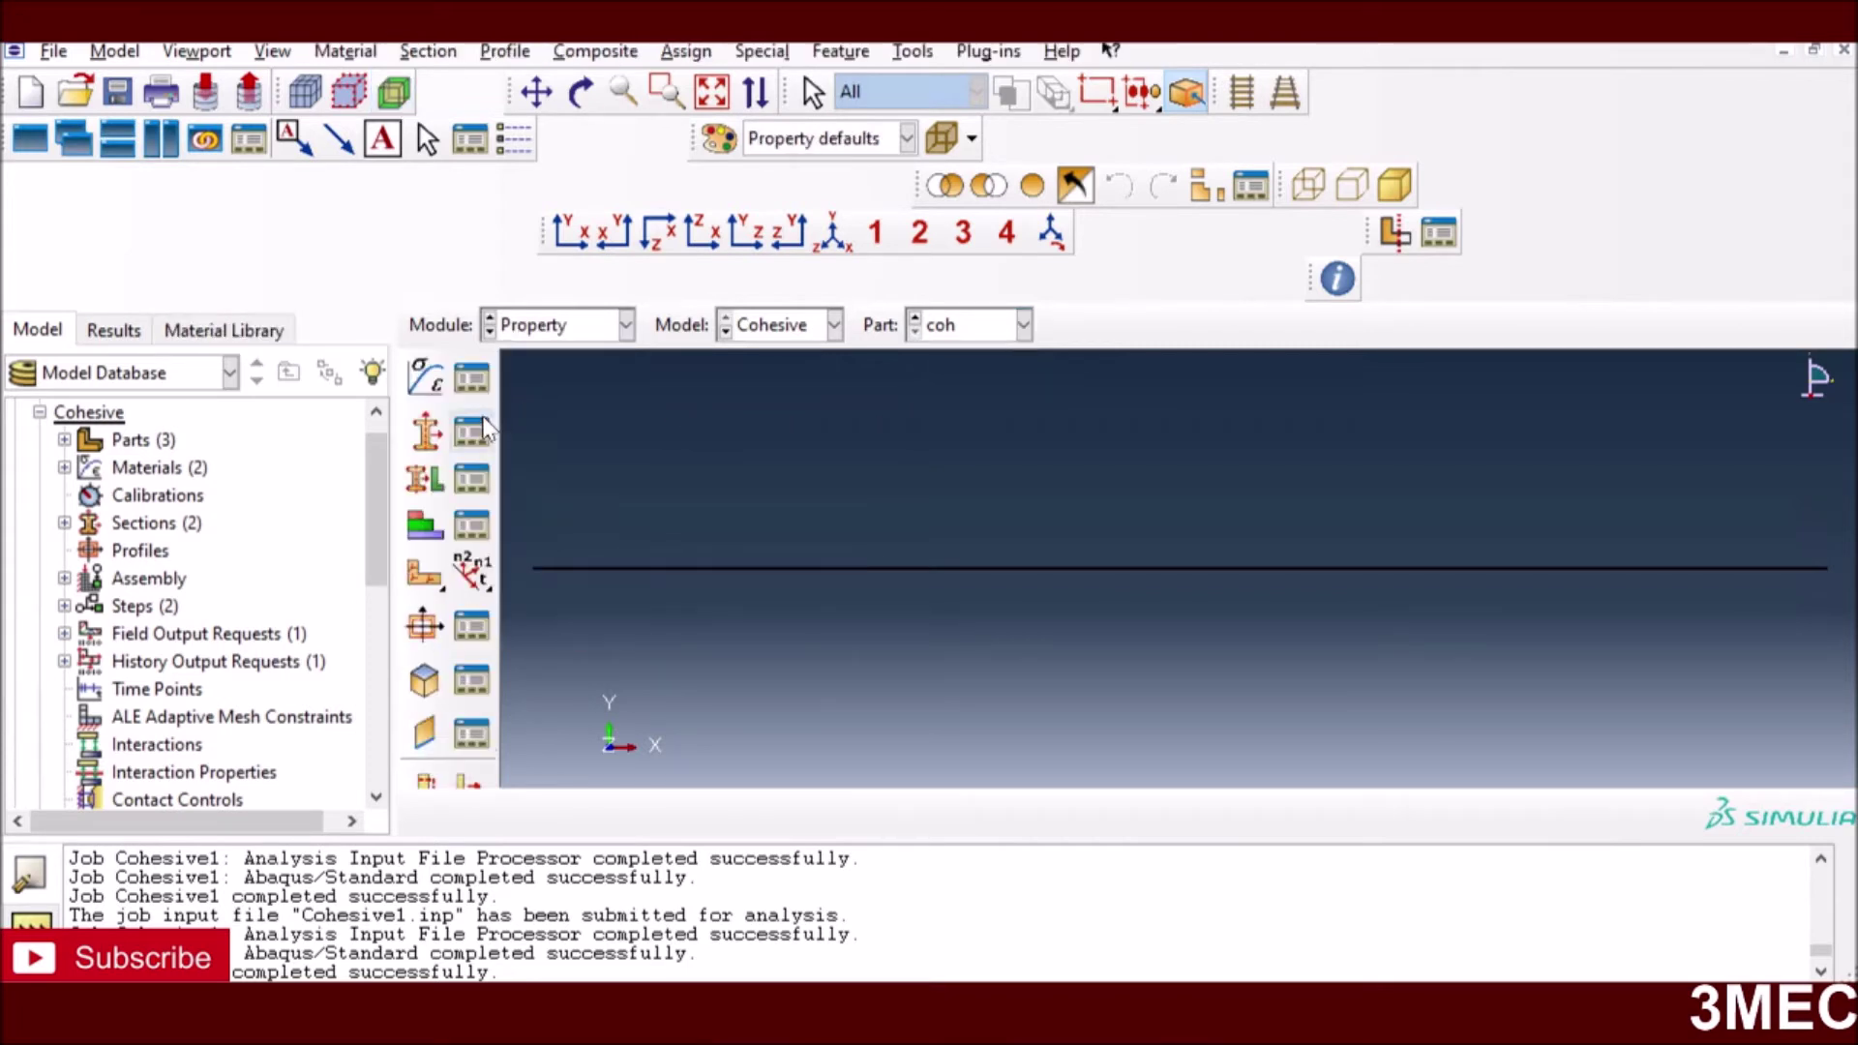
left_click(471, 377)
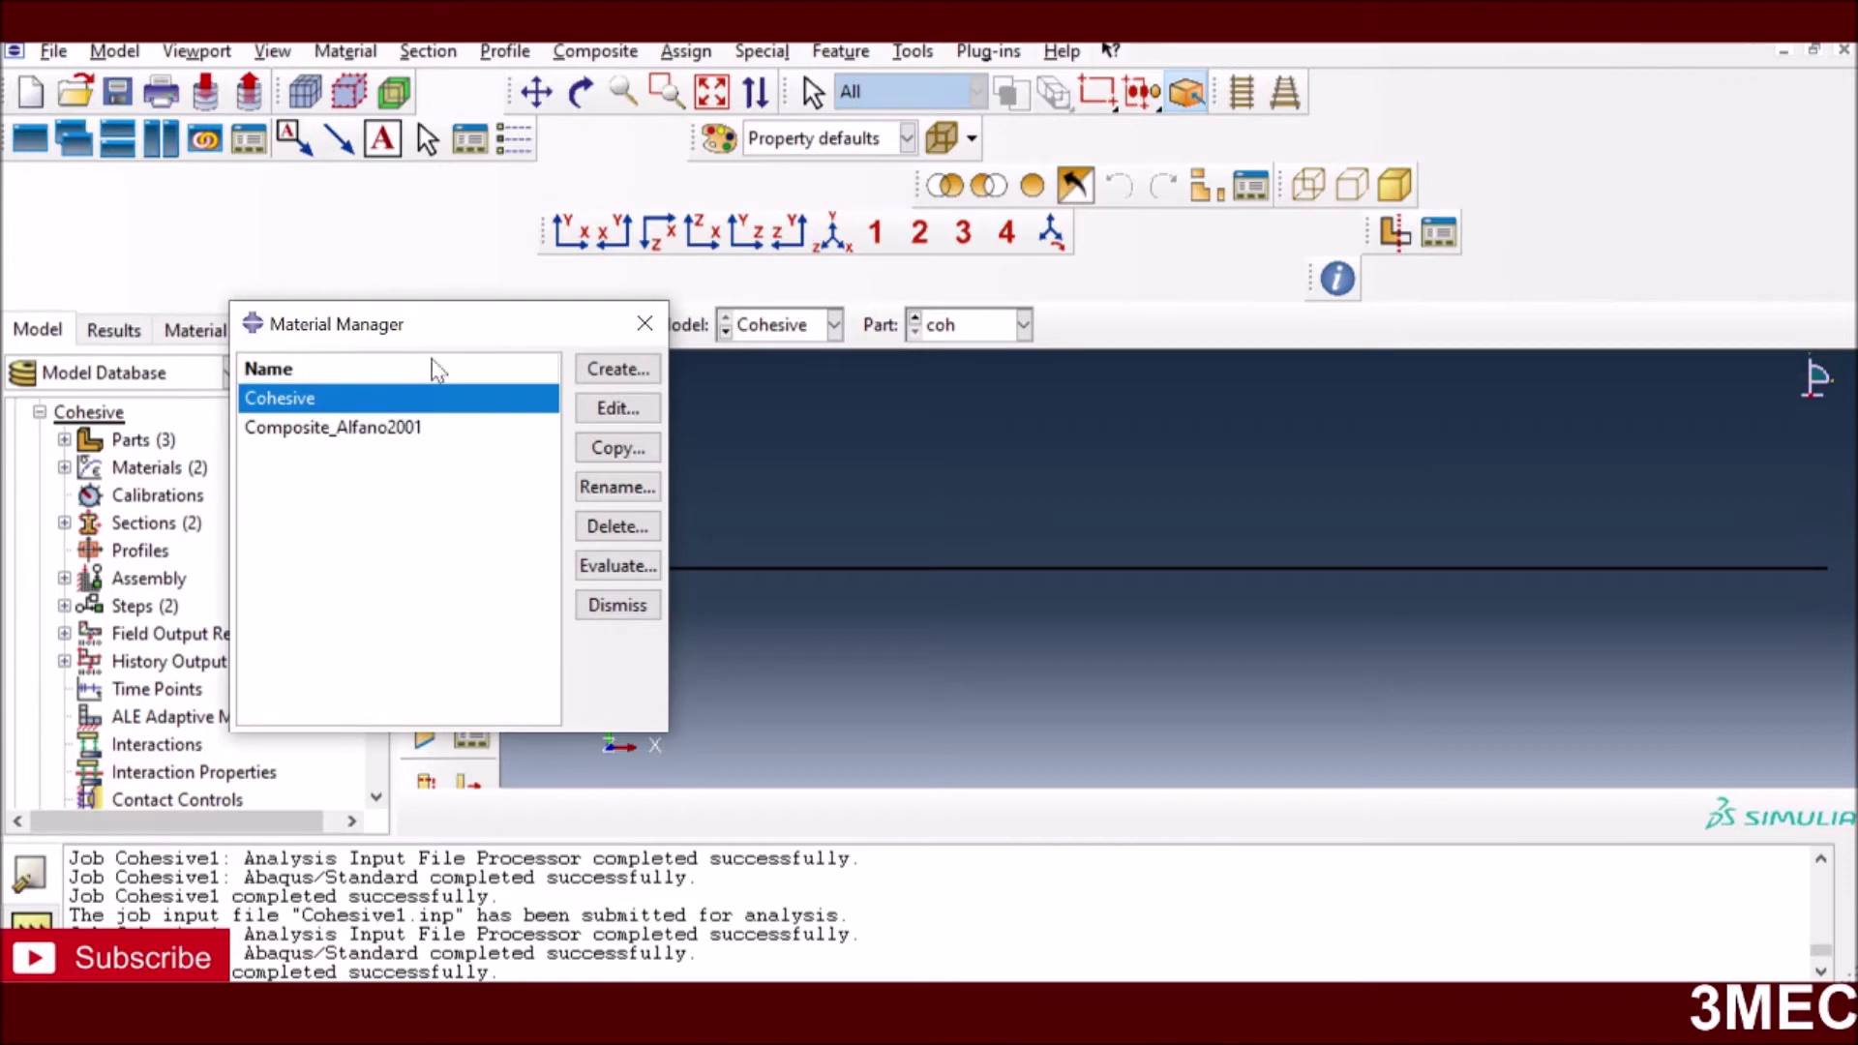
left_click(280, 426)
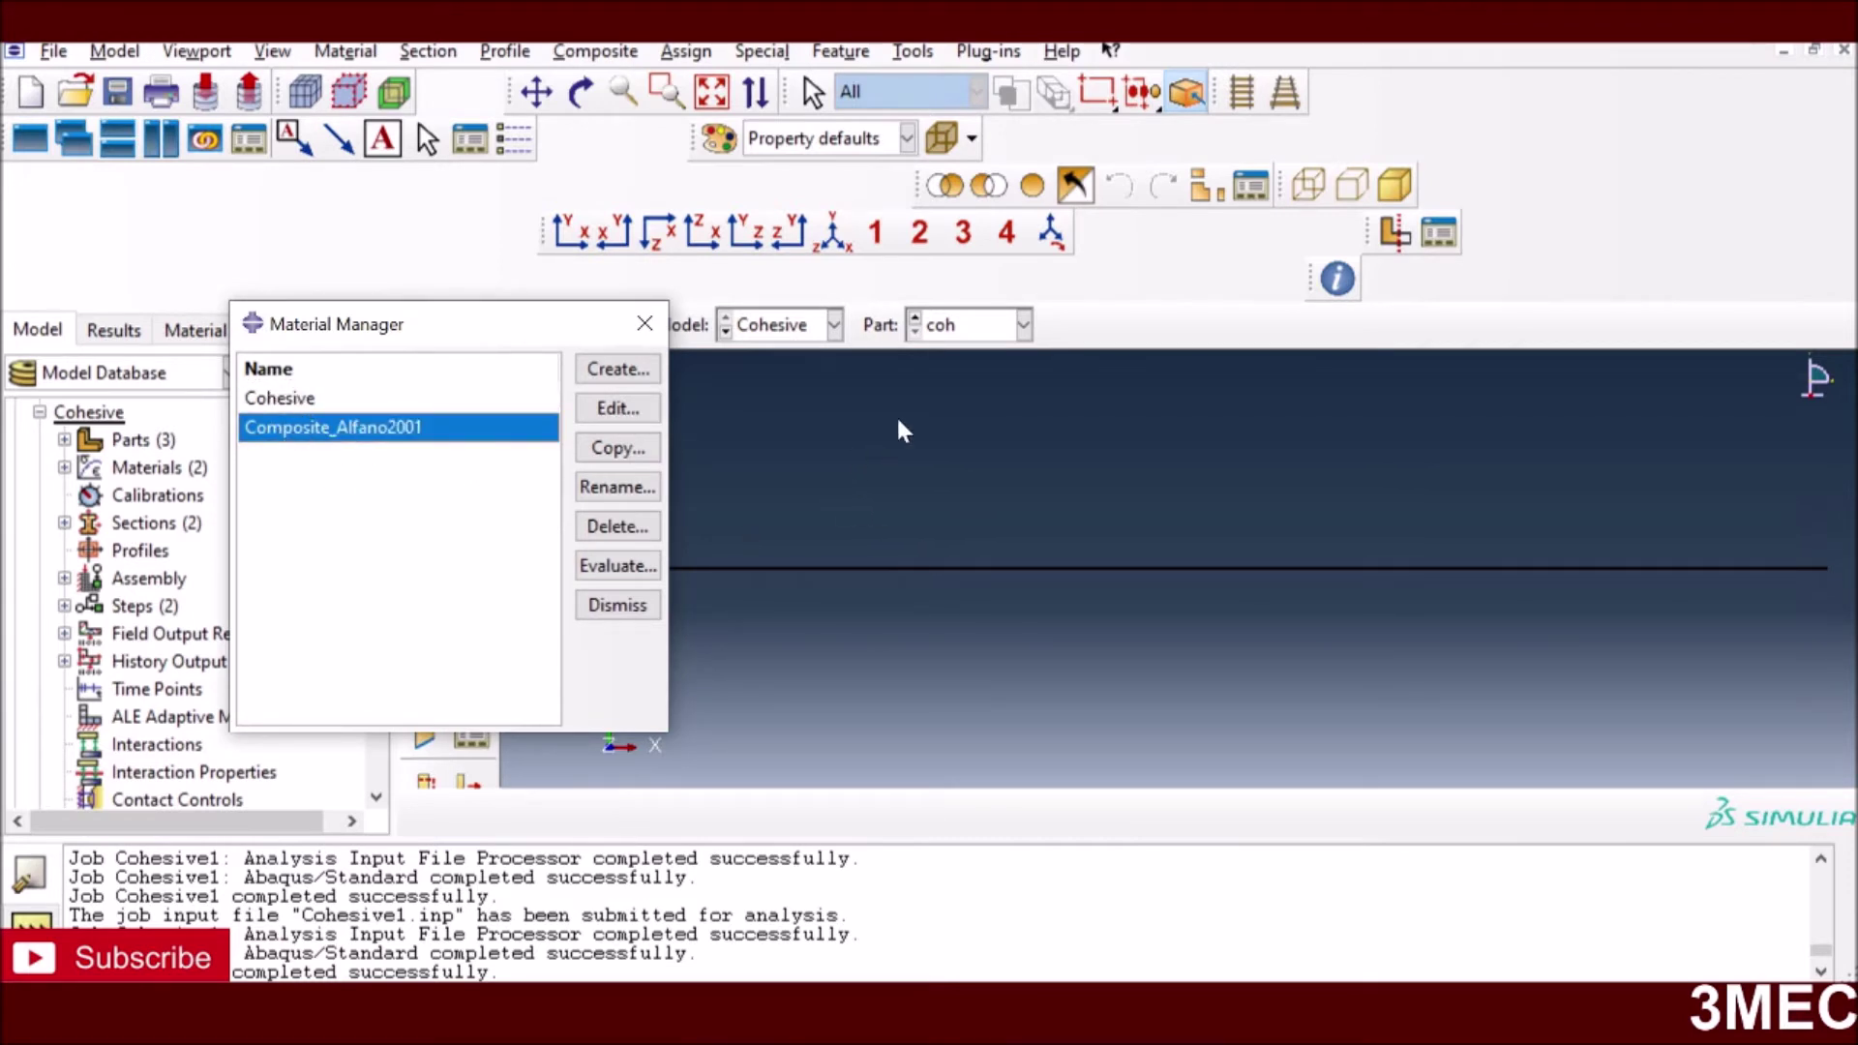
left_click(283, 397)
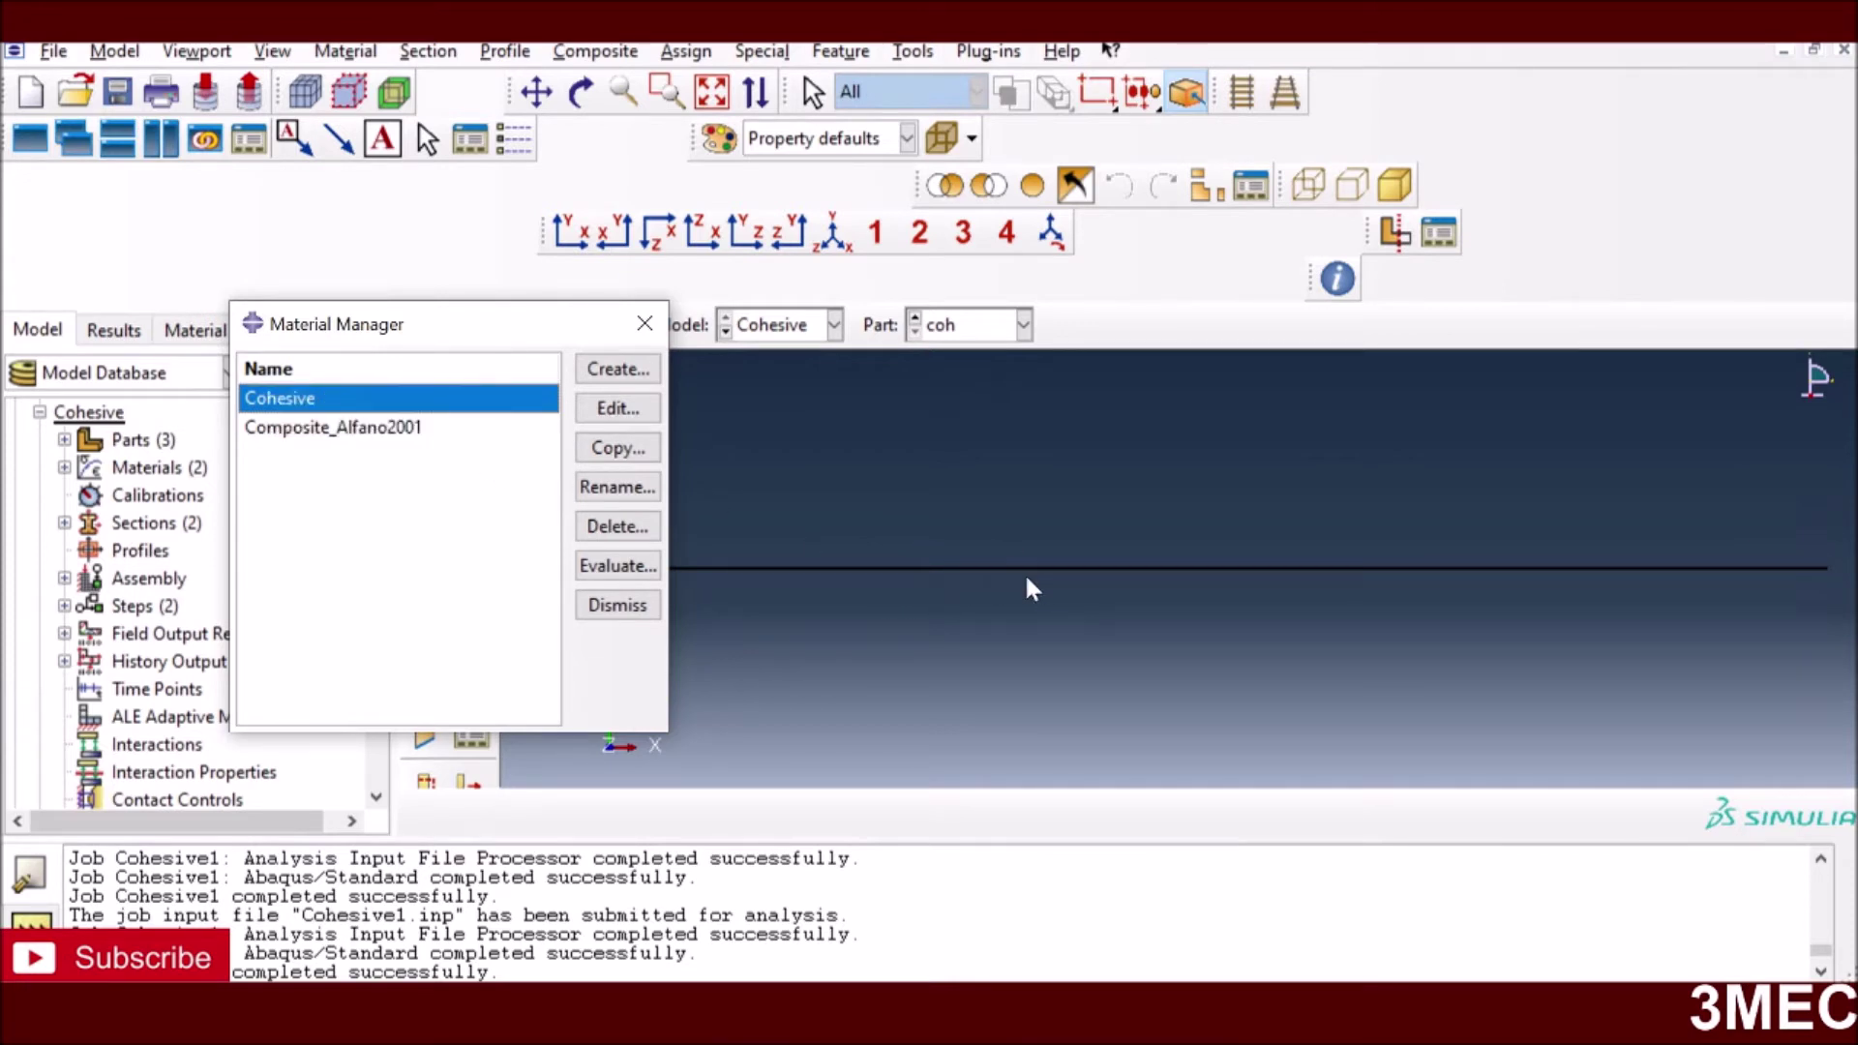
left_click(396, 429)
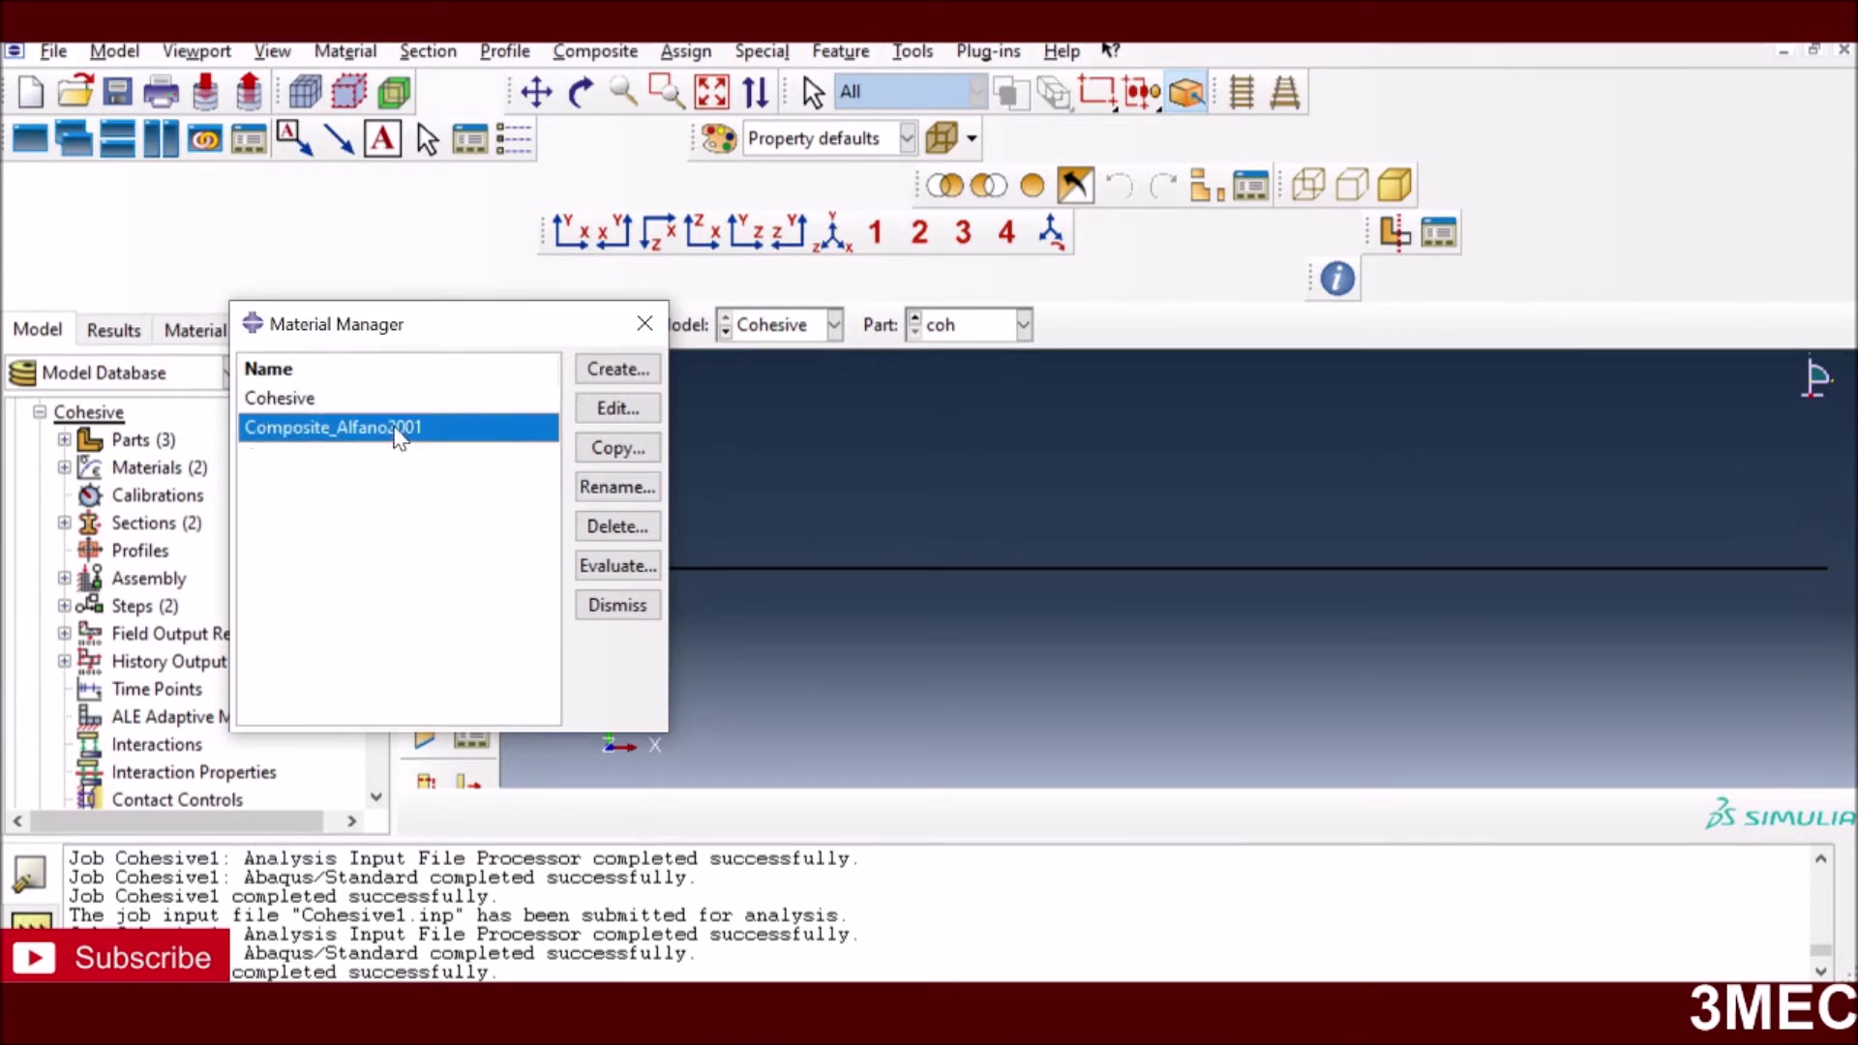
left_click(617, 411)
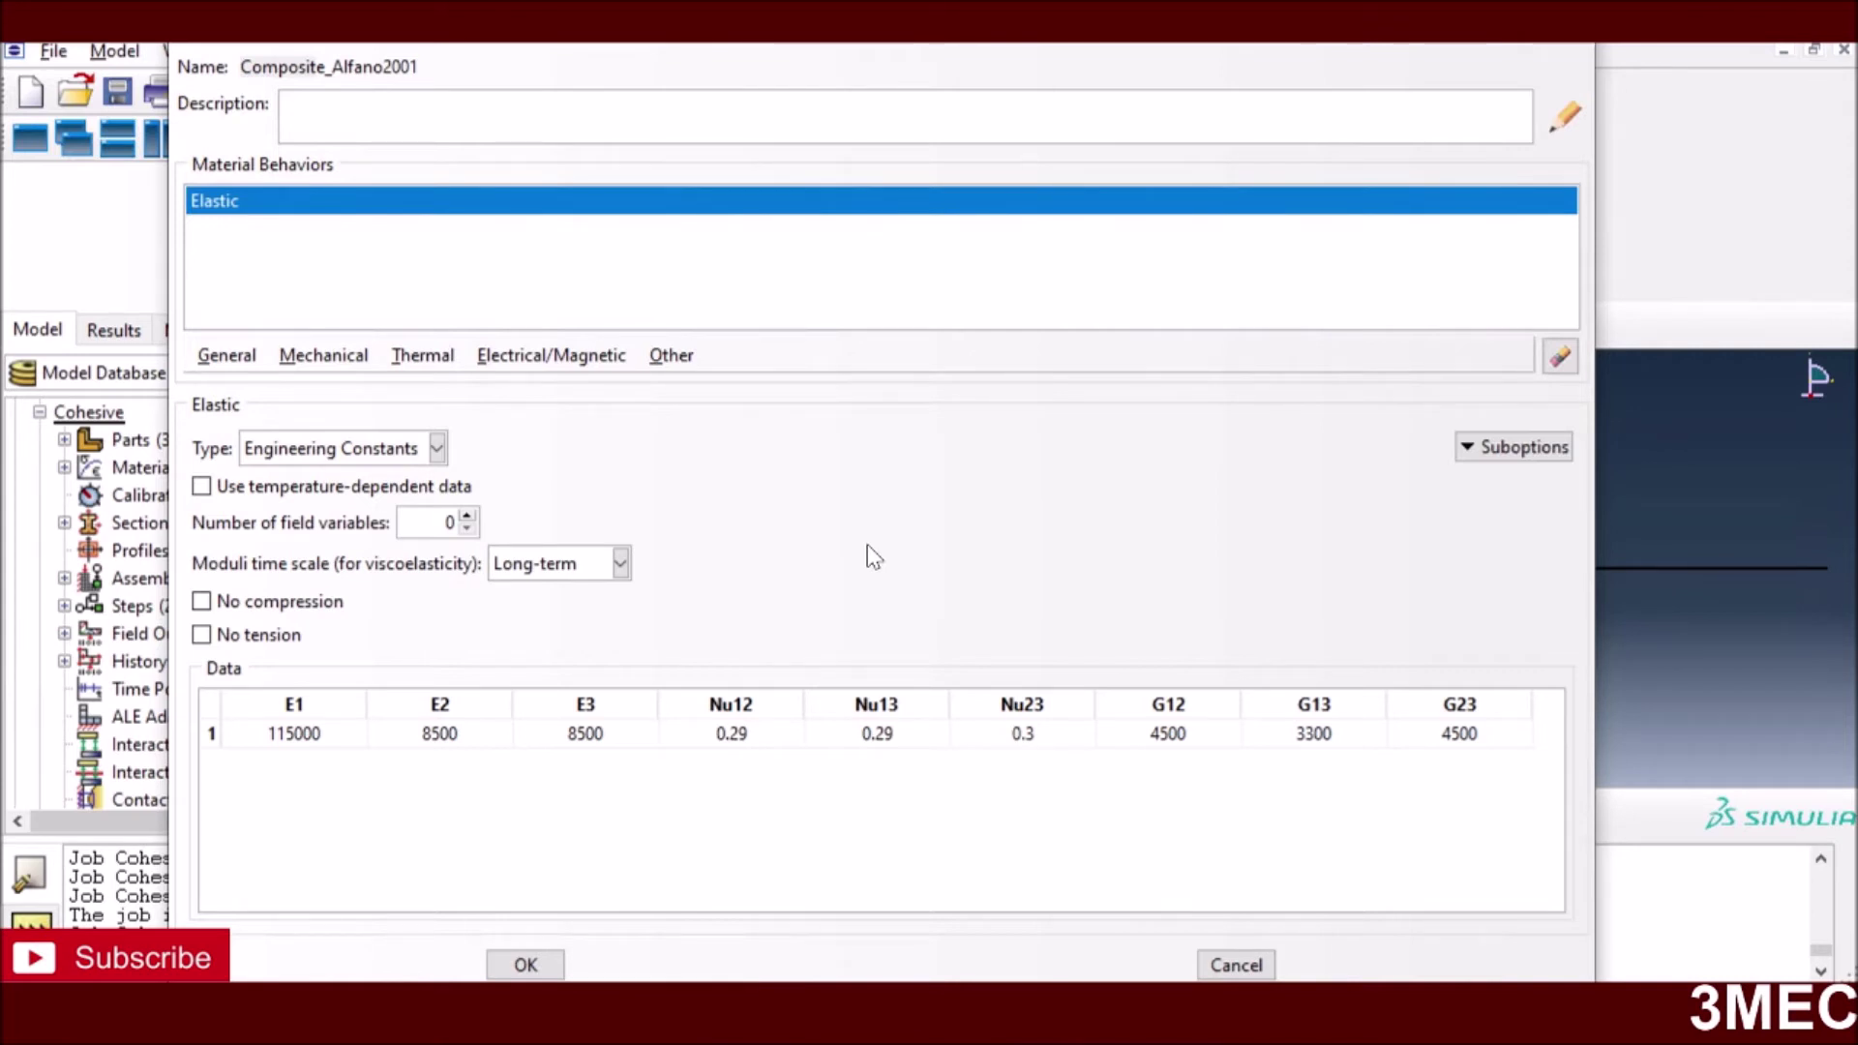
left_click(526, 965)
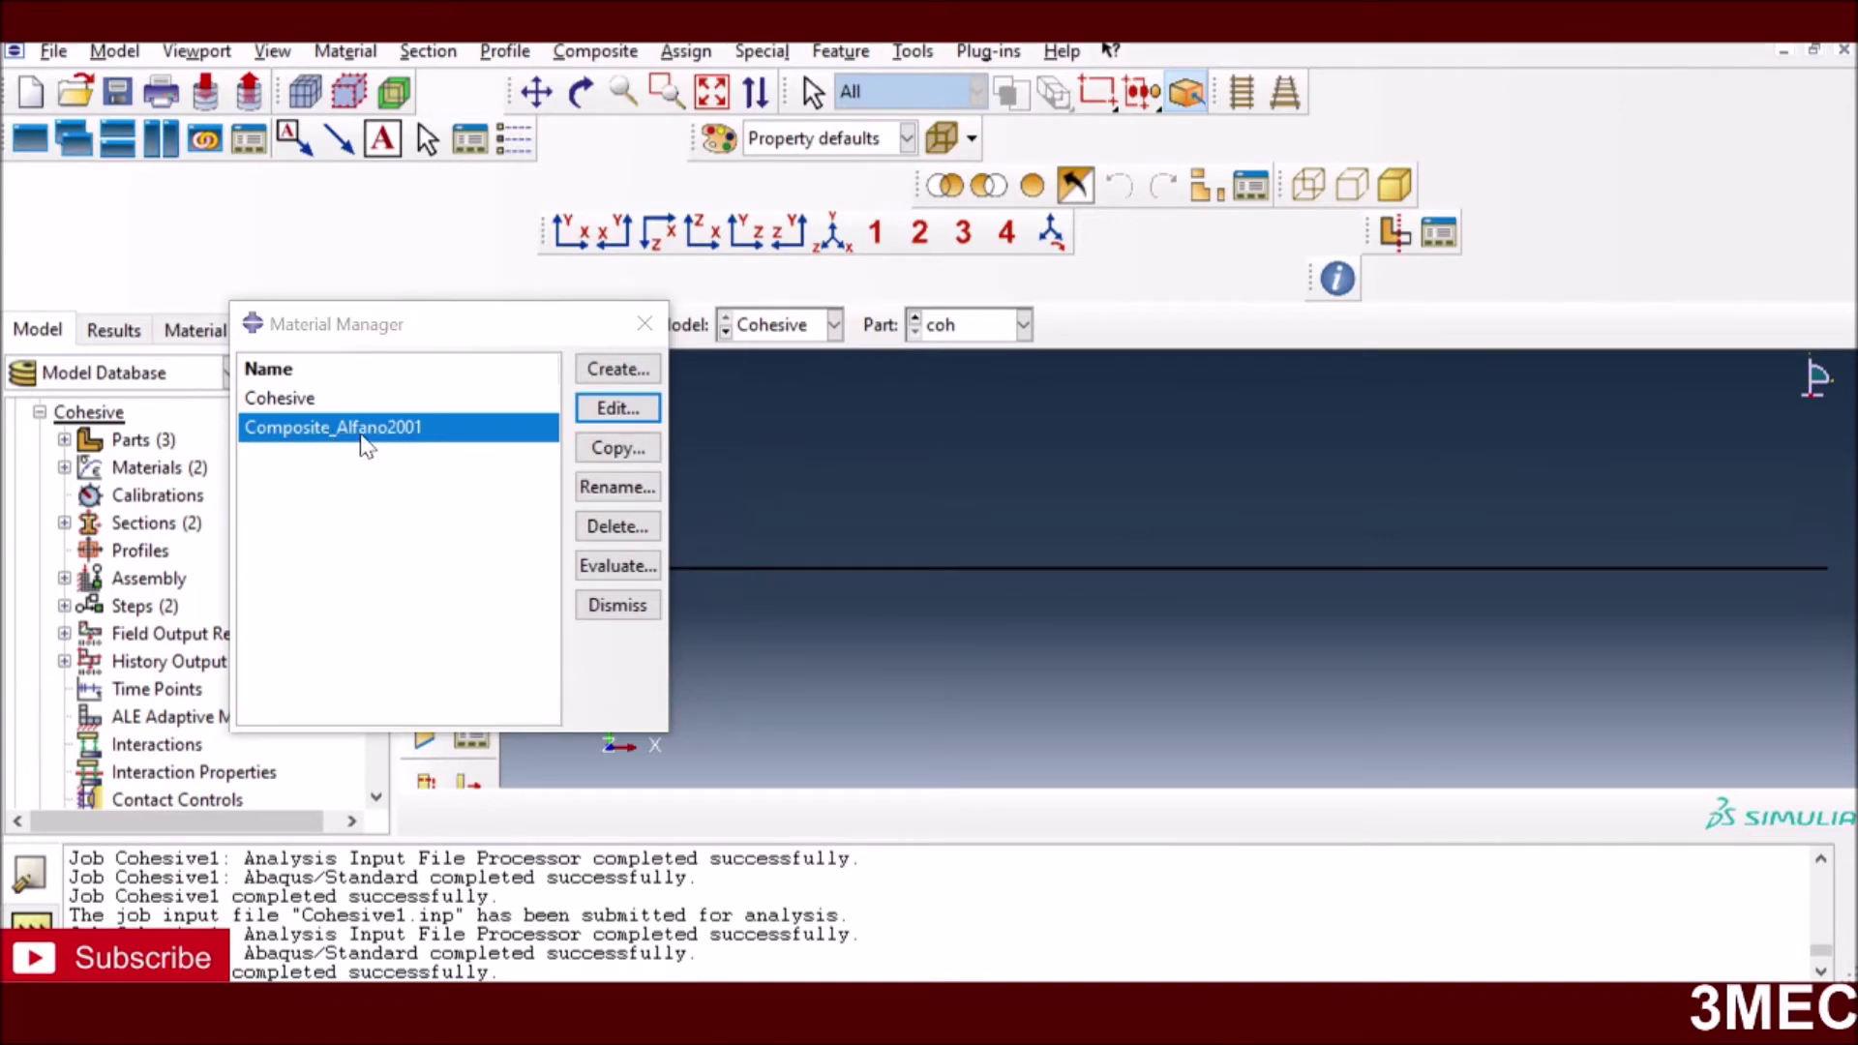
- Review the Cohesive material's Elastic, Damage Evolution and Quads Damage settings
left_click(383, 427)
key("Up")
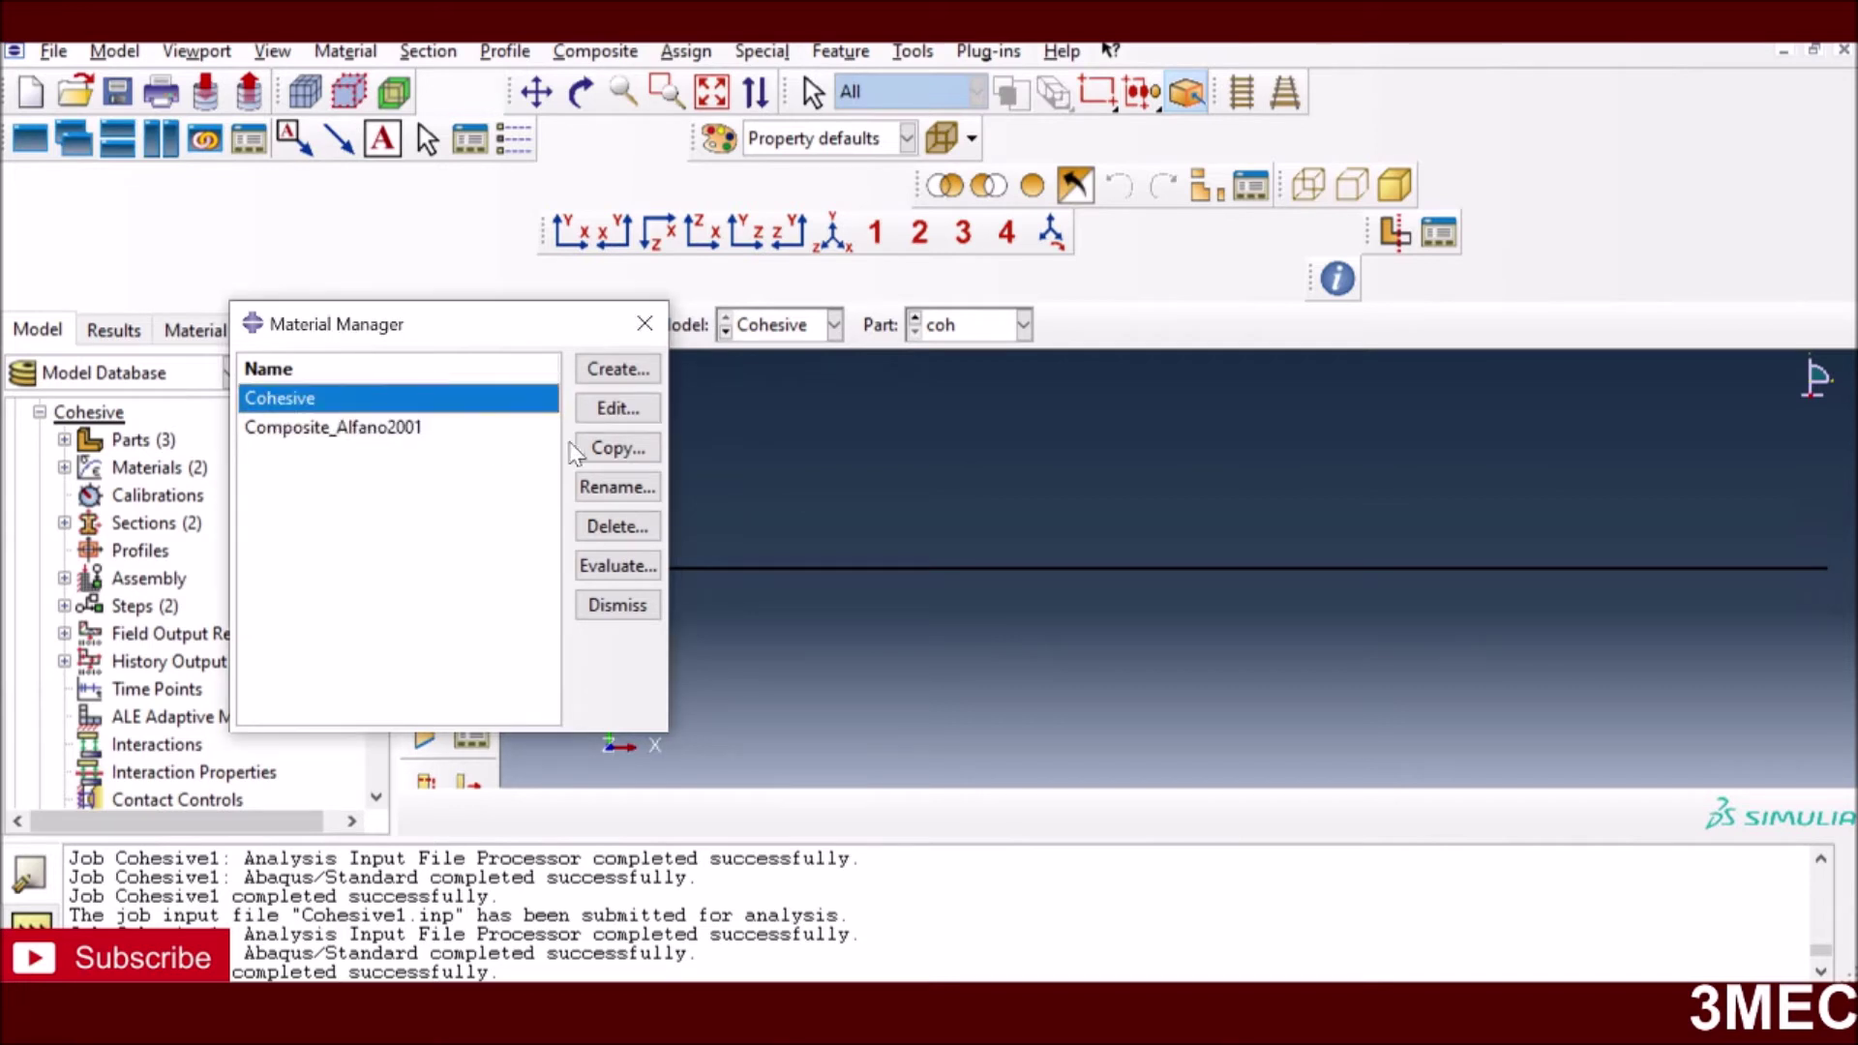
left_click(602, 407)
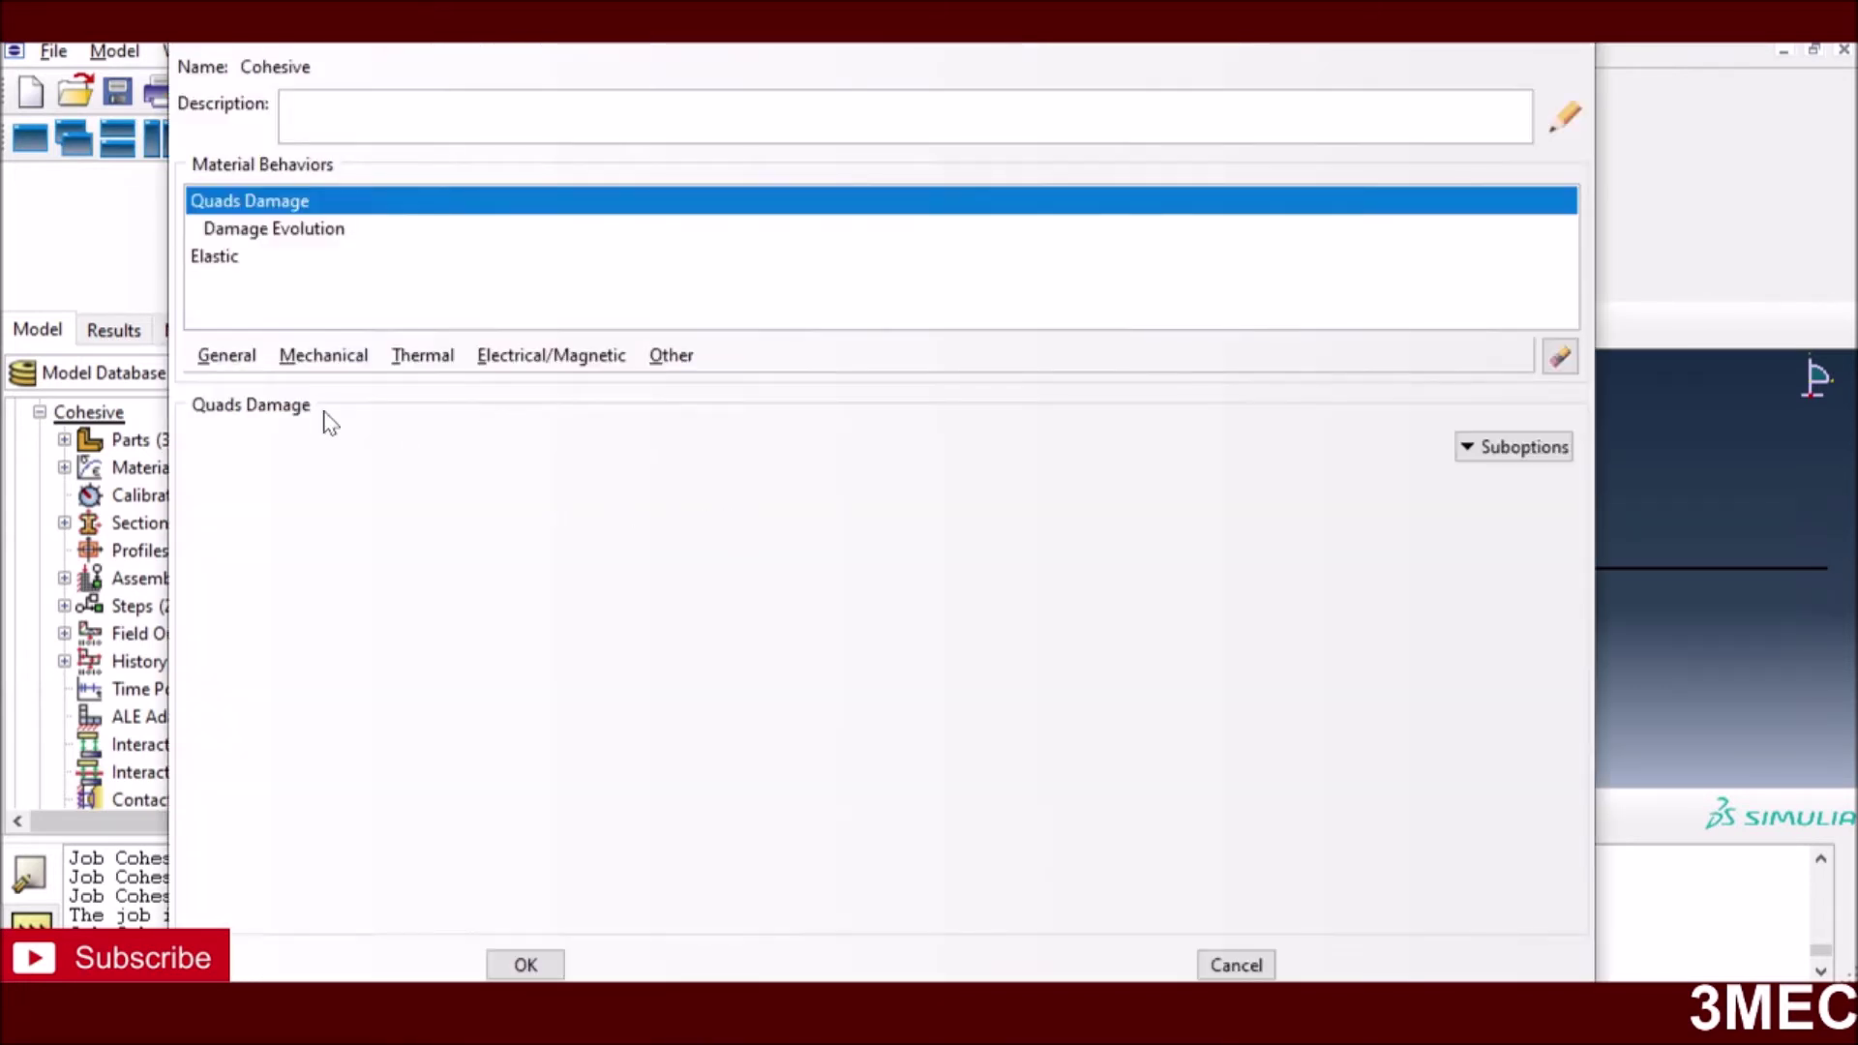
left_click(230, 260)
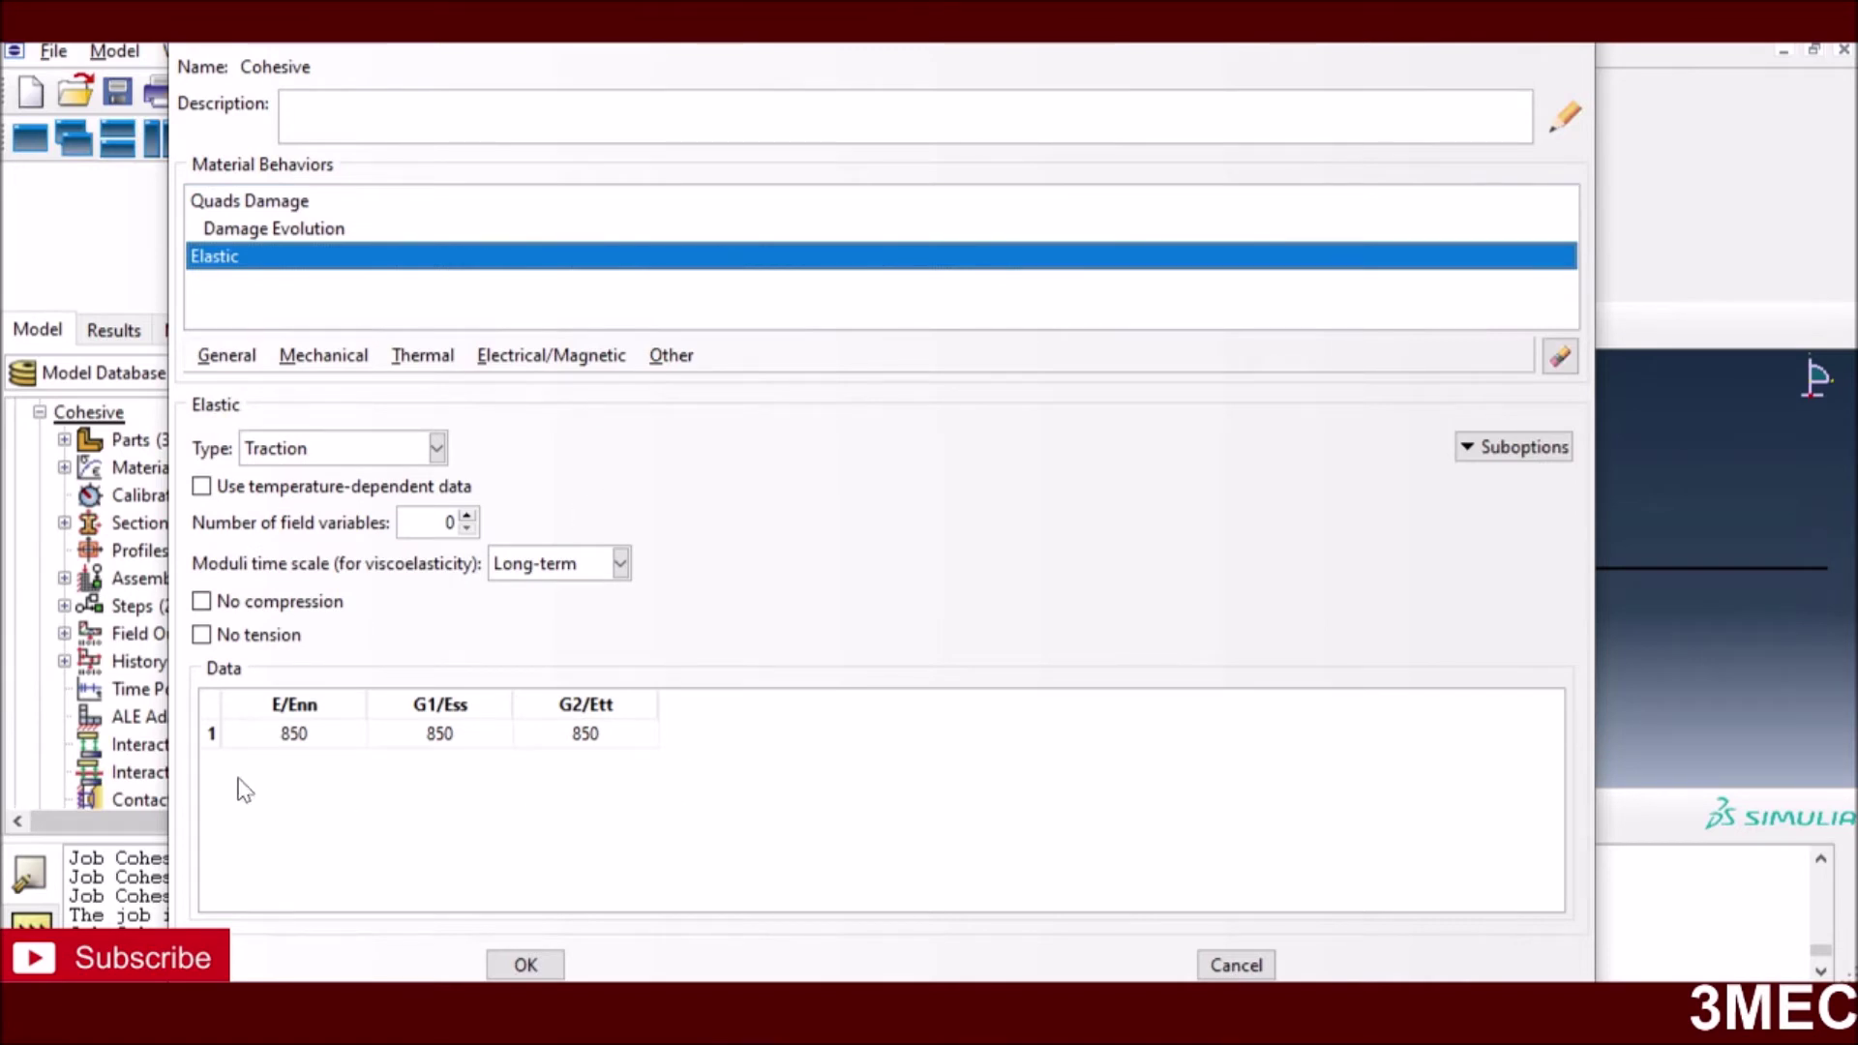
left_click(244, 231)
left_click(249, 202)
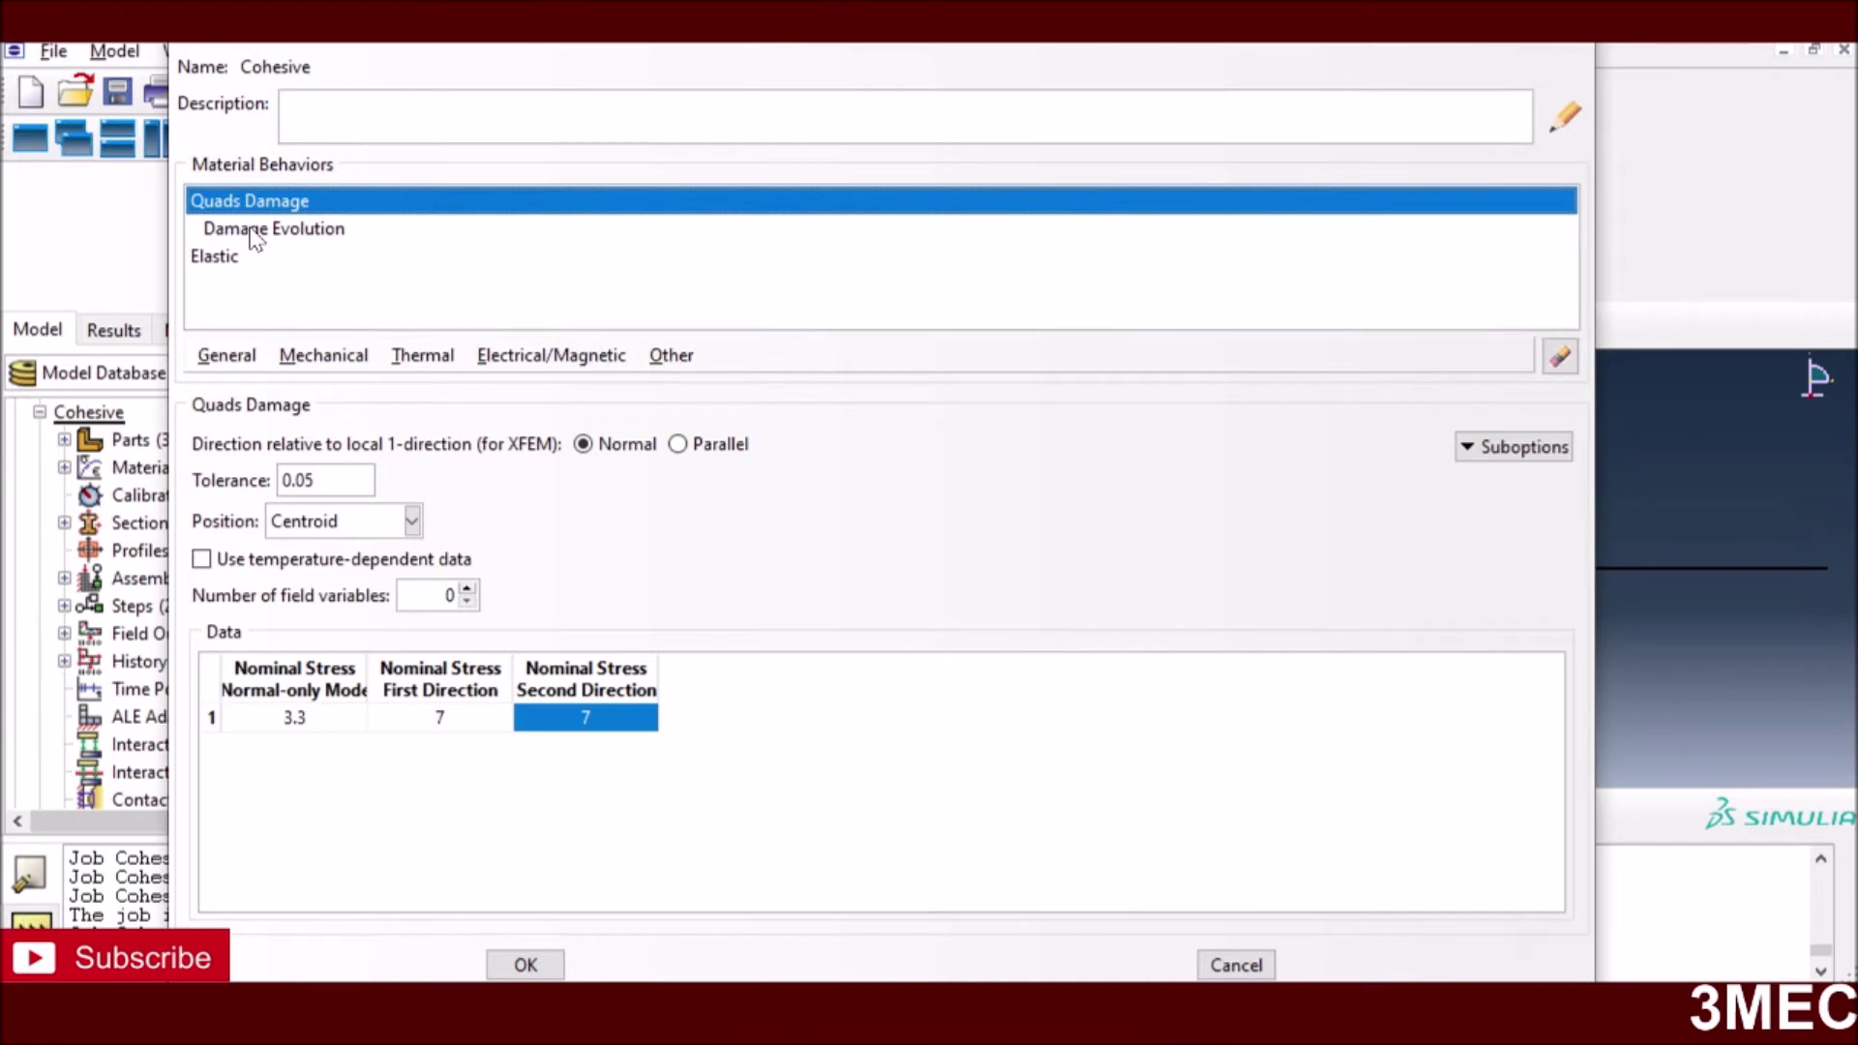
left_click(254, 232)
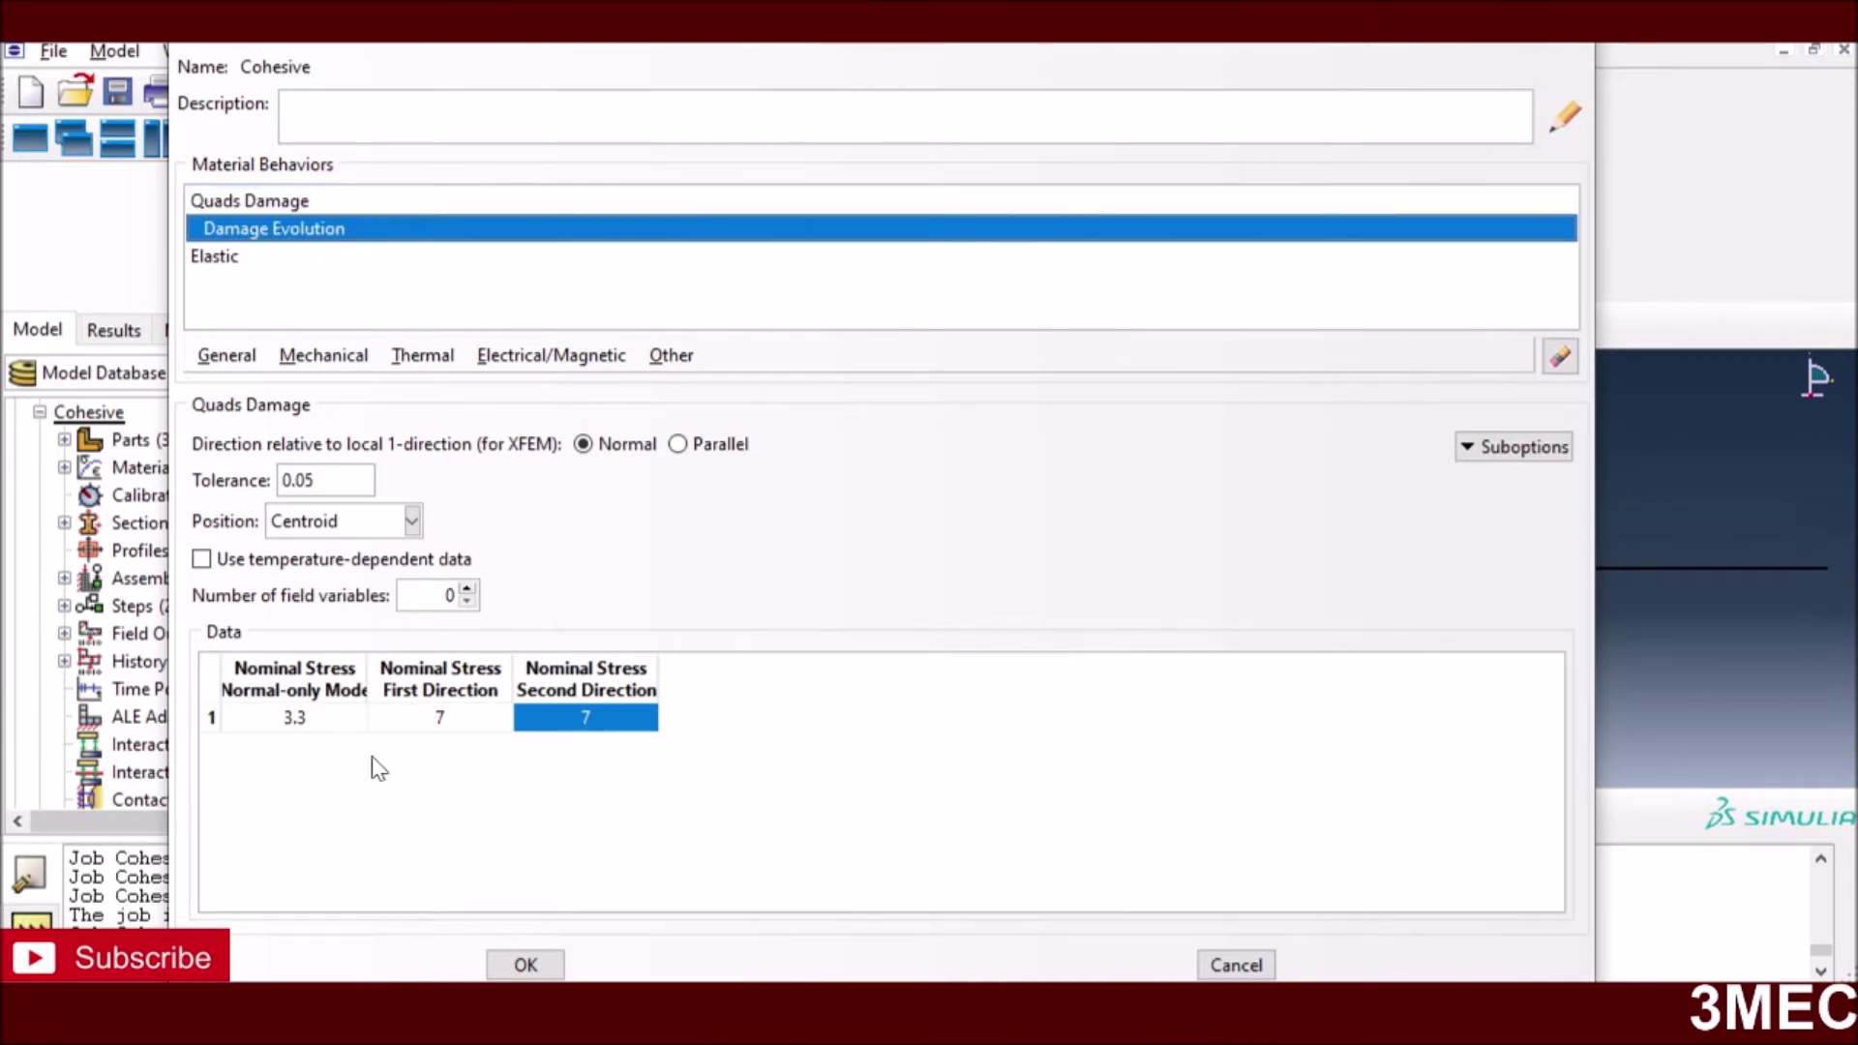
left_click(216, 258)
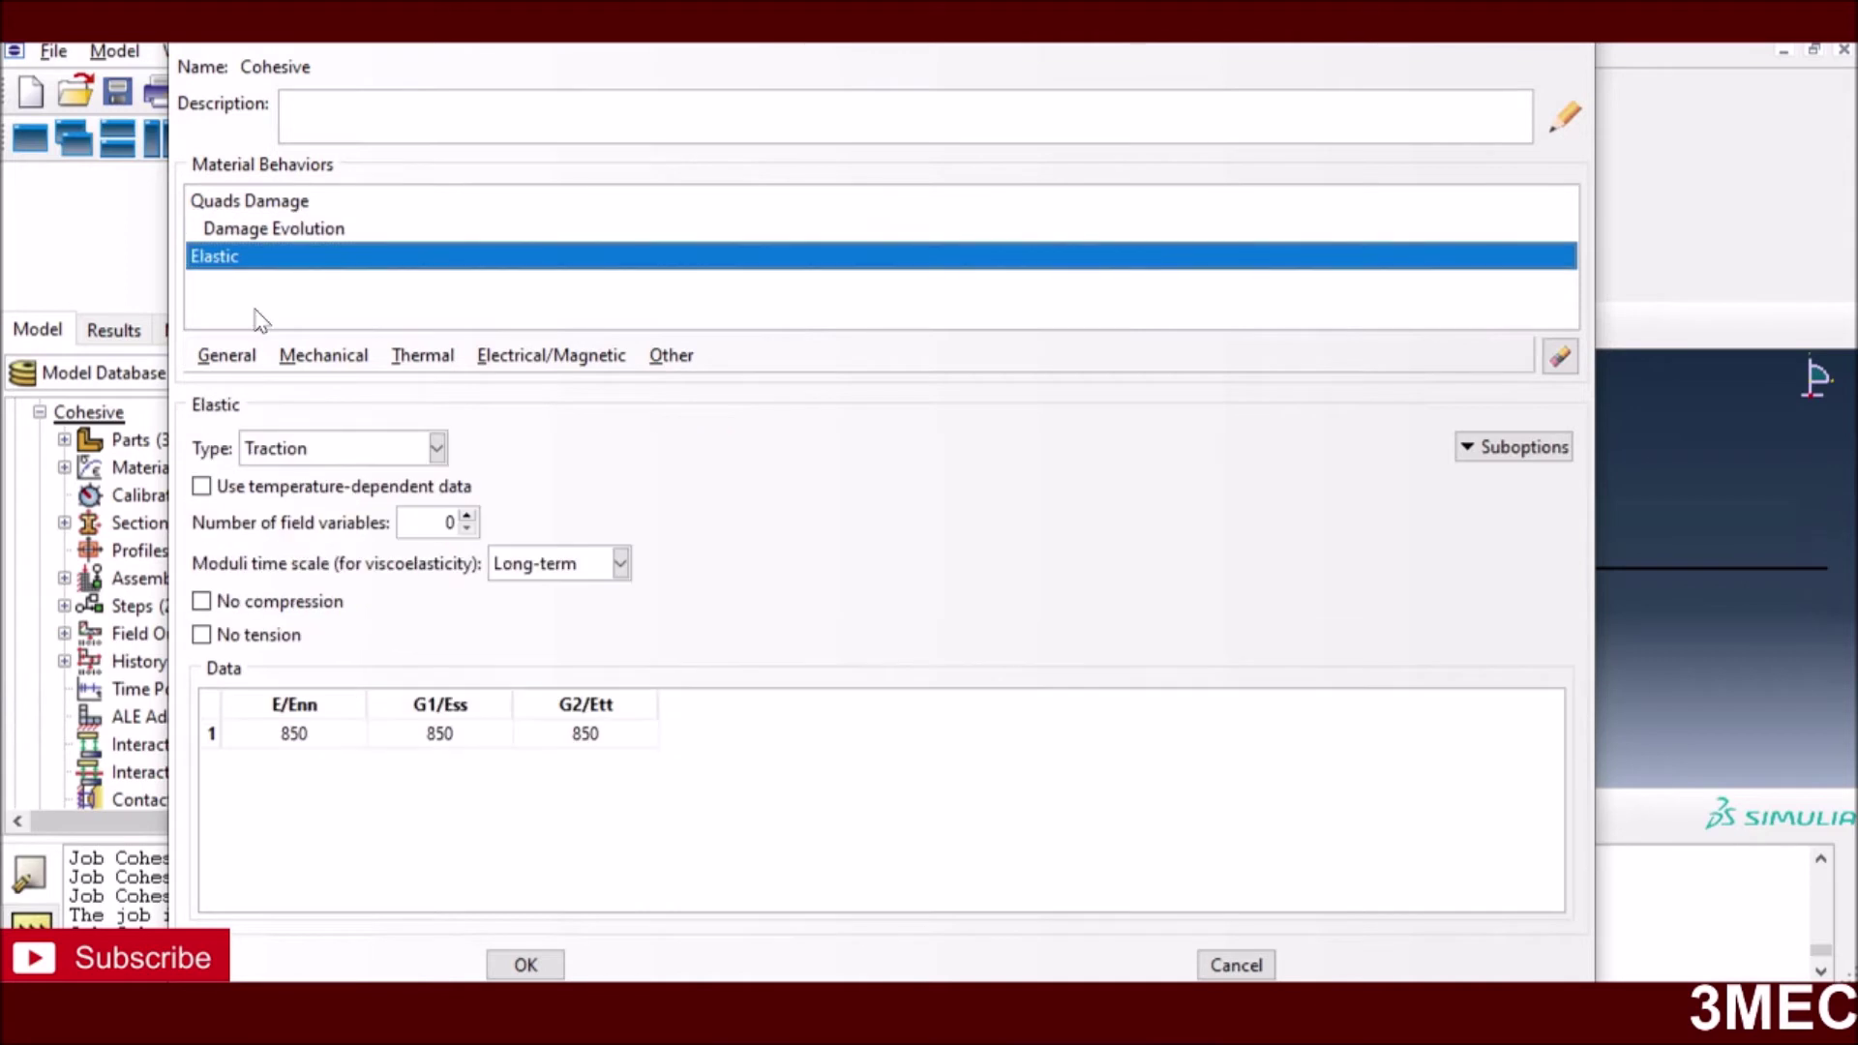
left_click(274, 205)
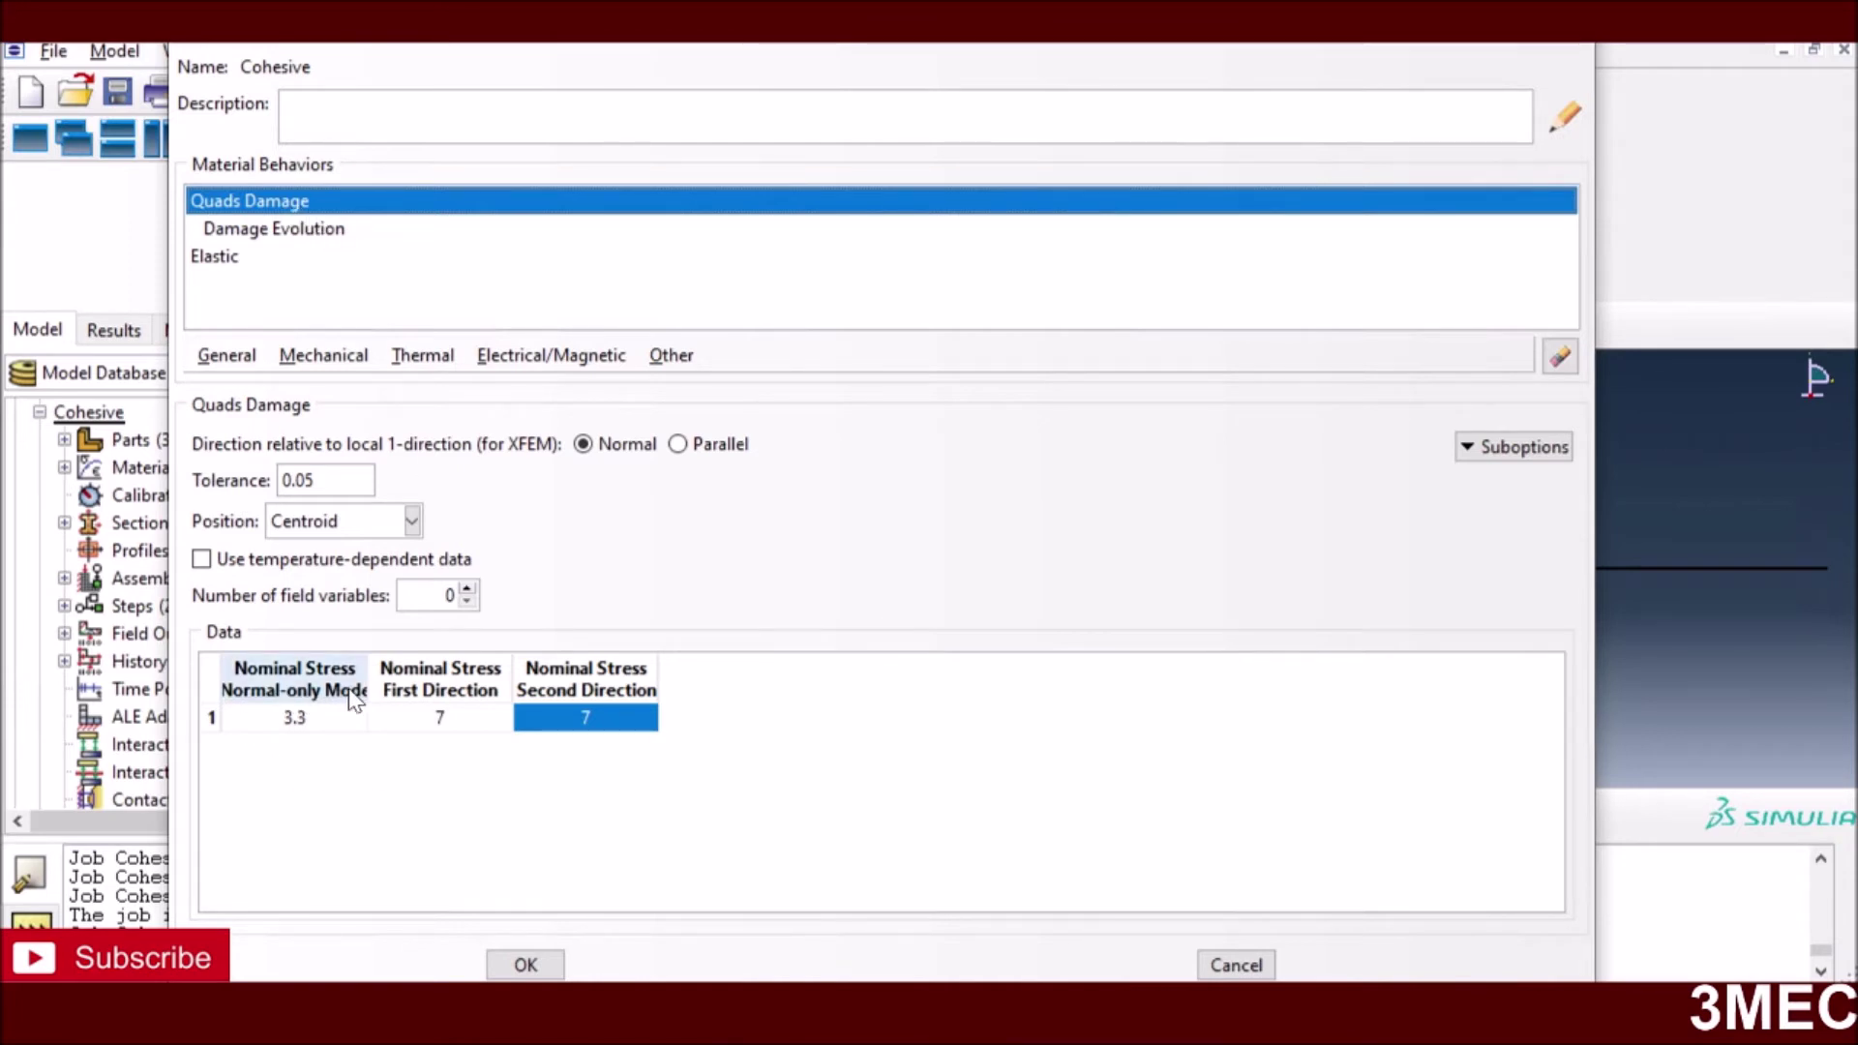
- Try 7 as First Direction nominal stress, then discard the Cohesive edits and close the manager
left_click(442, 714)
type("7")
left_click(593, 718)
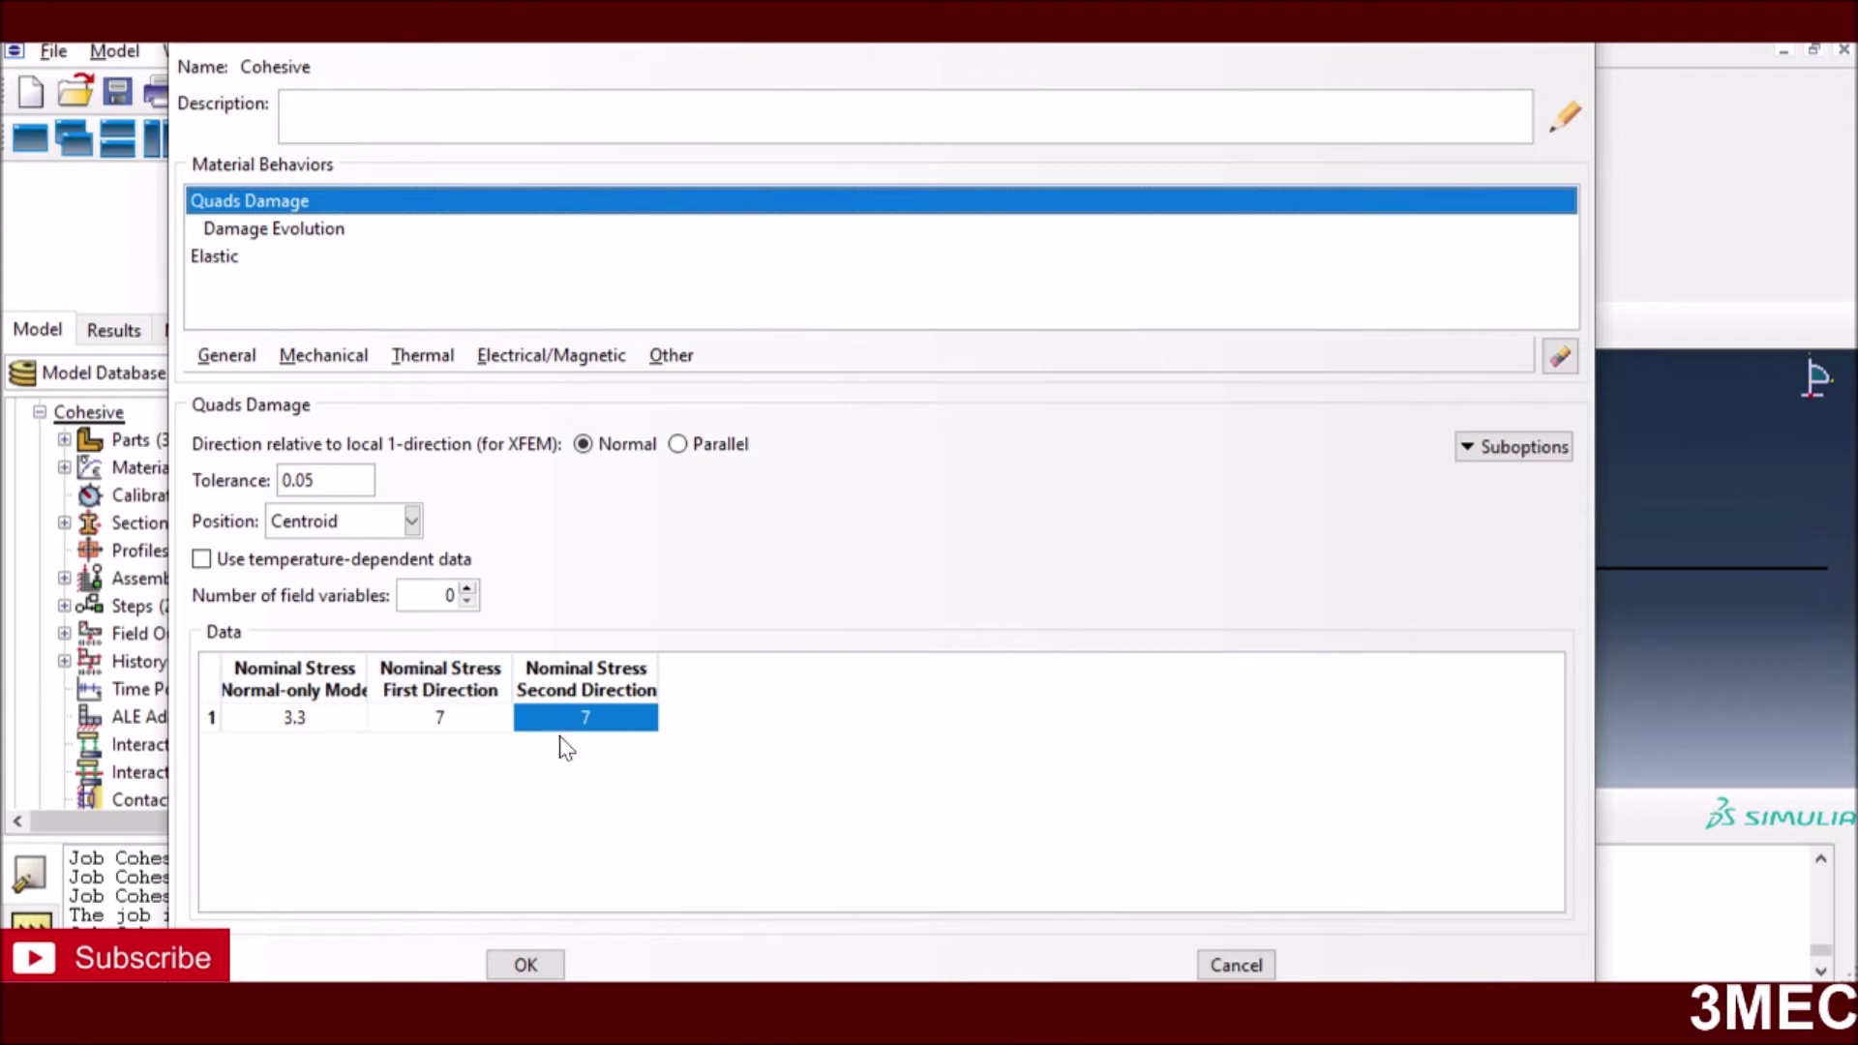
left_click(257, 232)
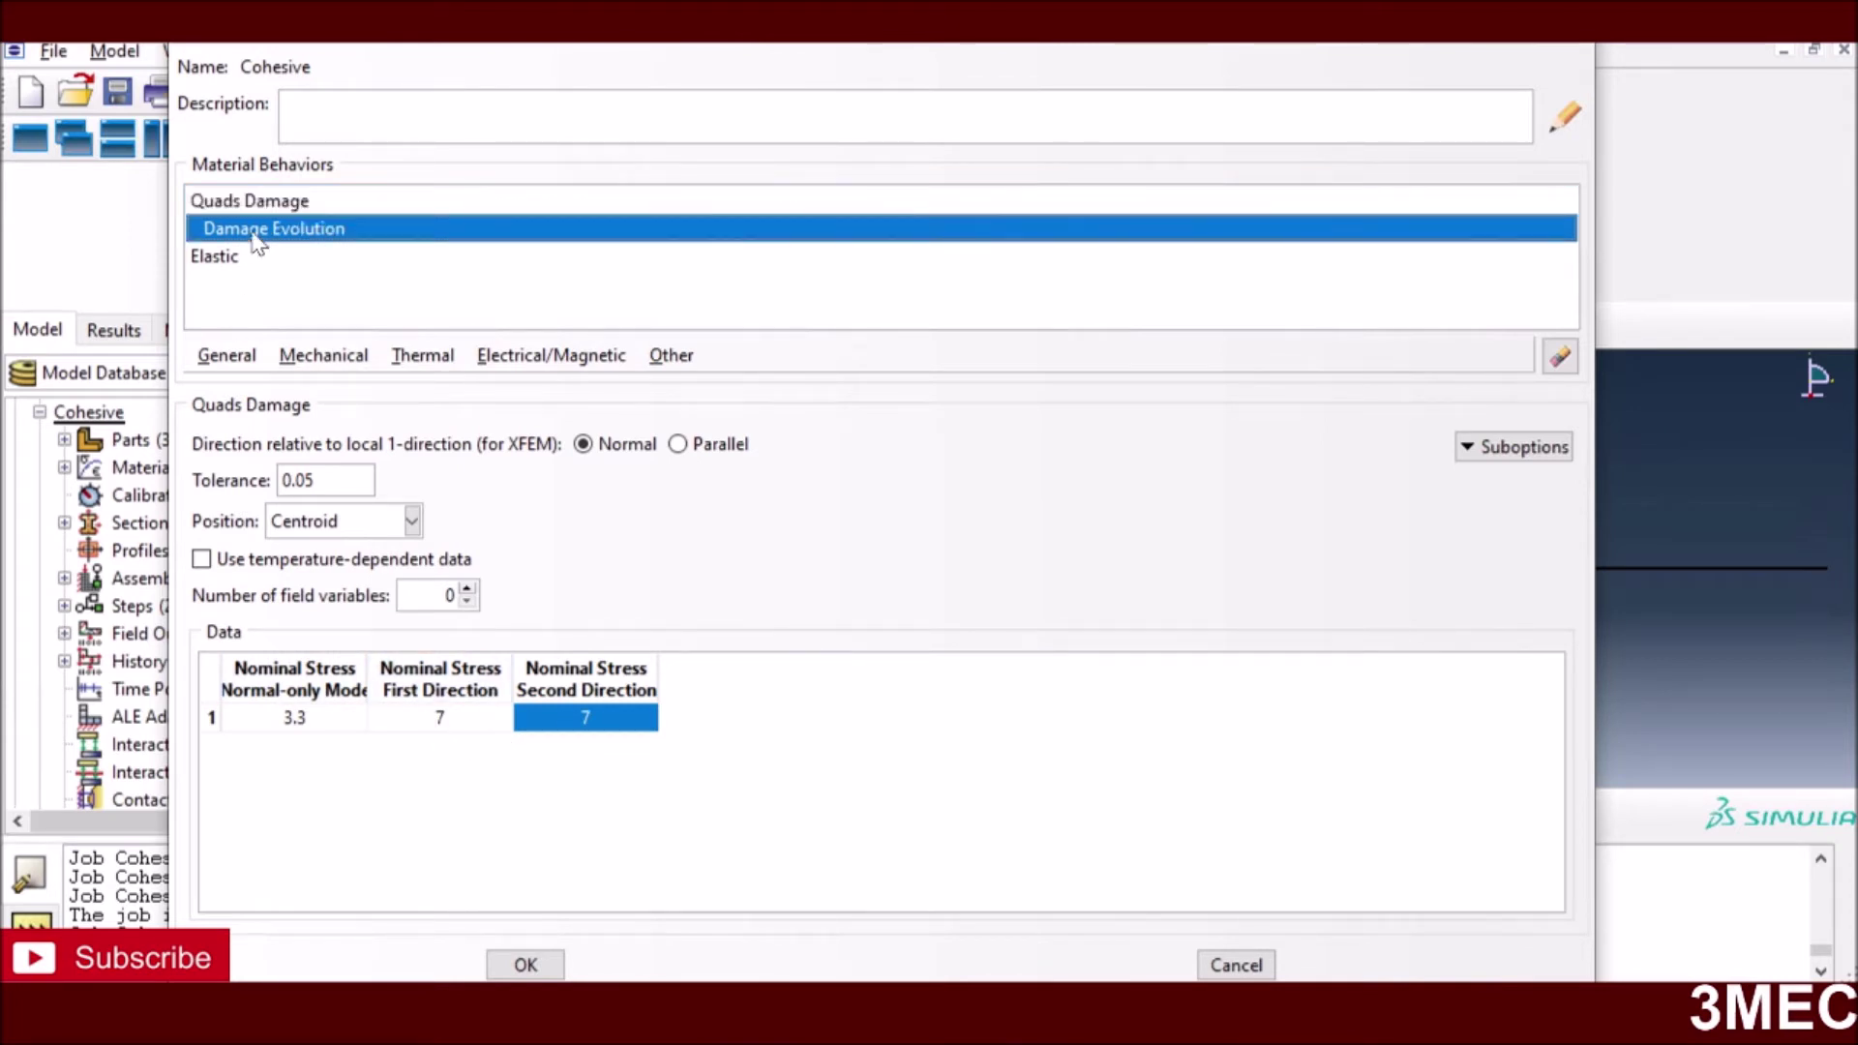
double_click(256, 232)
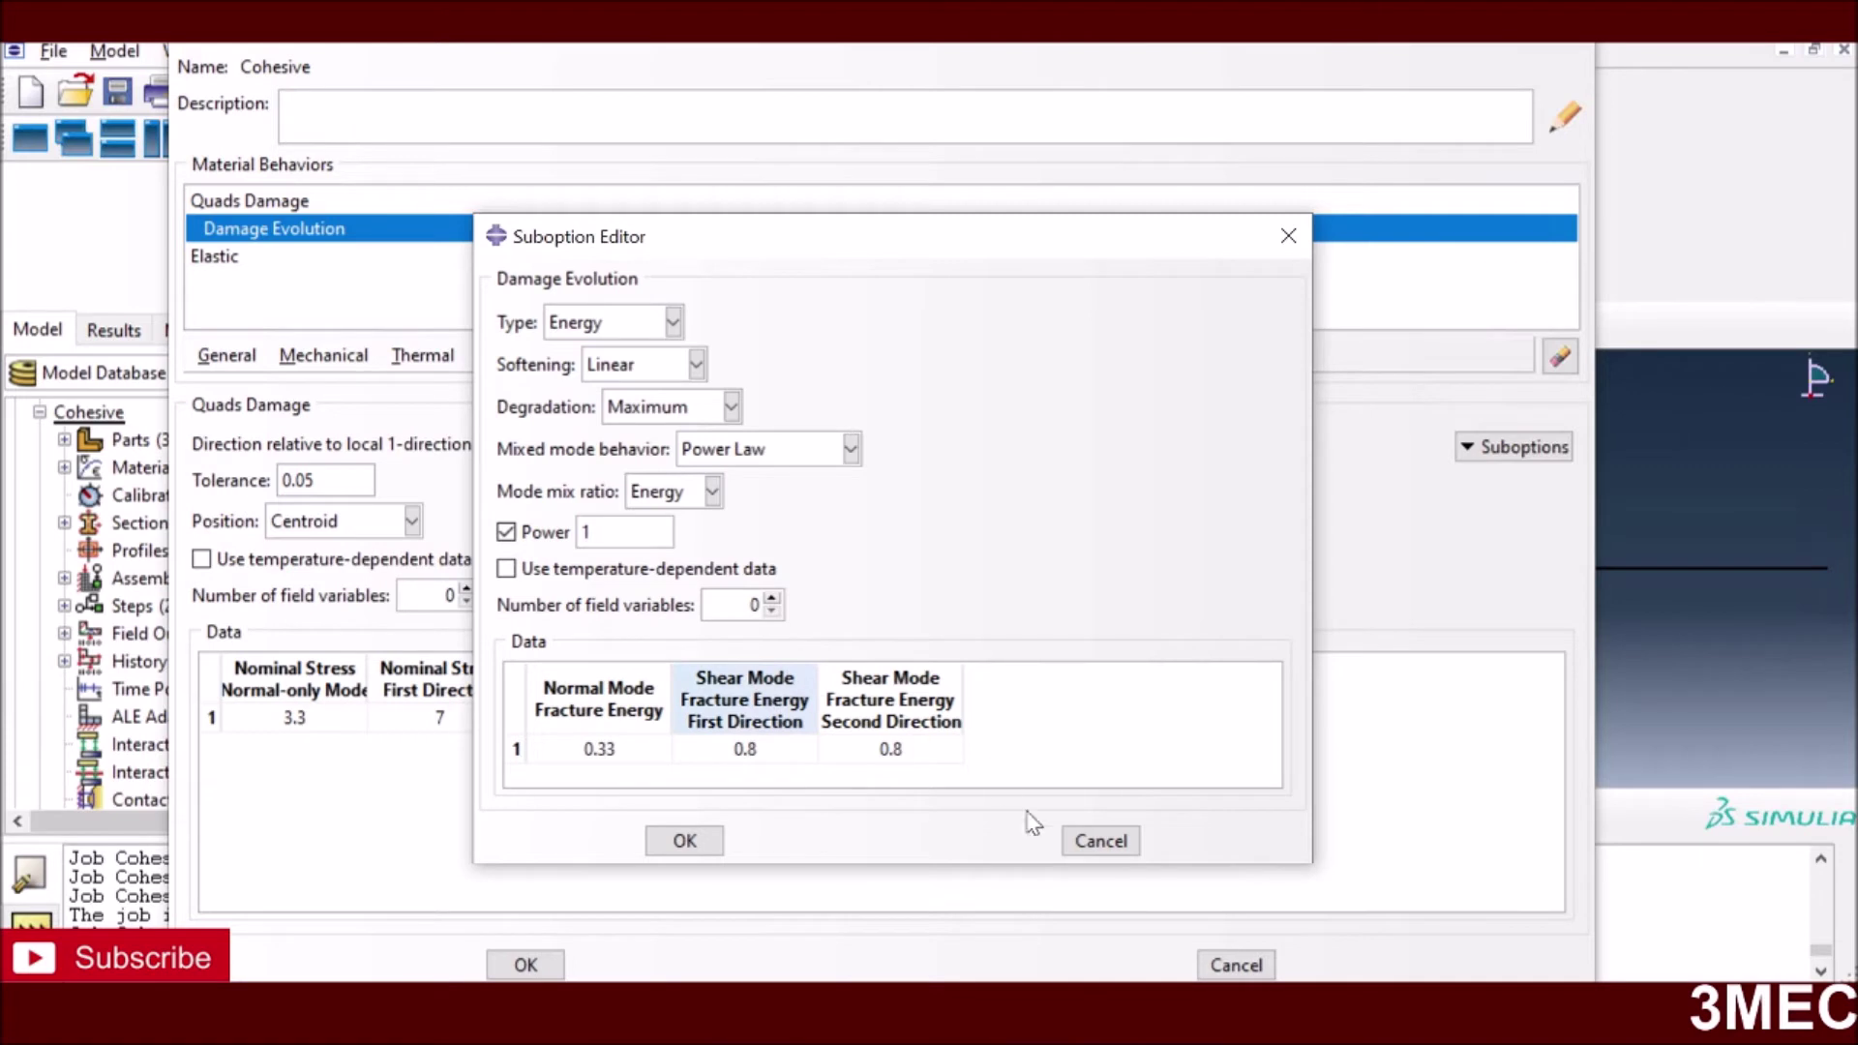
left_click(1097, 841)
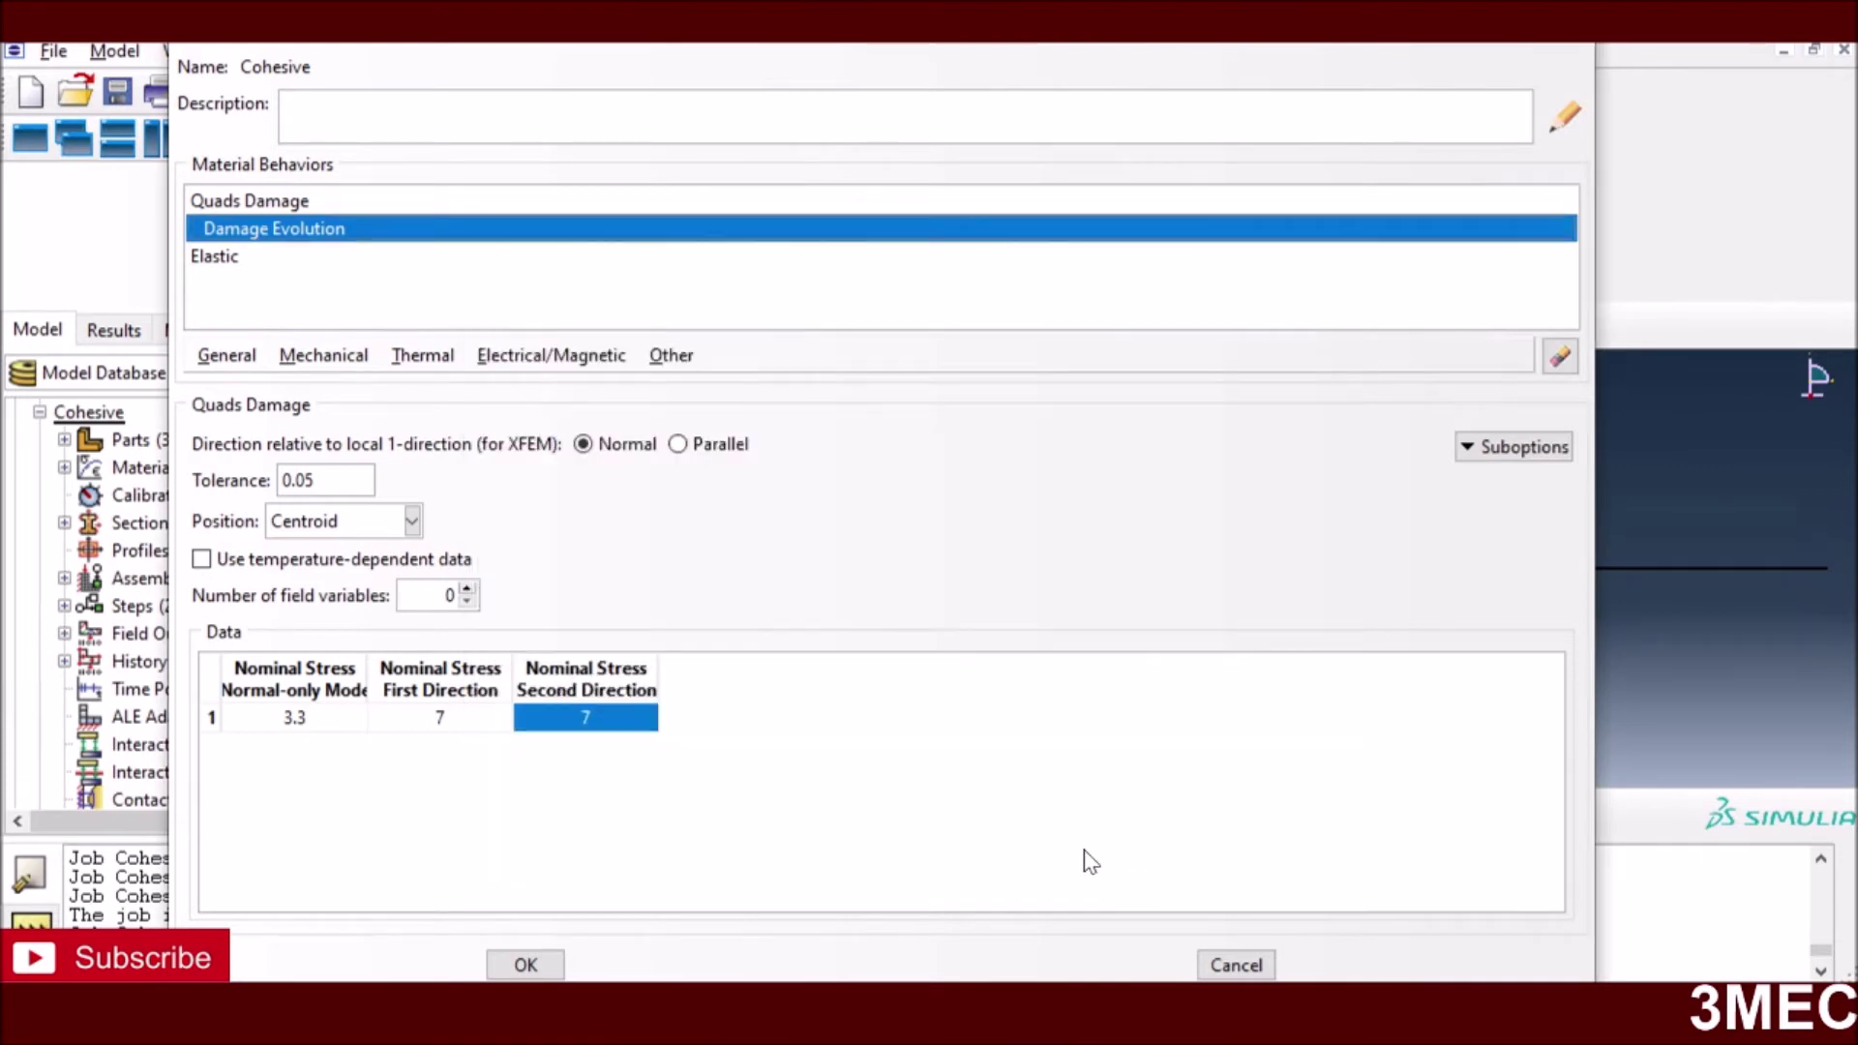
left_click(1236, 965)
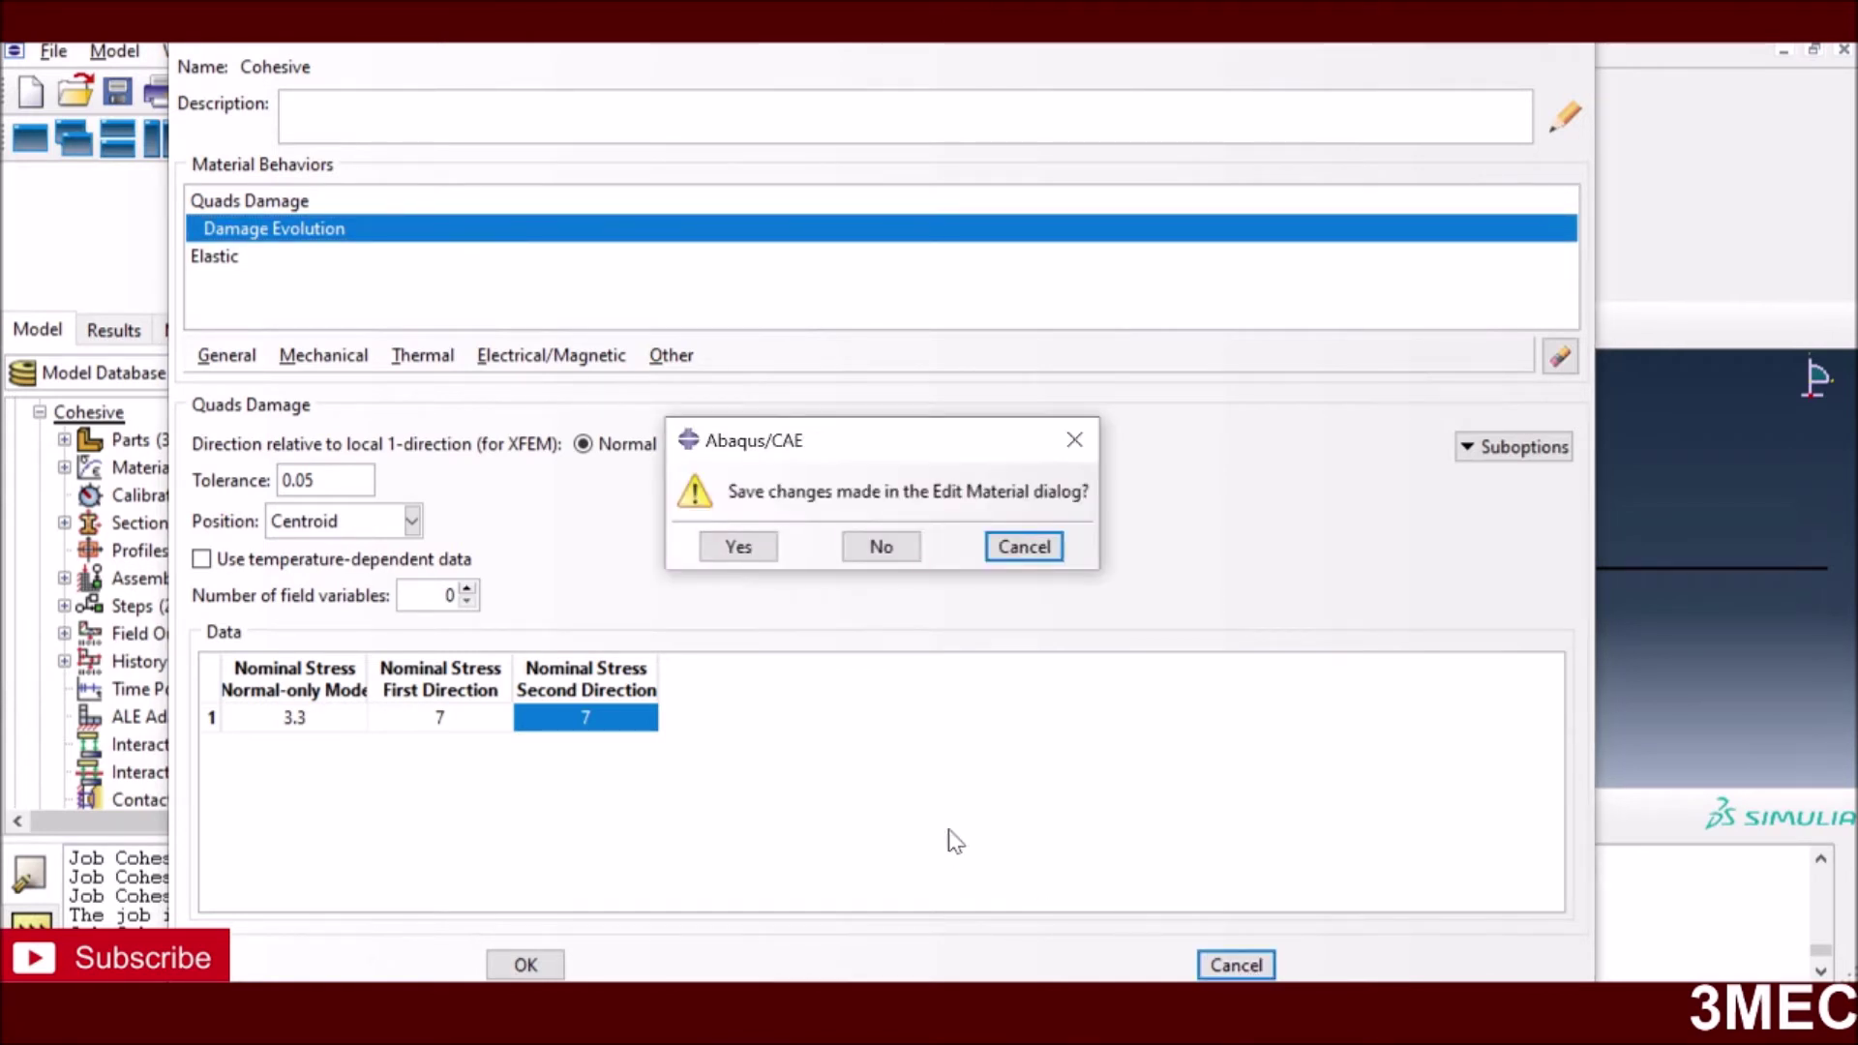
left_click(864, 548)
left_click(618, 608)
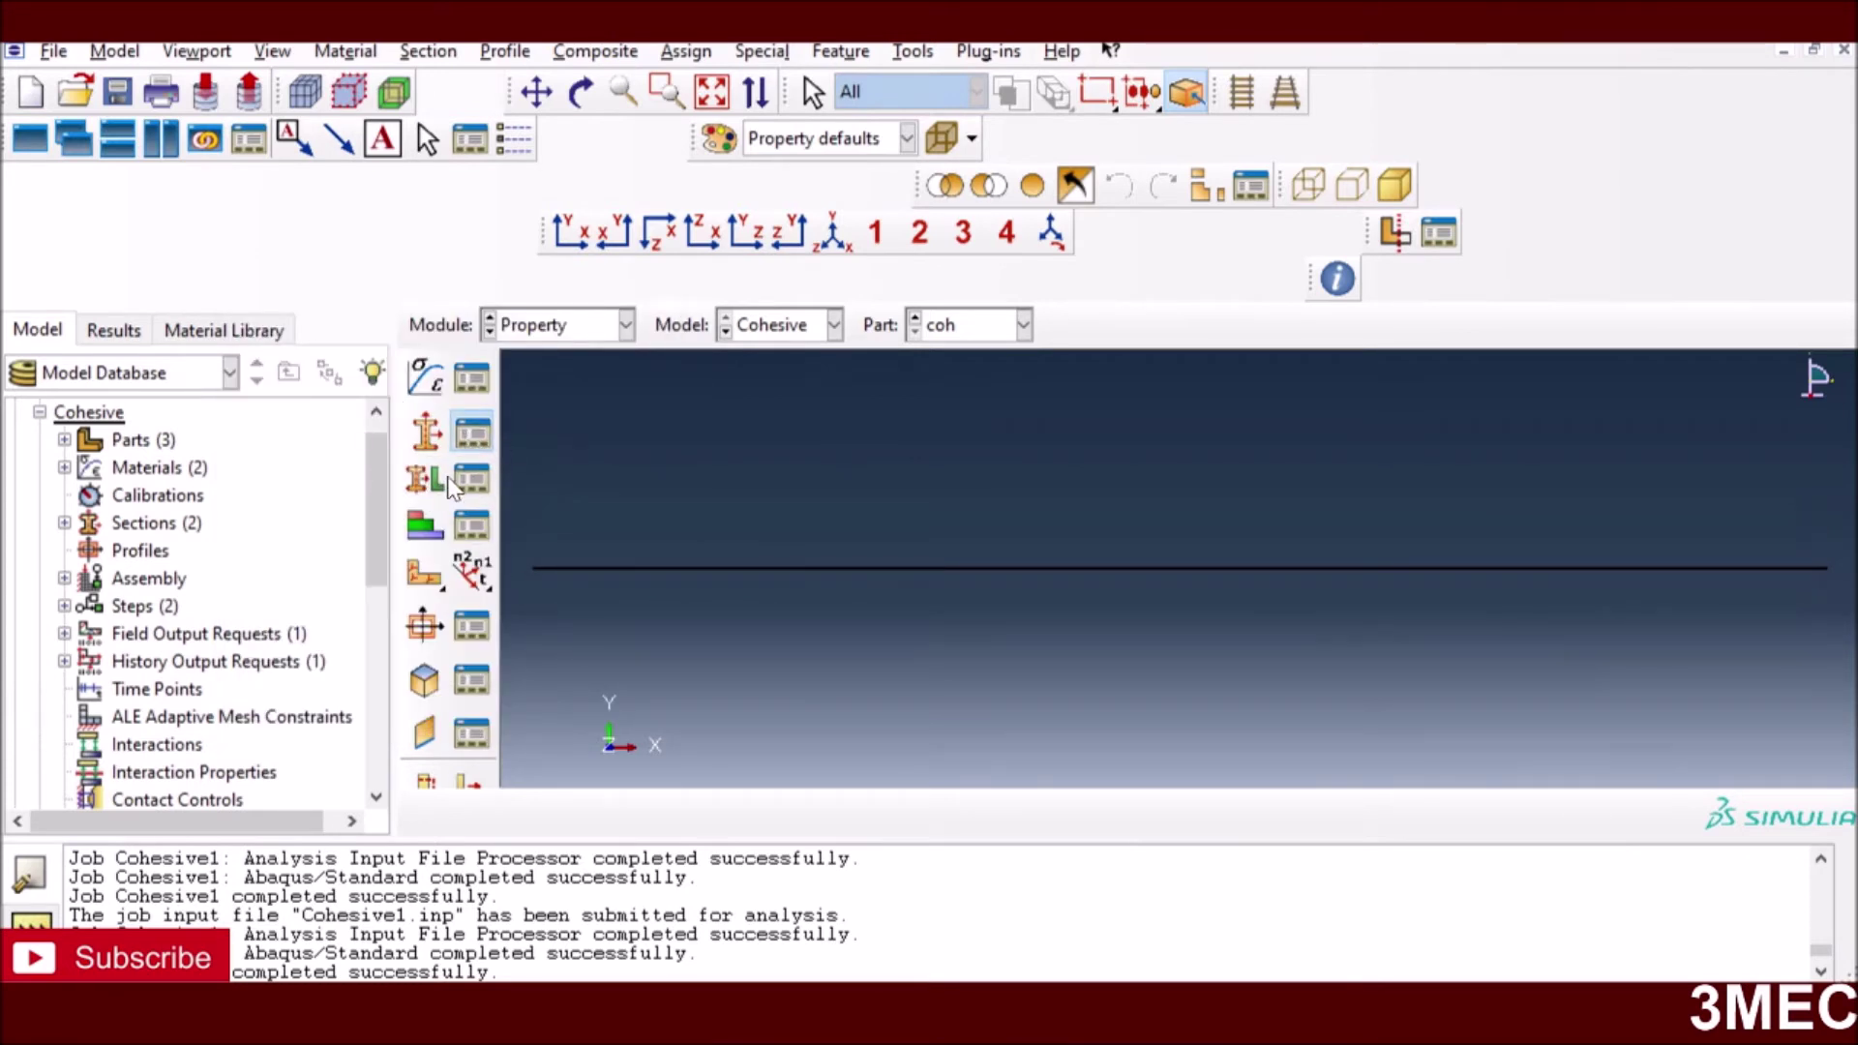
- Open the Section Manager and review Section-2 and Section-1 without saving changes
left_click(464, 482)
left_click_drag(656, 309, 470, 275)
left_click(357, 902)
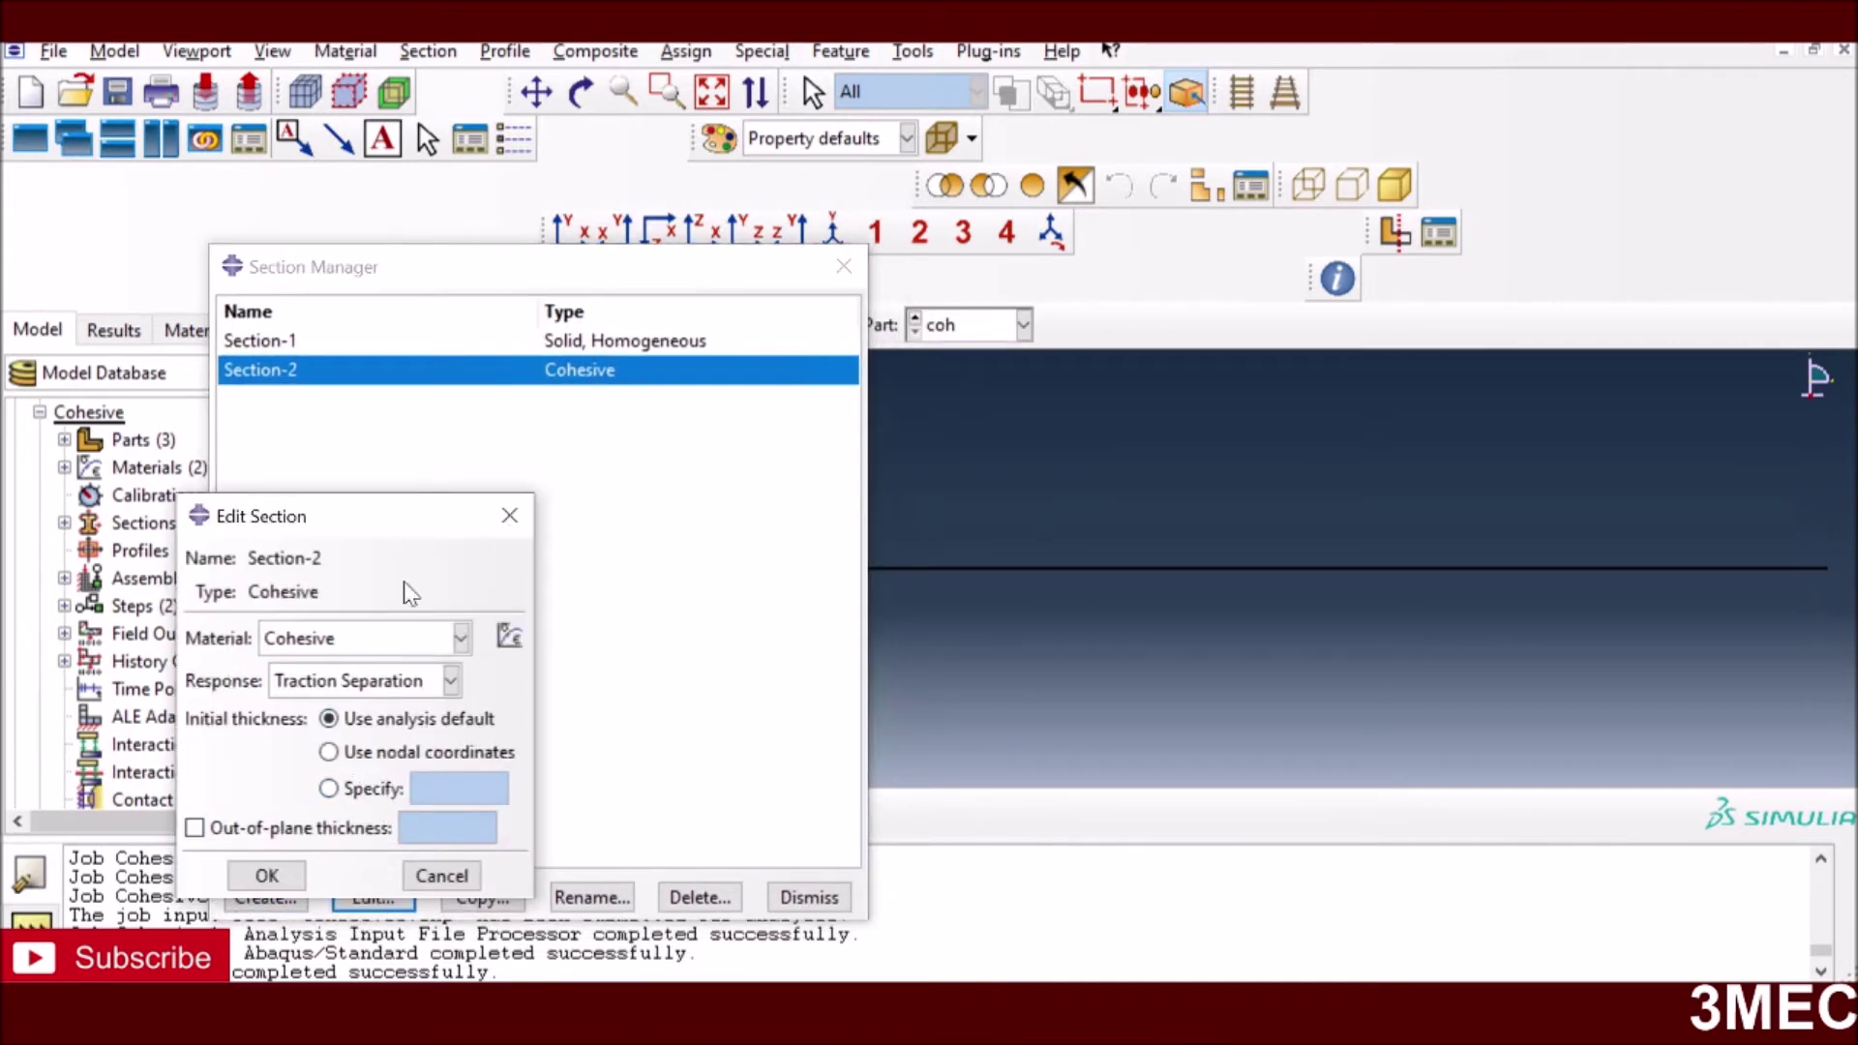
left_click(509, 516)
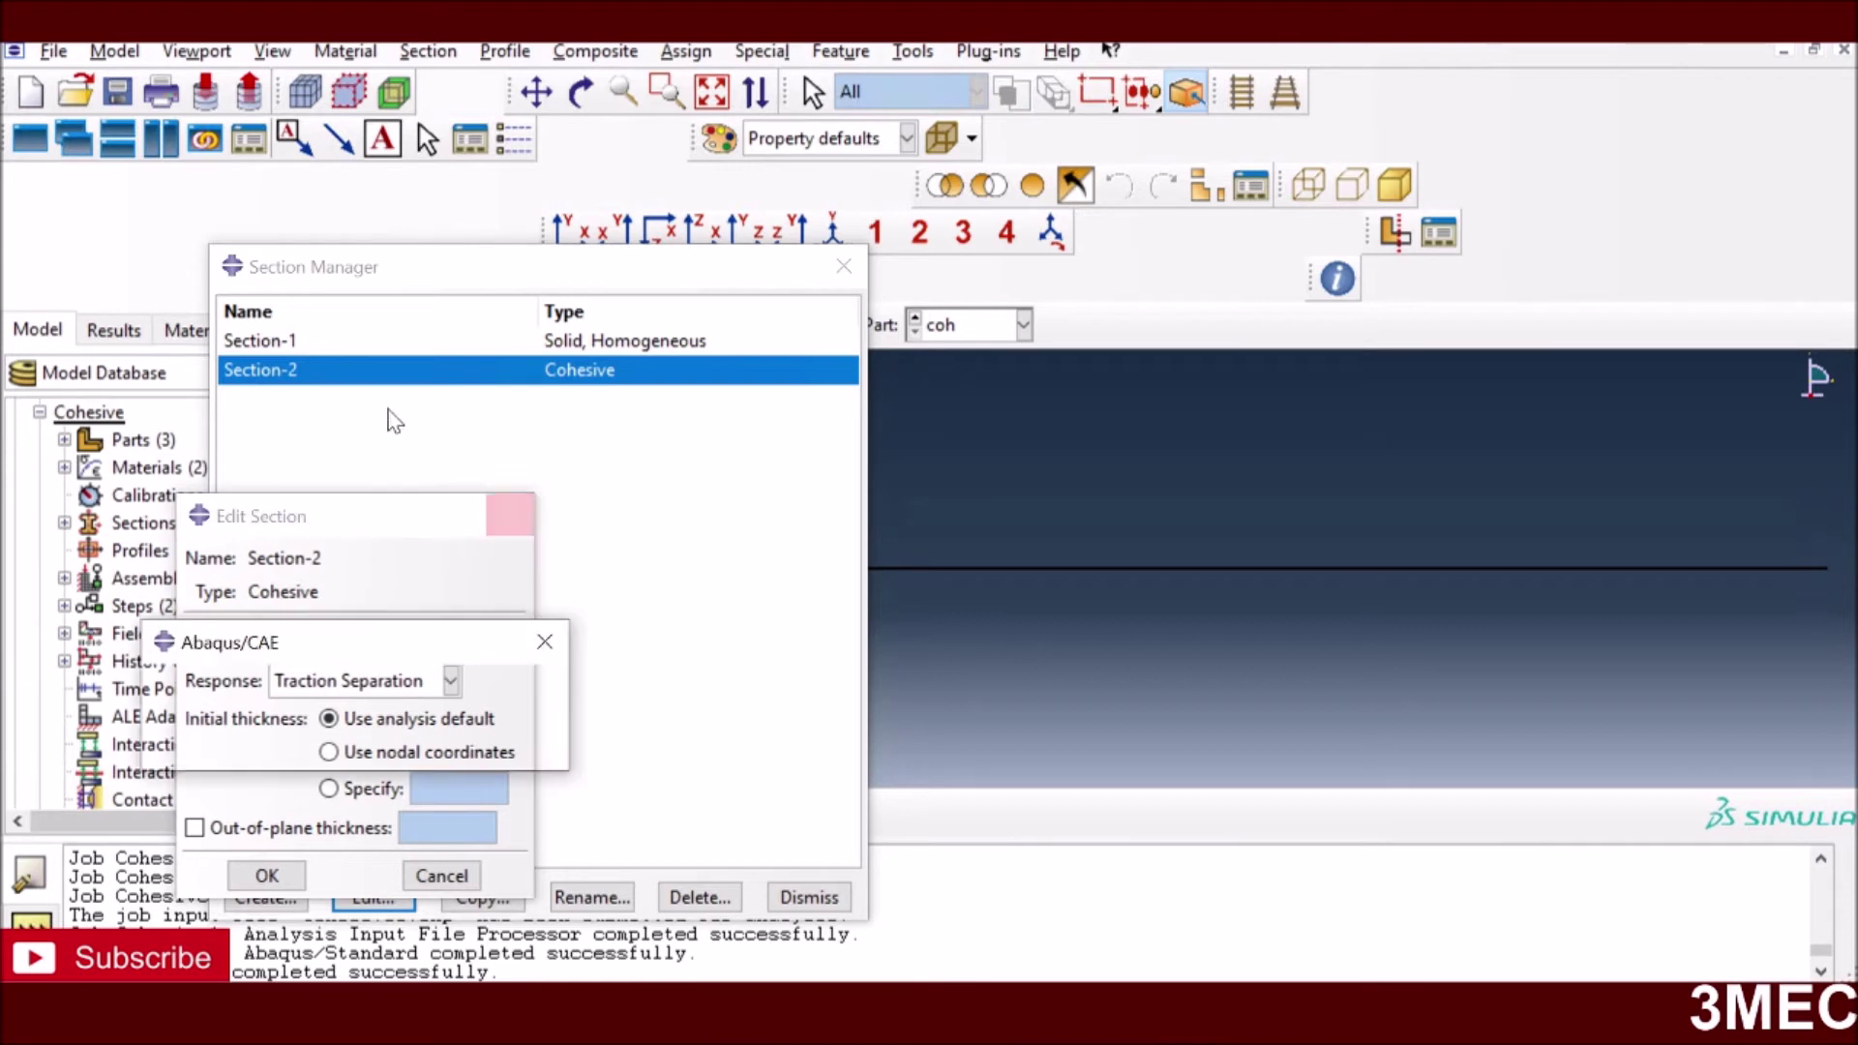
left_click(374, 757)
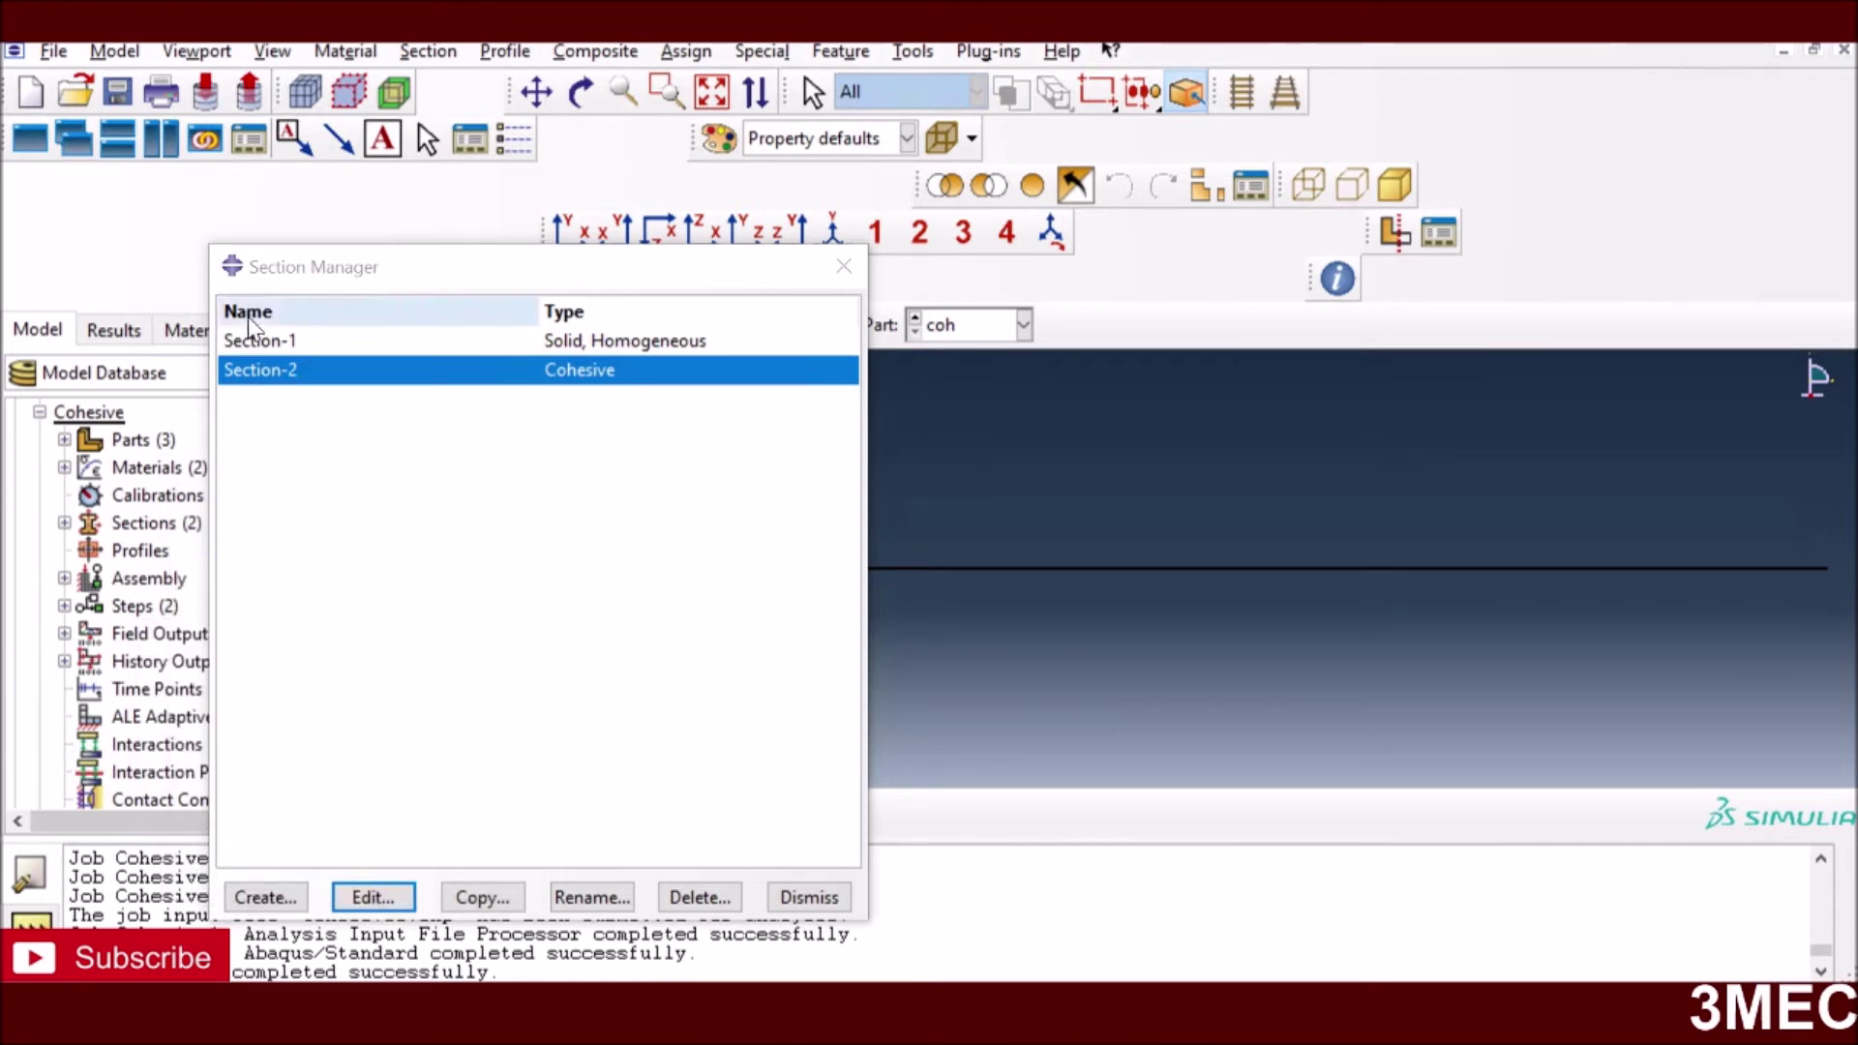
left_click(263, 345)
left_click(385, 902)
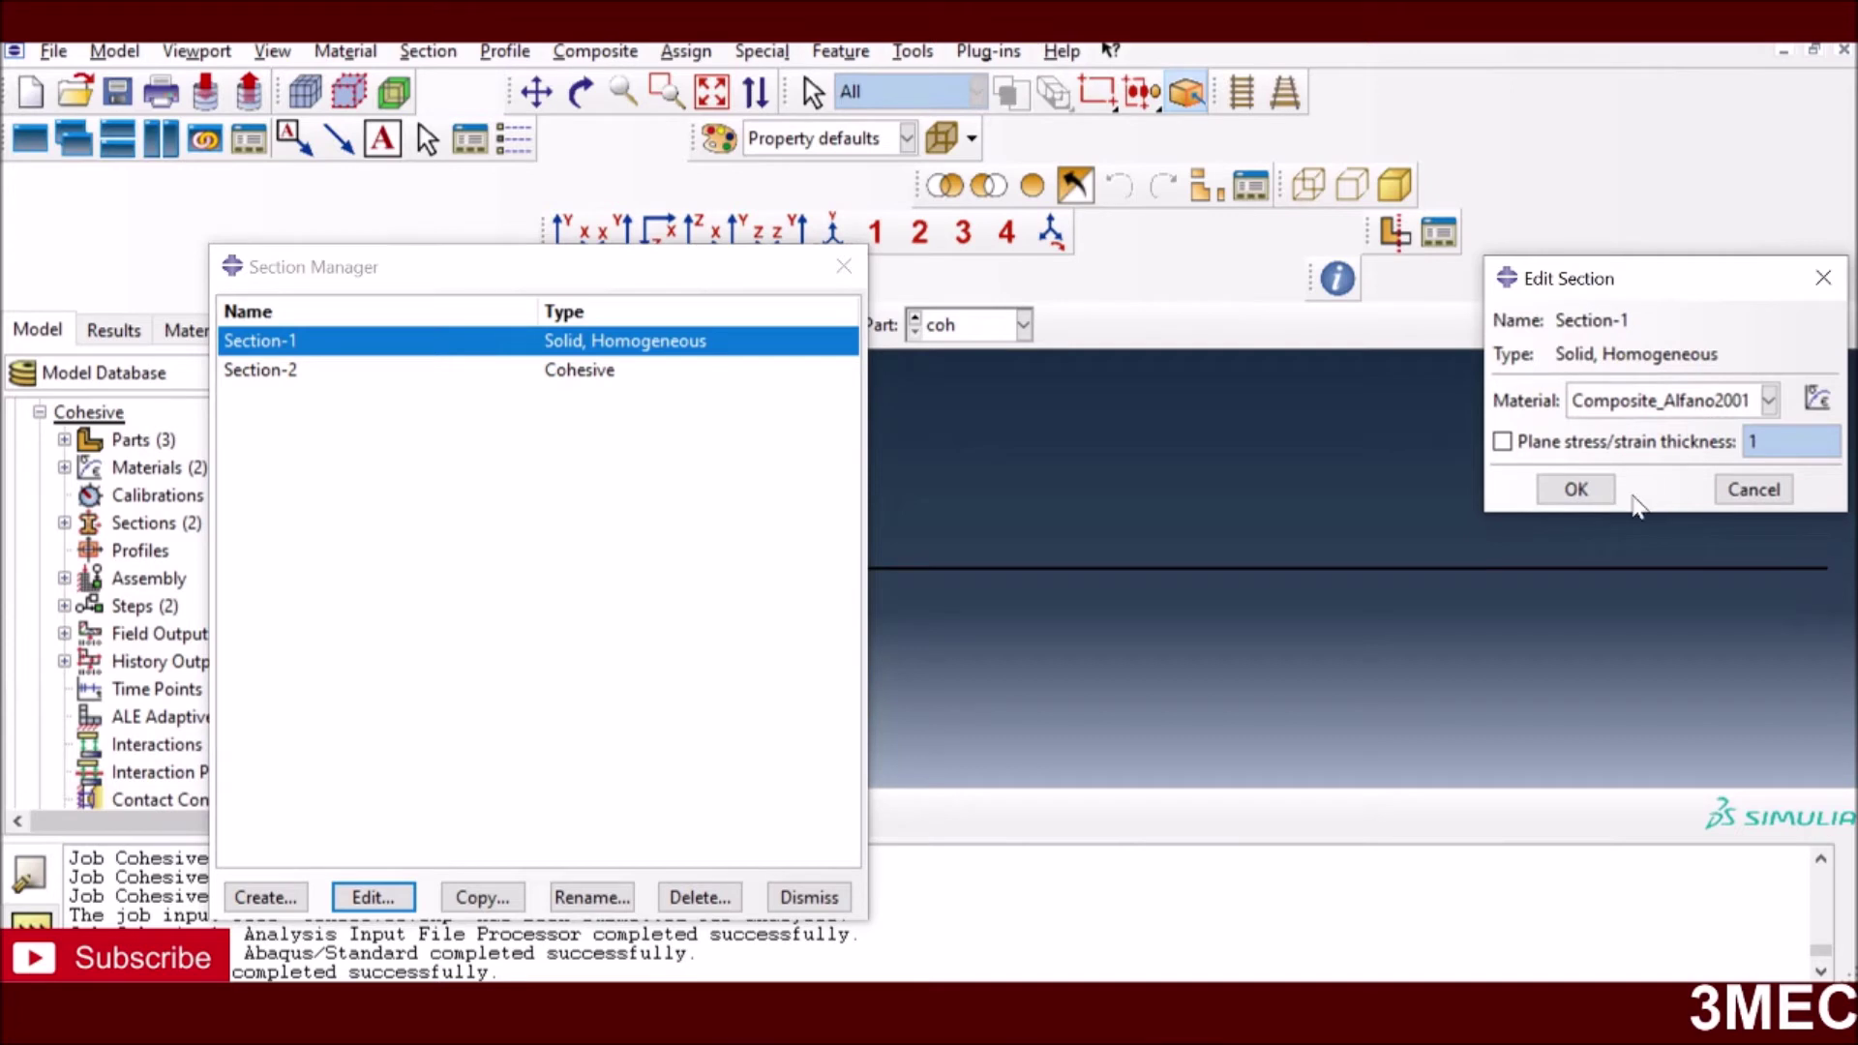
left_click(1754, 490)
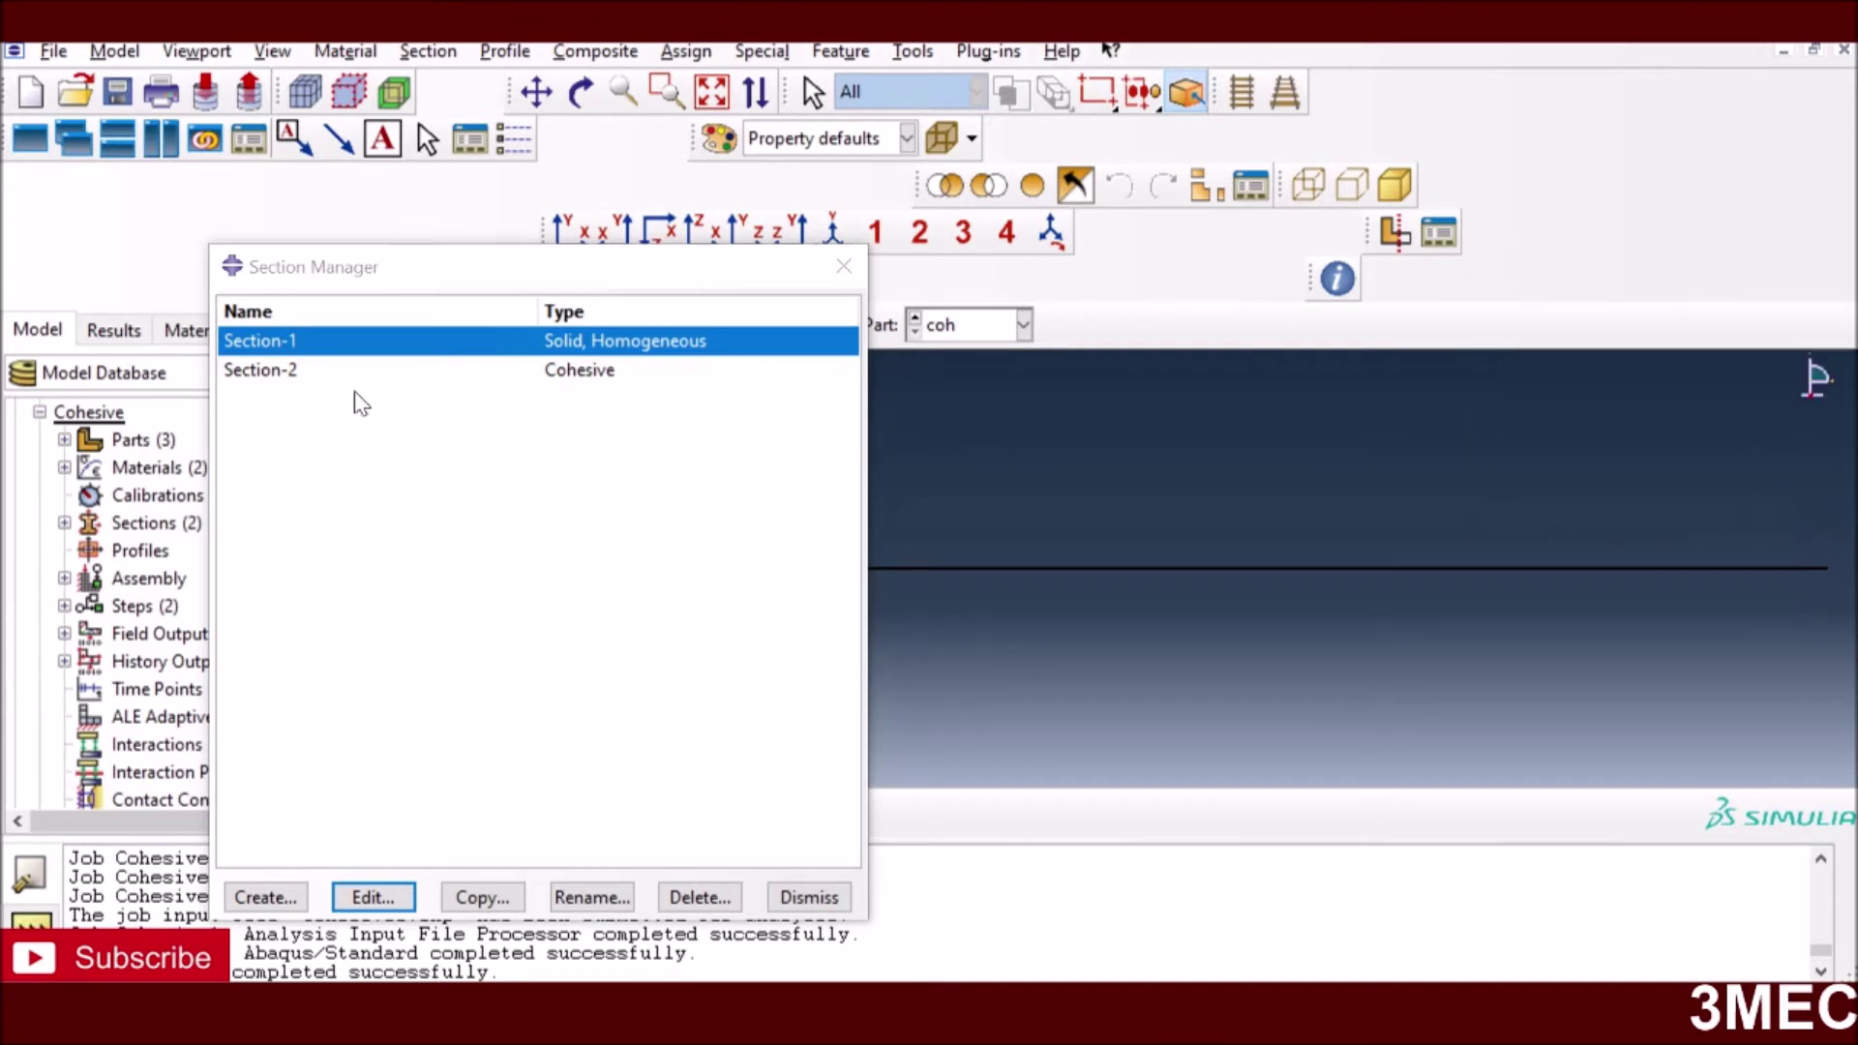
- Confirm Section-2 uses Cohesive material with Traction Separation response, discard edits, and close the list
left_click(302, 376)
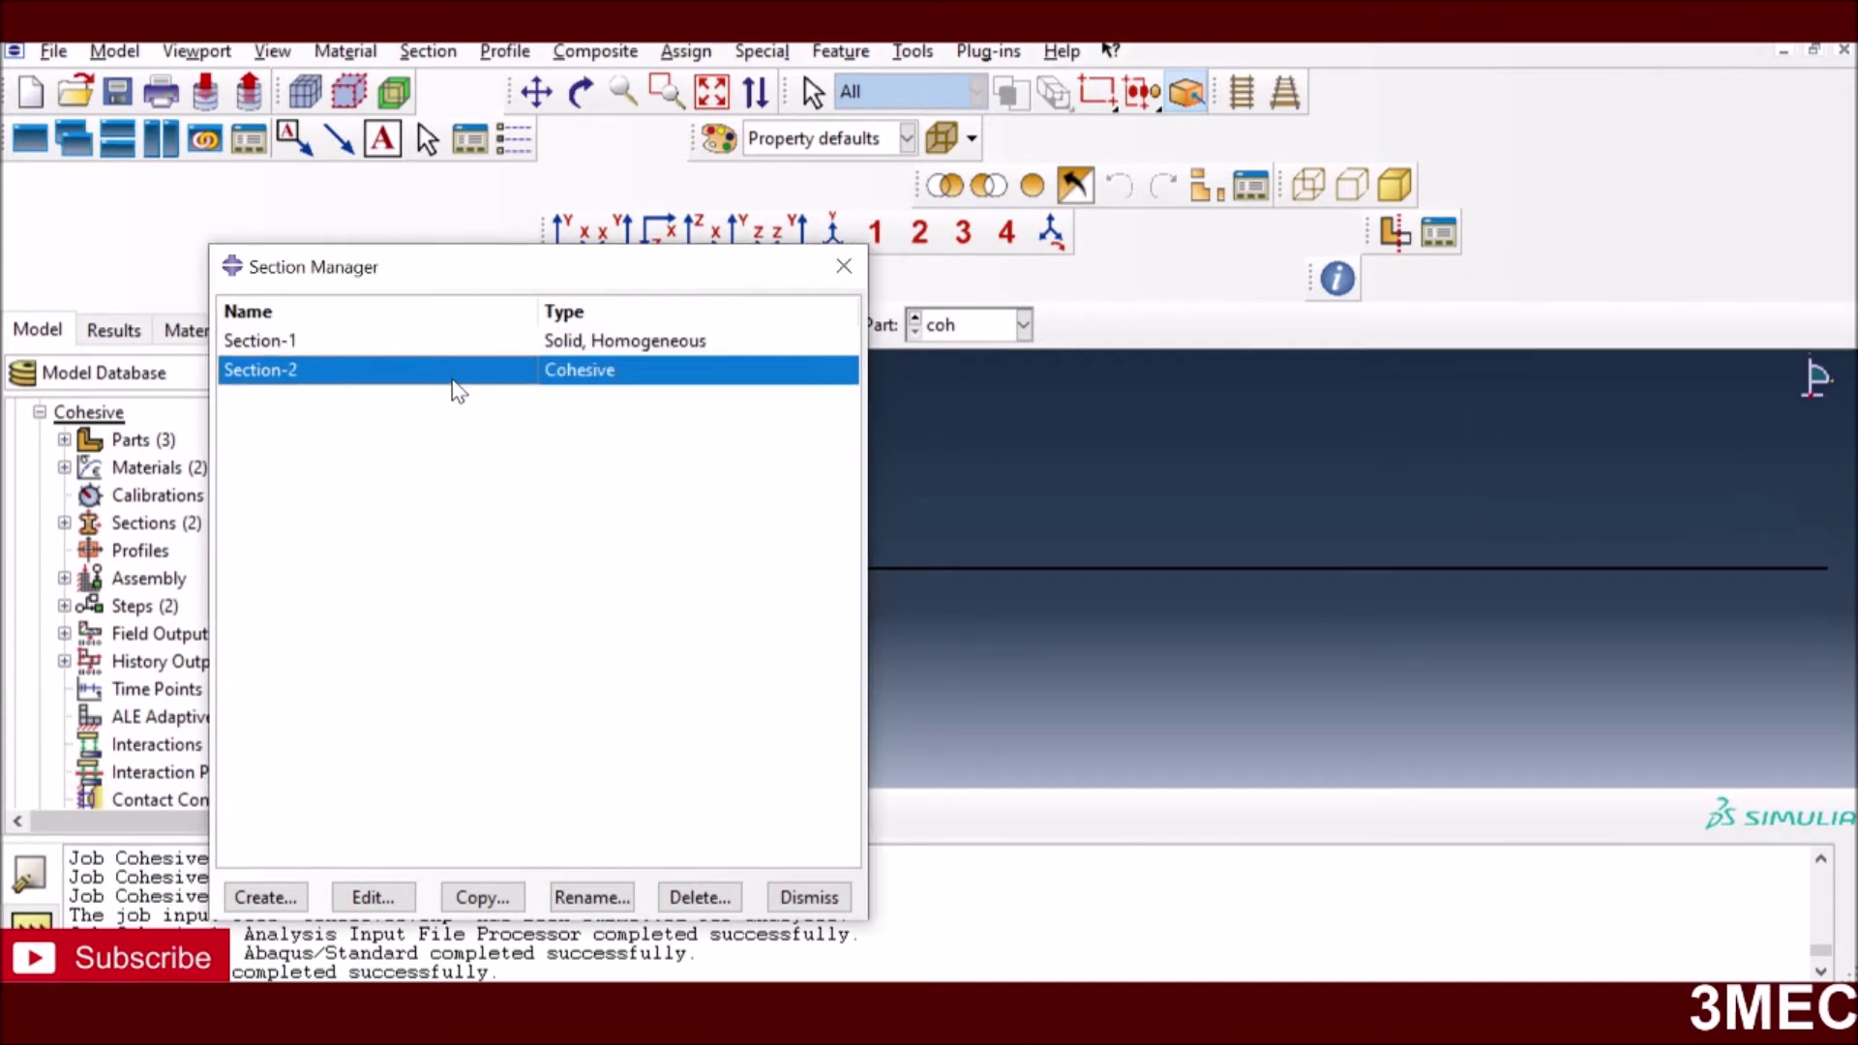
left_click(372, 898)
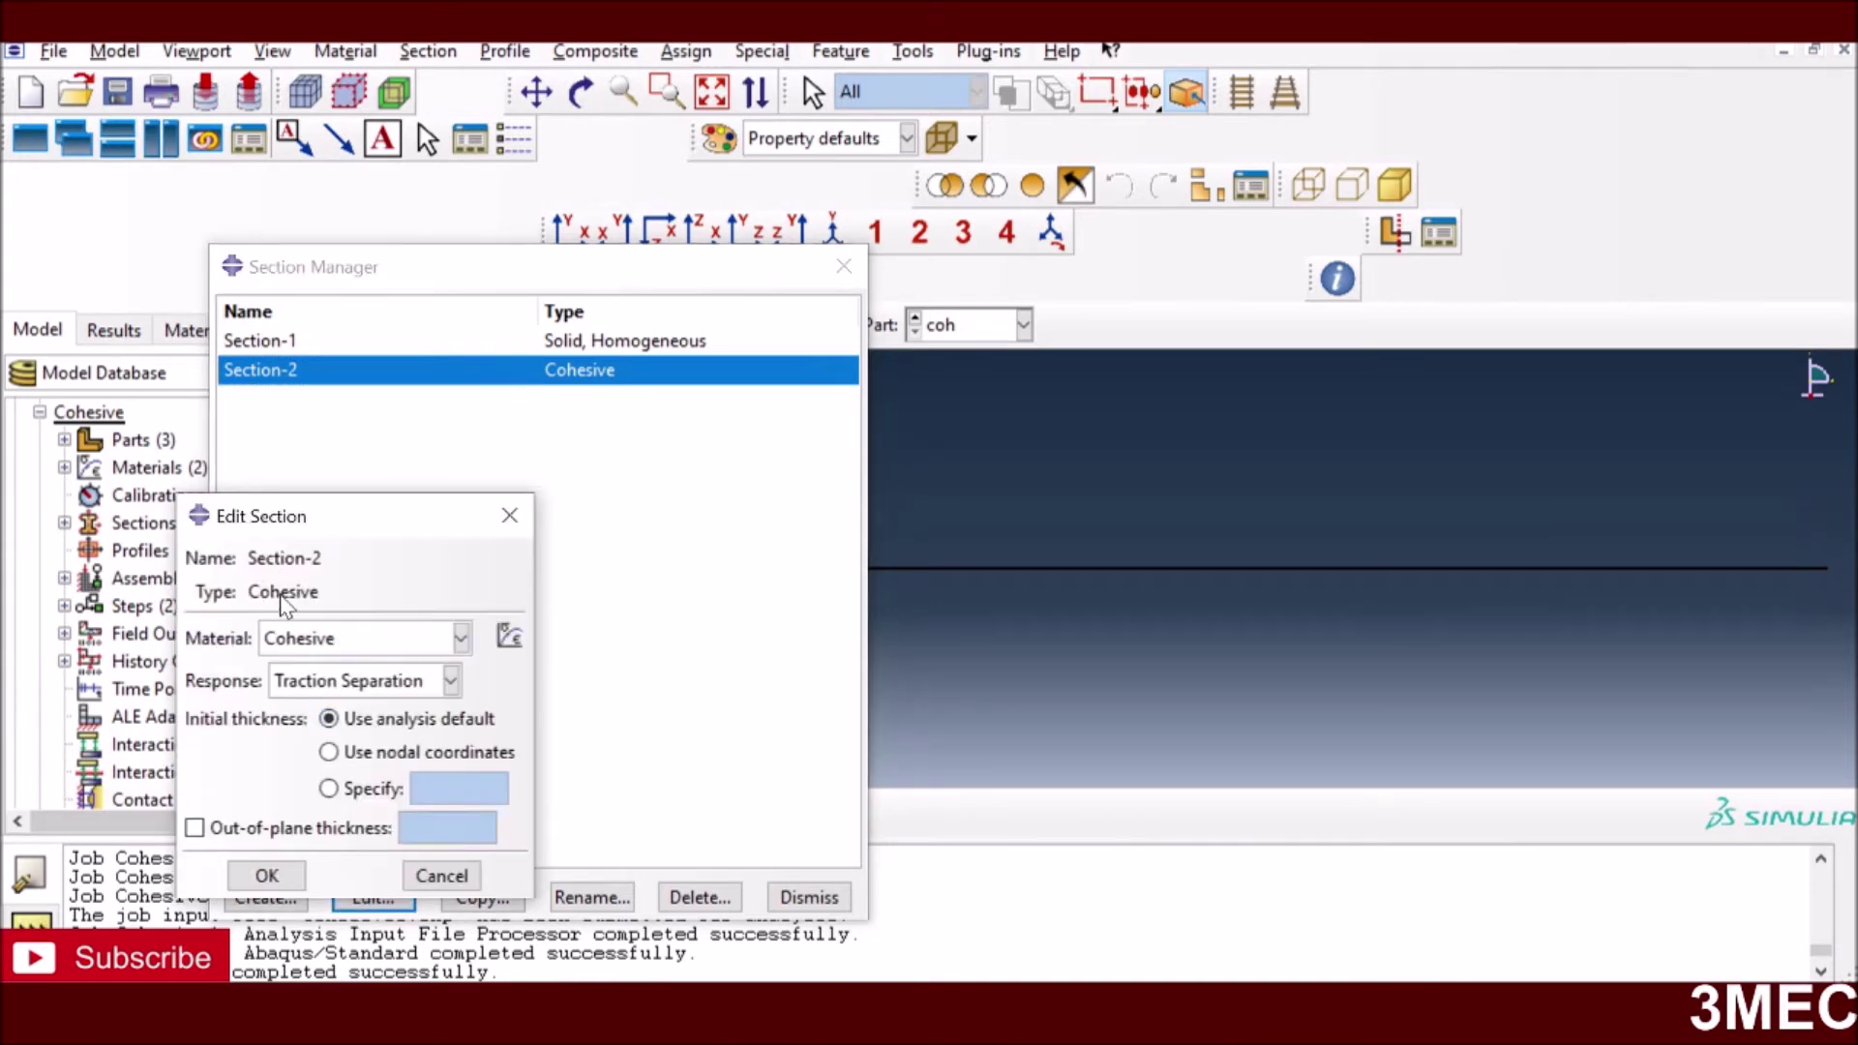
left_click(463, 639)
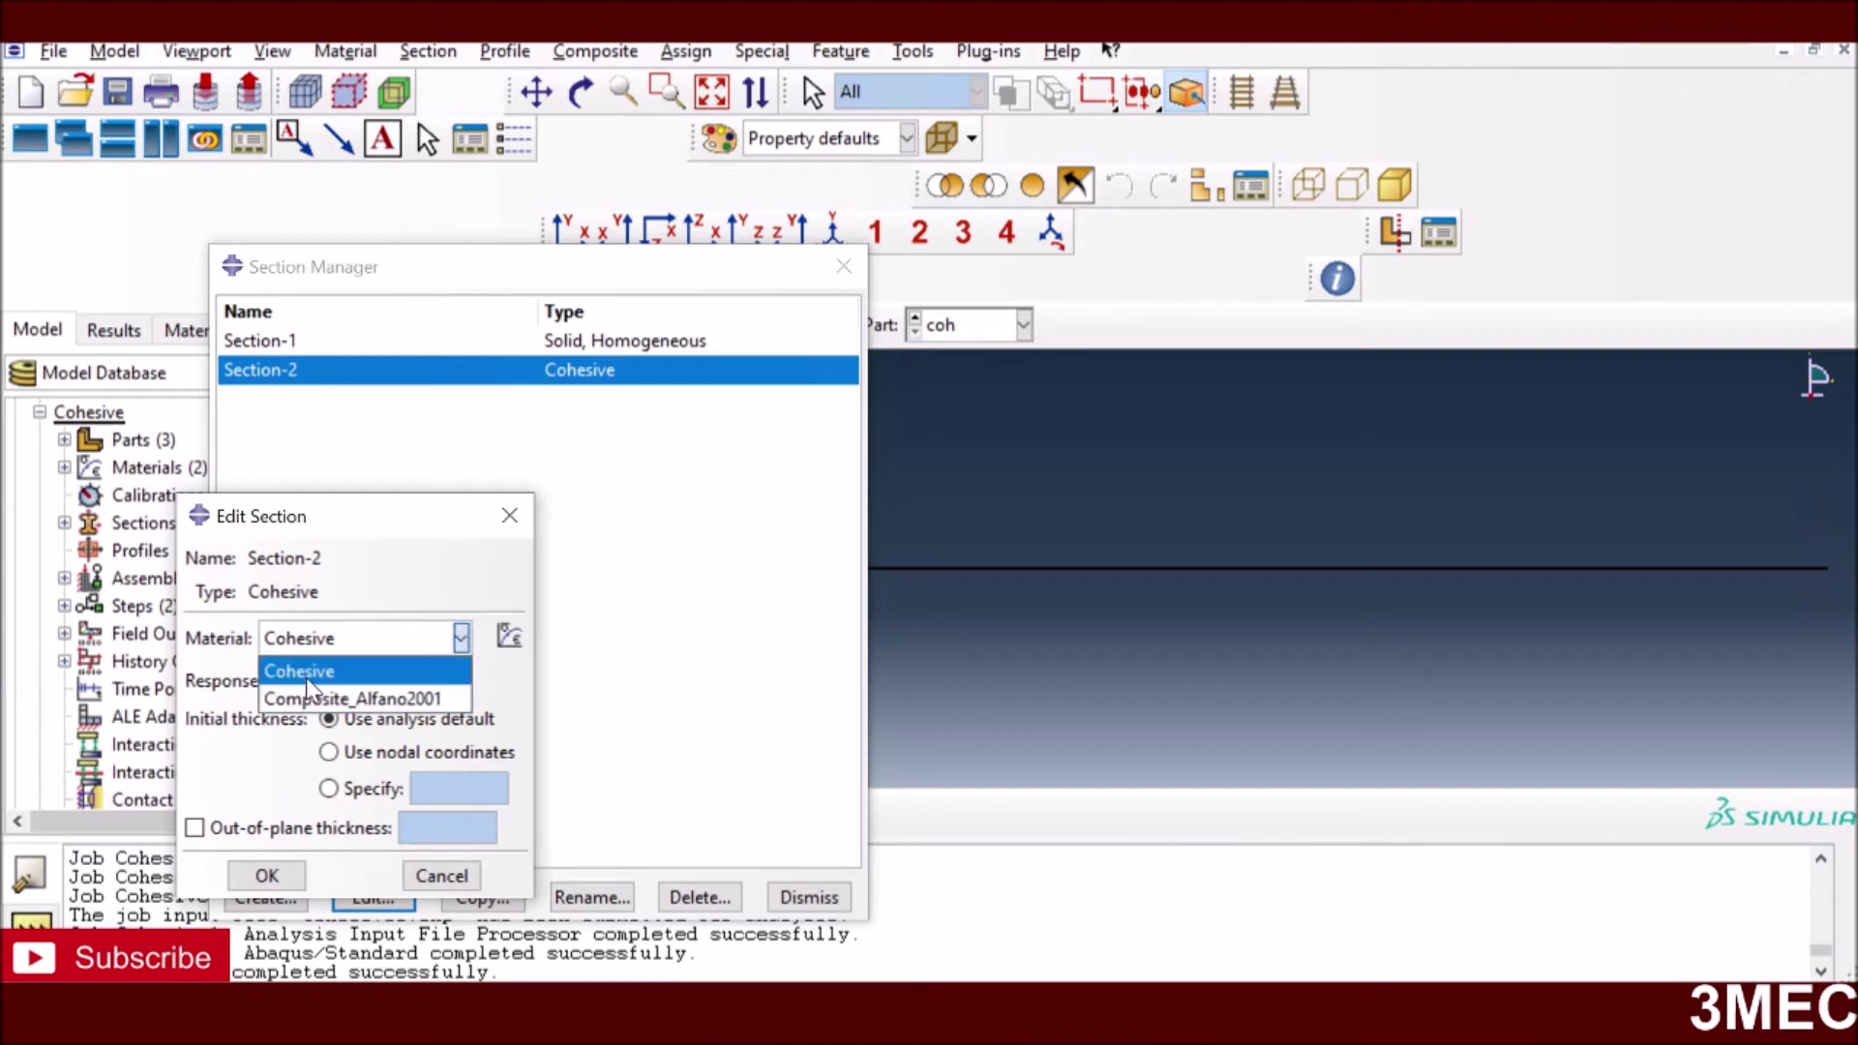
left_click(306, 675)
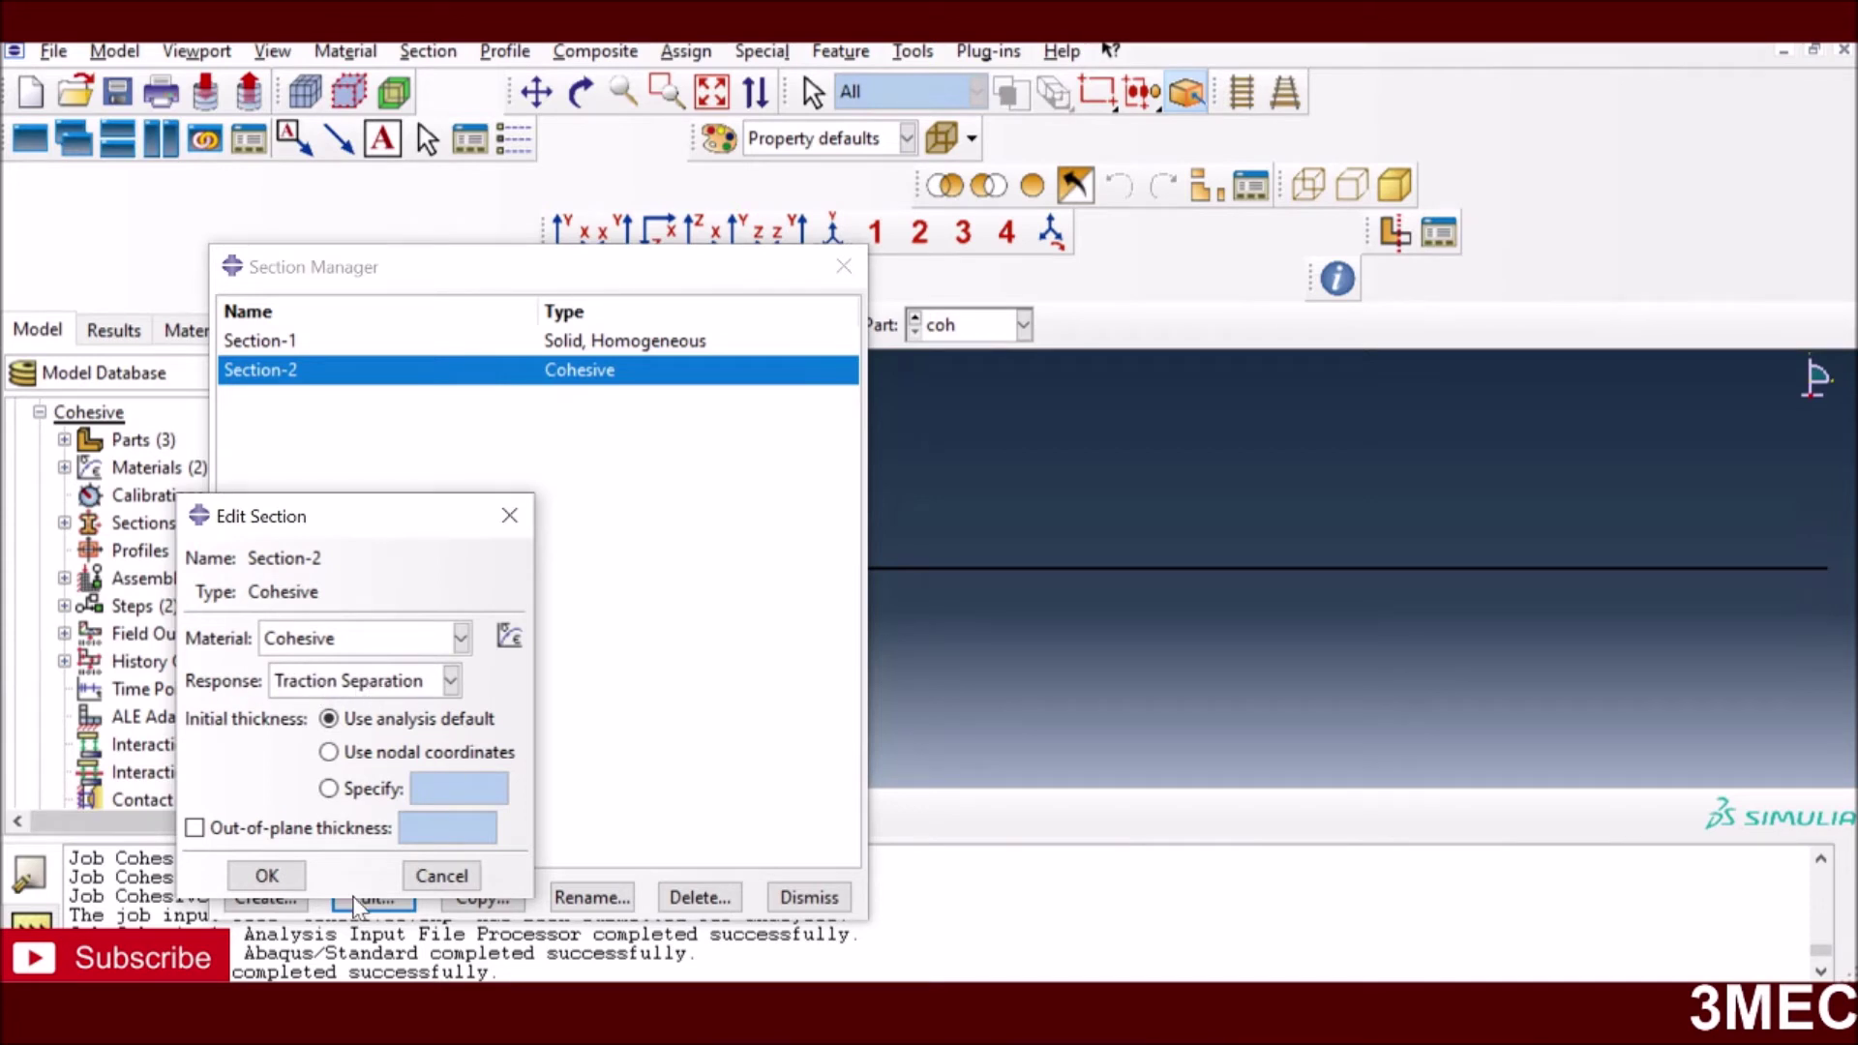
left_click(451, 681)
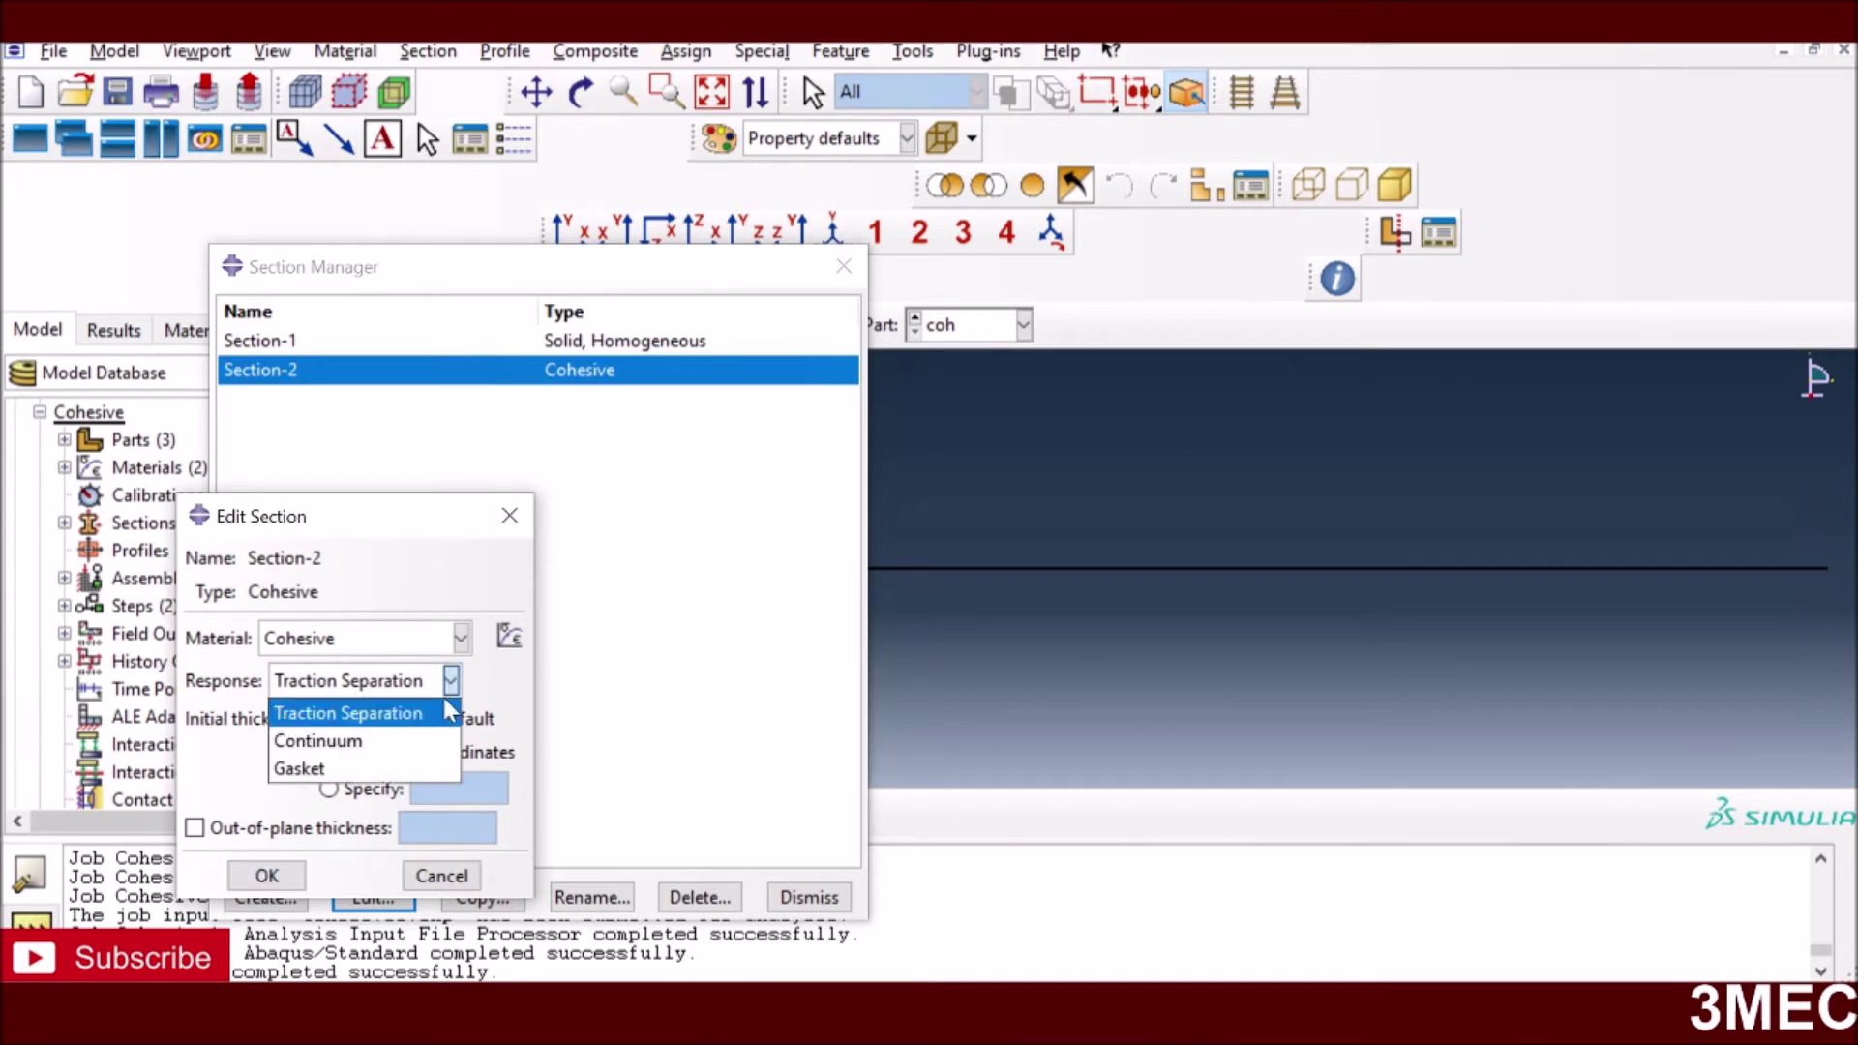
left_click(449, 856)
left_click(445, 873)
left_click(354, 750)
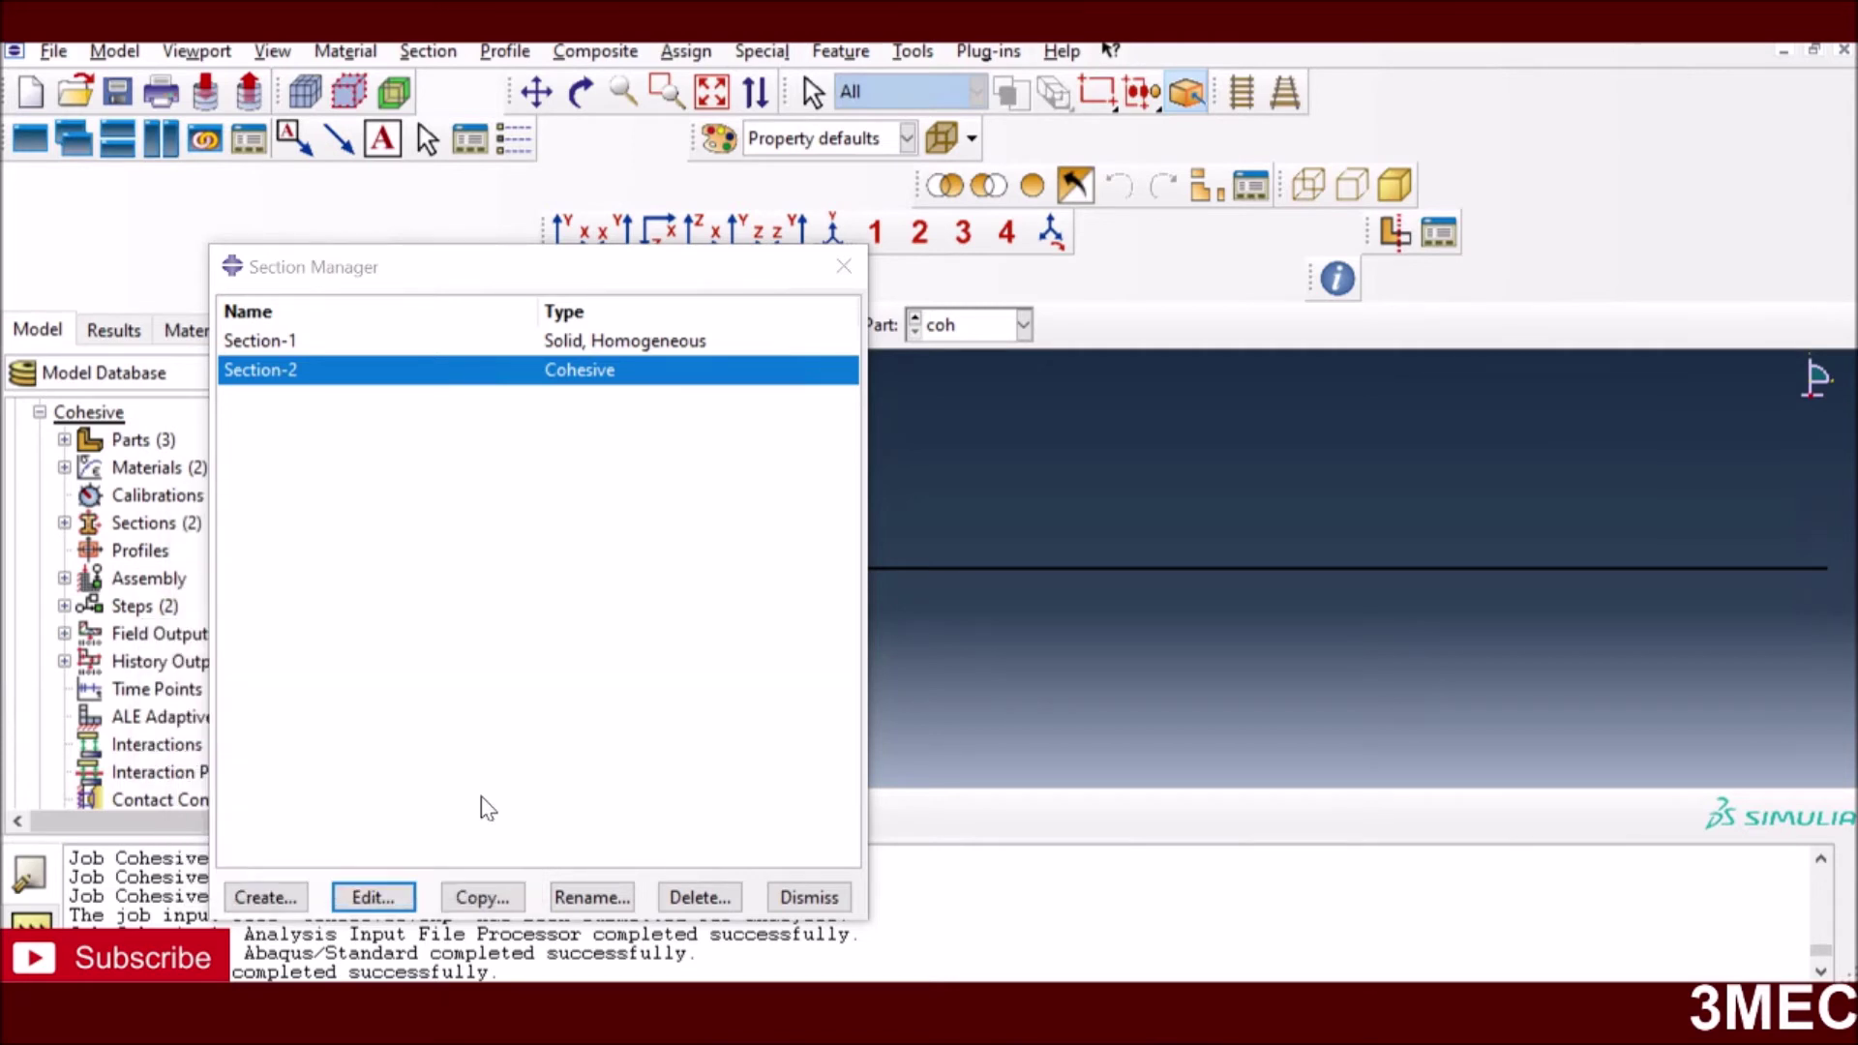
left_click(802, 900)
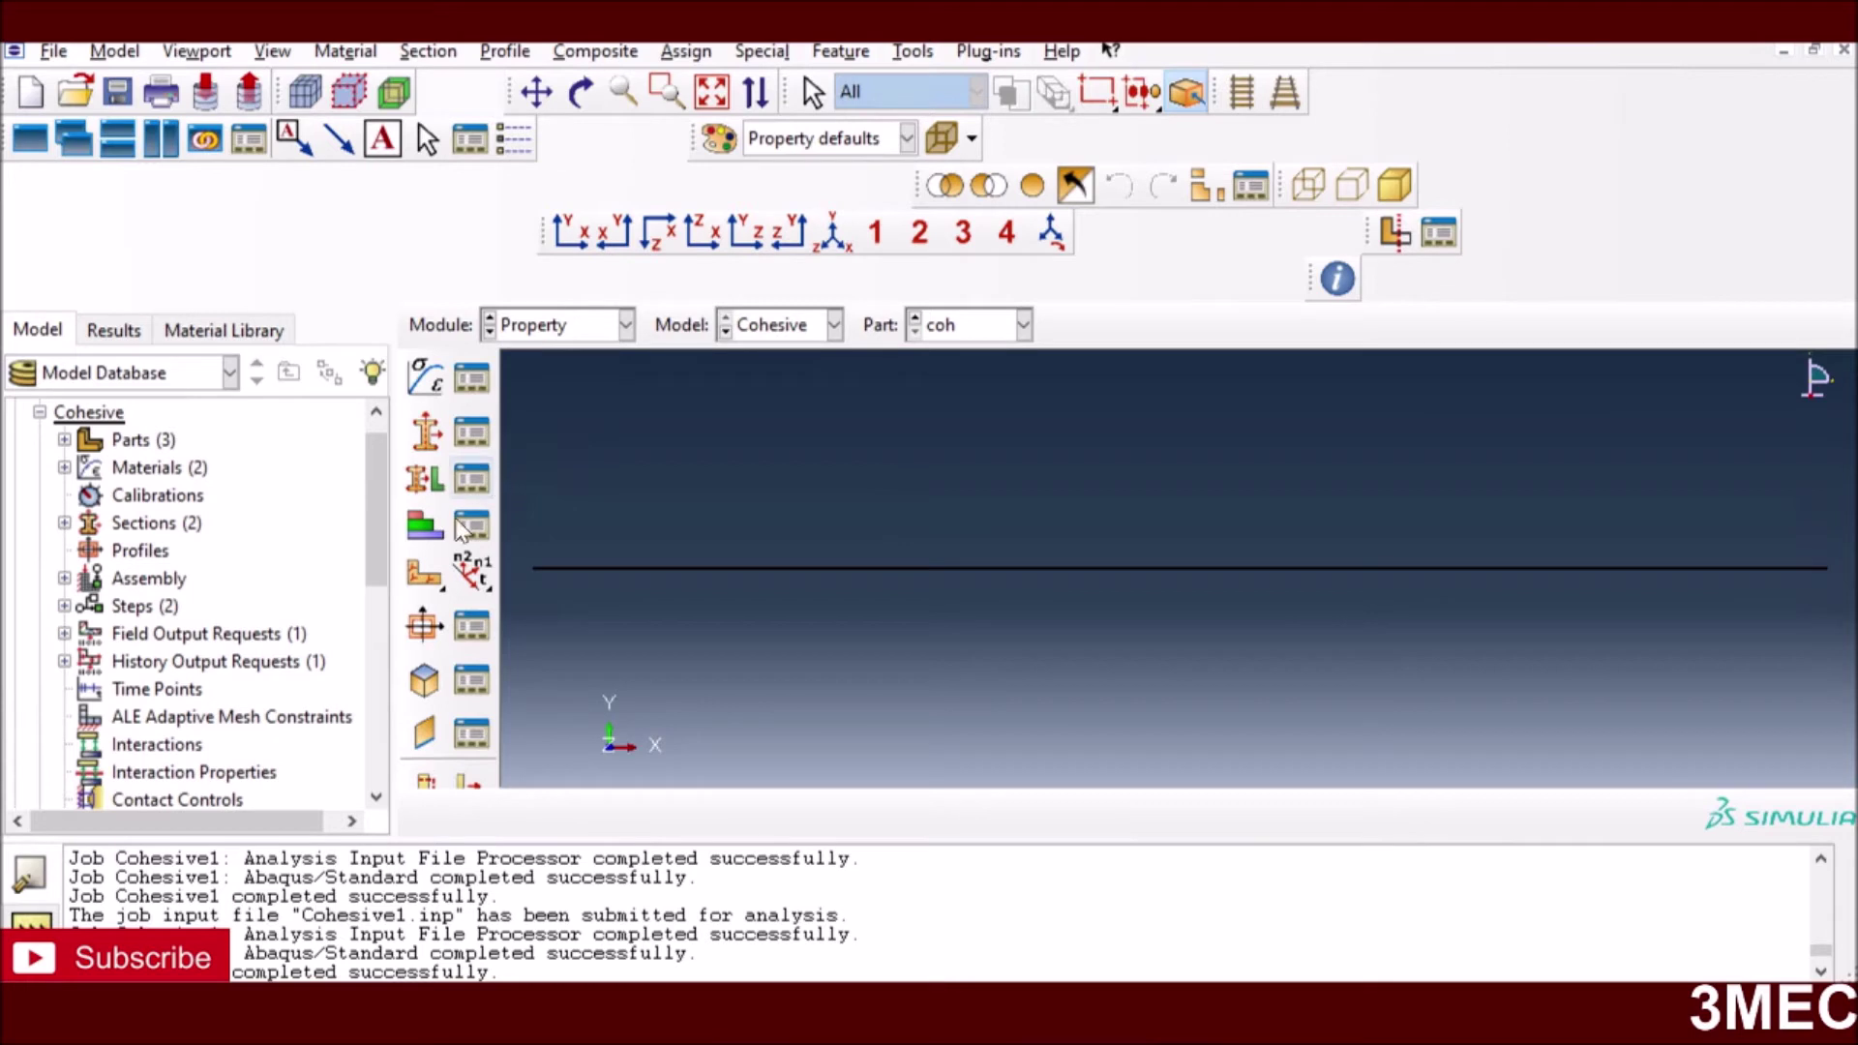
left_click(423, 479)
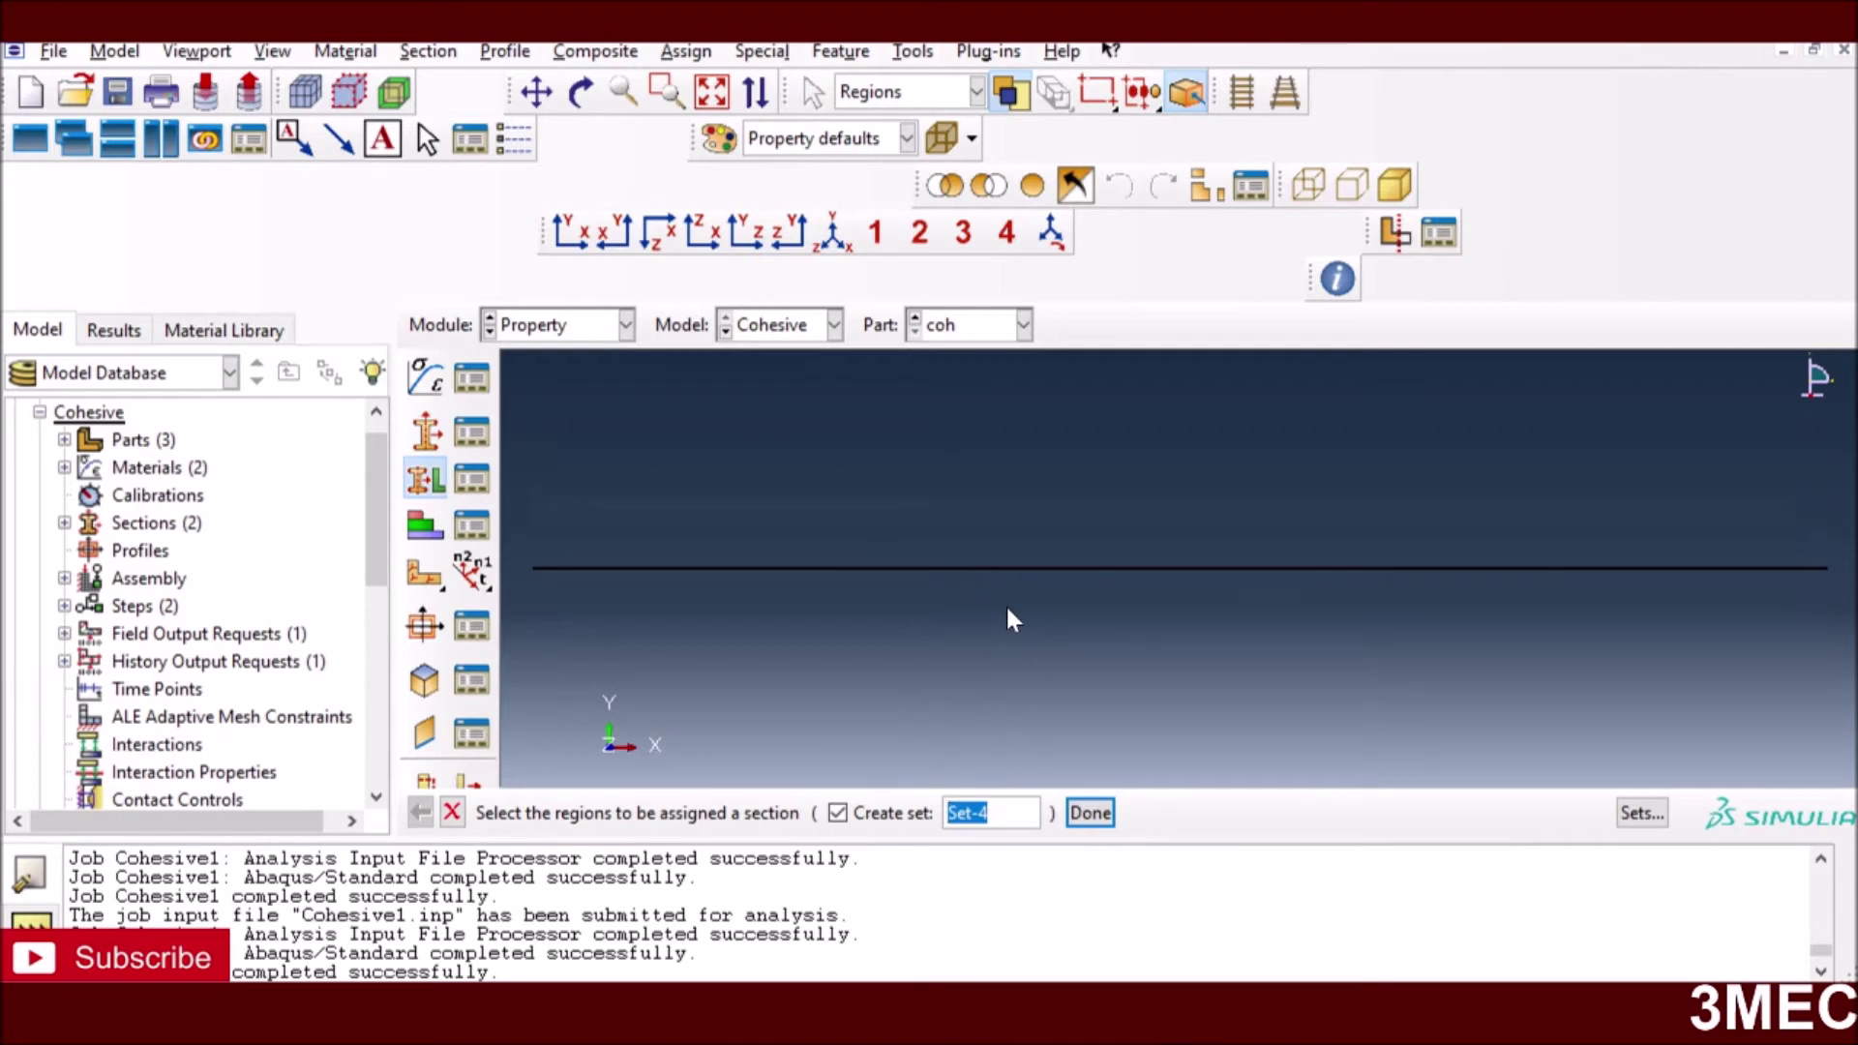
left_click(973, 567)
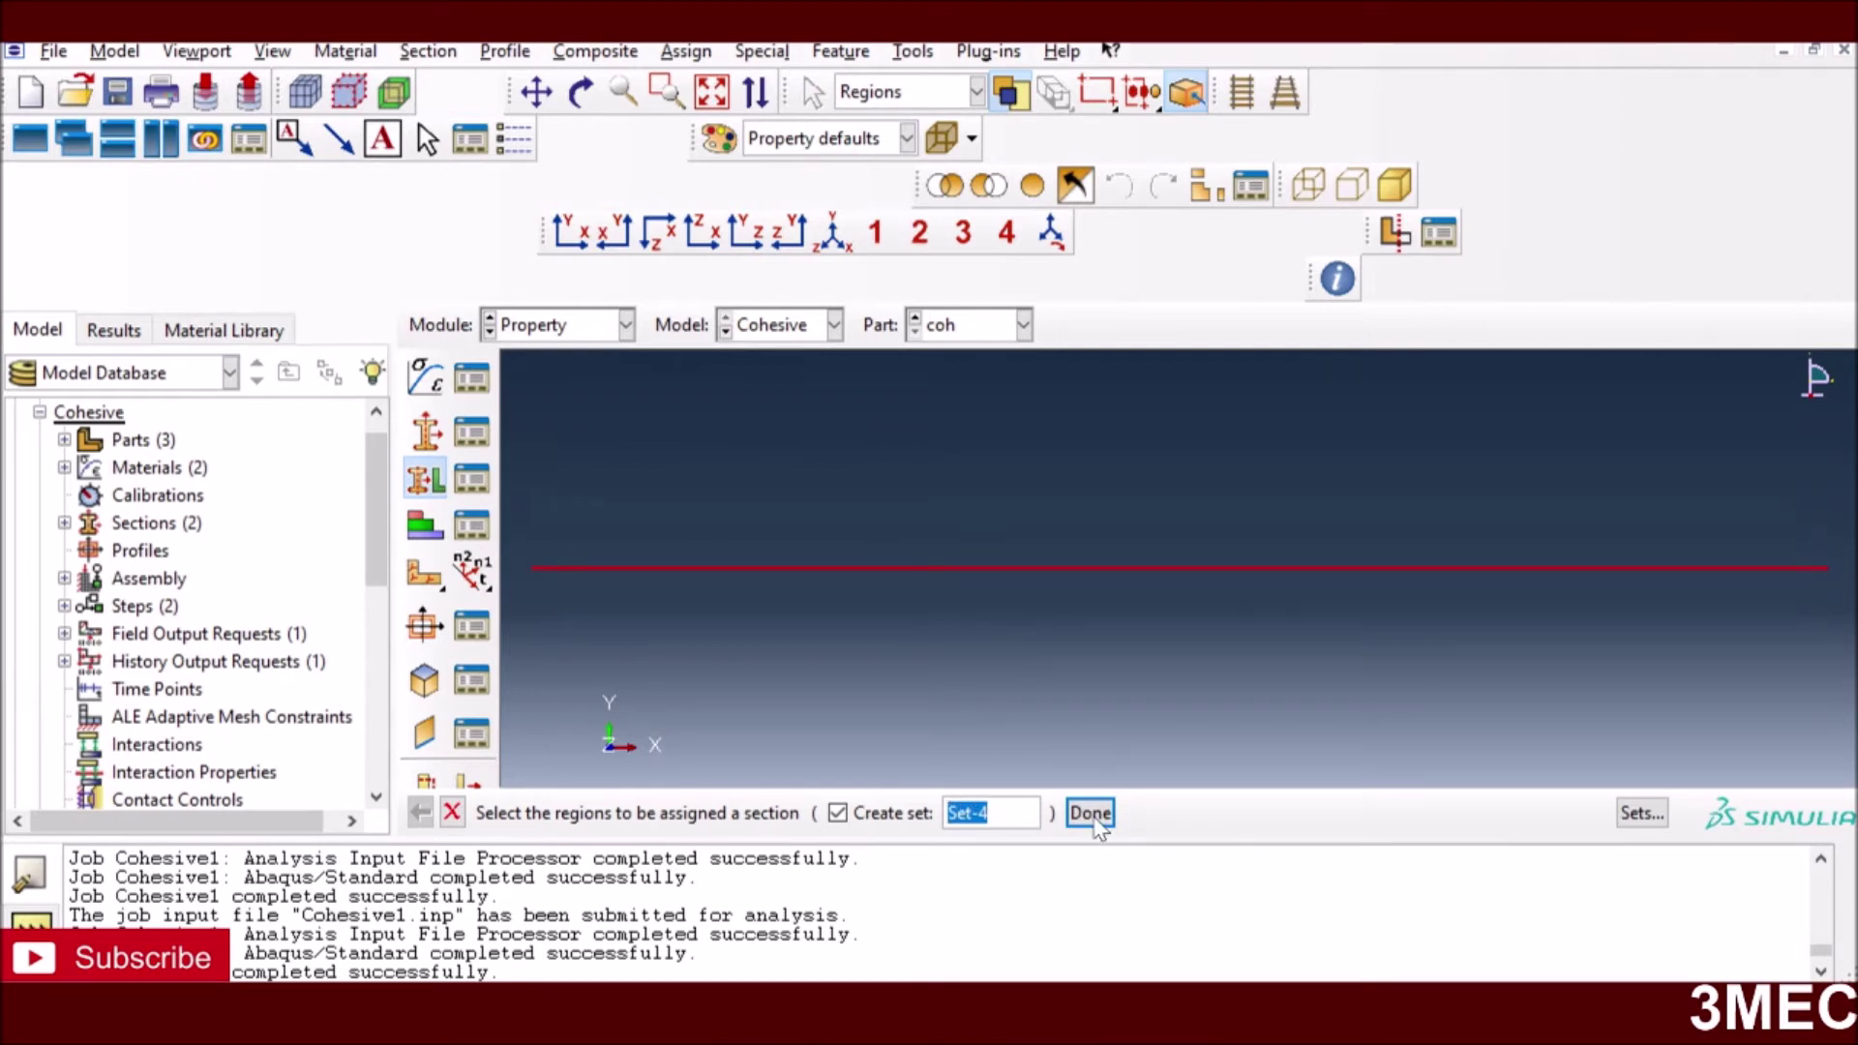
left_click(1090, 812)
left_click(881, 336)
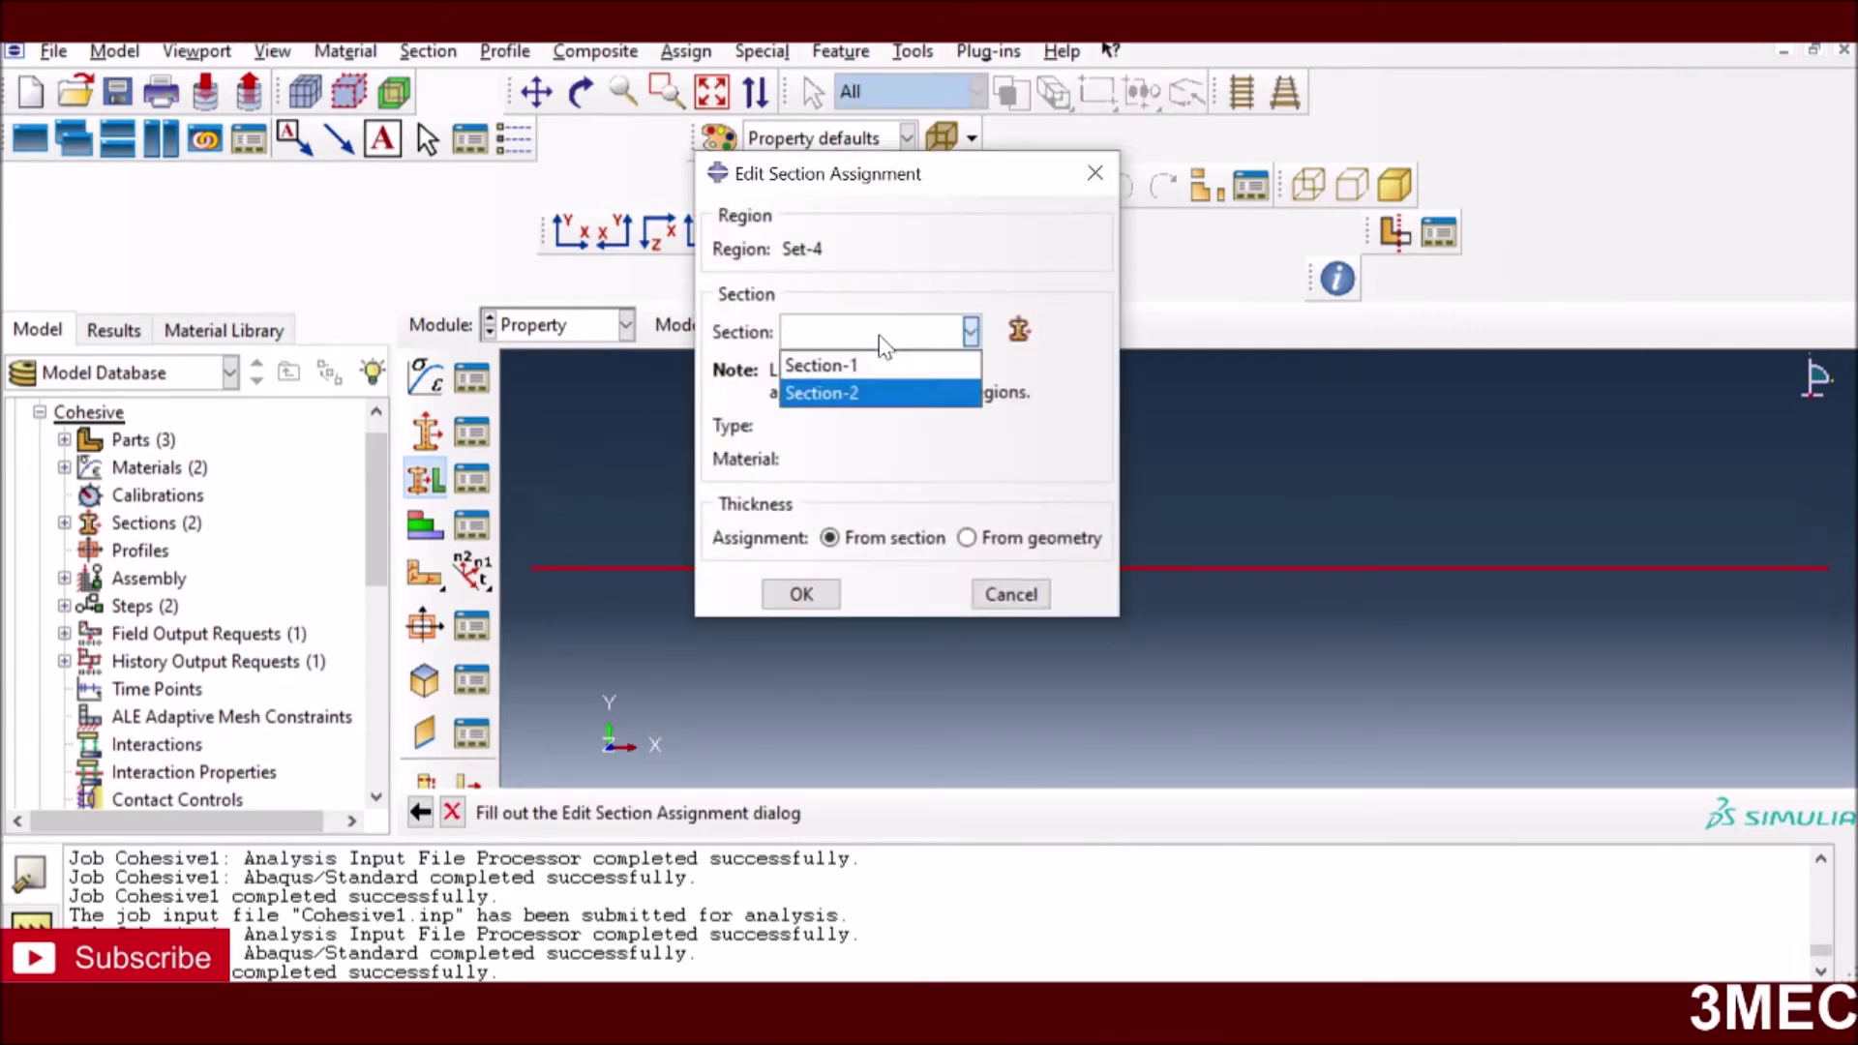
left_click(827, 397)
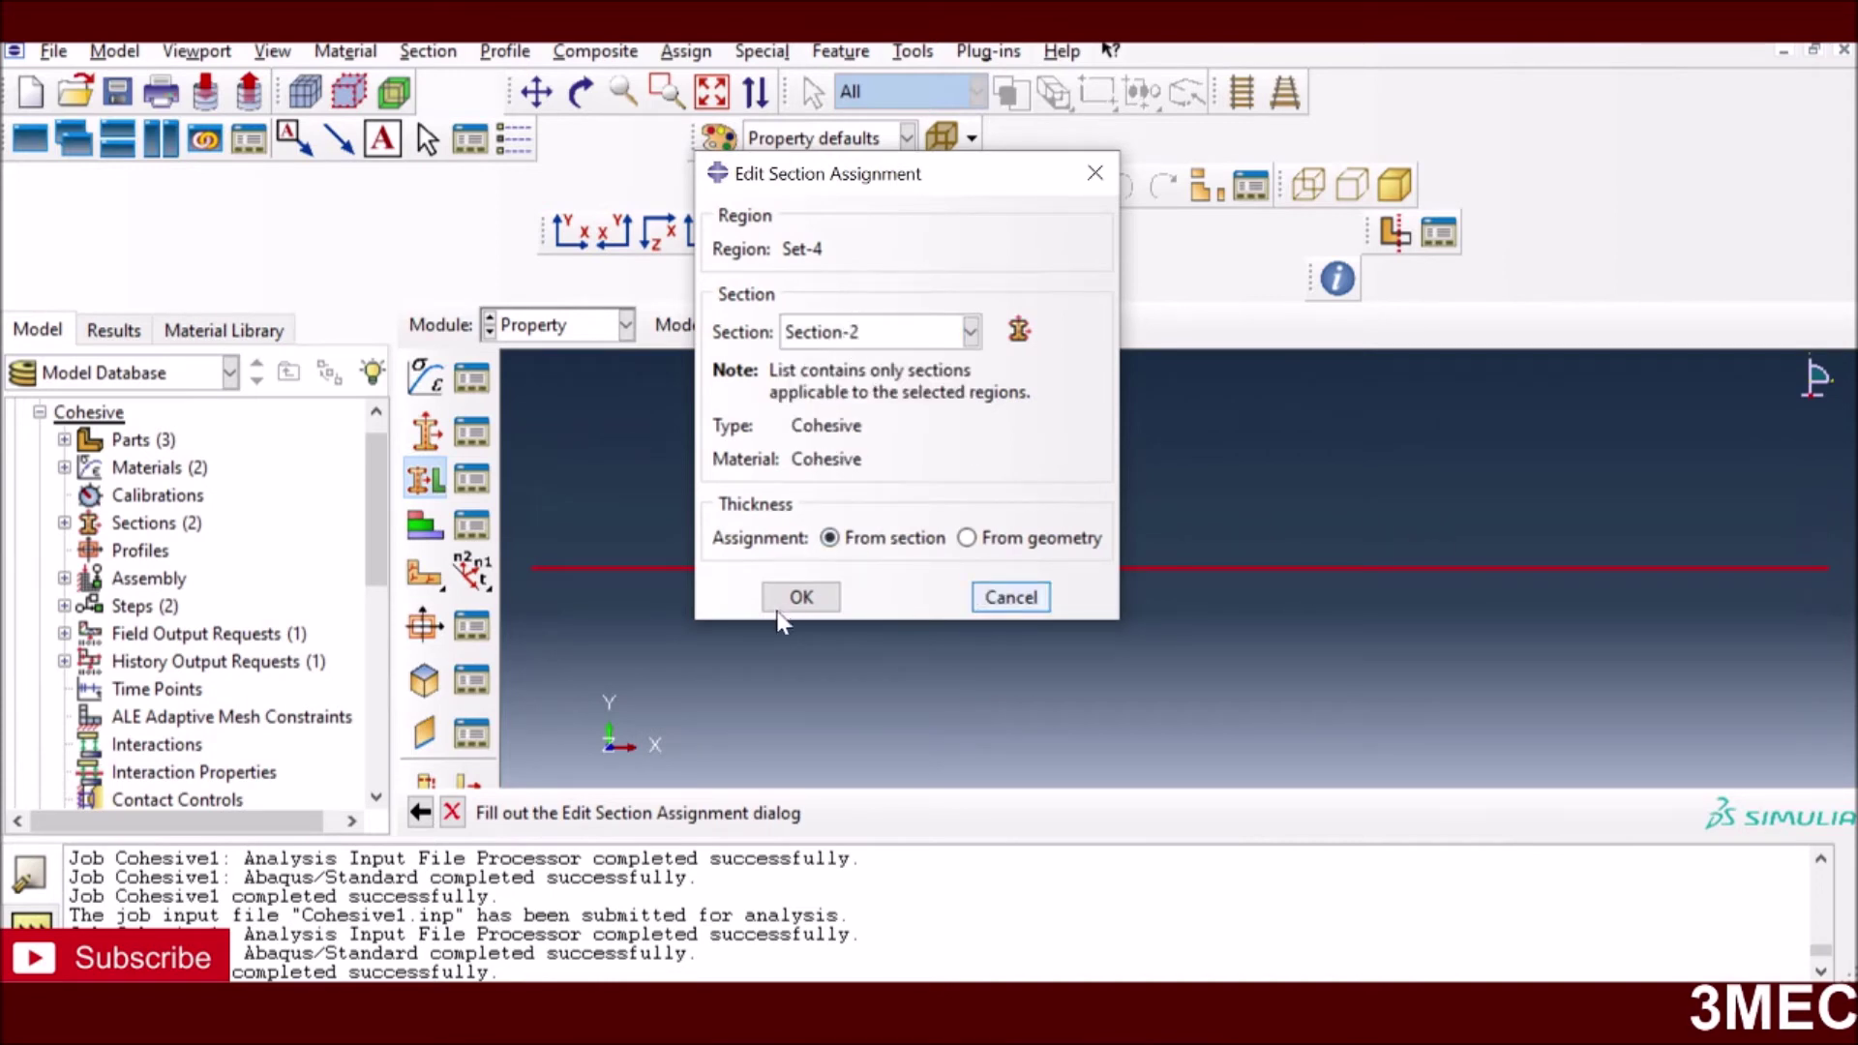
left_click(1010, 596)
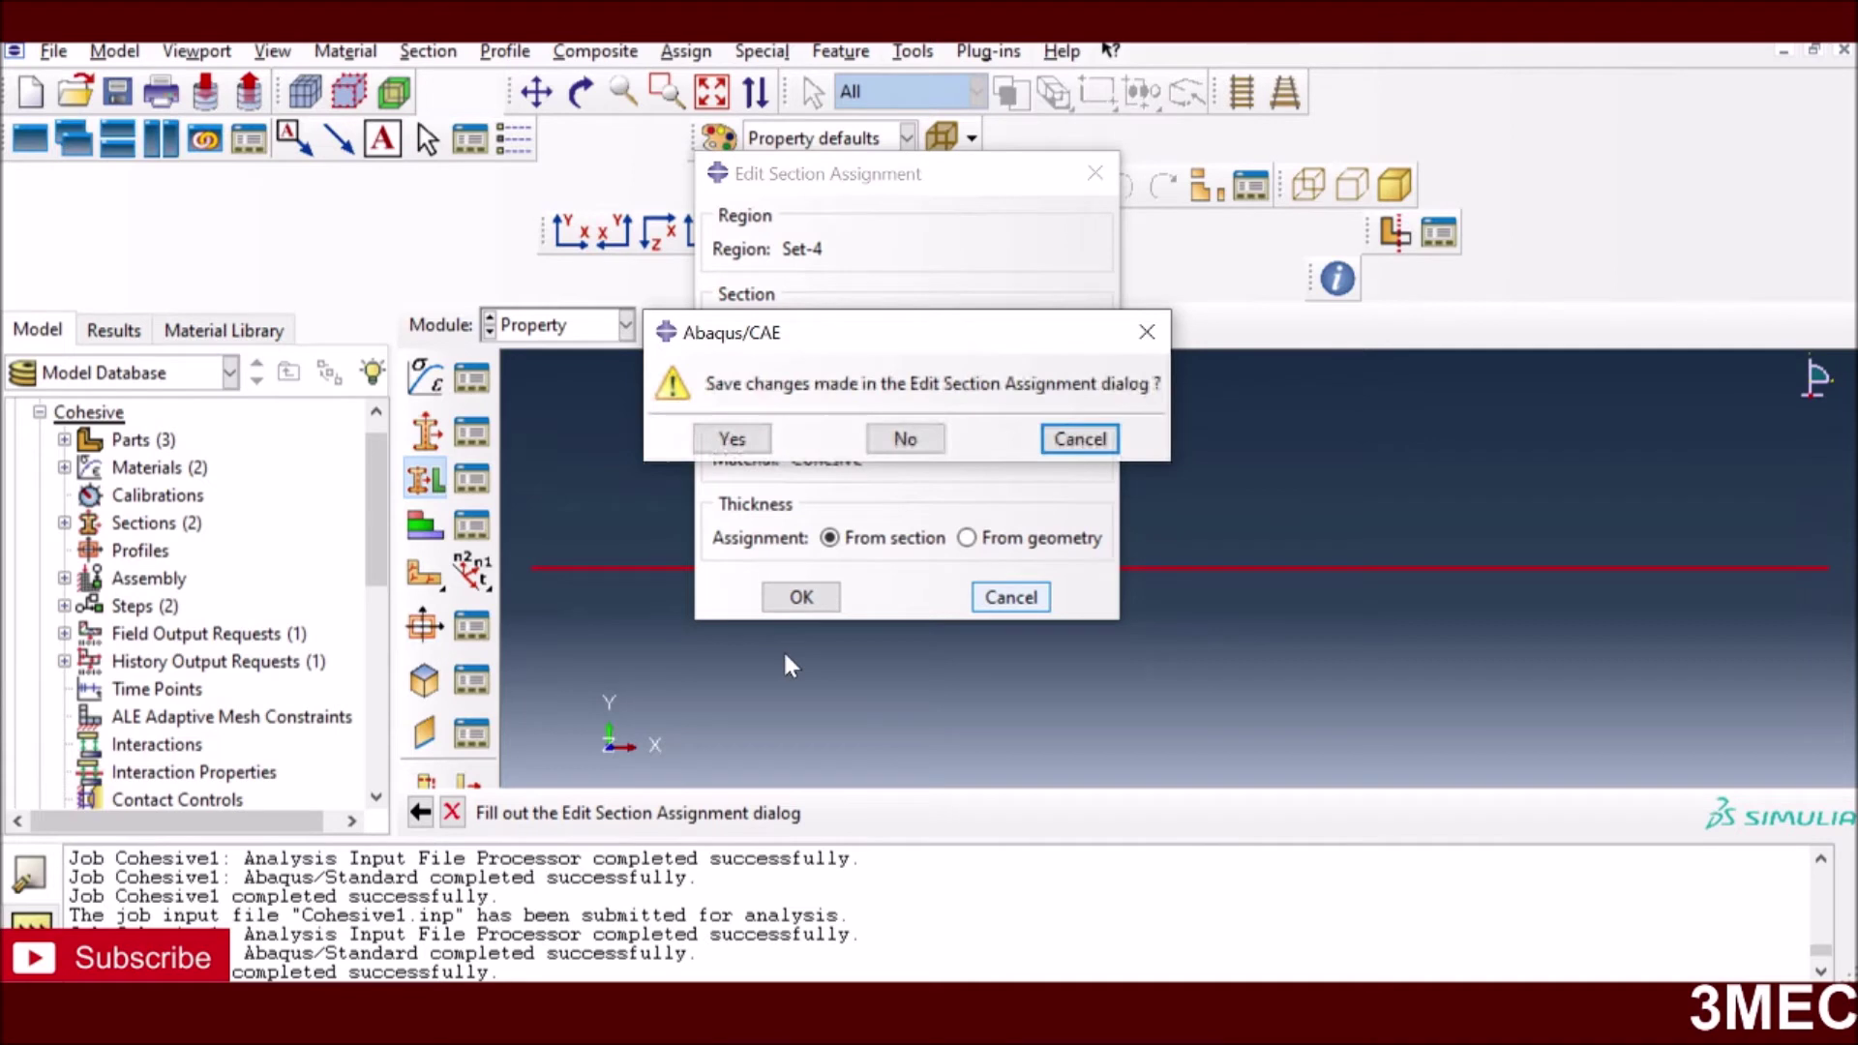
left_click(734, 436)
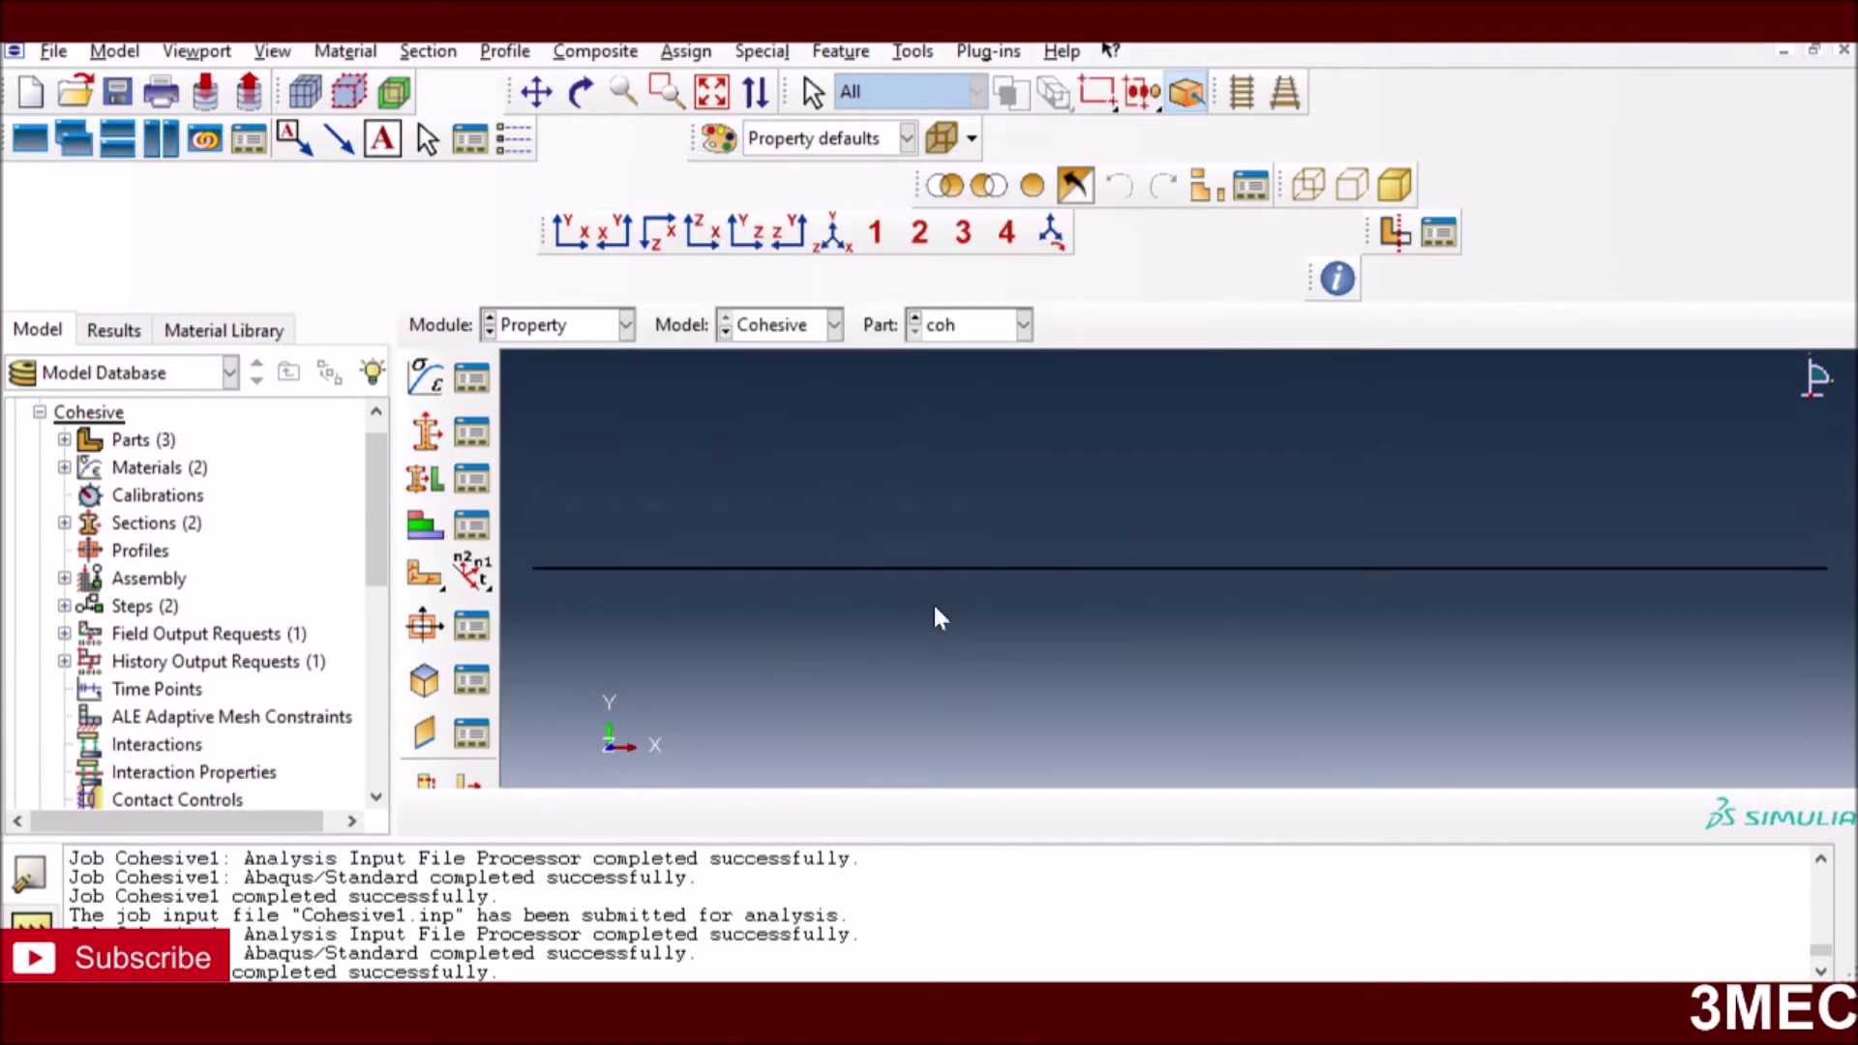
- Review the coh part's Section-2 (Cohesive) assignment without changes
left_click(478, 487)
left_click(230, 283)
left_click(326, 786)
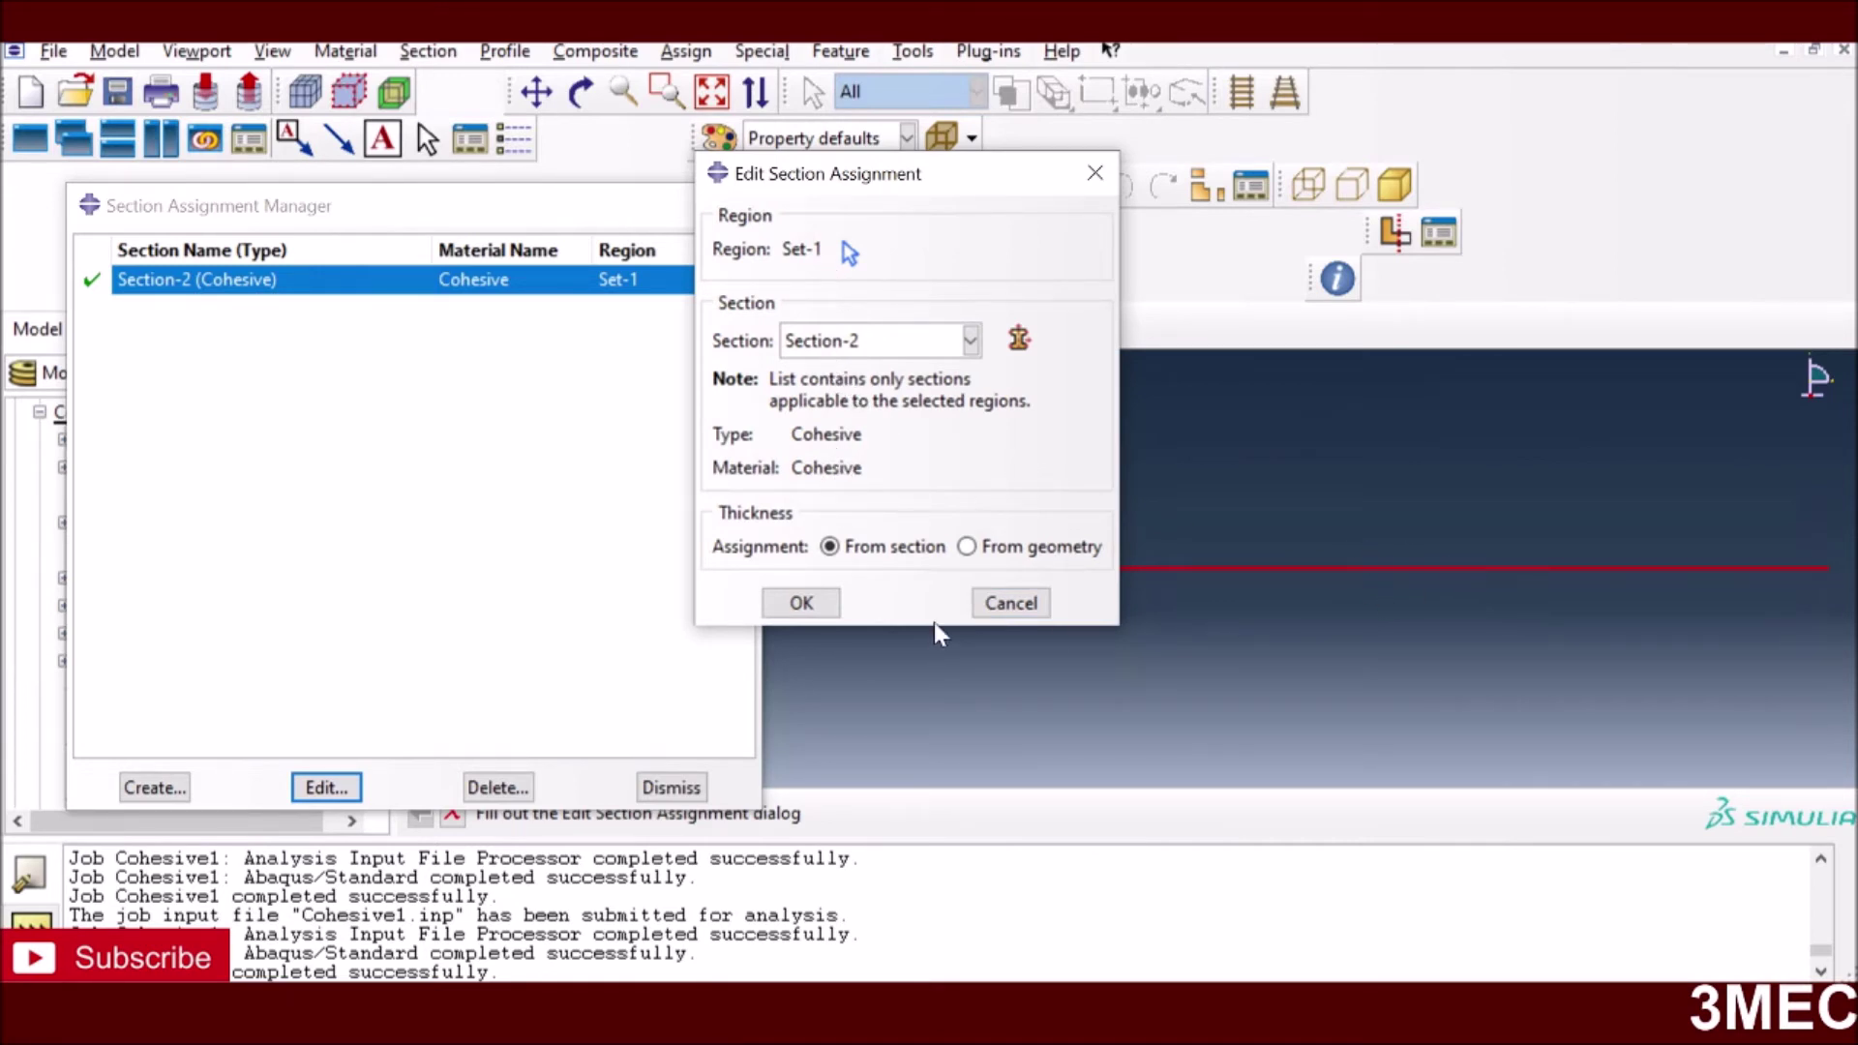
left_click(1006, 603)
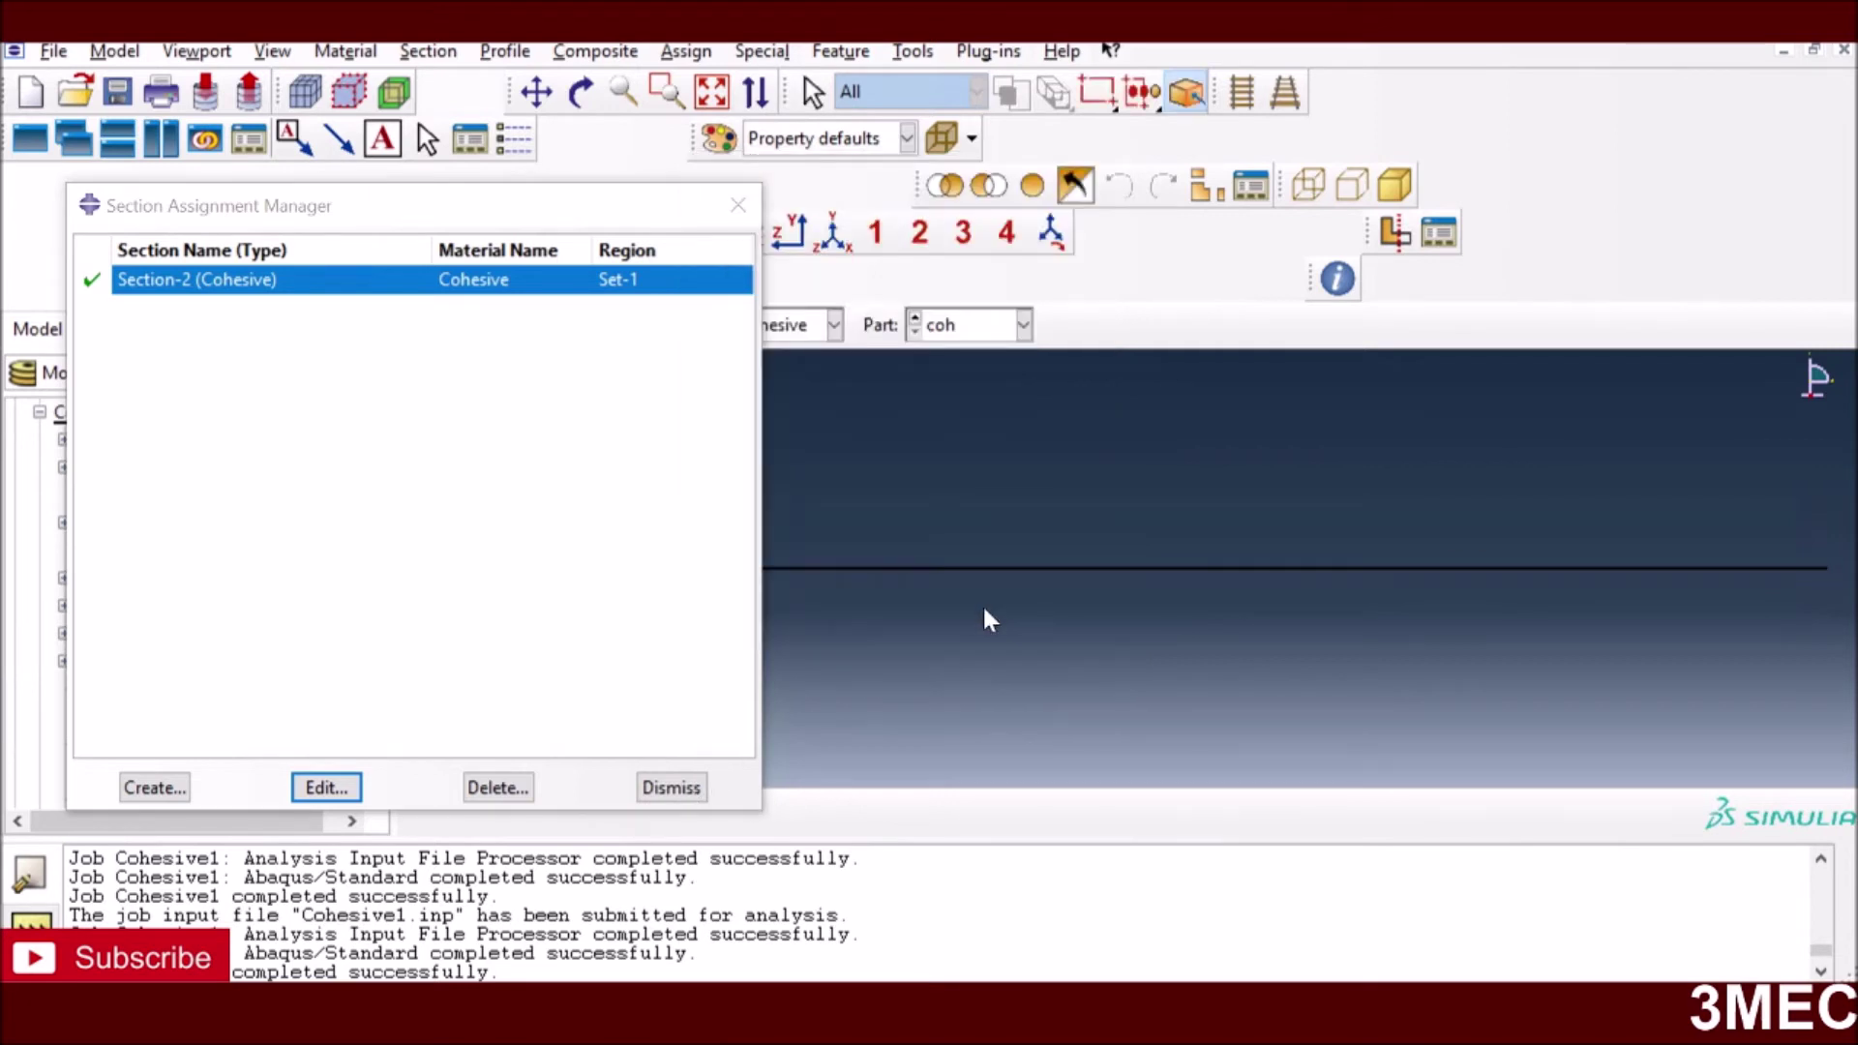
- Display Part-1 and confirm its Section-1 assignment to Composite_Alfano2001
left_click(982, 329)
left_click(959, 357)
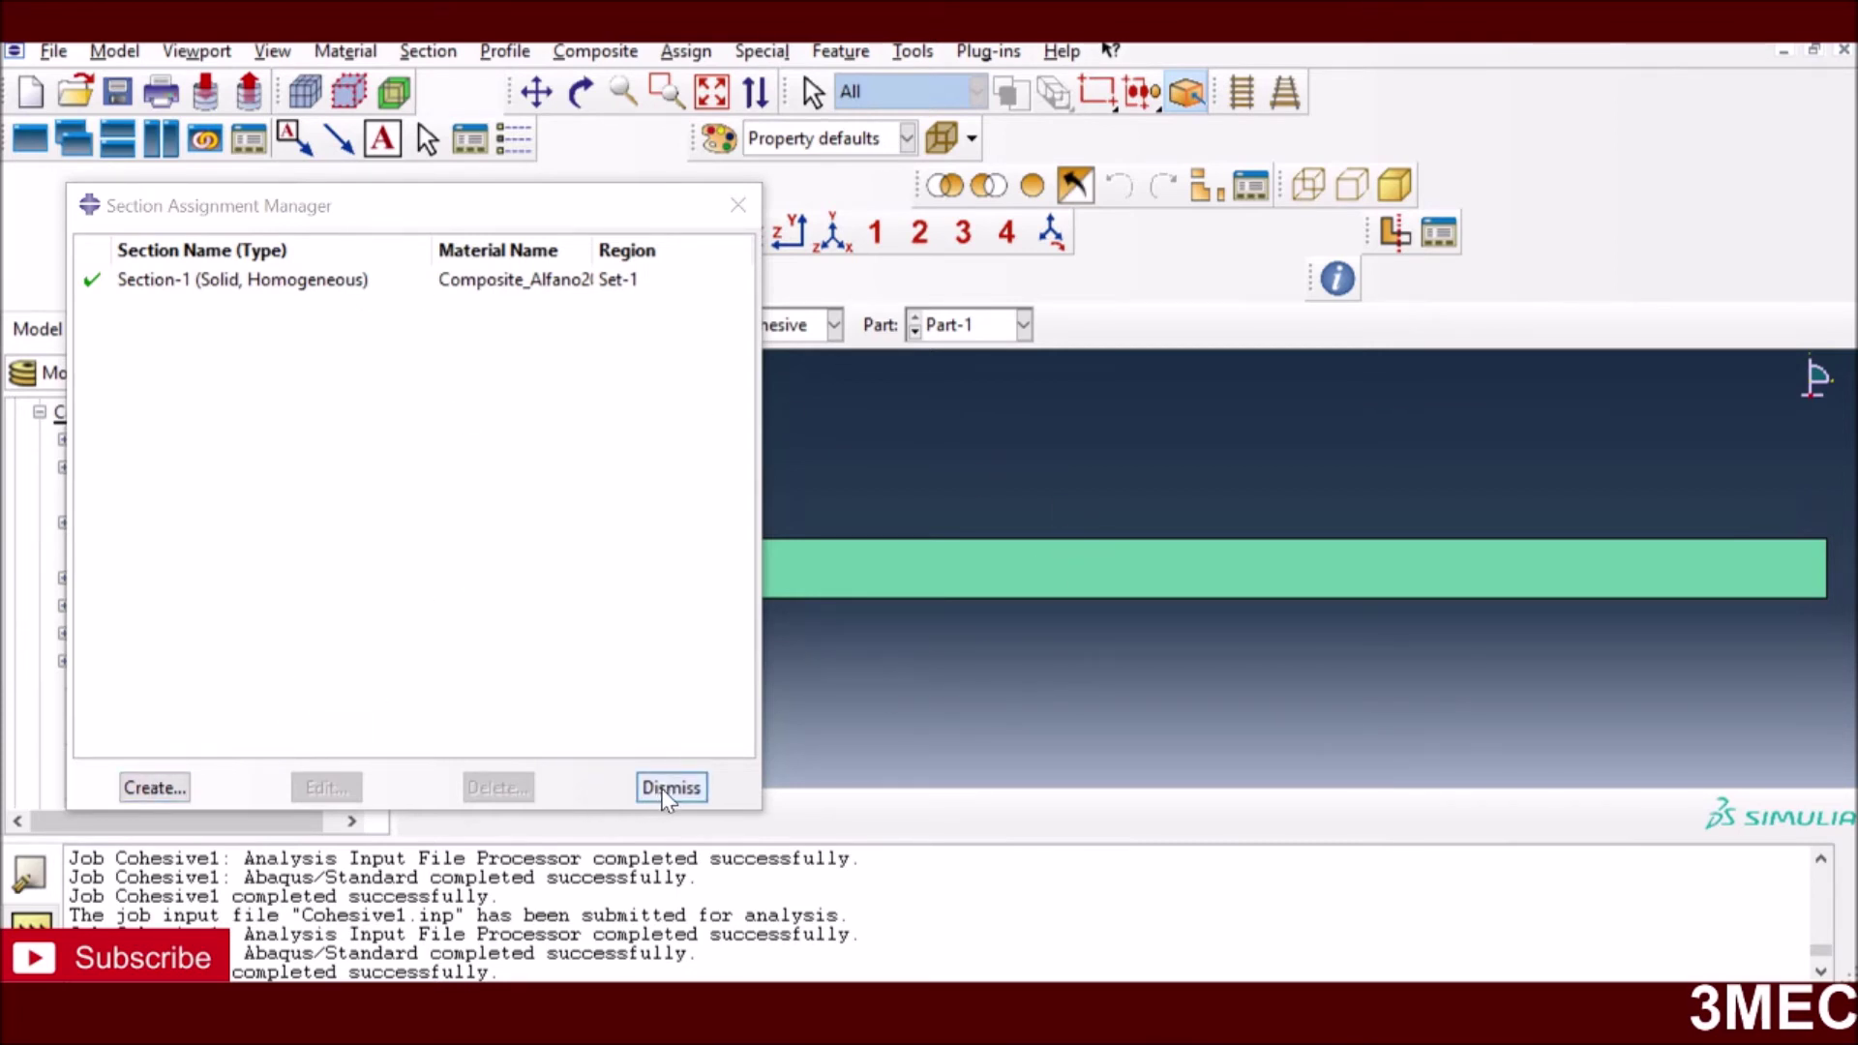
left_click(279, 288)
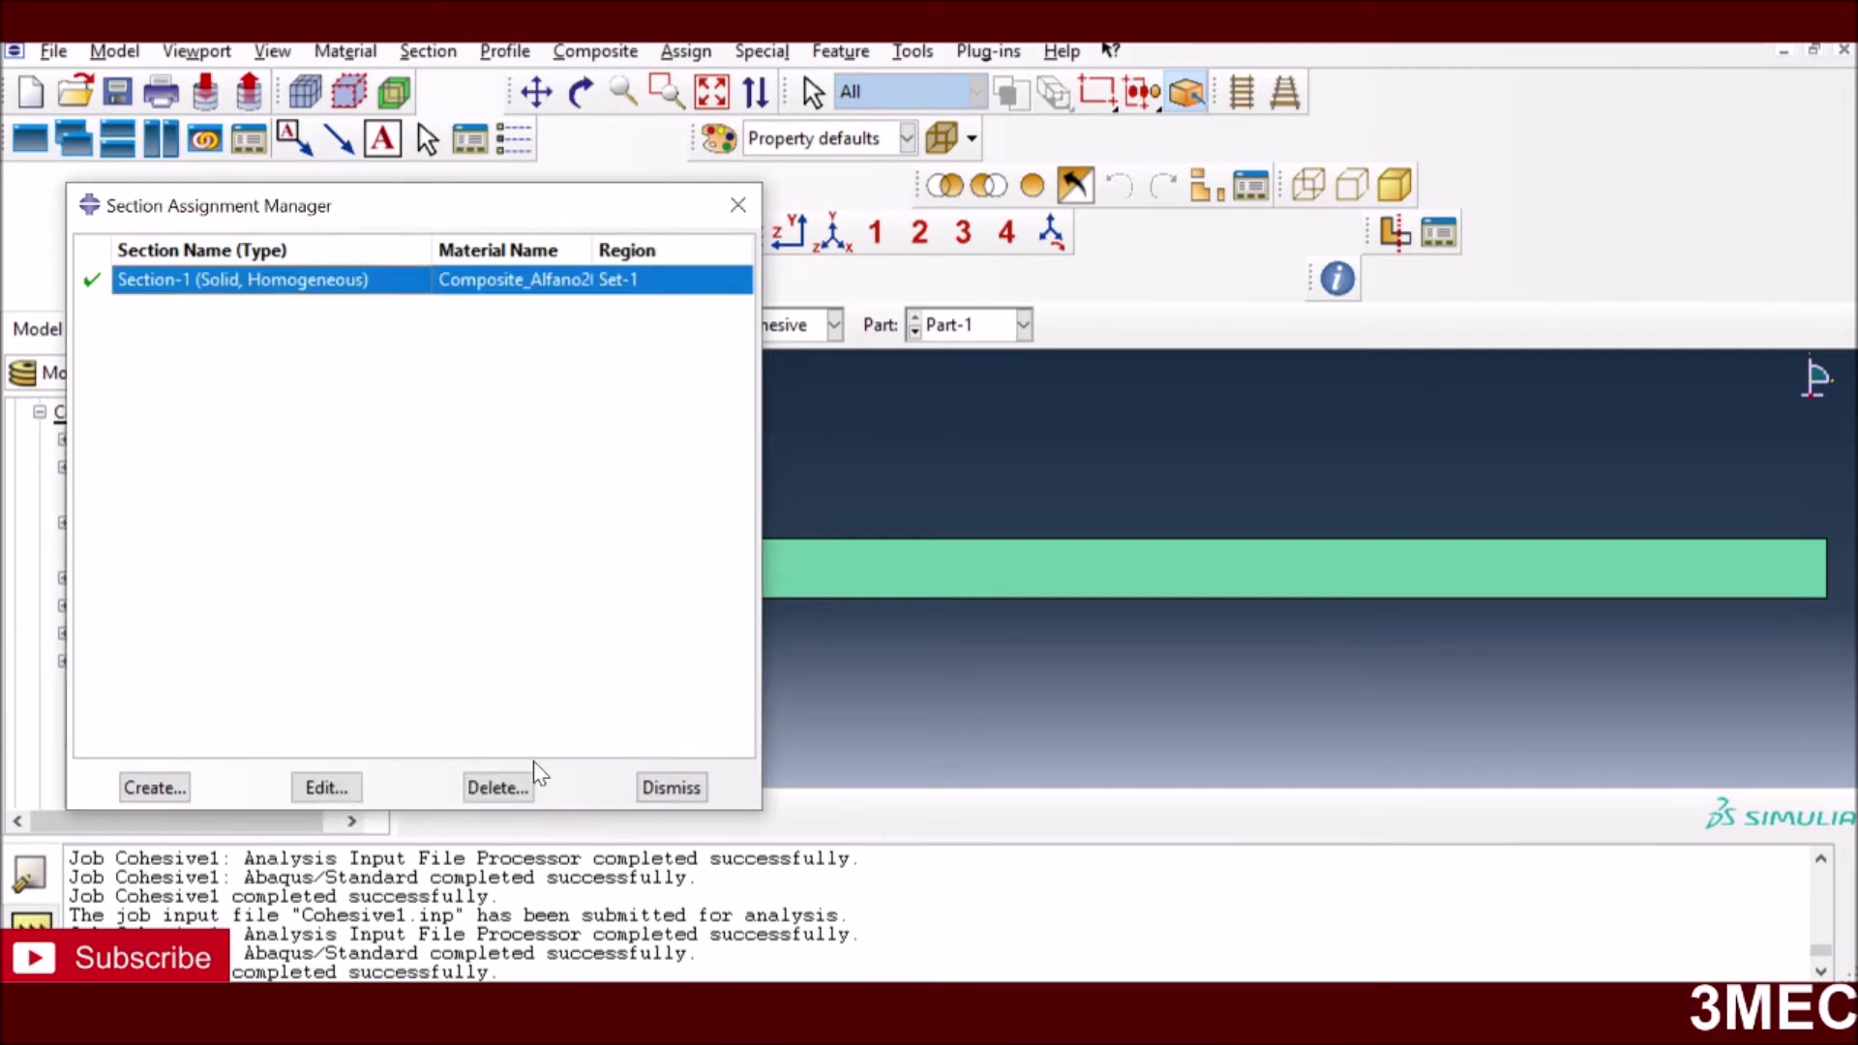
left_click(329, 788)
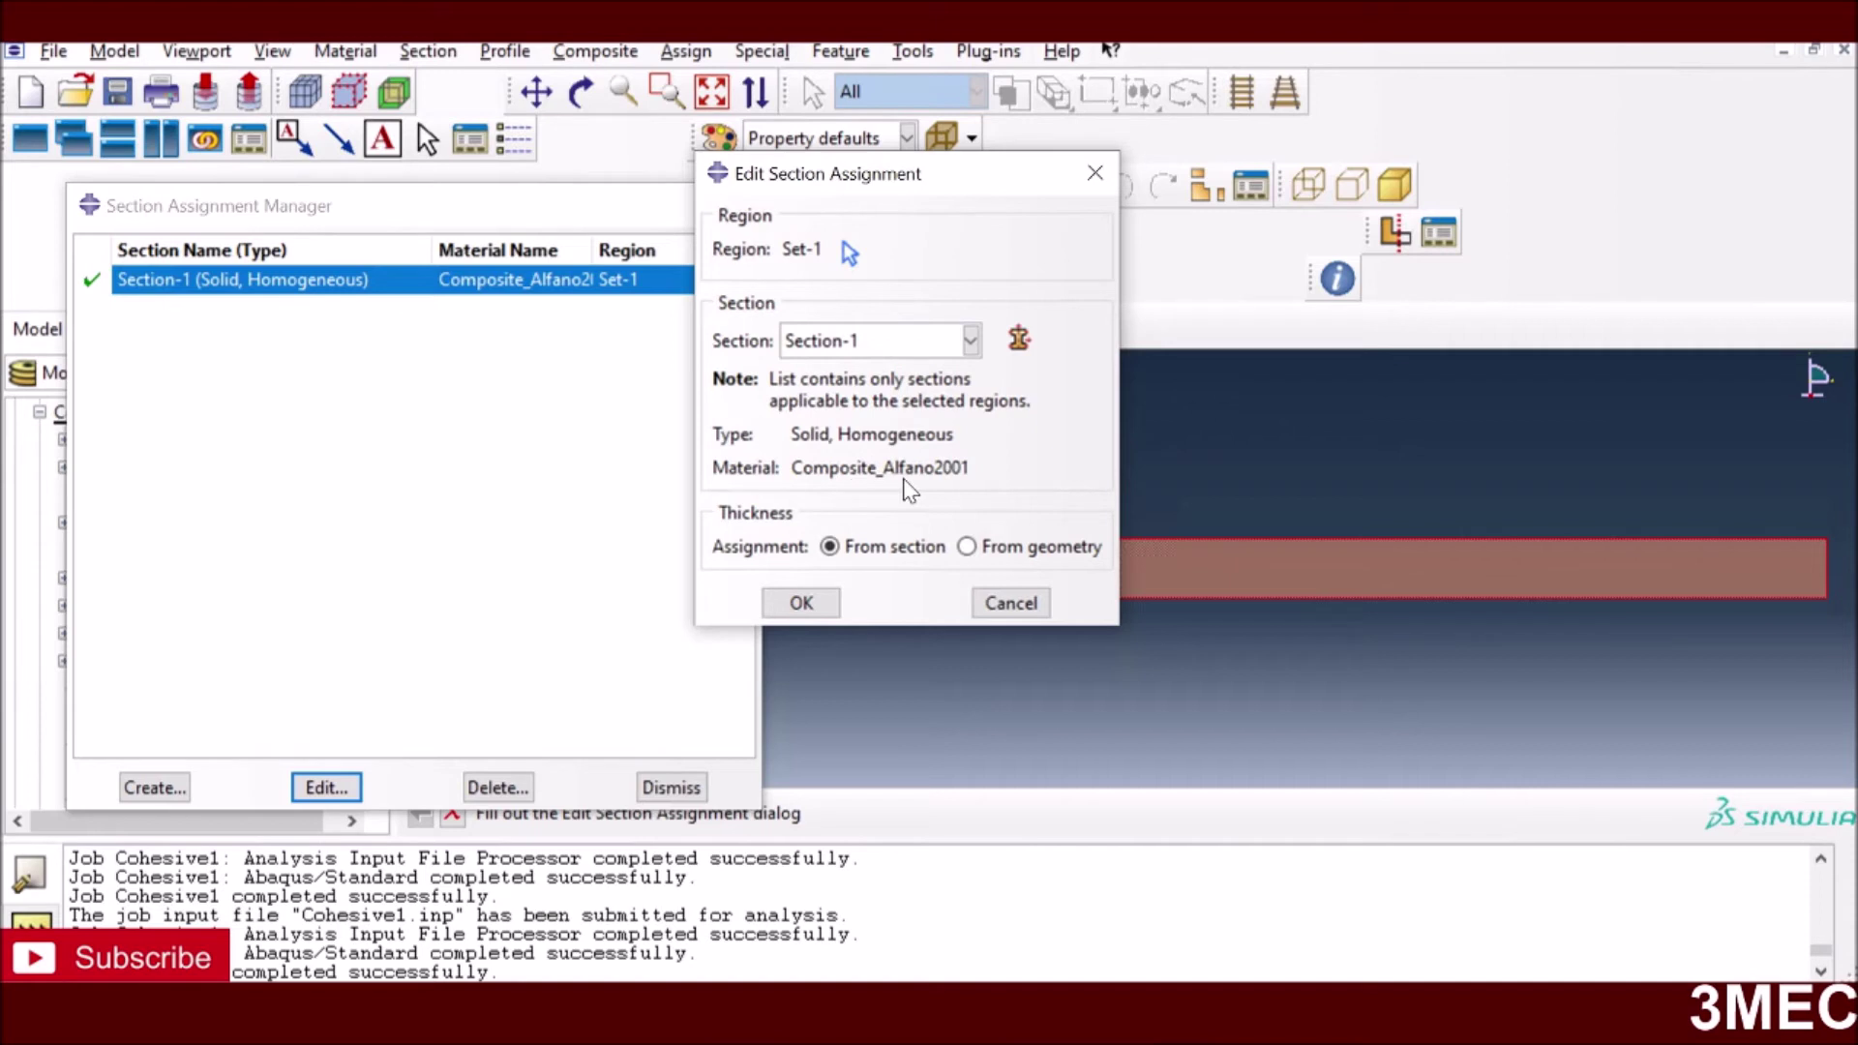
left_click(803, 603)
left_click(685, 786)
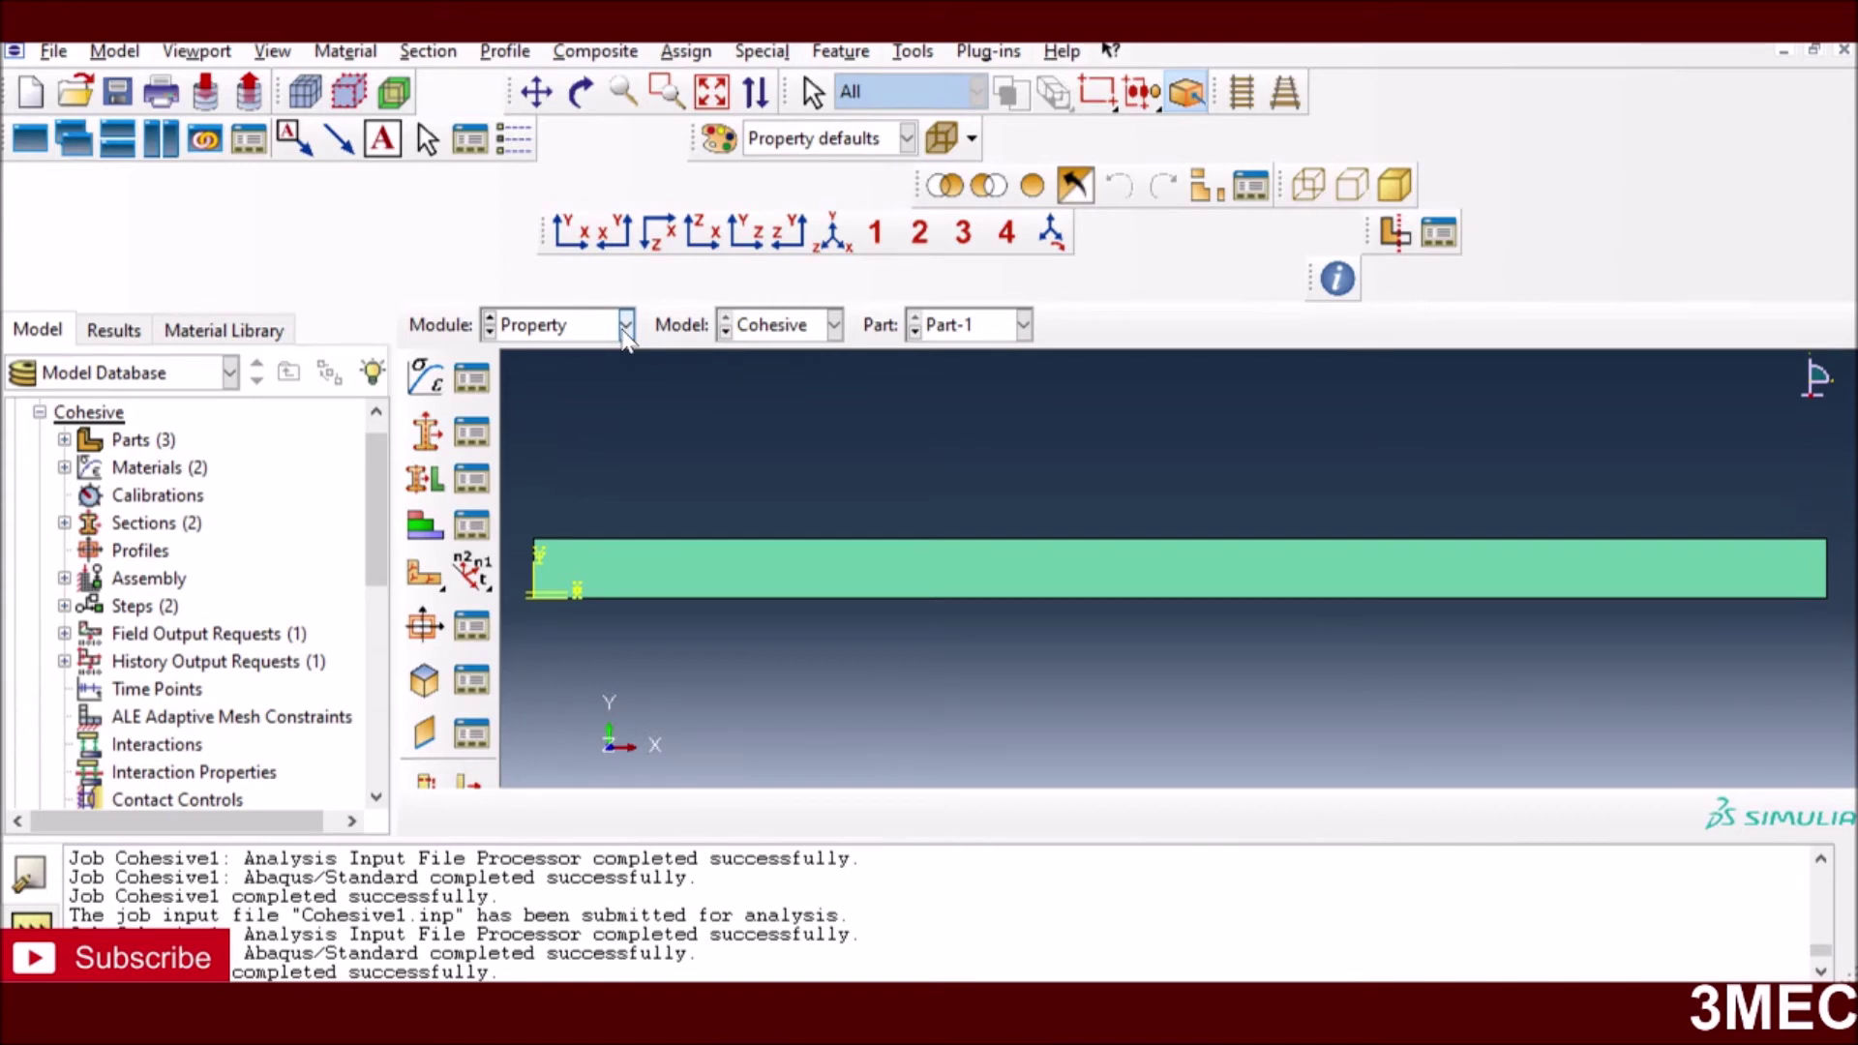
- Switch to the Assembly module
left_click(1023, 325)
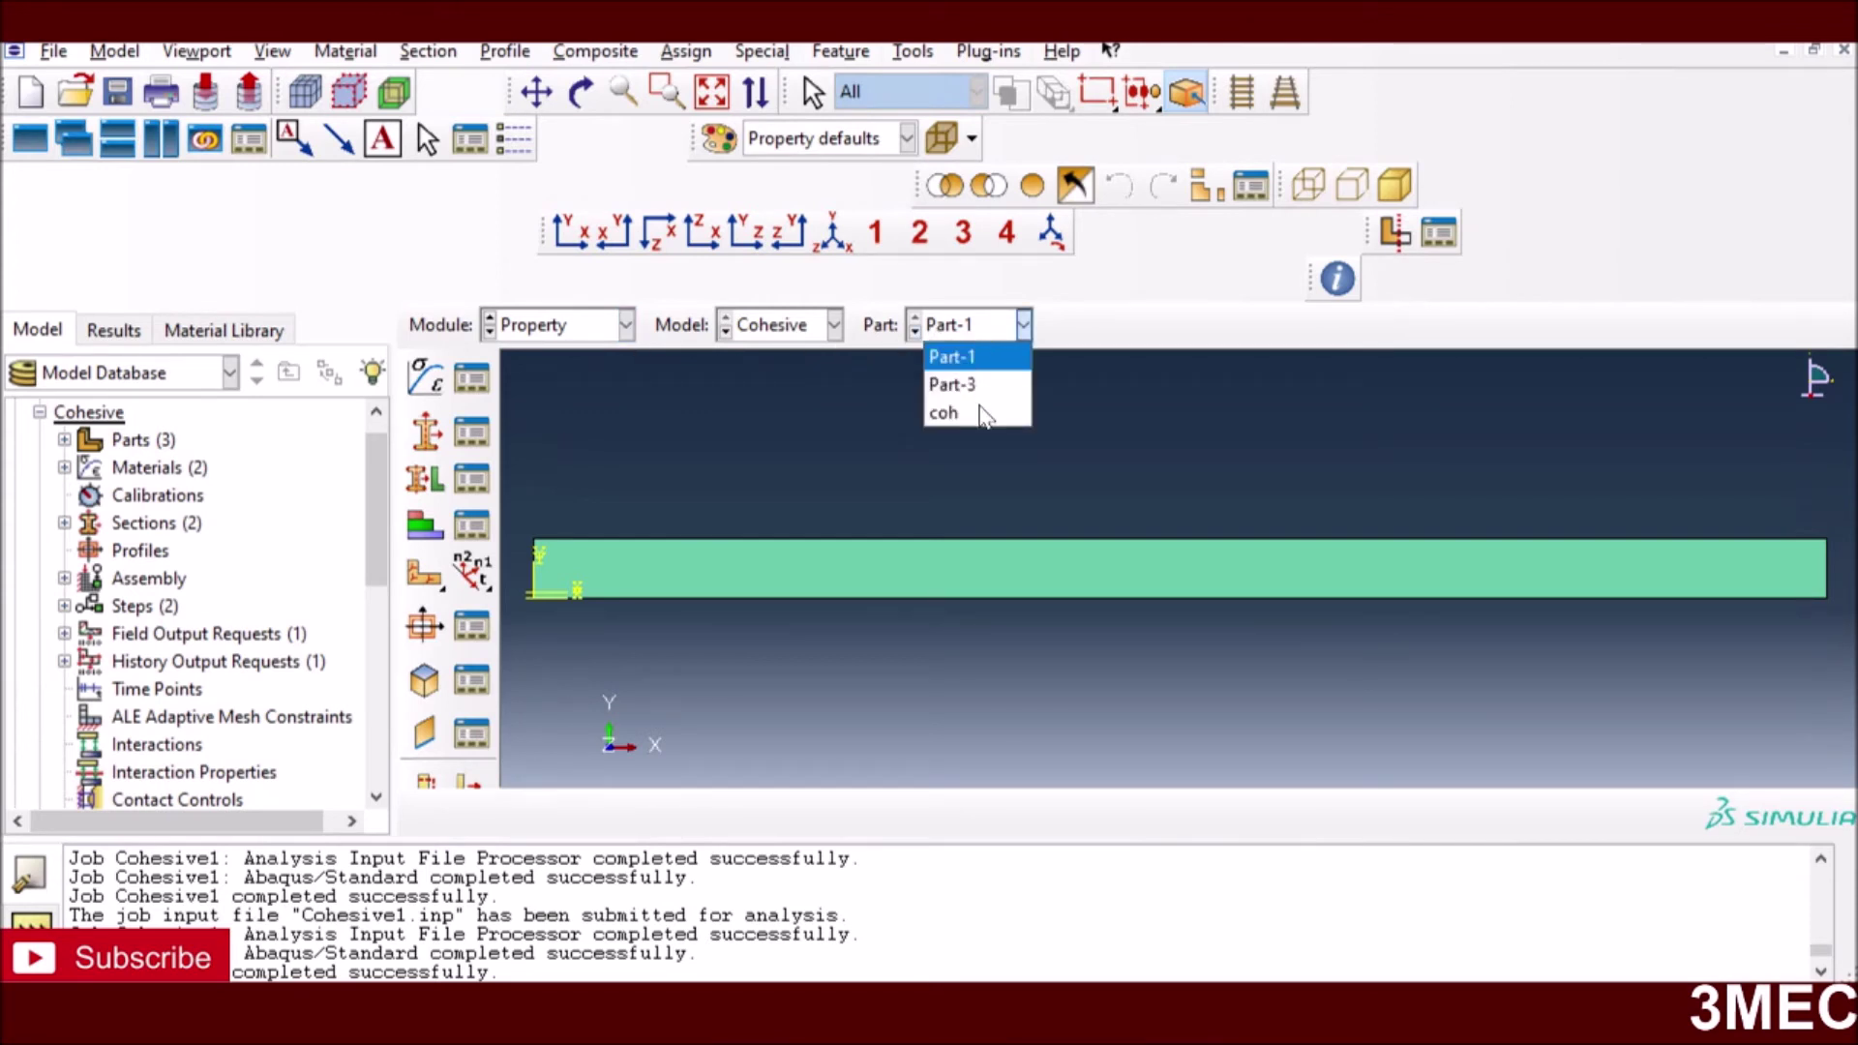
left_click(620, 327)
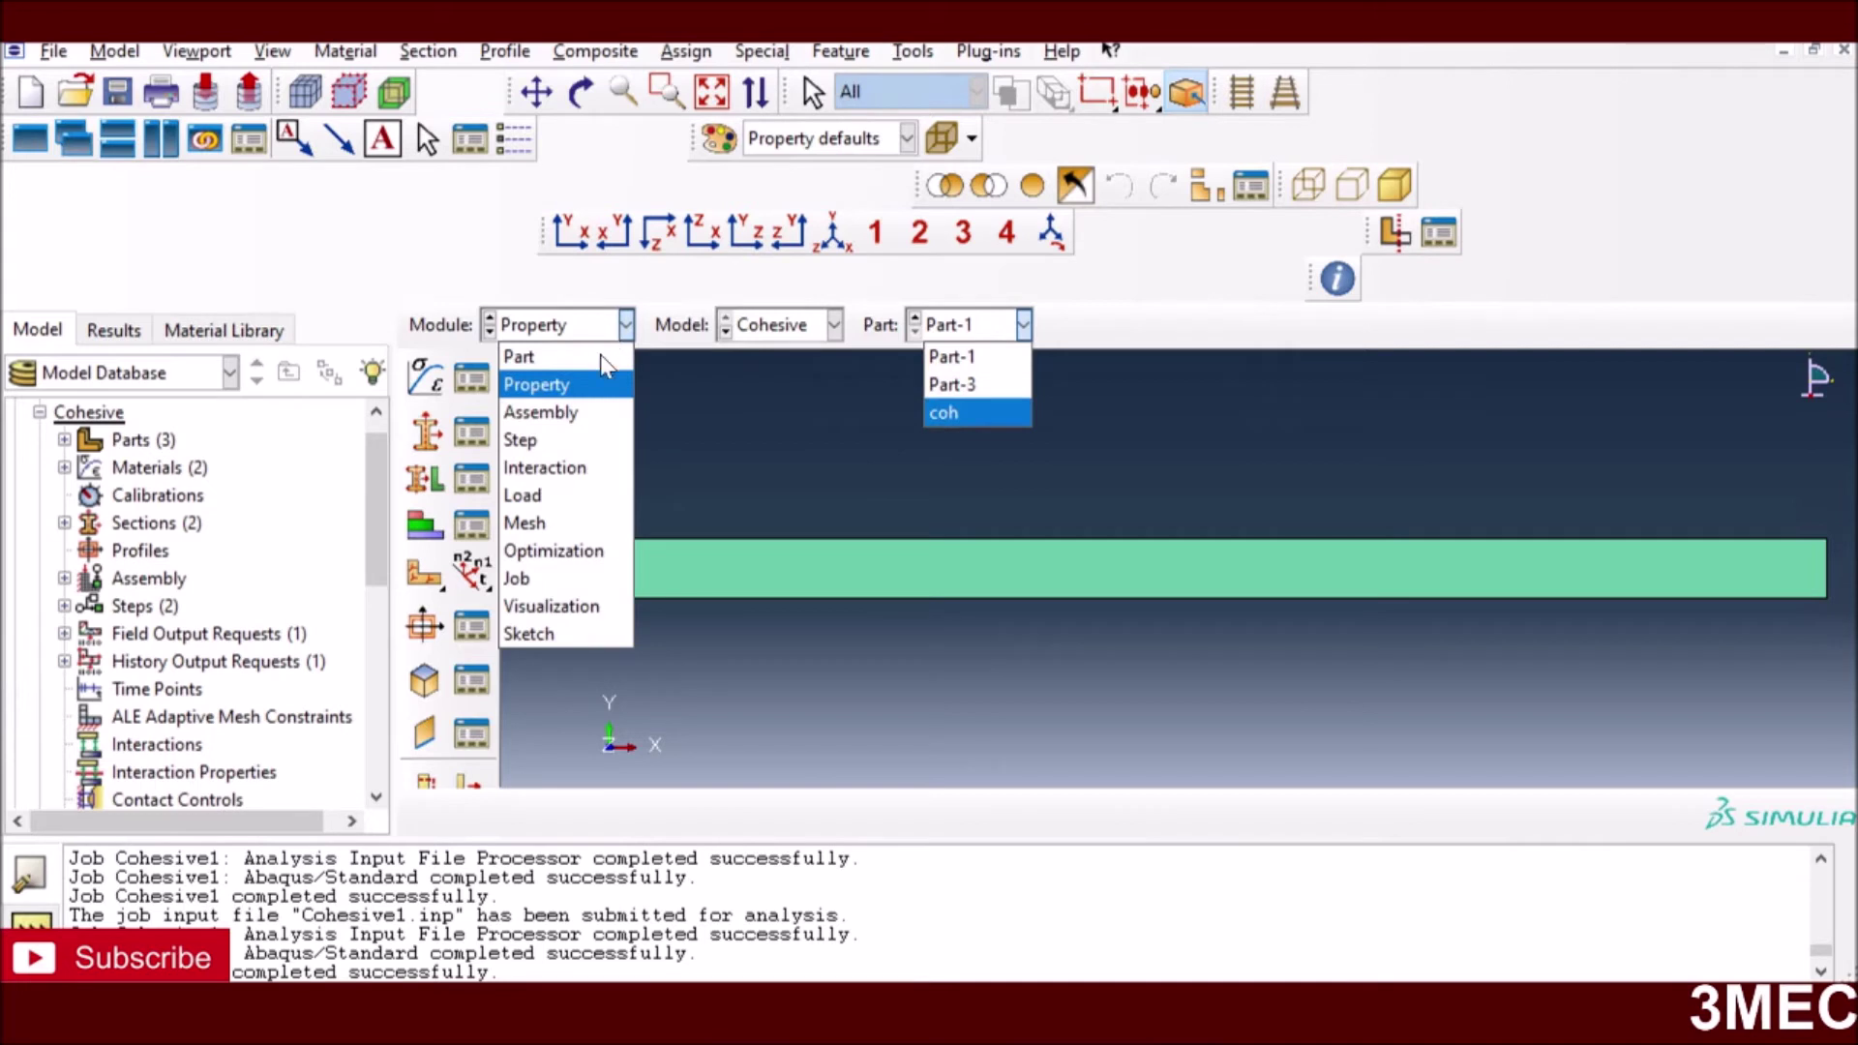
left_click(559, 414)
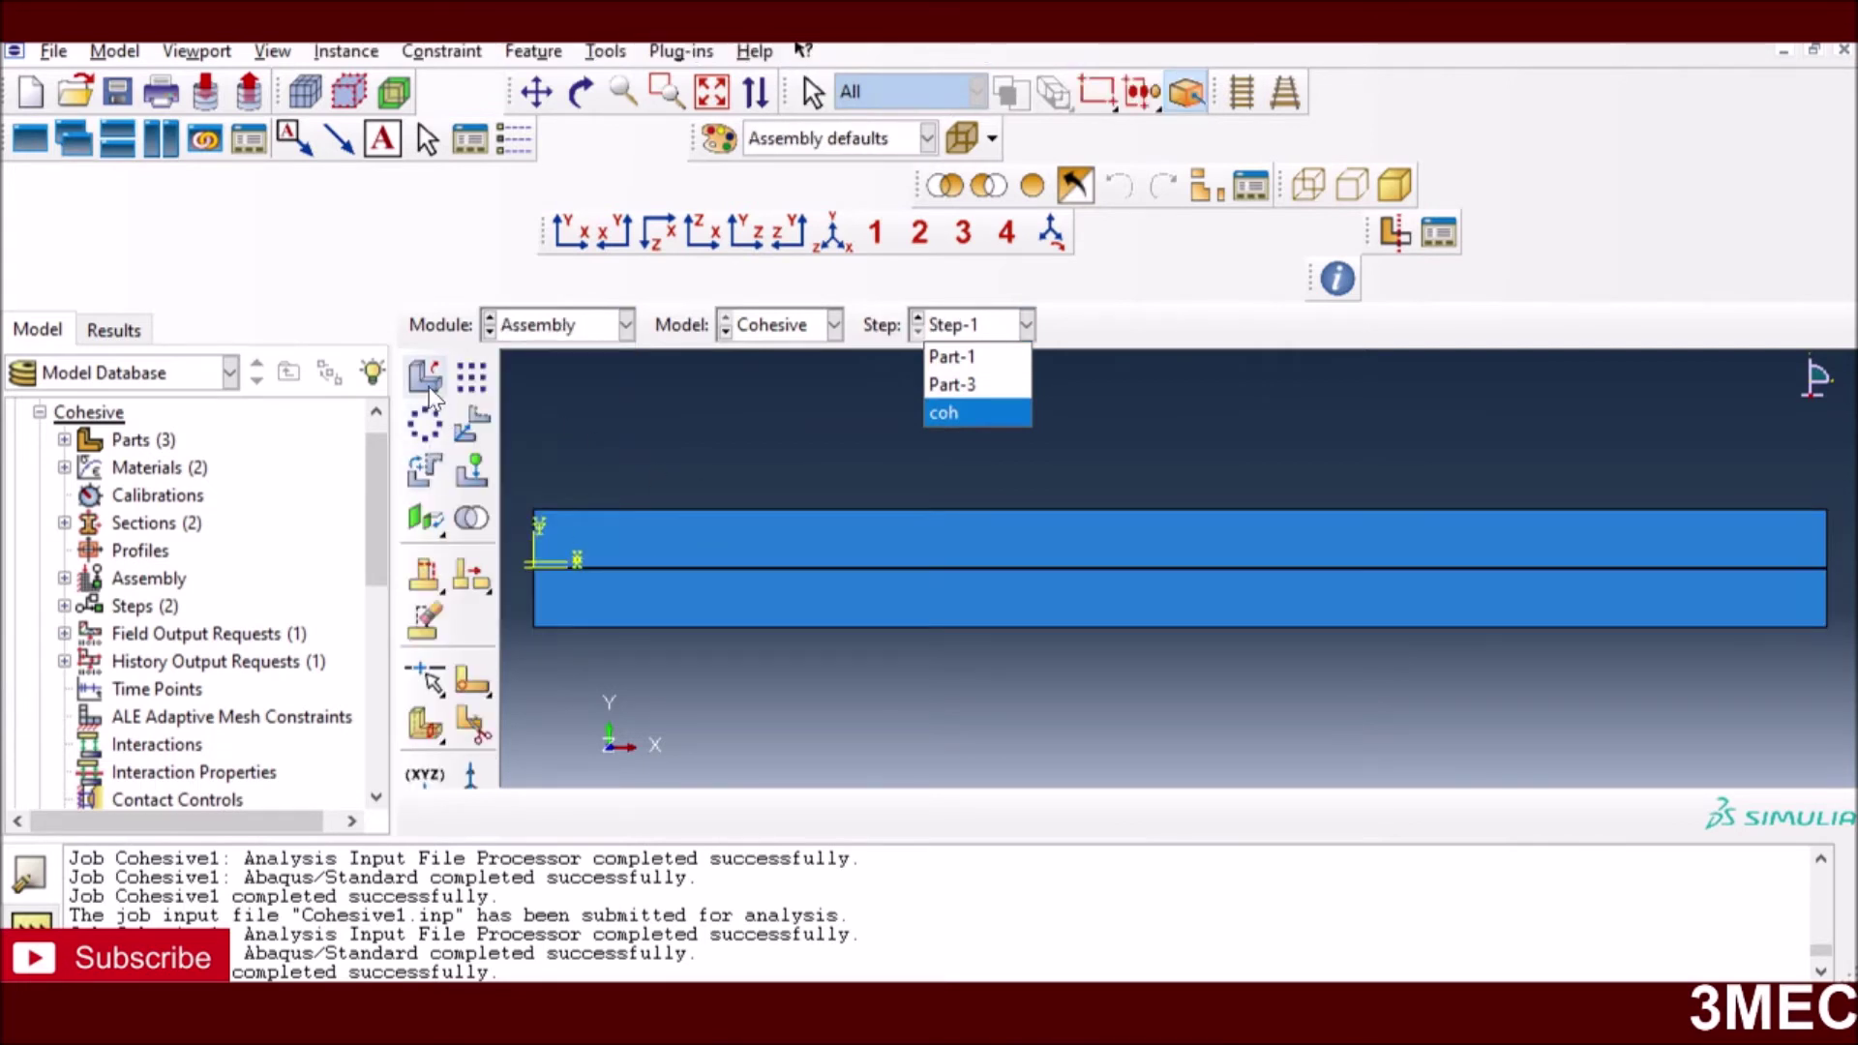
- Check the Part-1, Part-3 and coh instance list without creating instances, then zoom in
left_click(427, 387)
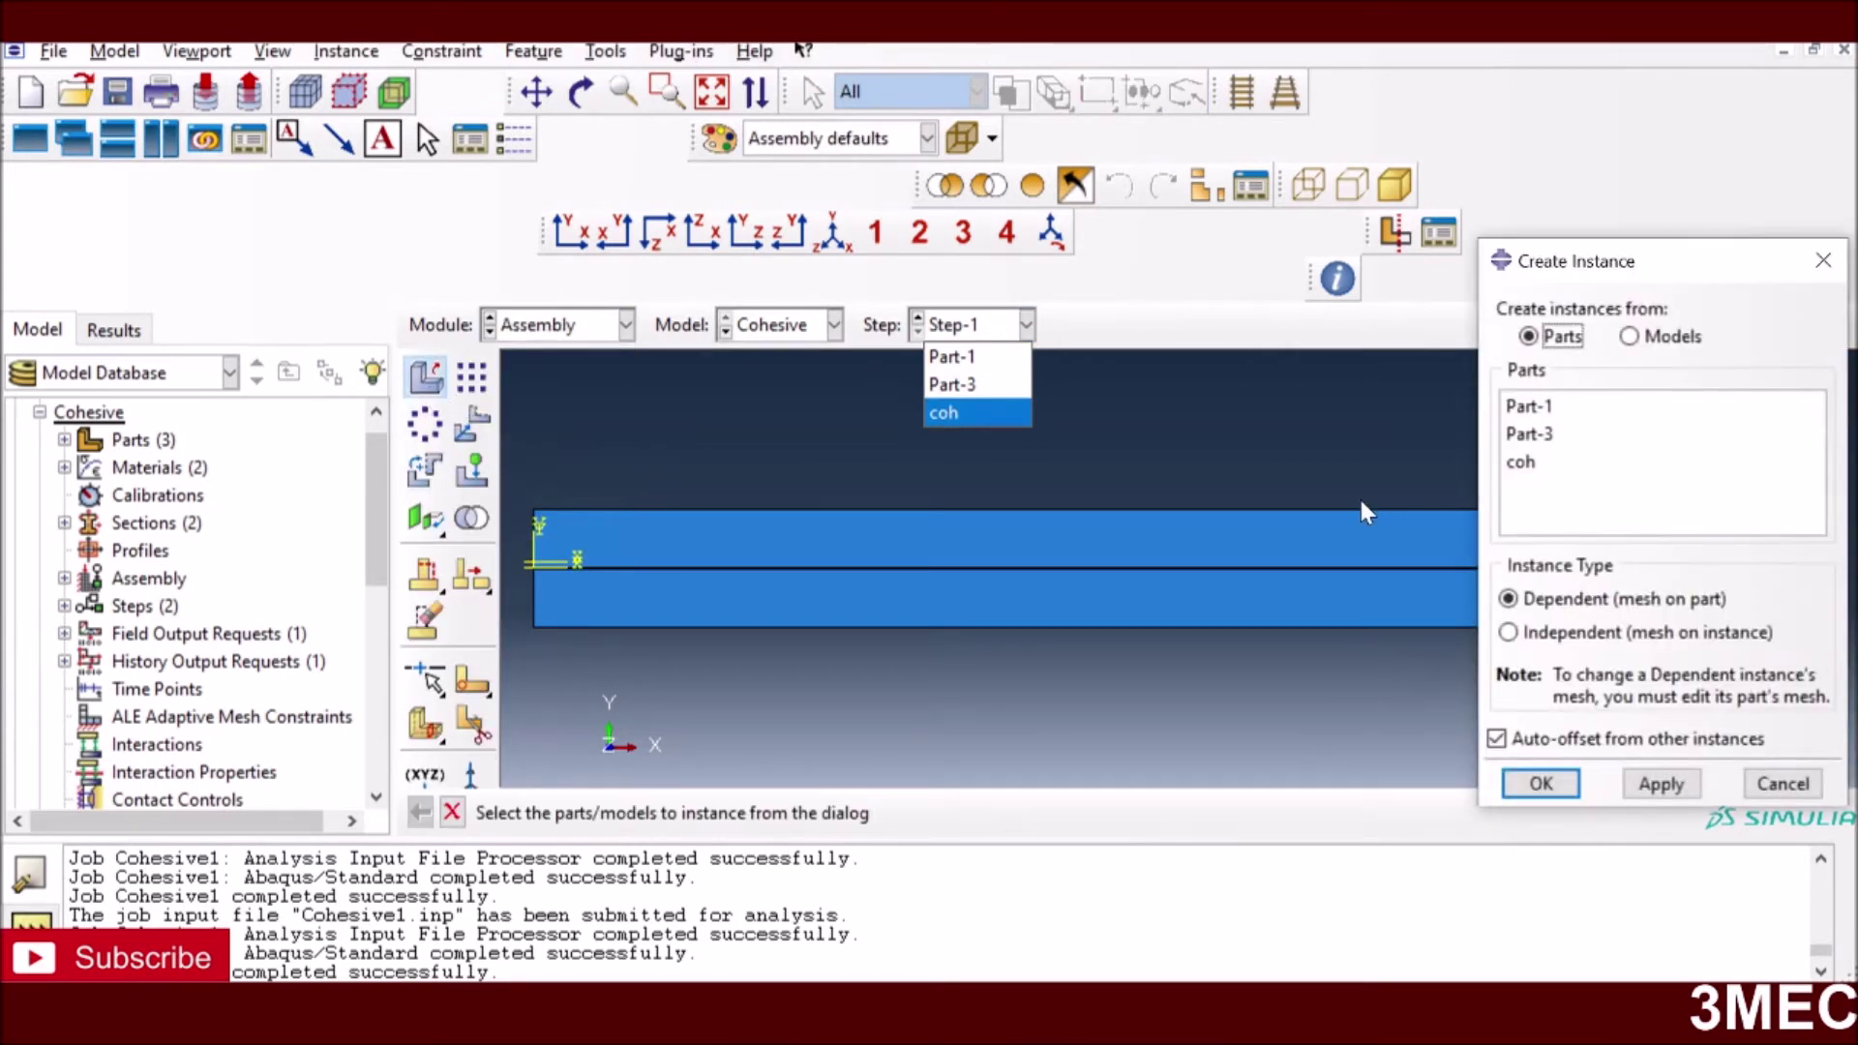
left_click_drag(1525, 410, 1527, 463)
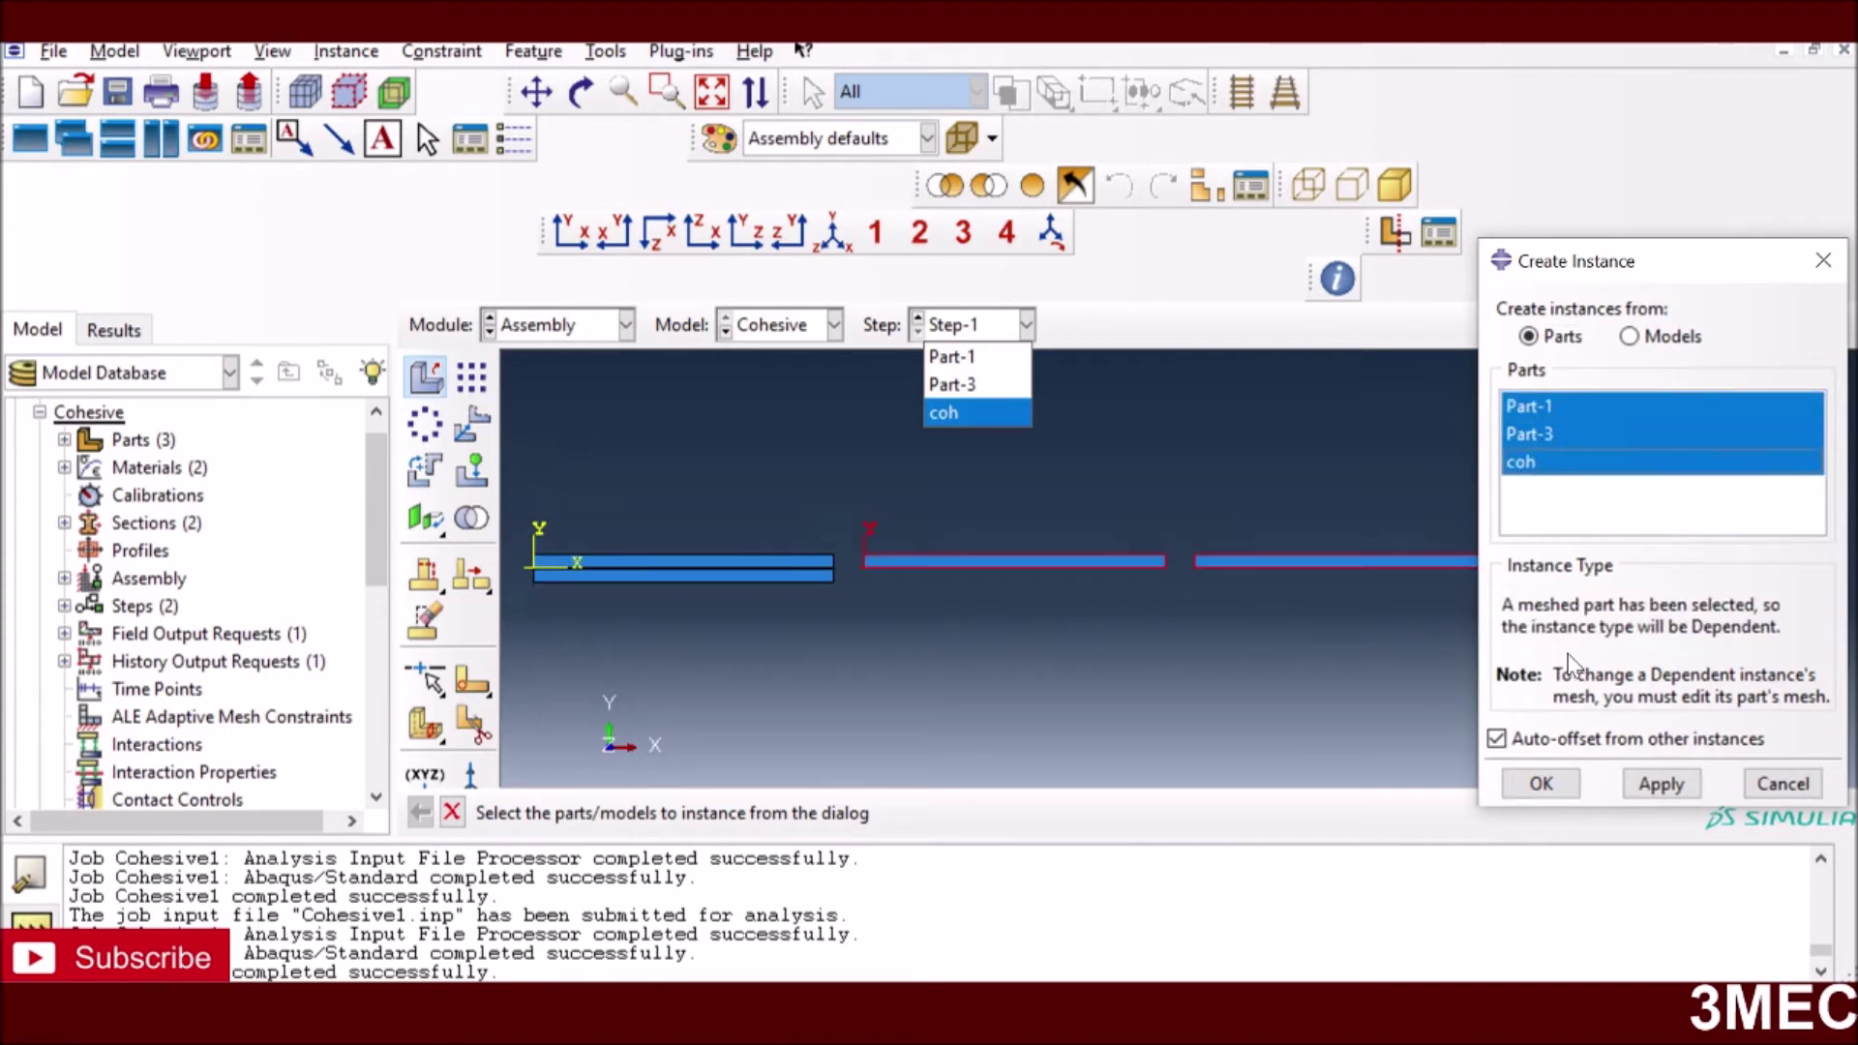
left_click(1783, 784)
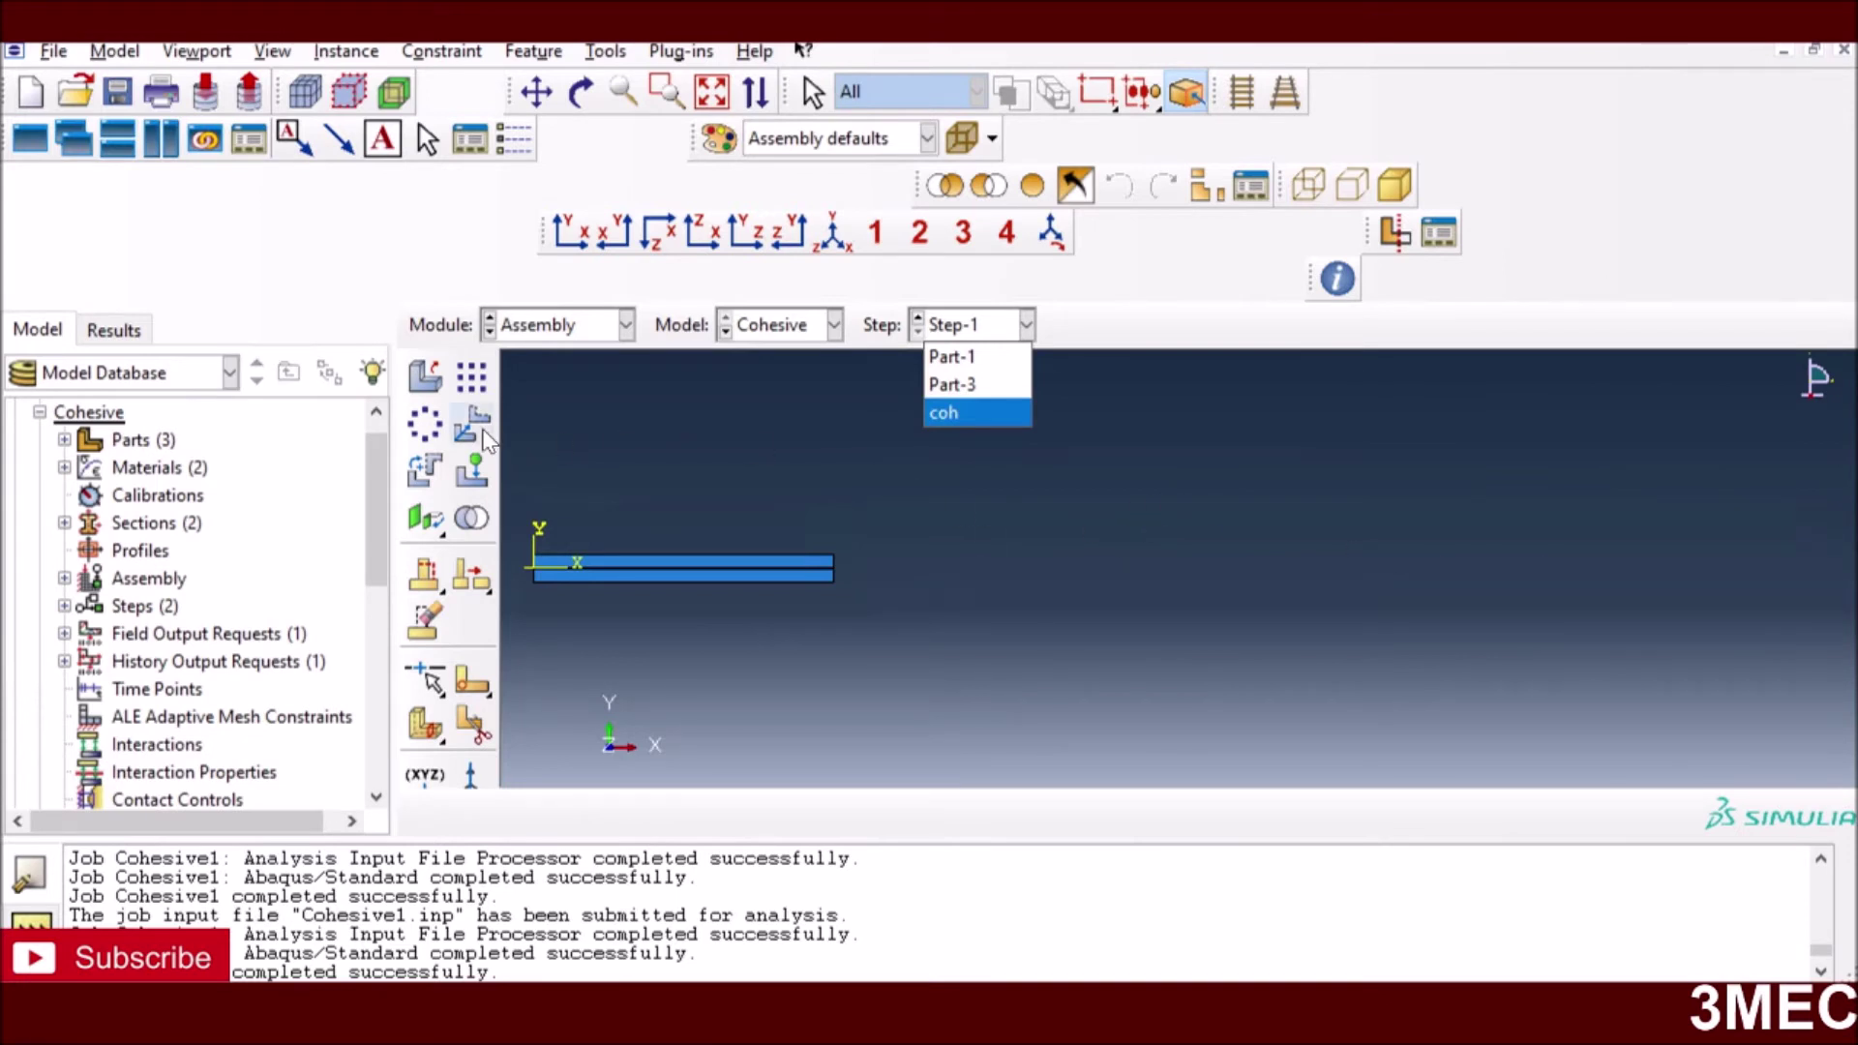
scroll(523, 568, "up", 5)
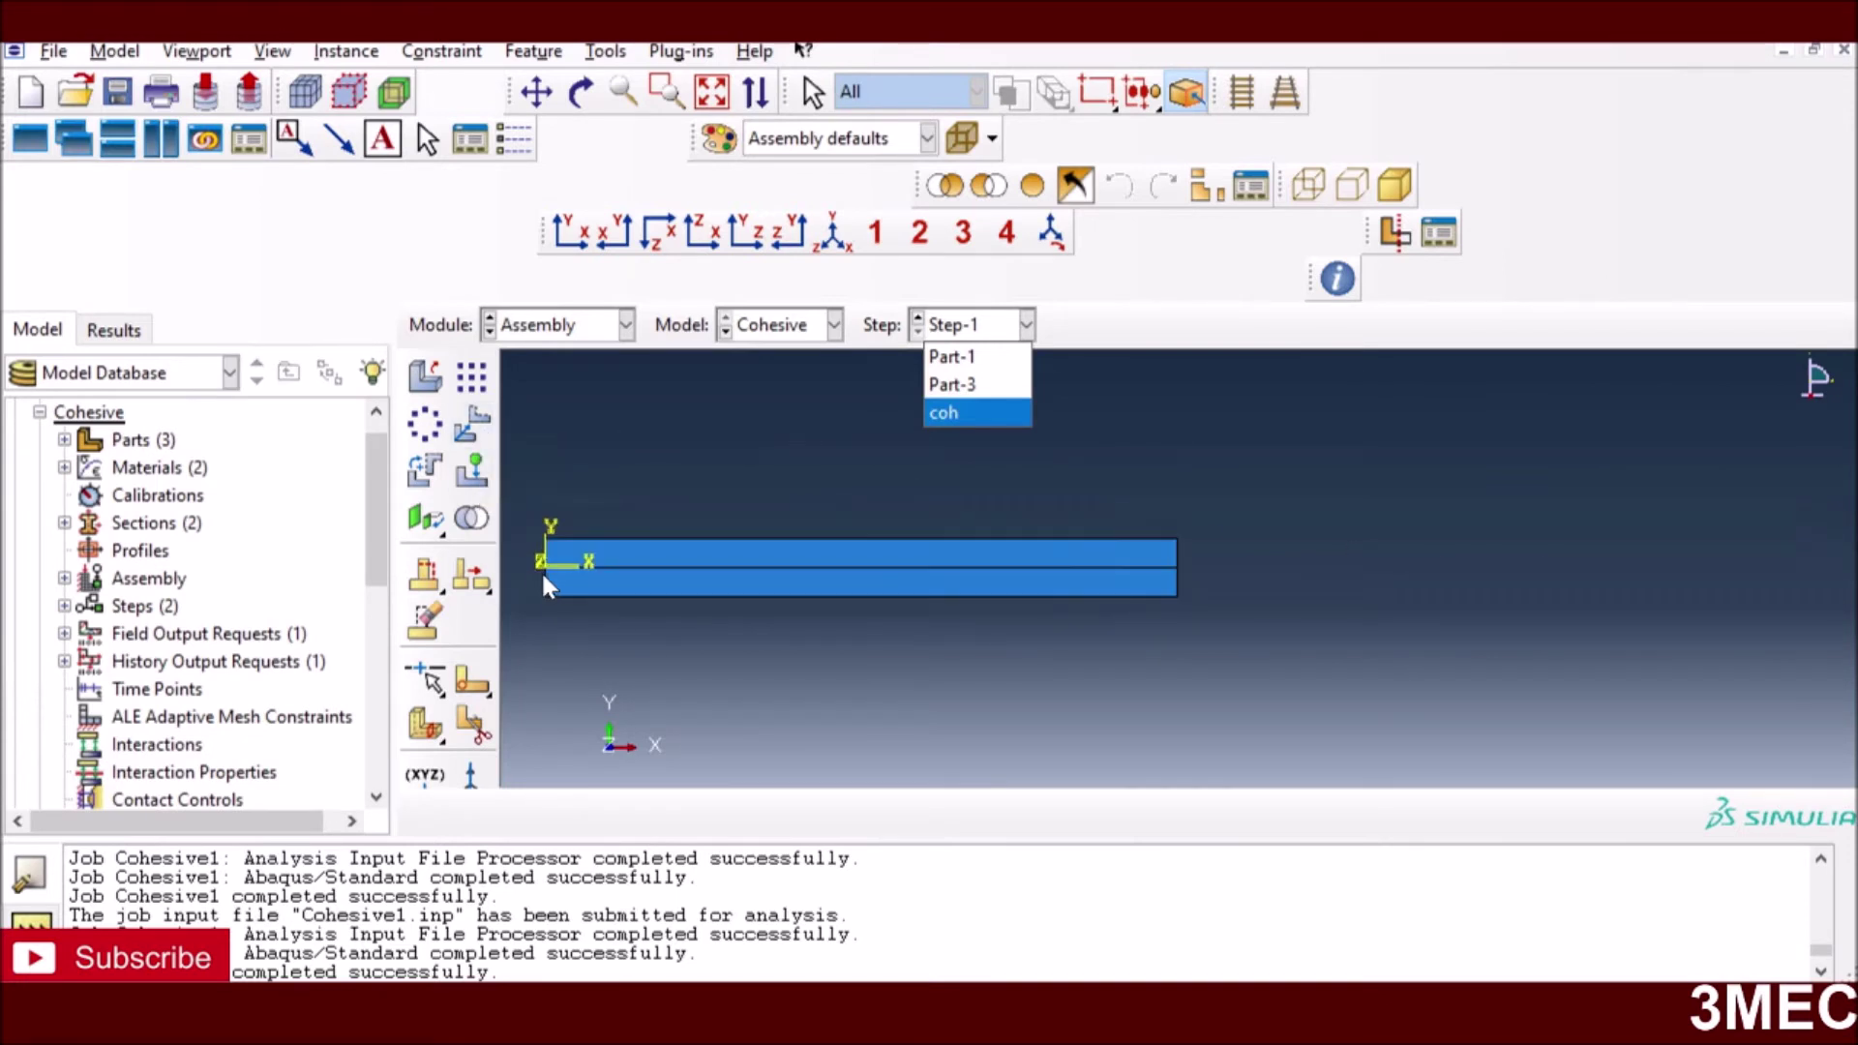
scroll(610, 581, "up", 2)
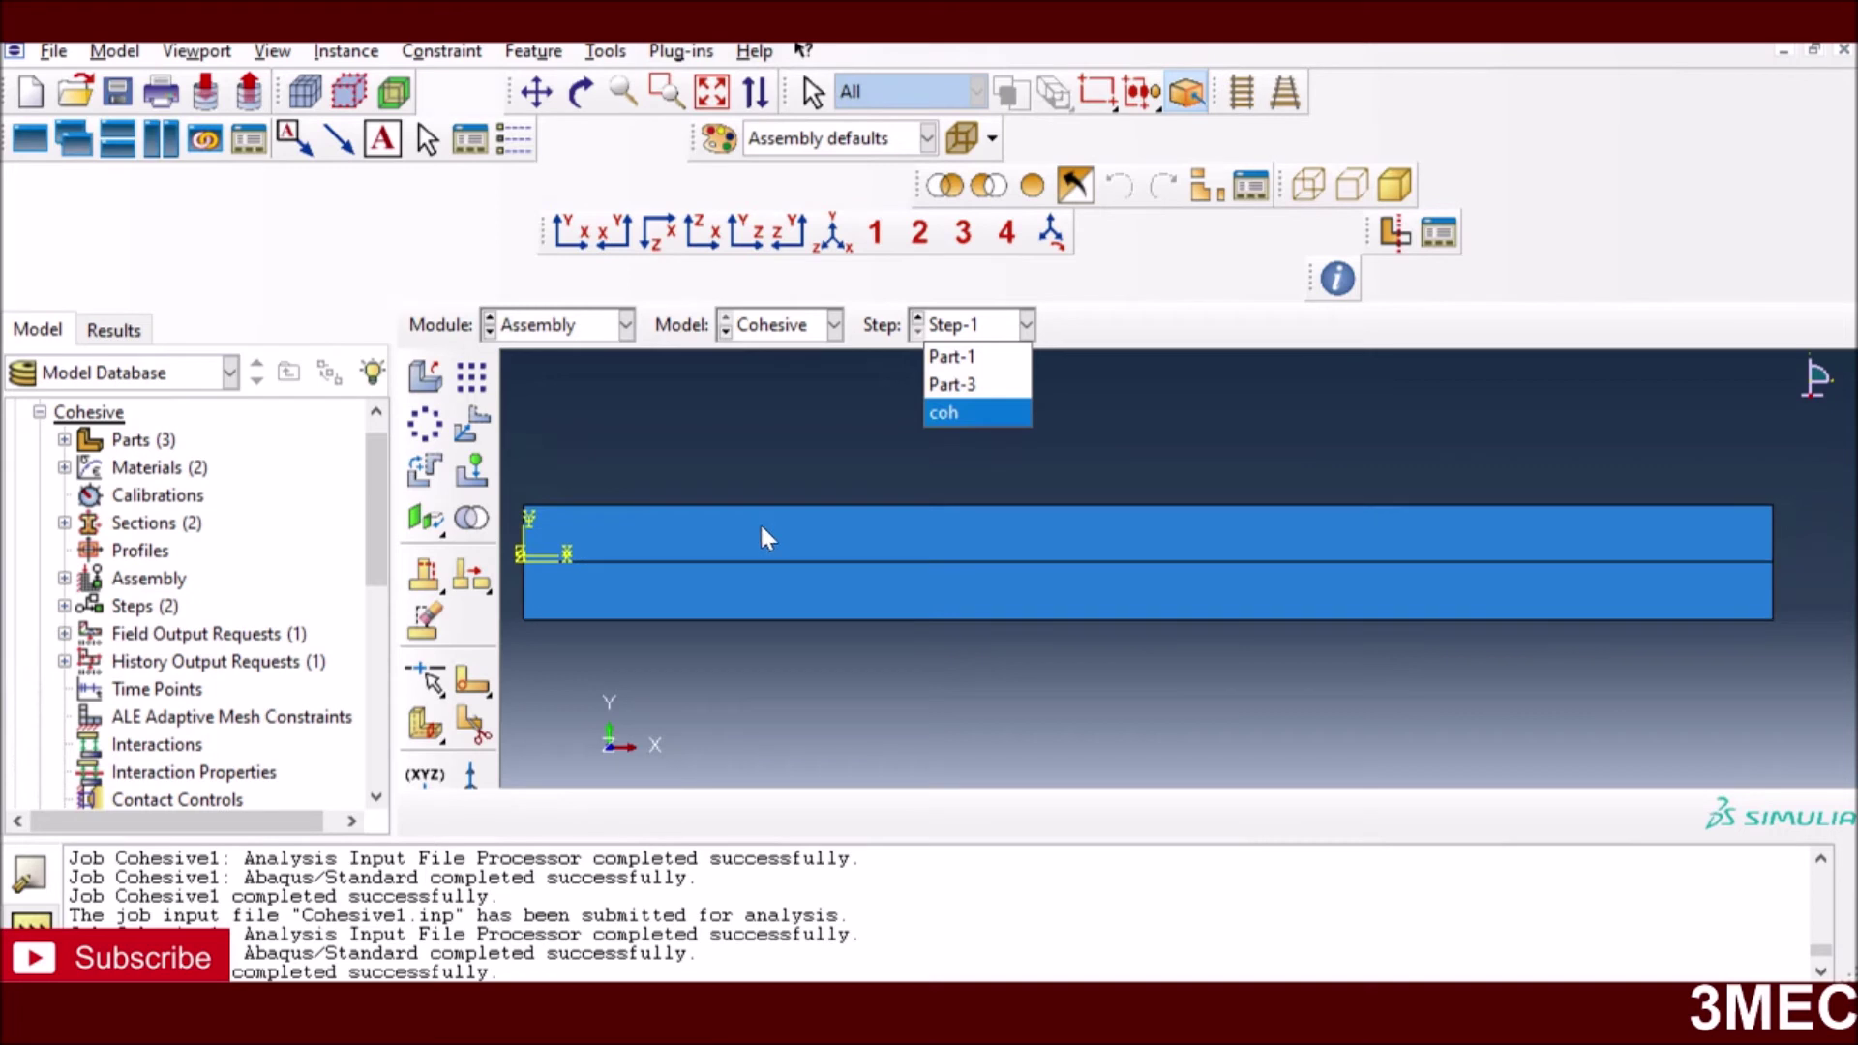
scroll(529, 557, "up", 3)
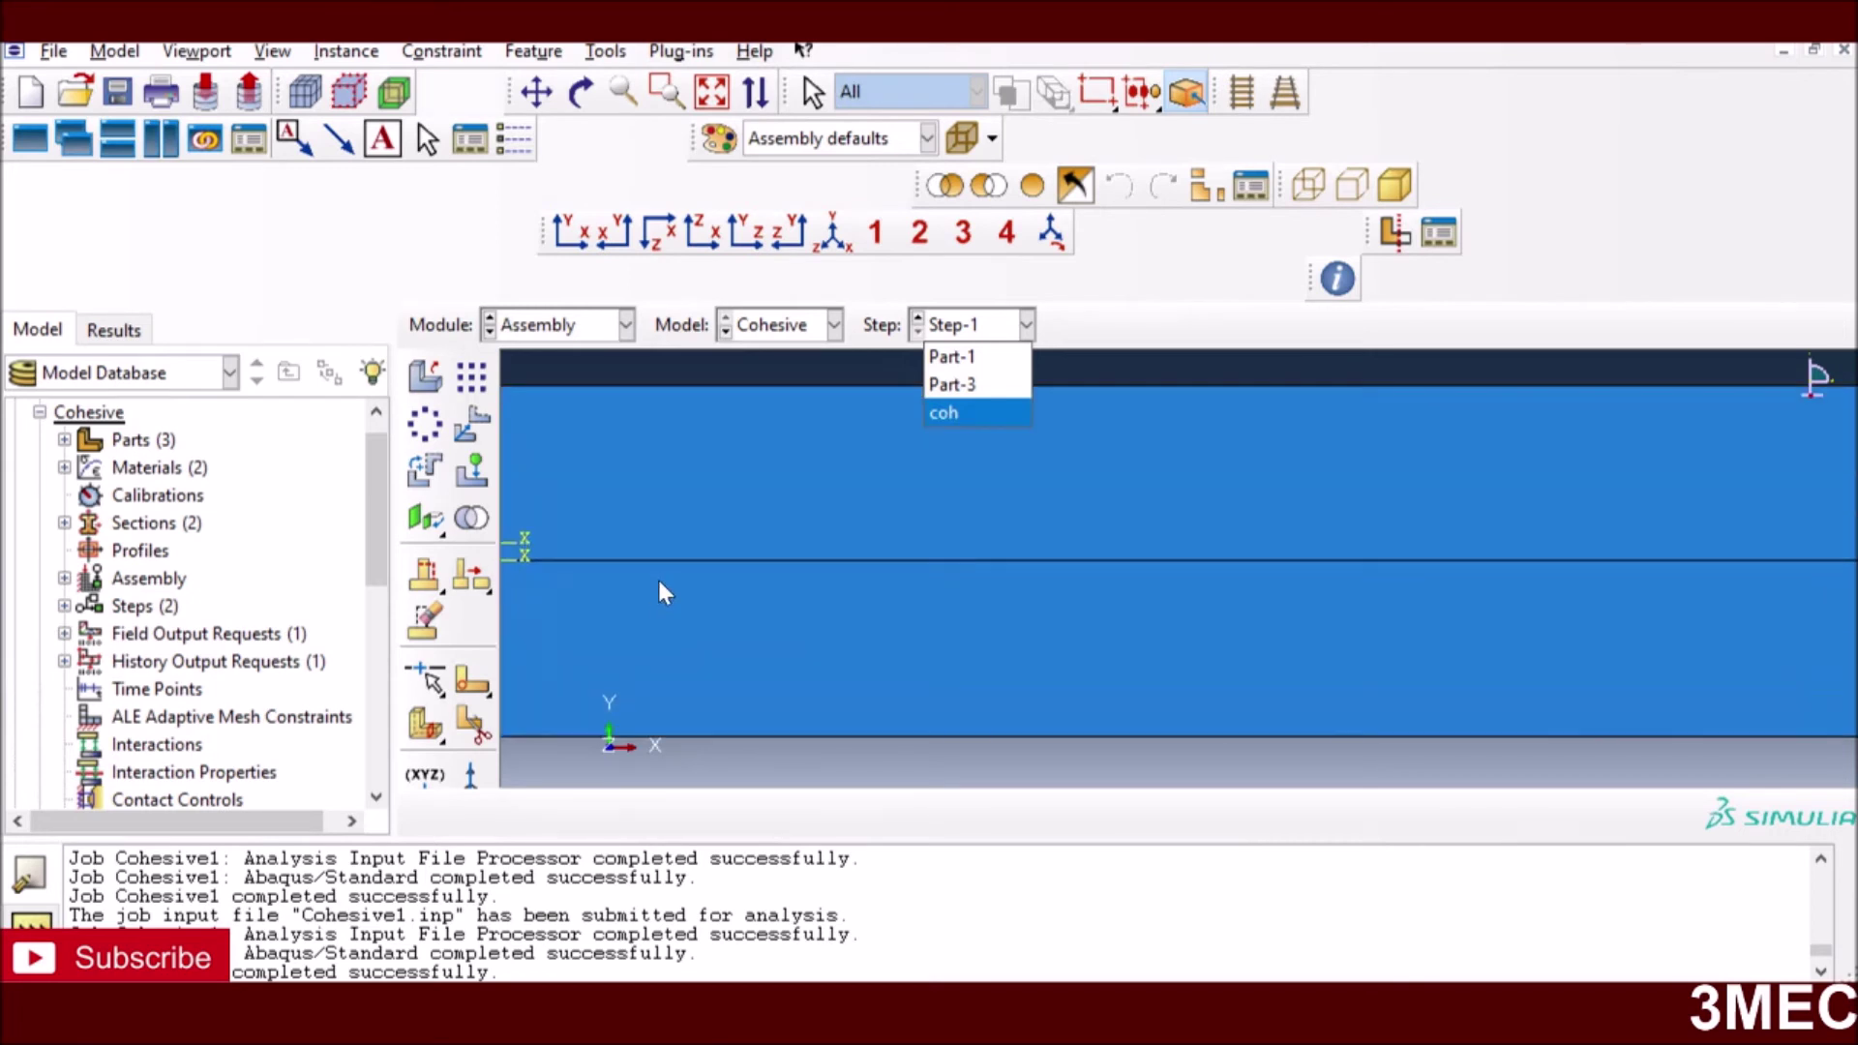
scroll(663, 593, "up", 2)
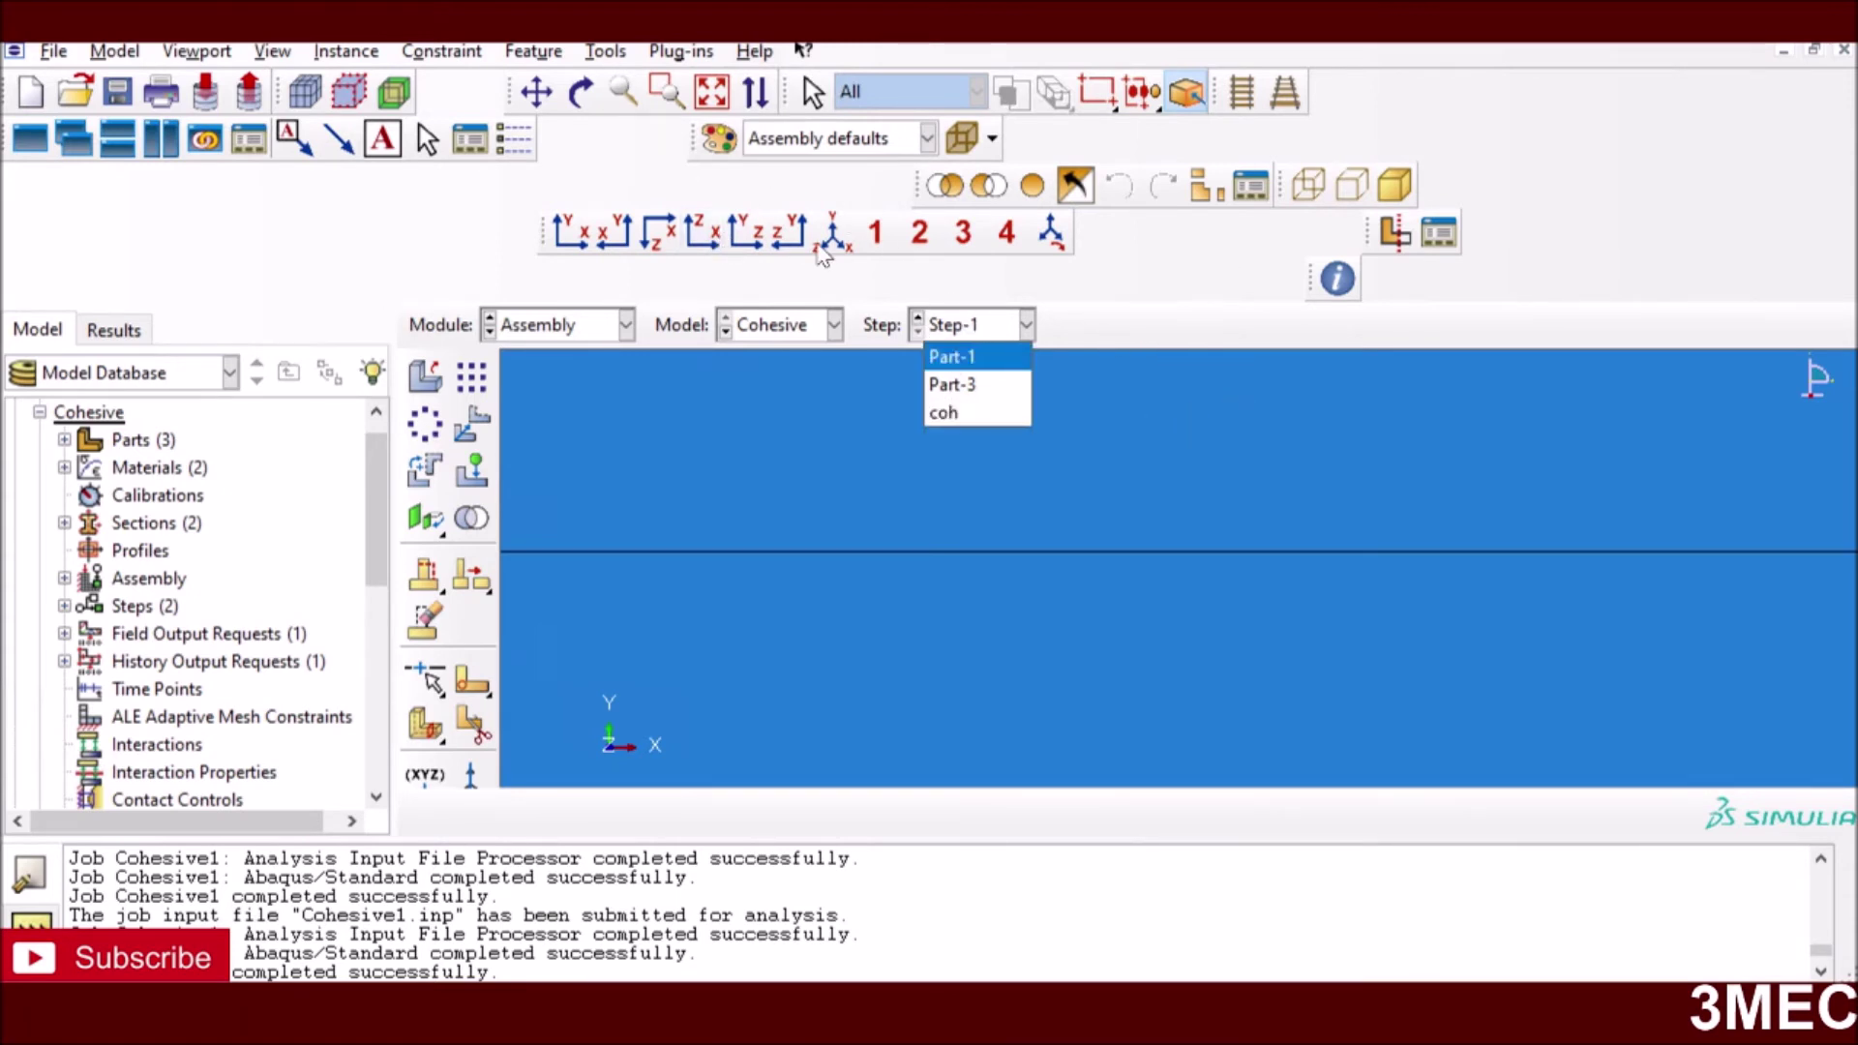
- Switch to the Step module with the whole beam fitted in view
left_click(536, 335)
left_click(536, 335)
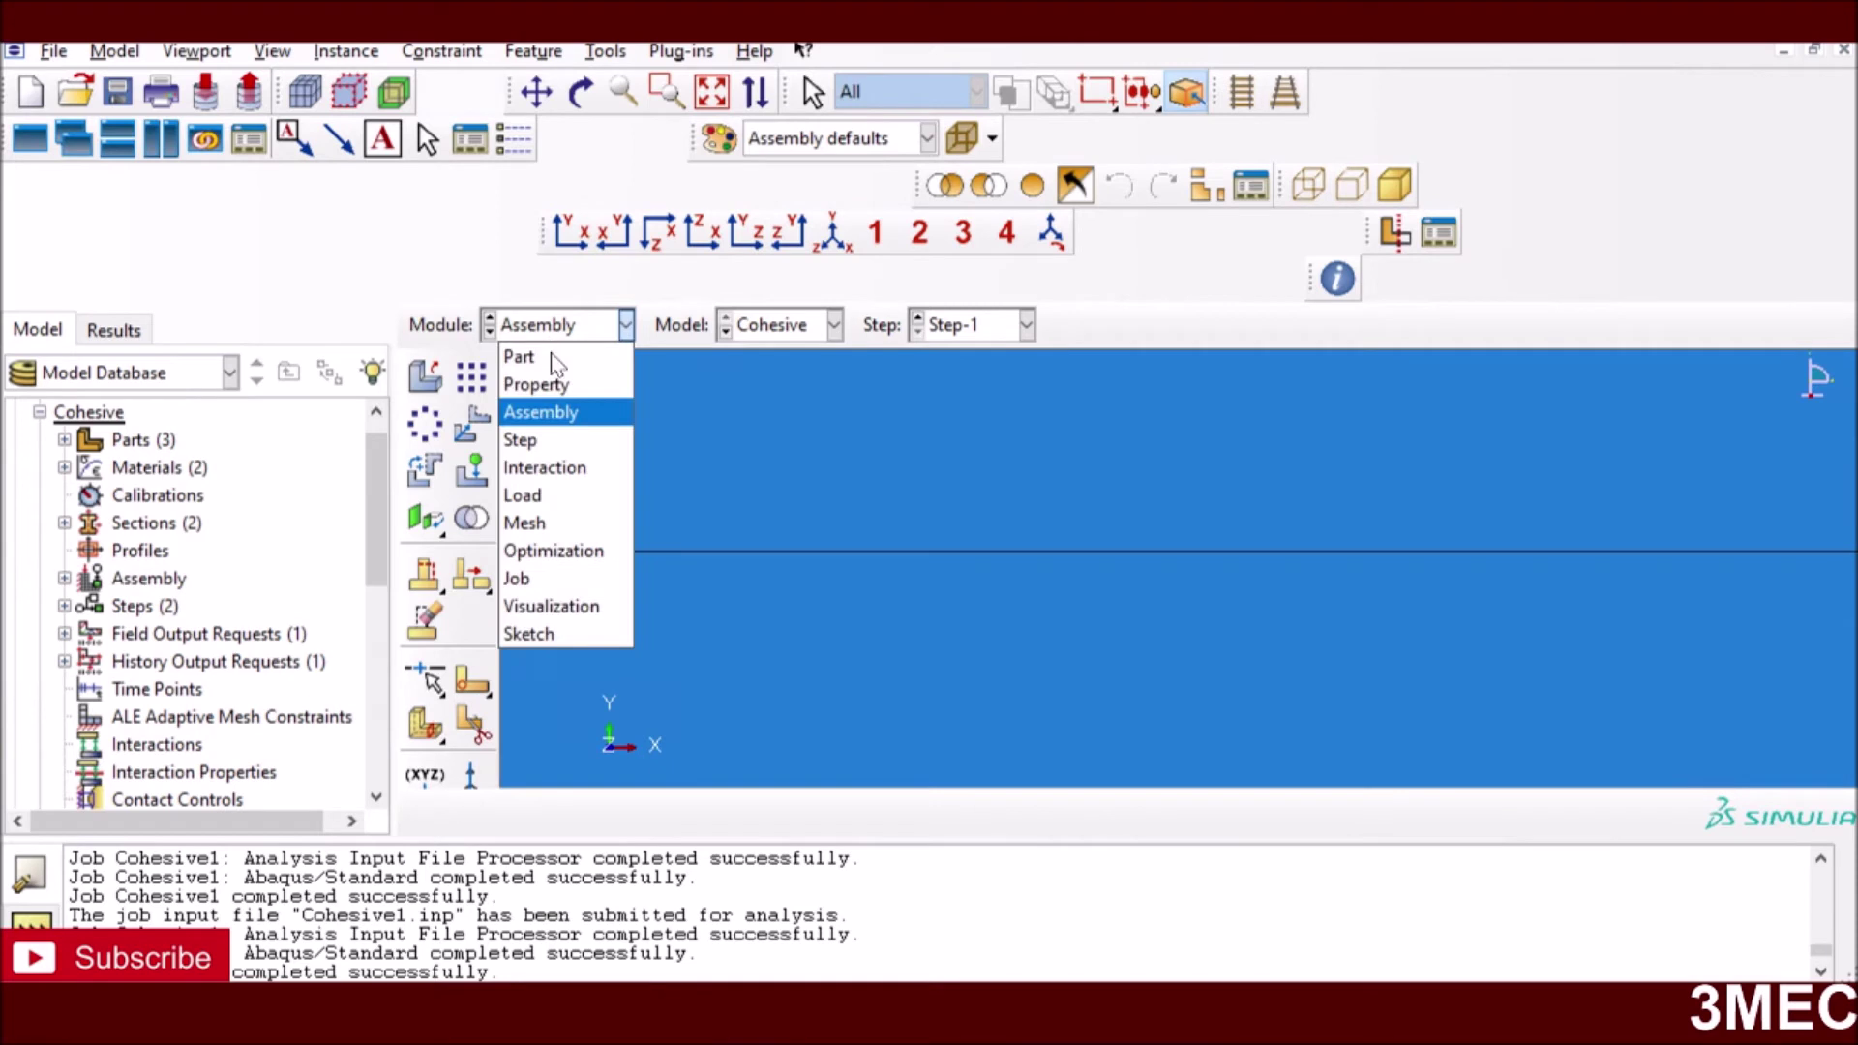
left_click(533, 442)
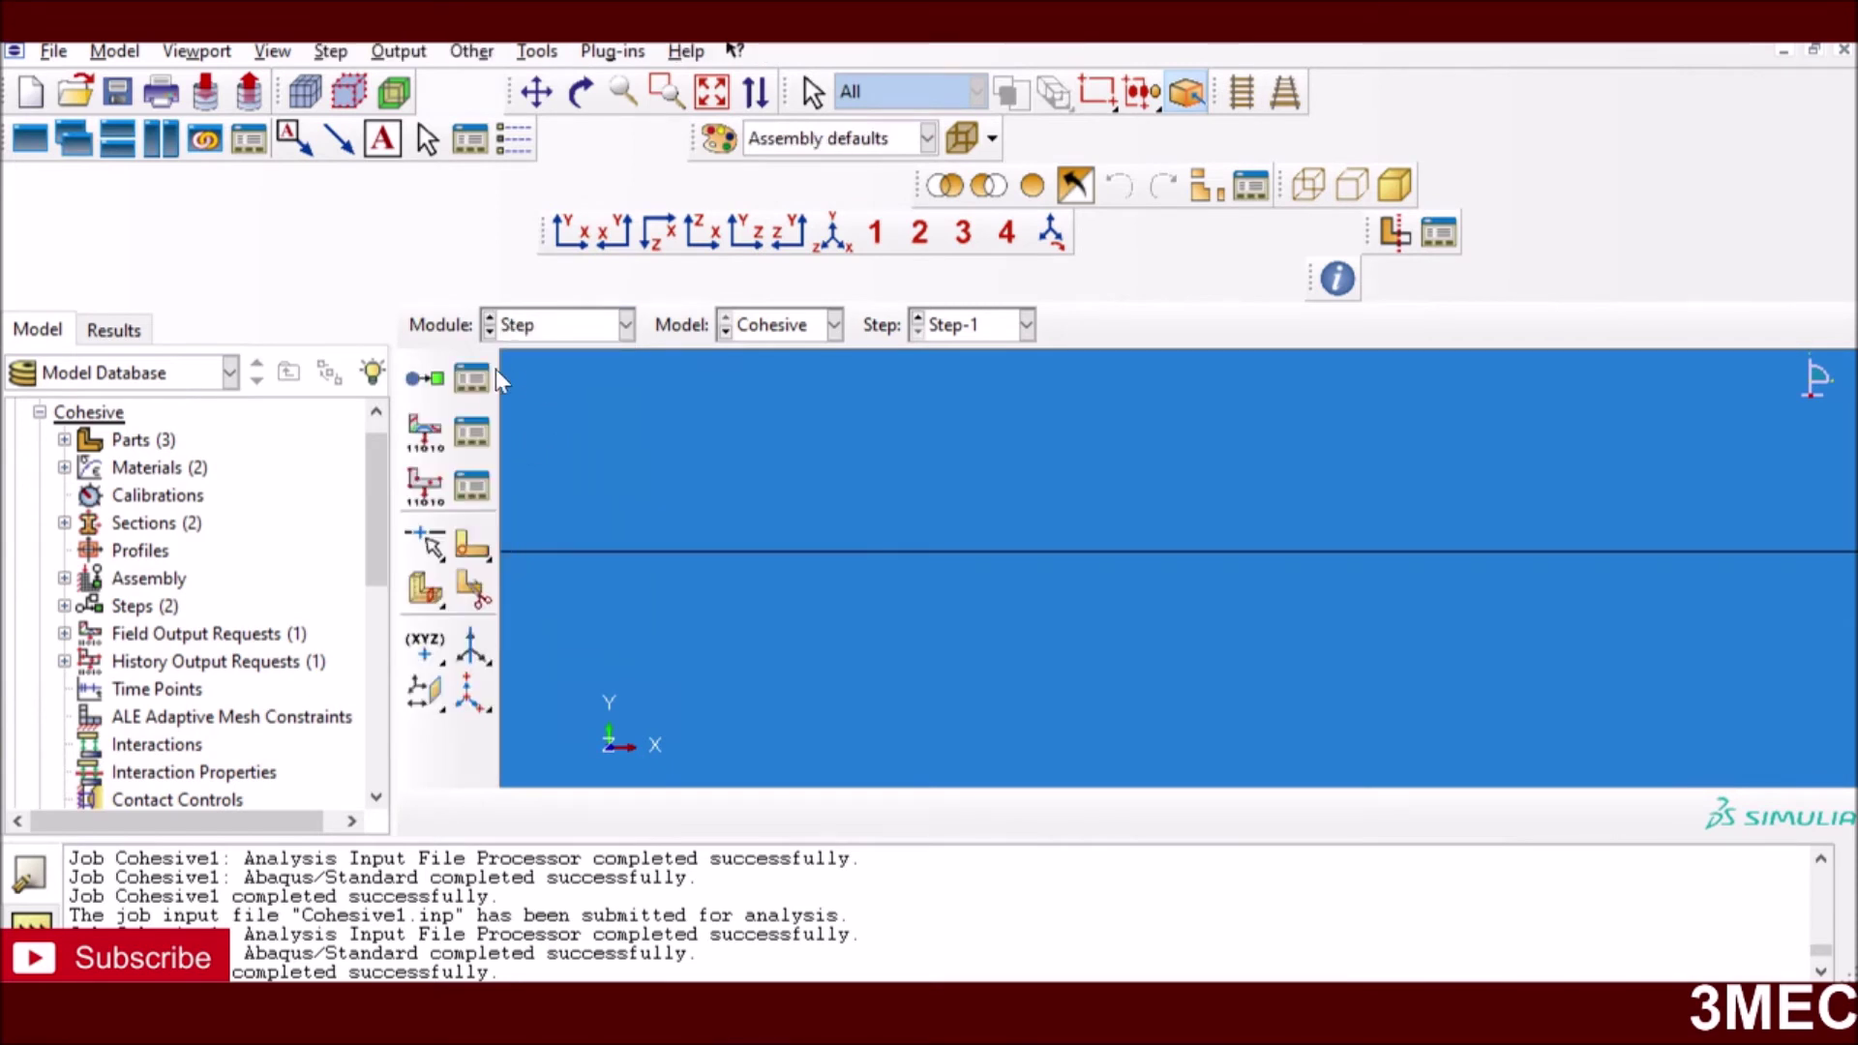
left_click(712, 93)
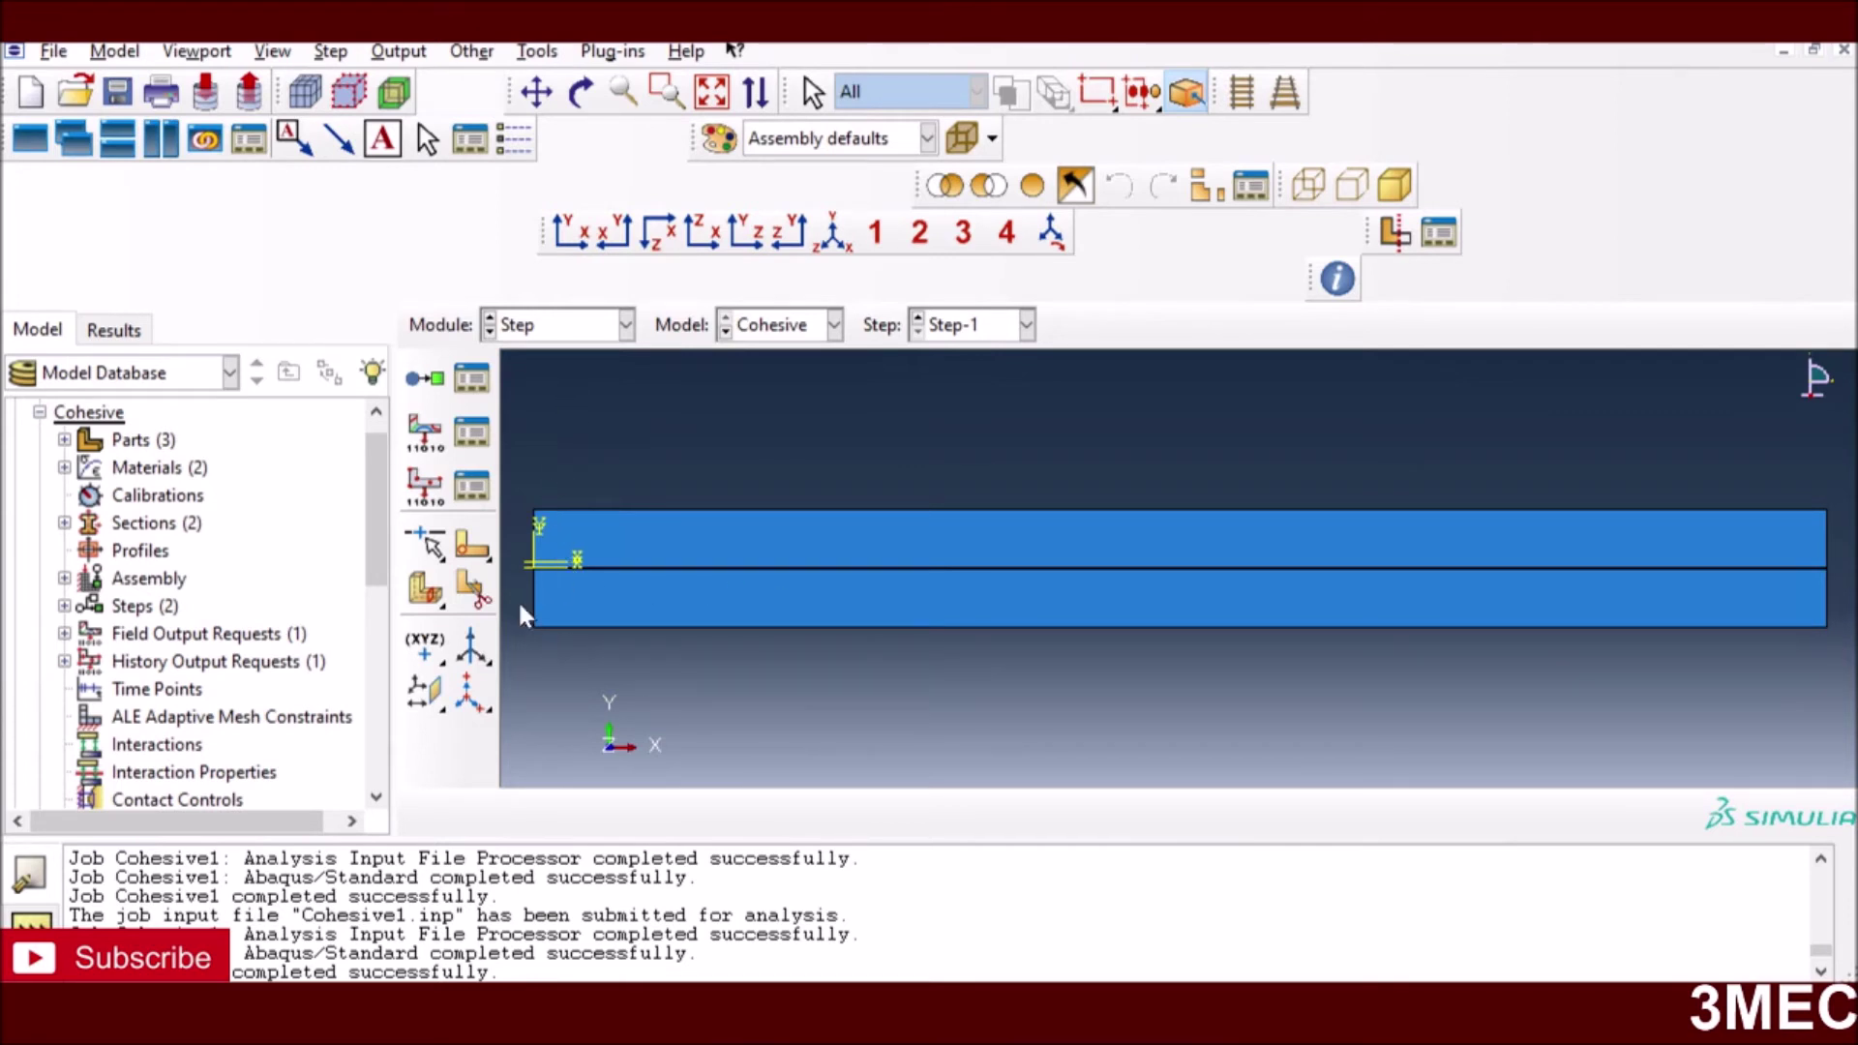
- Review Step-1's increments (initial 0.01, maximum 0.1, minimum 1E-05) and keep them unchanged
left_click(472, 383)
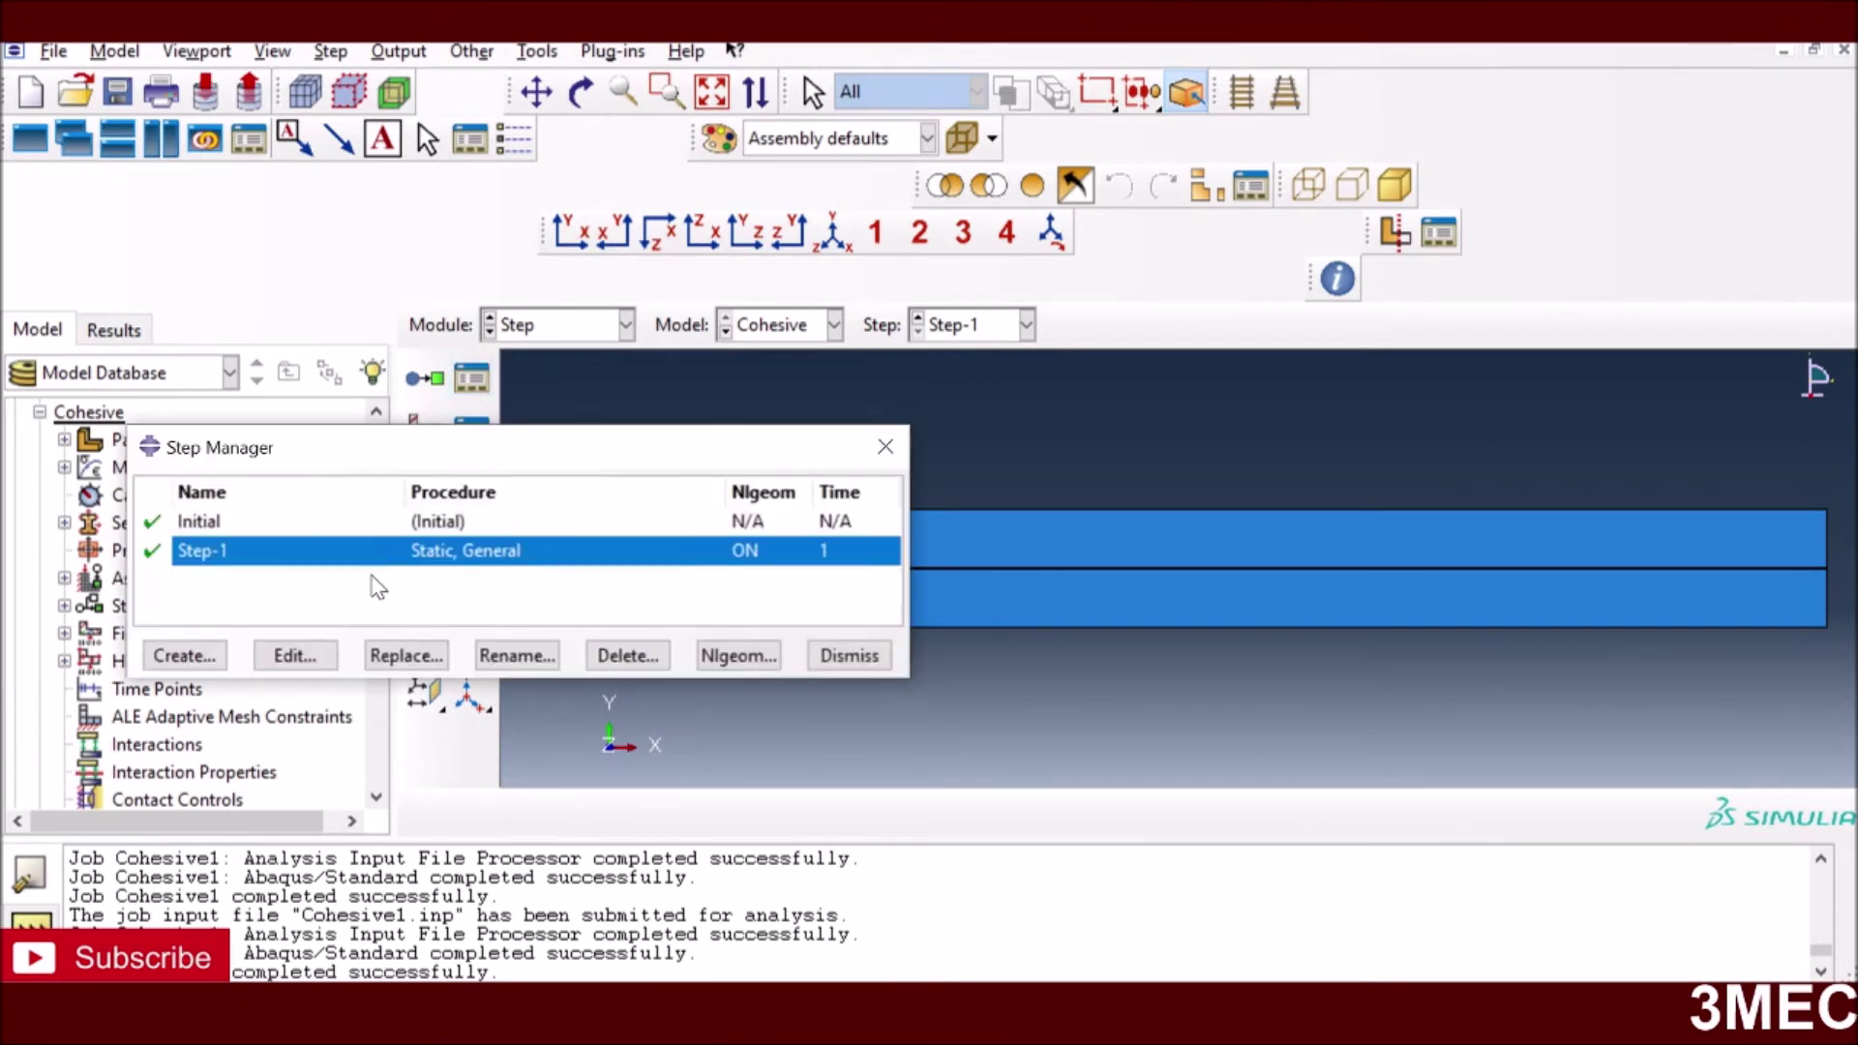
left_click(295, 657)
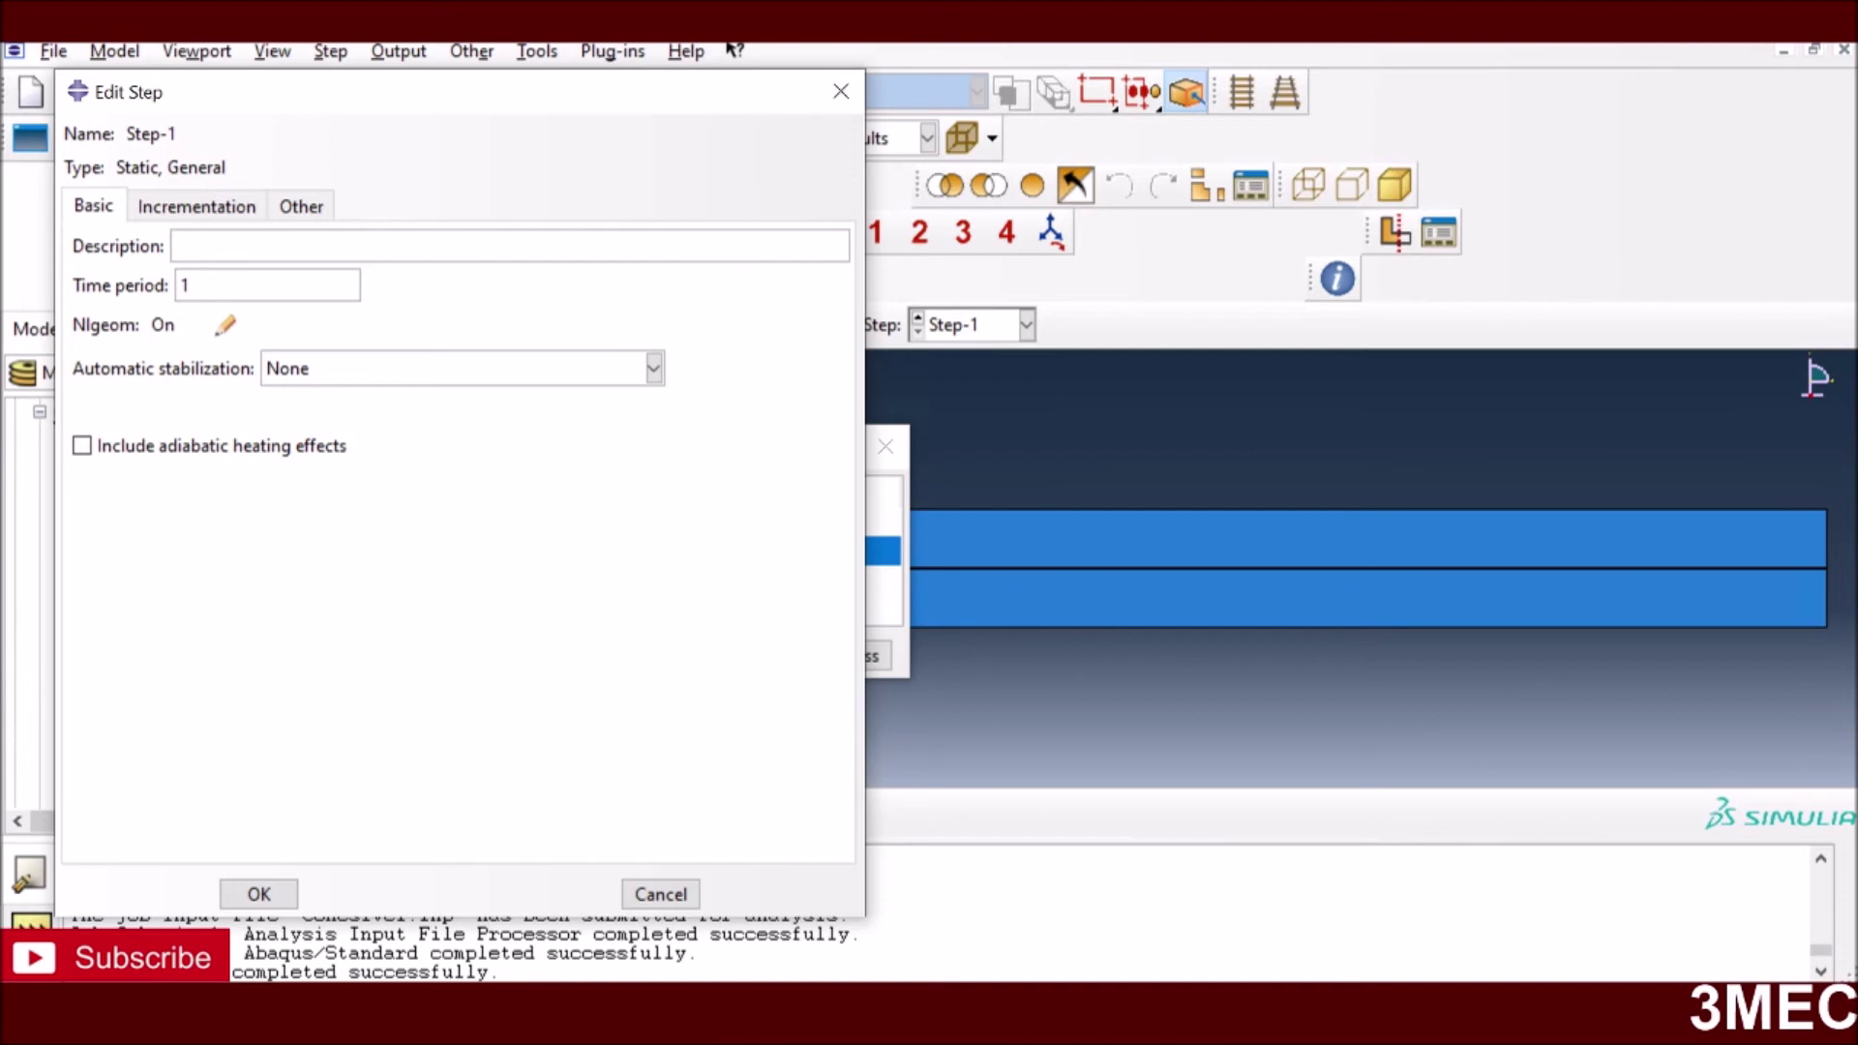
left_click(220, 219)
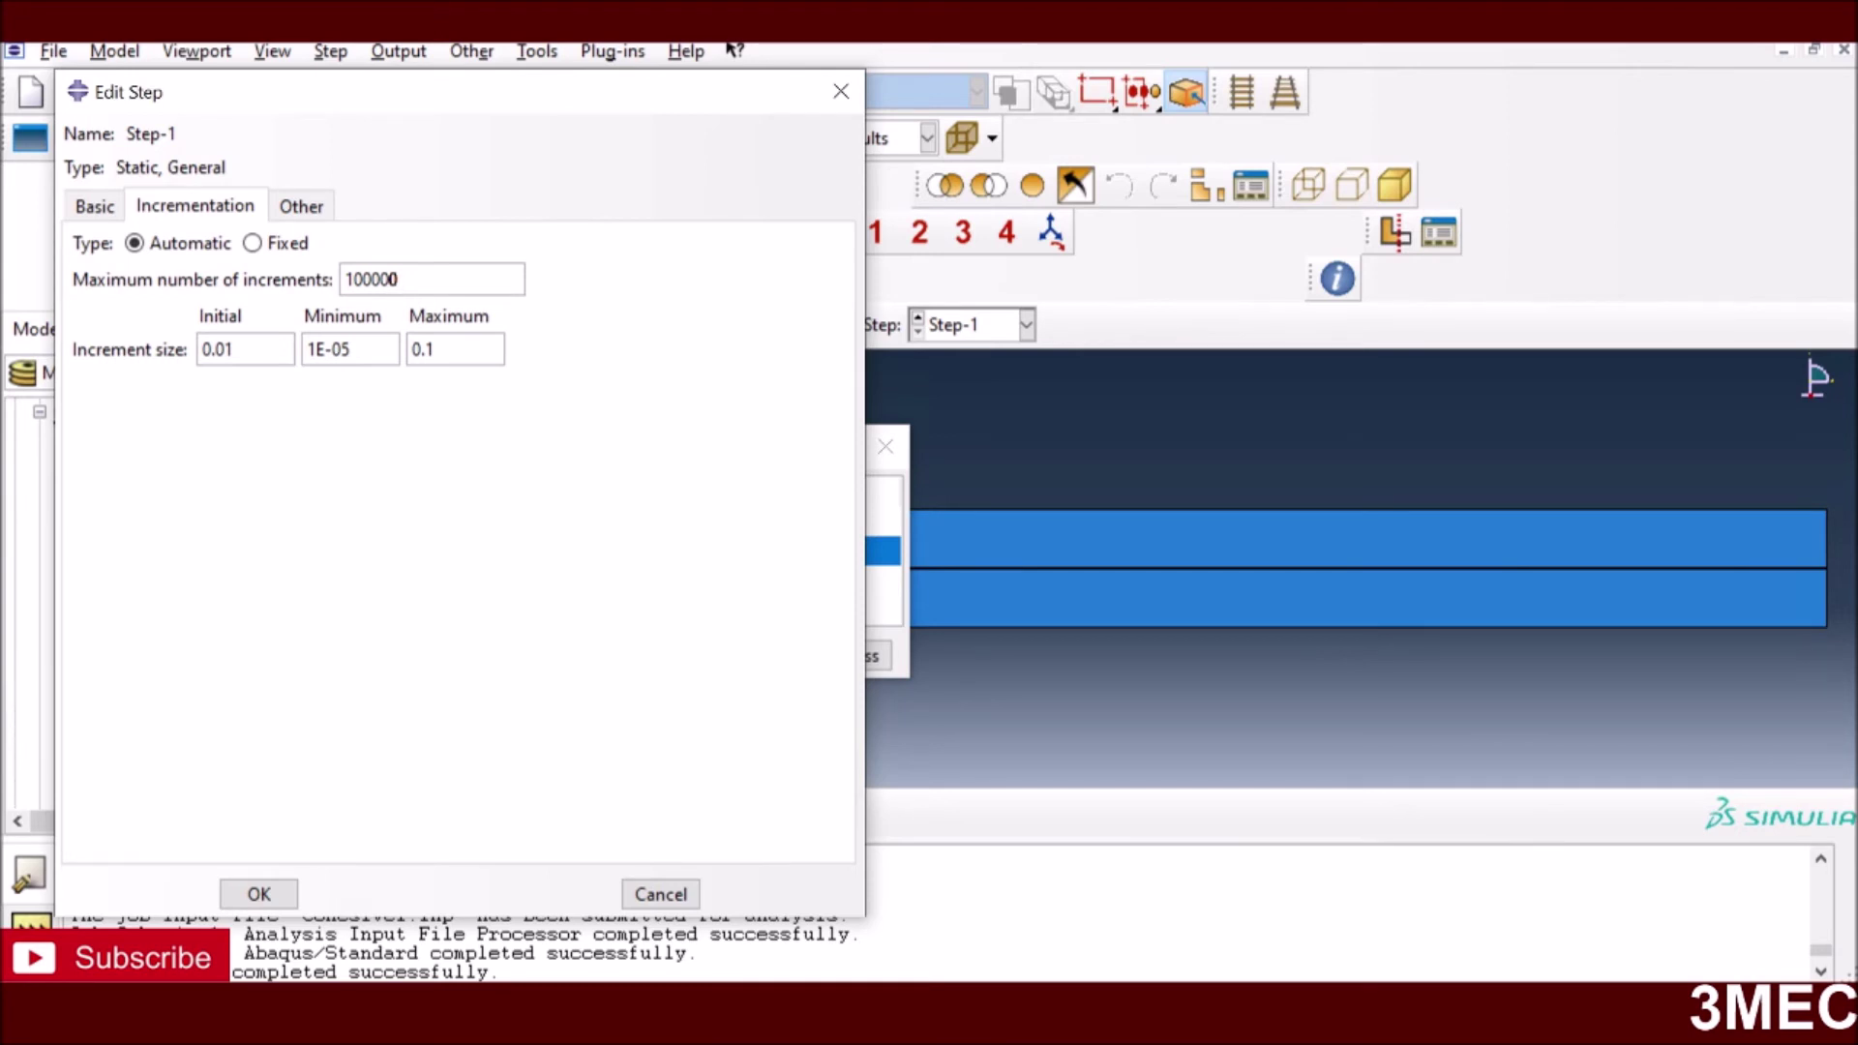
left_click_drag(231, 350, 201, 349)
left_click_drag(437, 349, 419, 349)
left_click(349, 349)
left_click(260, 895)
left_click(849, 659)
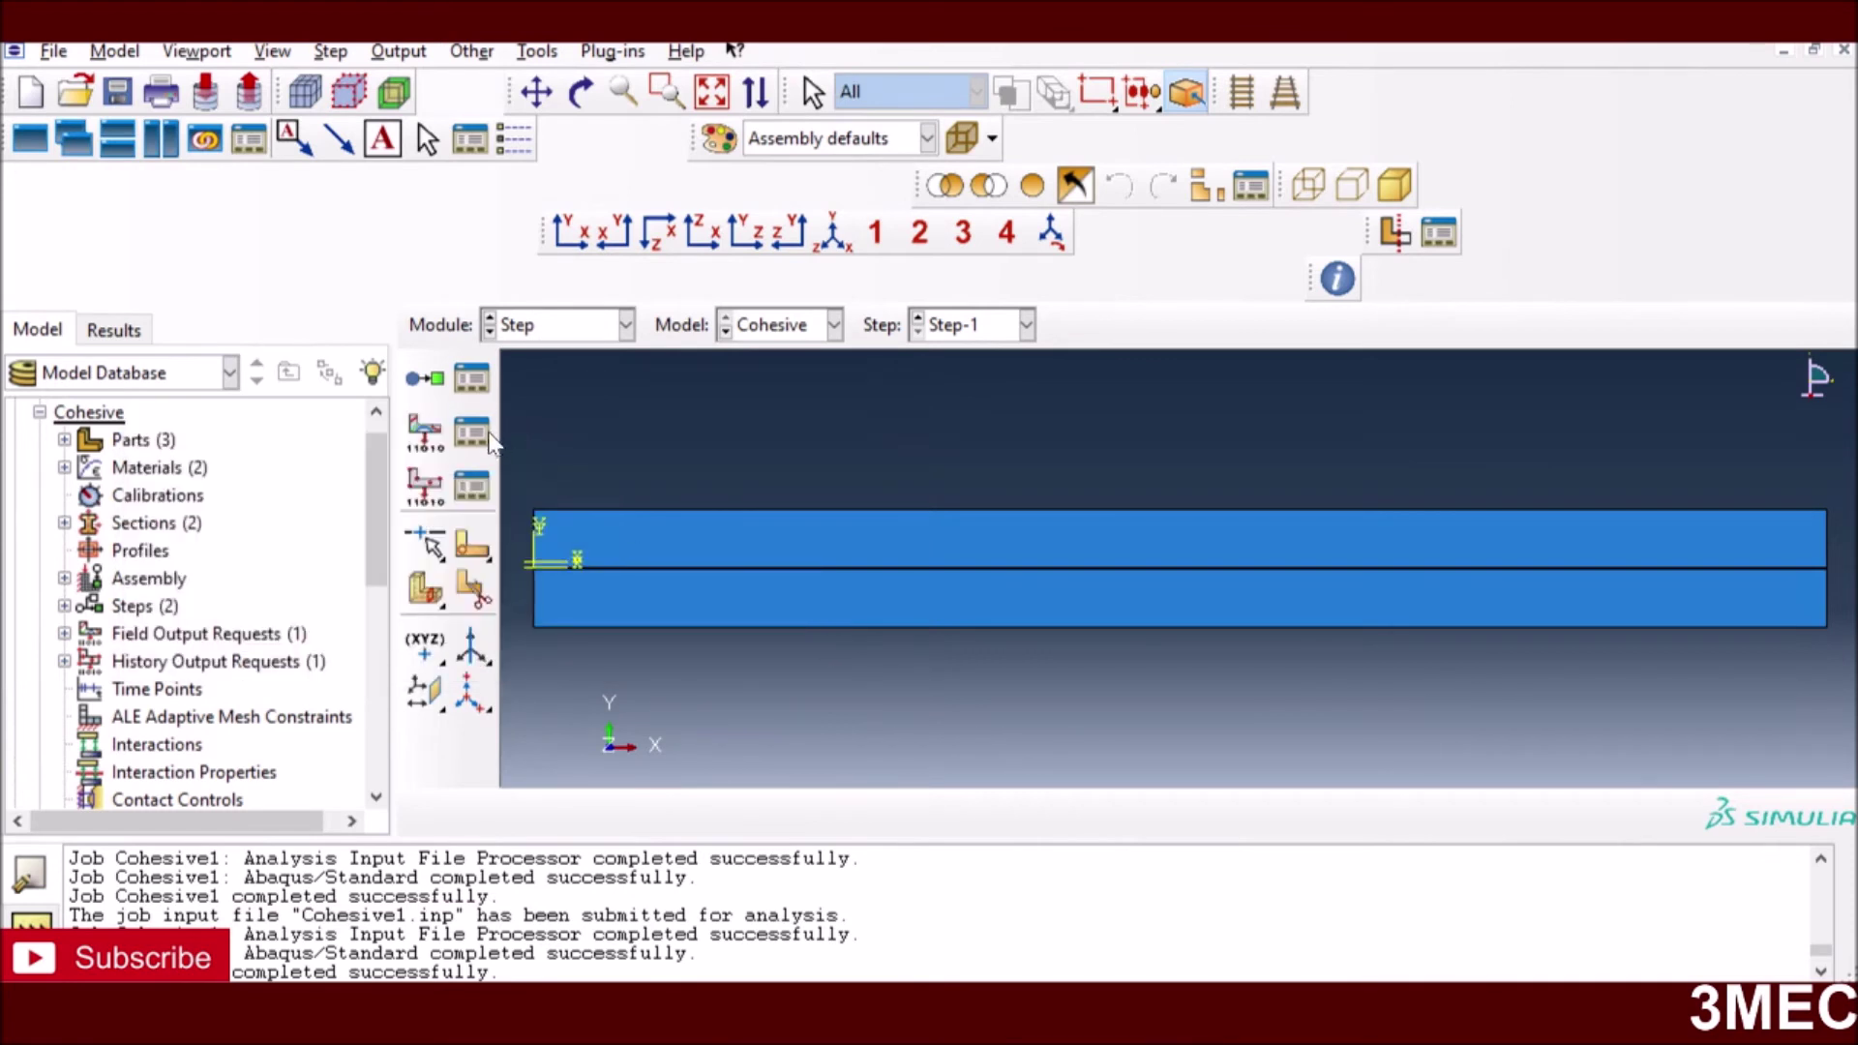
left_click(471, 433)
left_click(876, 296)
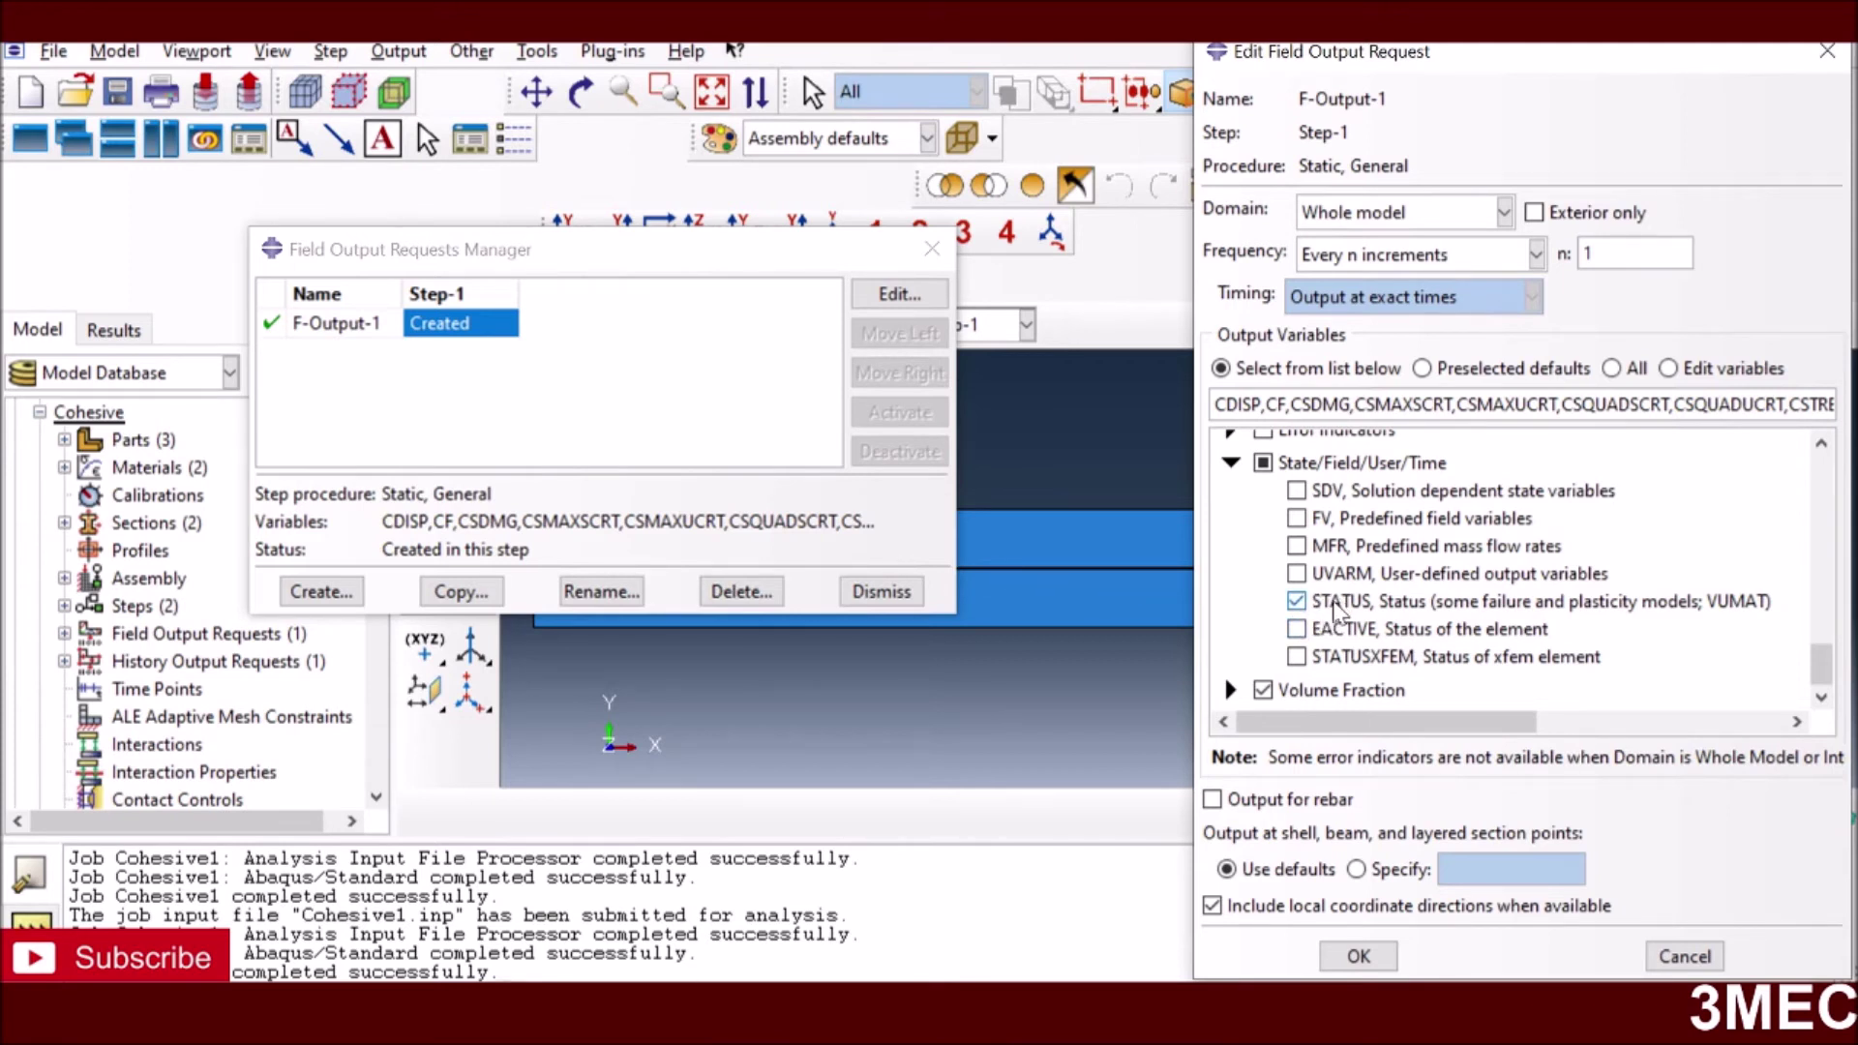
scroll(1368, 634, "up", 1)
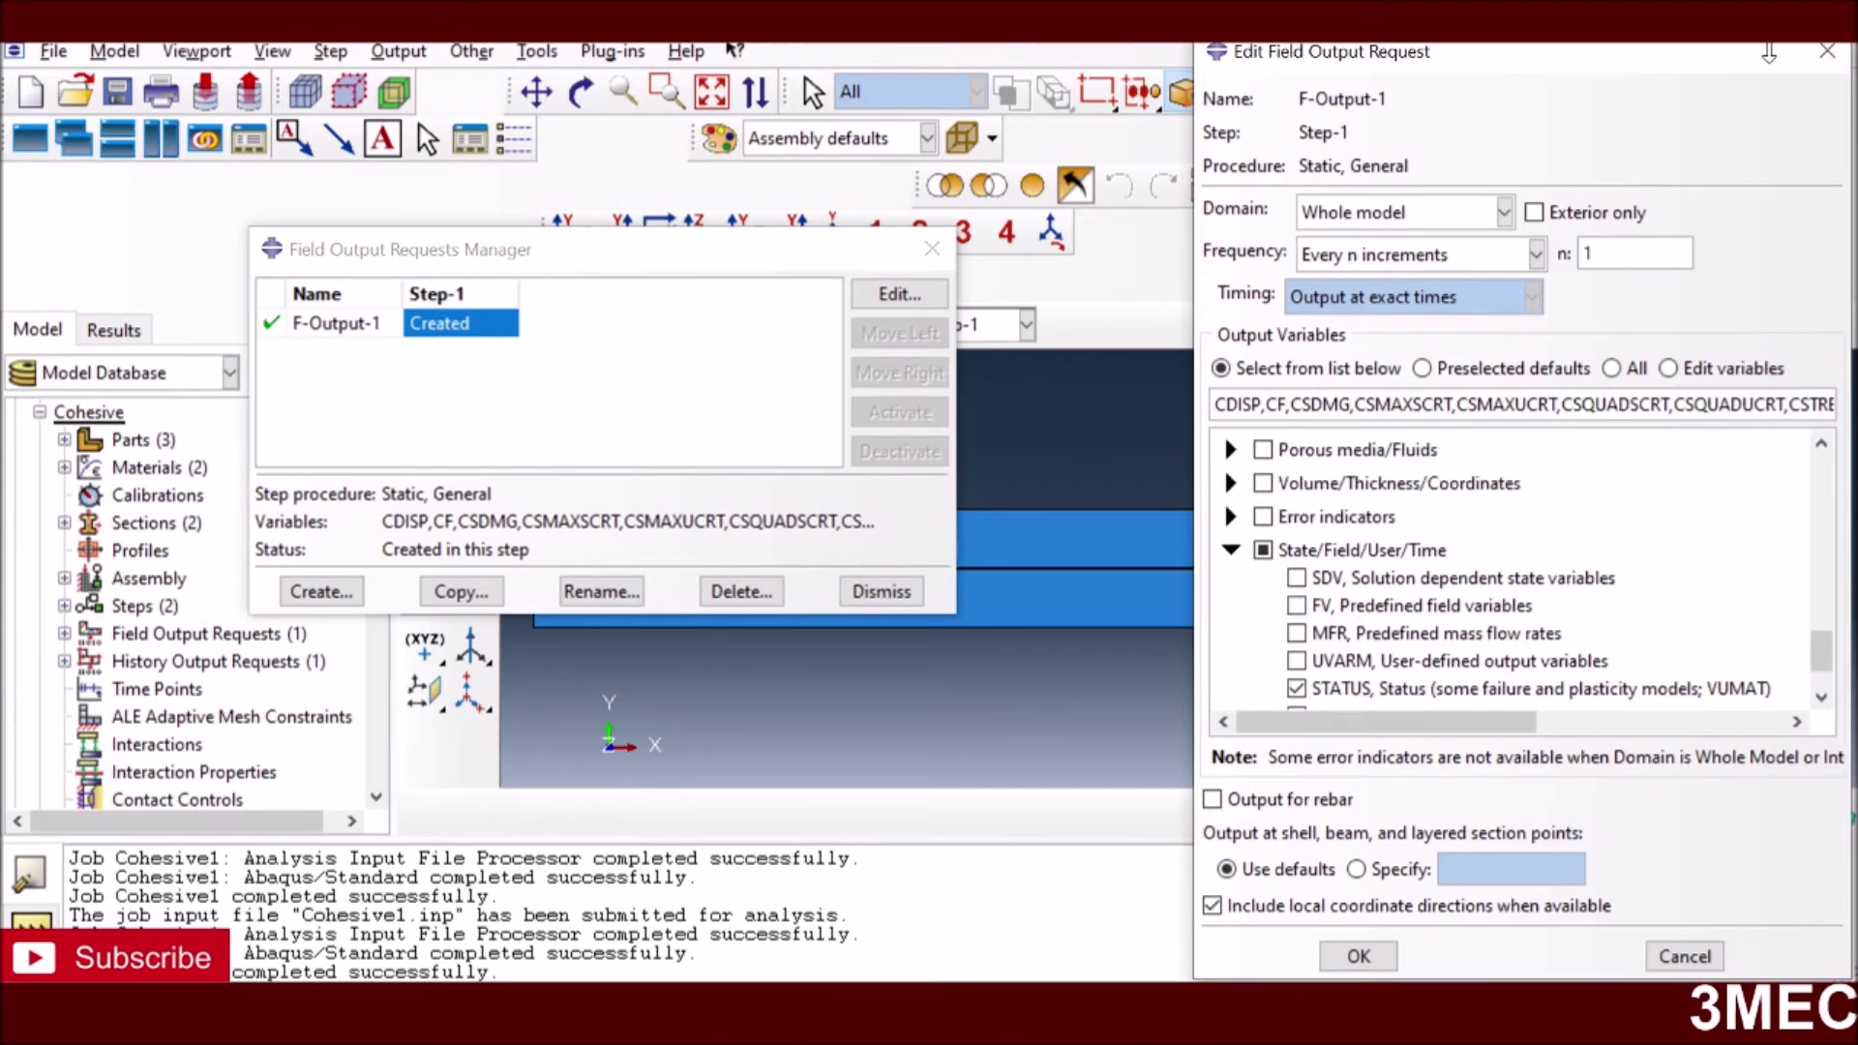
scroll(1297, 612, "up", 2)
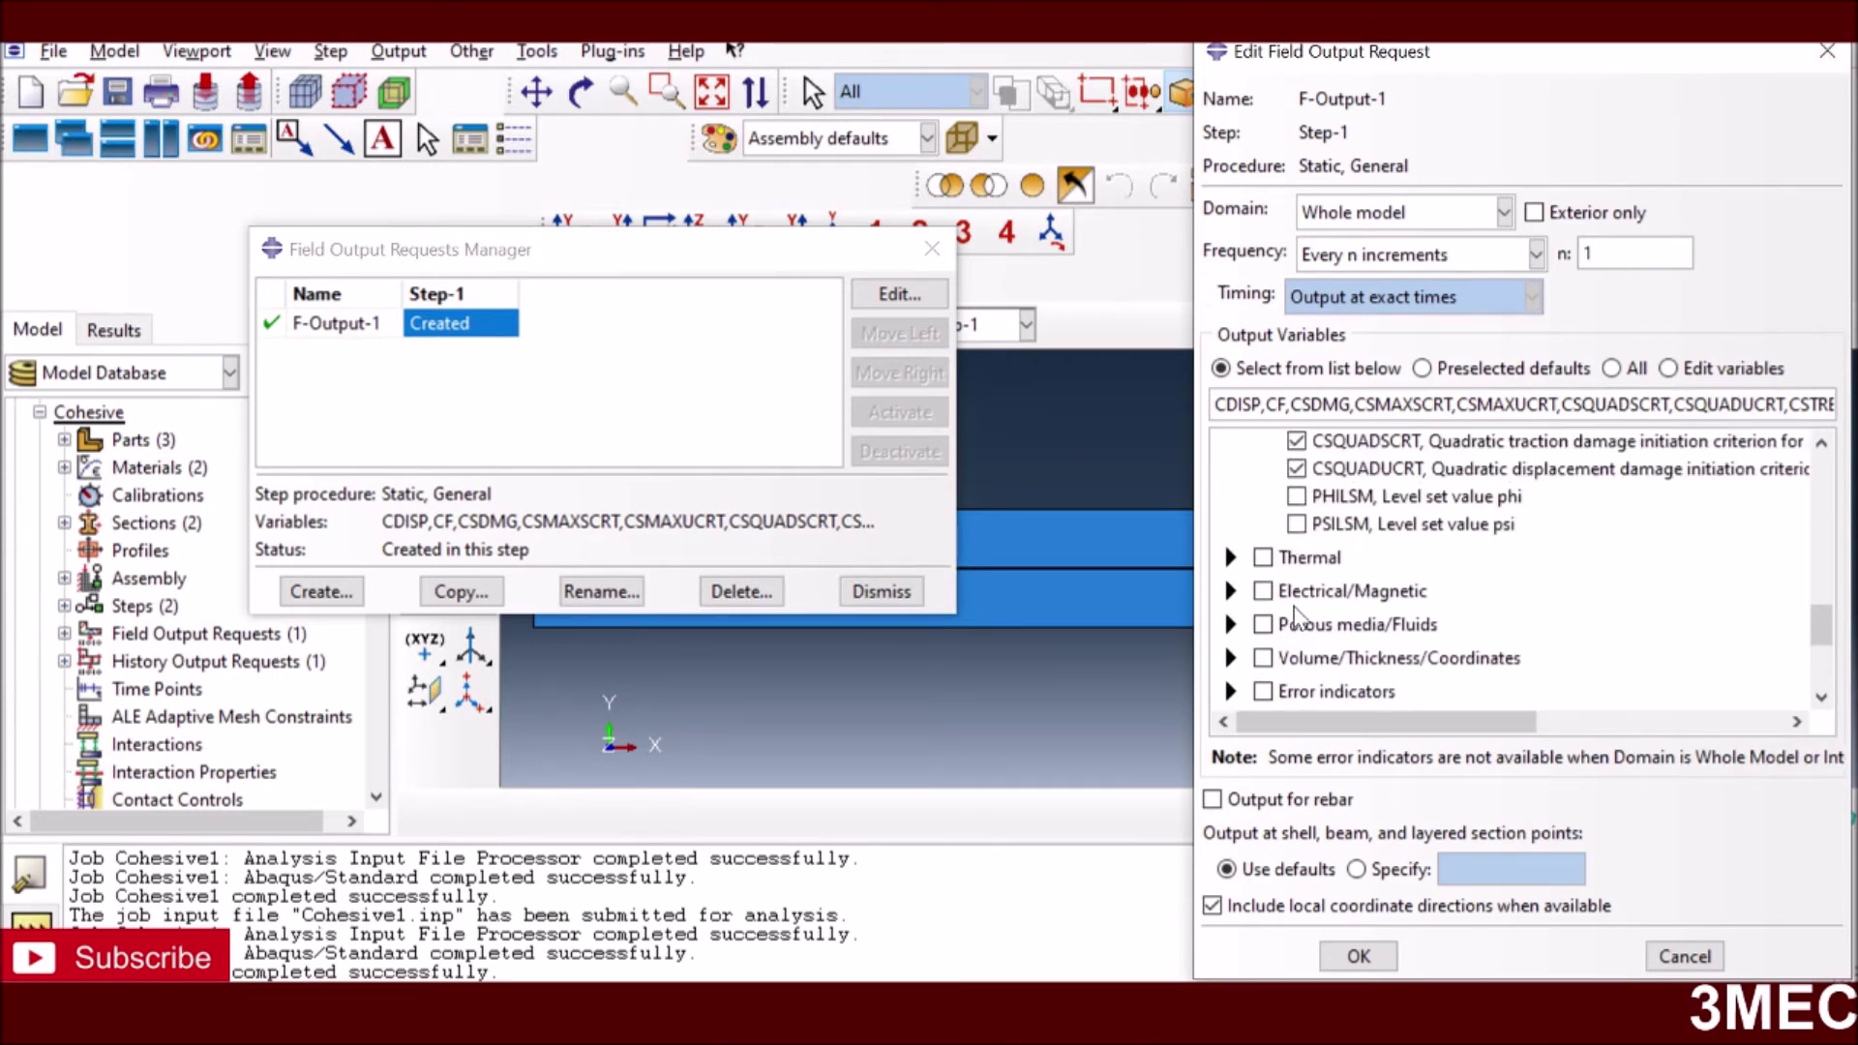
scroll(1295, 610, "up", 2)
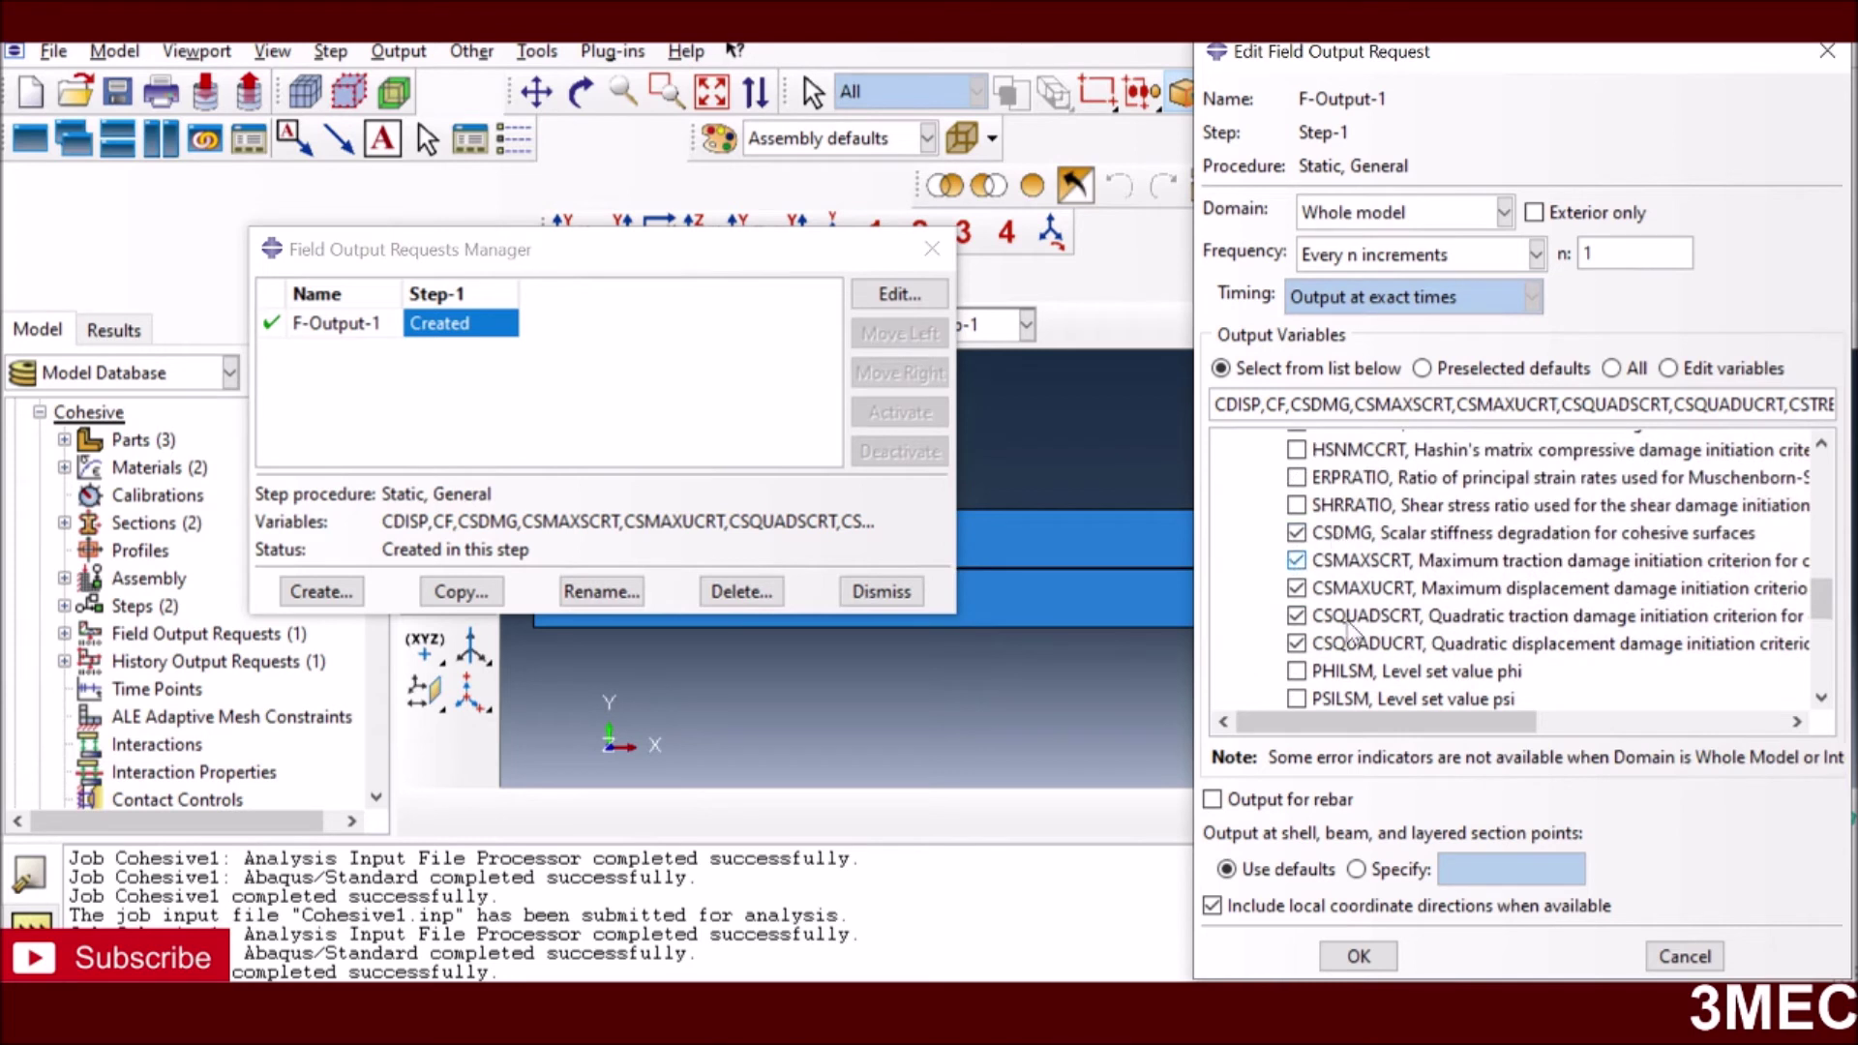
left_click(1680, 955)
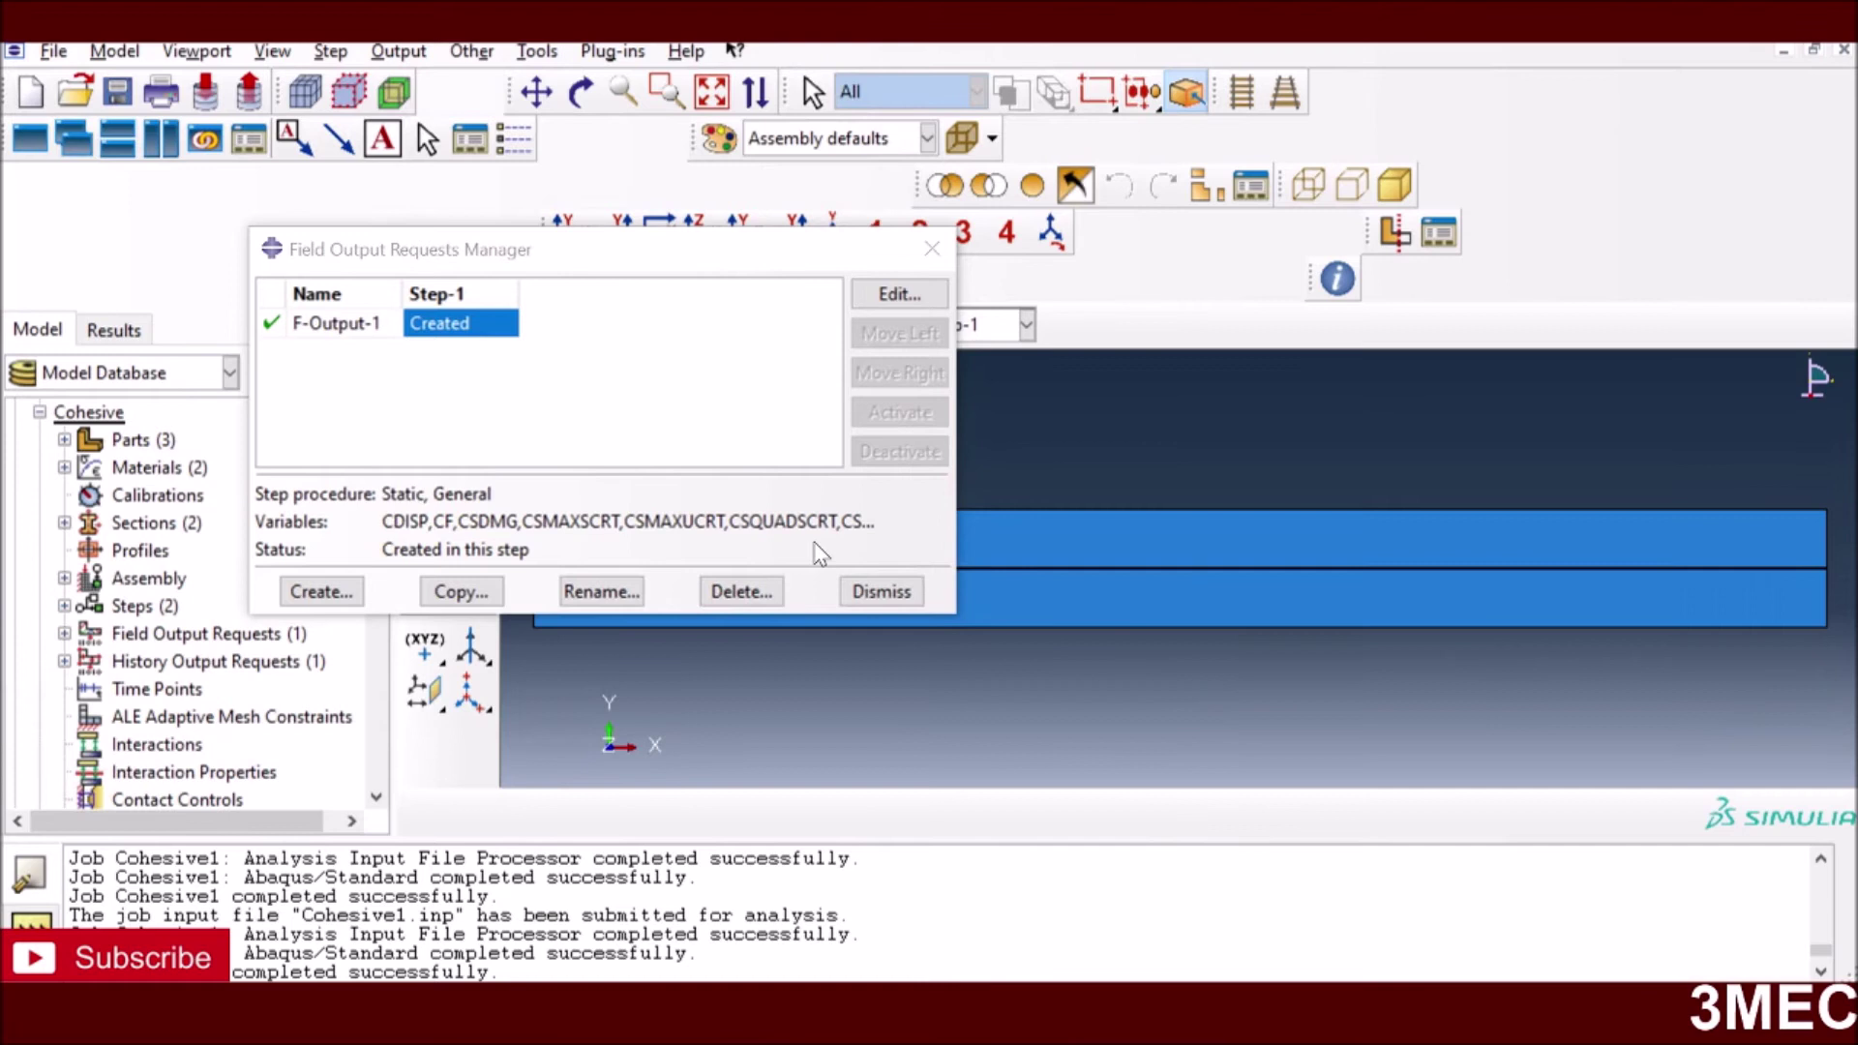
left_click(876, 591)
left_click(625, 324)
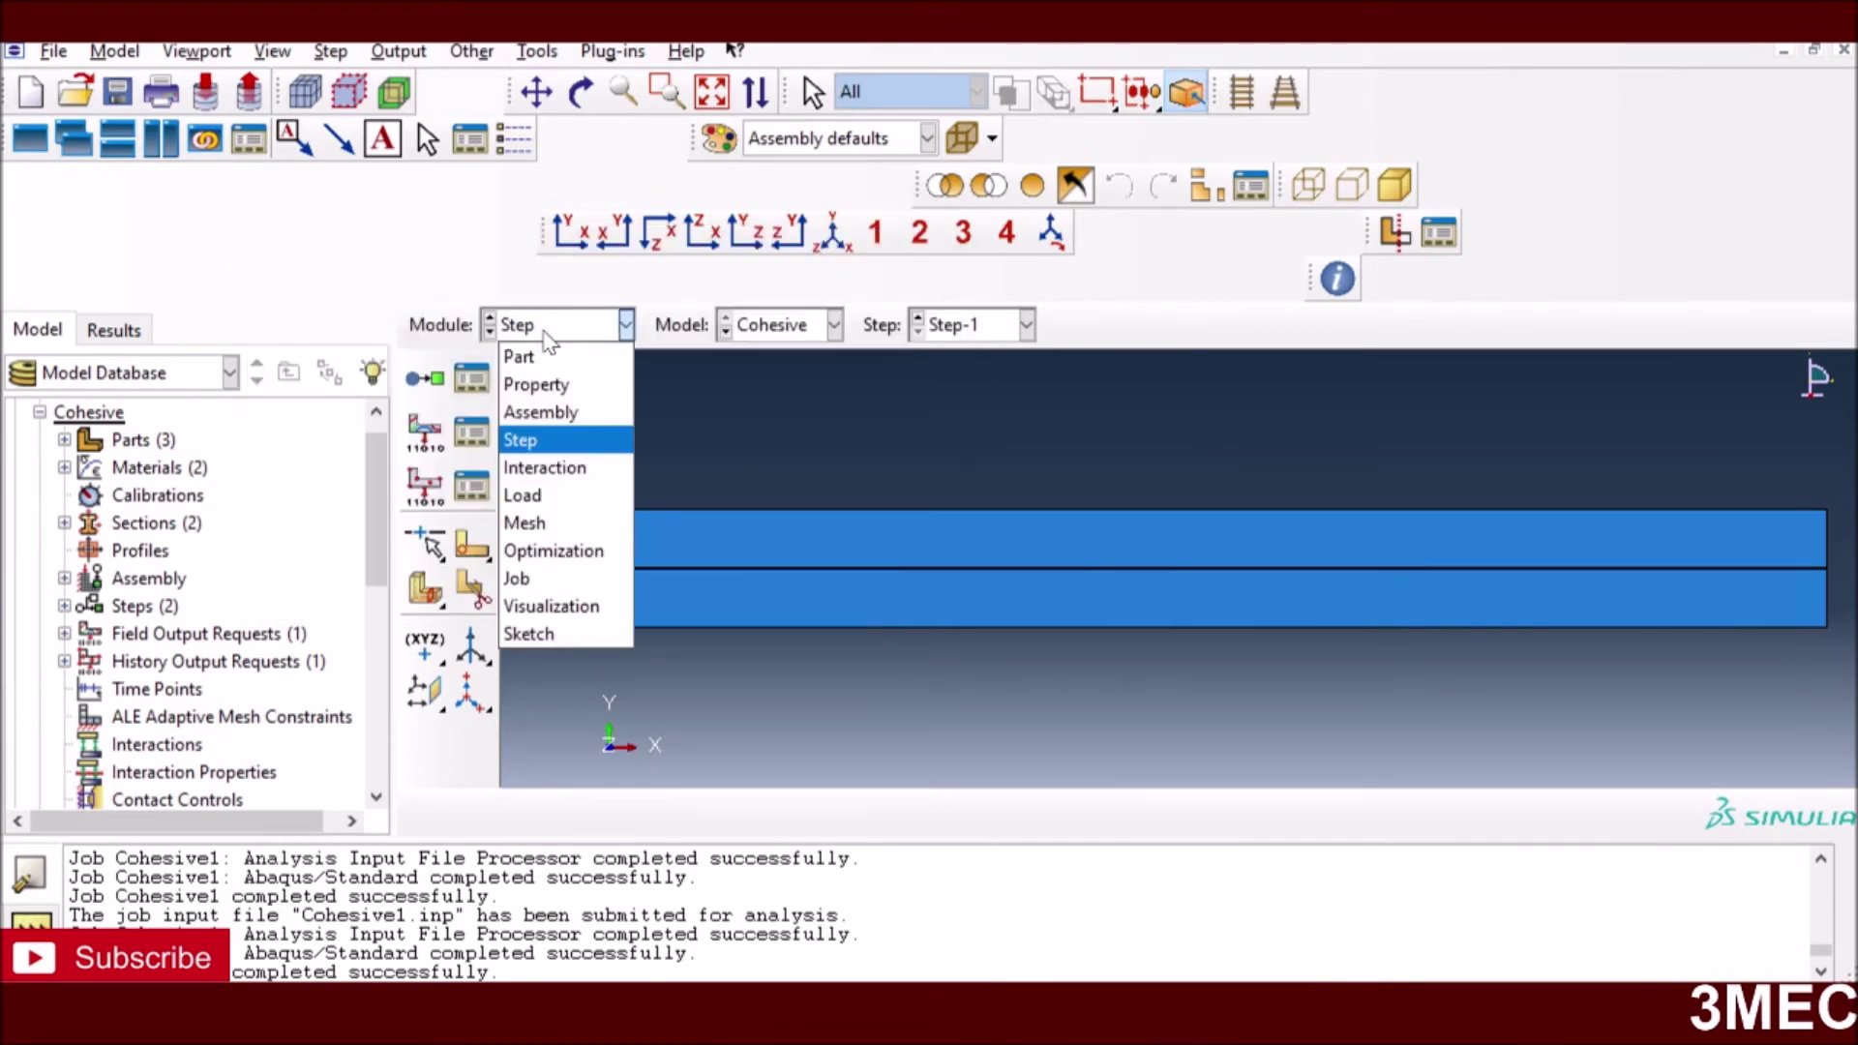
- Switch to the Interaction module and zoom into the interface's right end
left_click(528, 469)
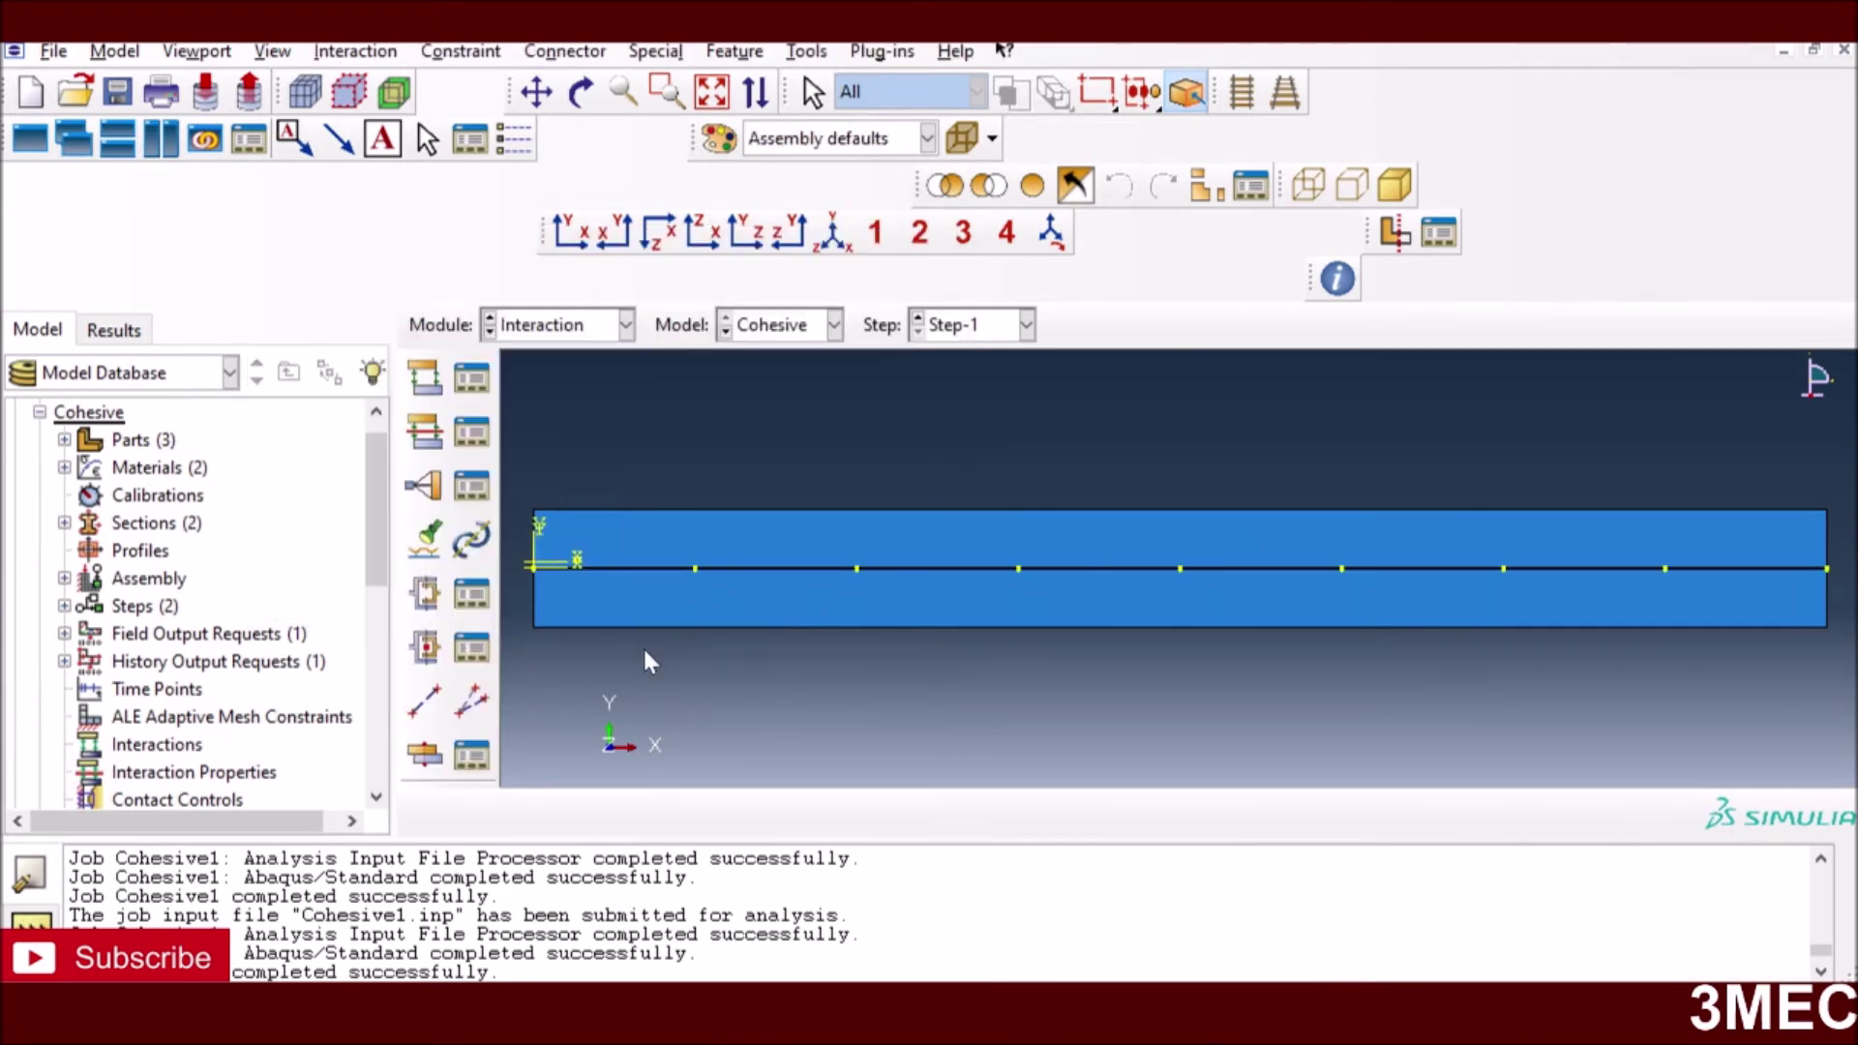
scroll(1820, 562, "up", 5)
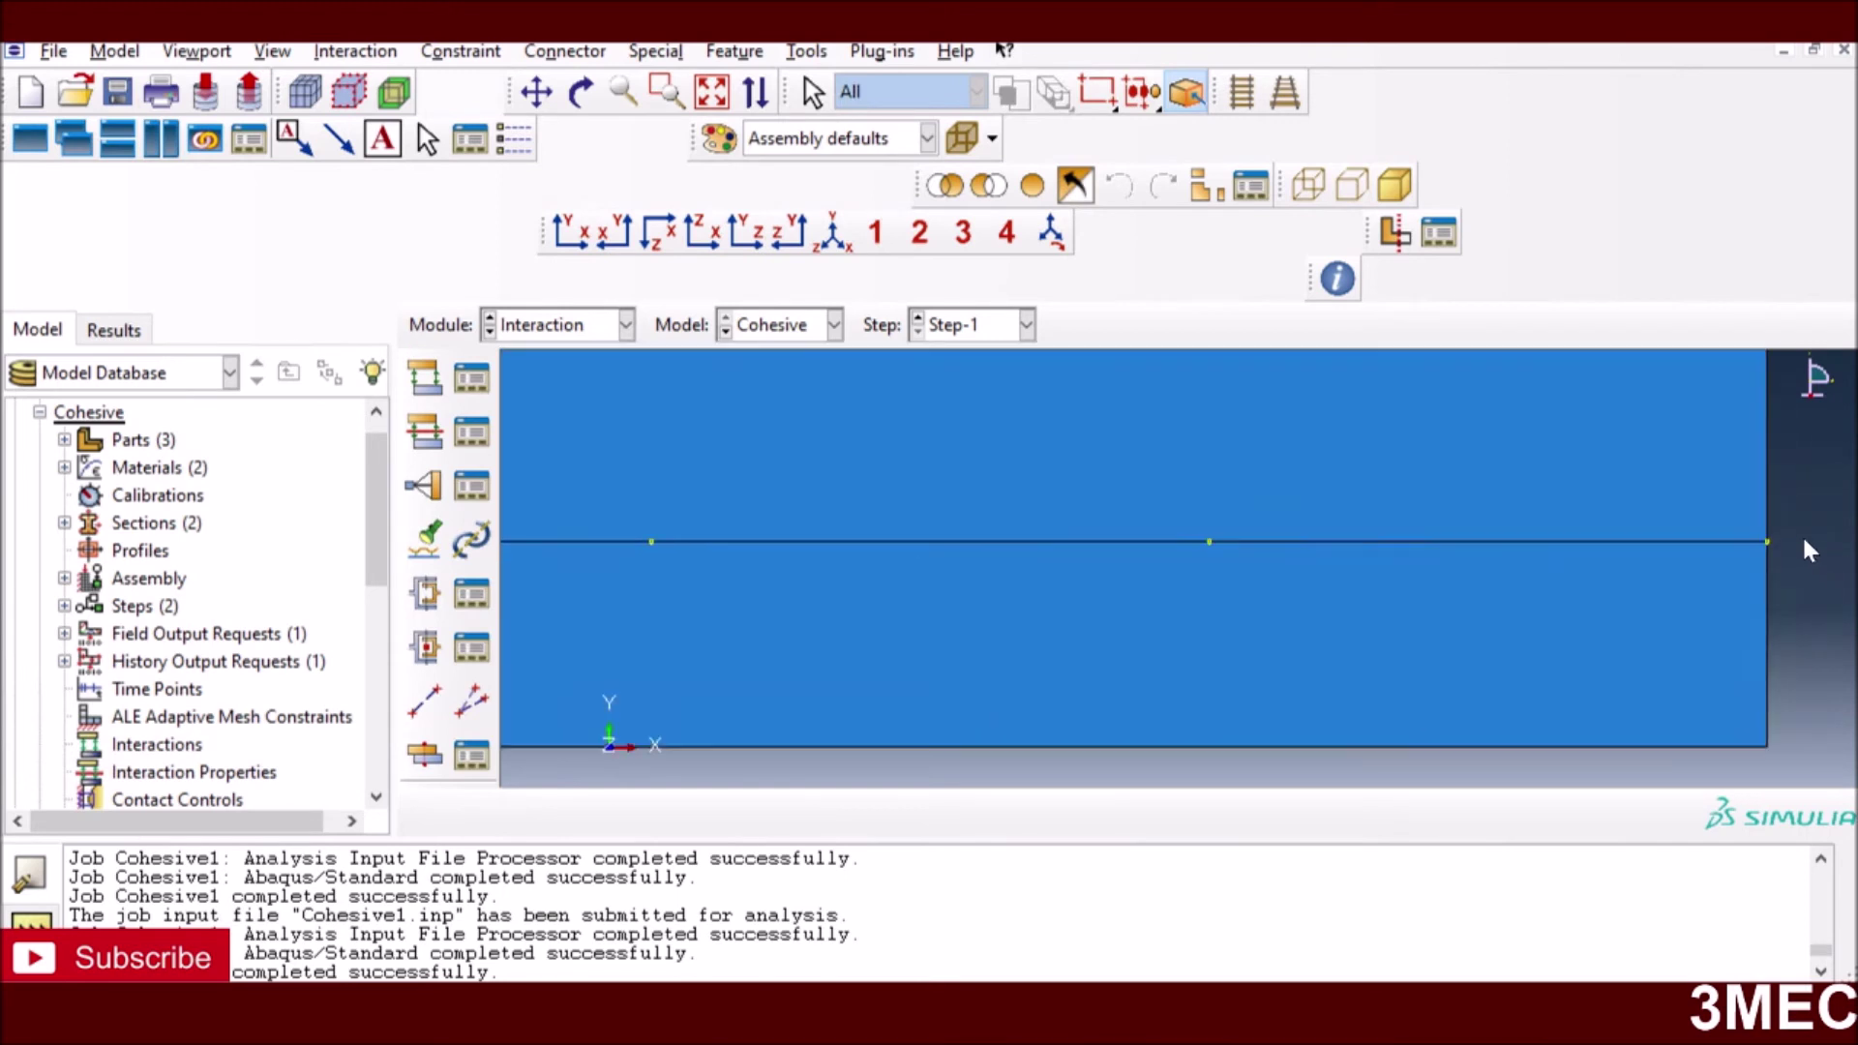
scroll(1787, 569, "up", 3)
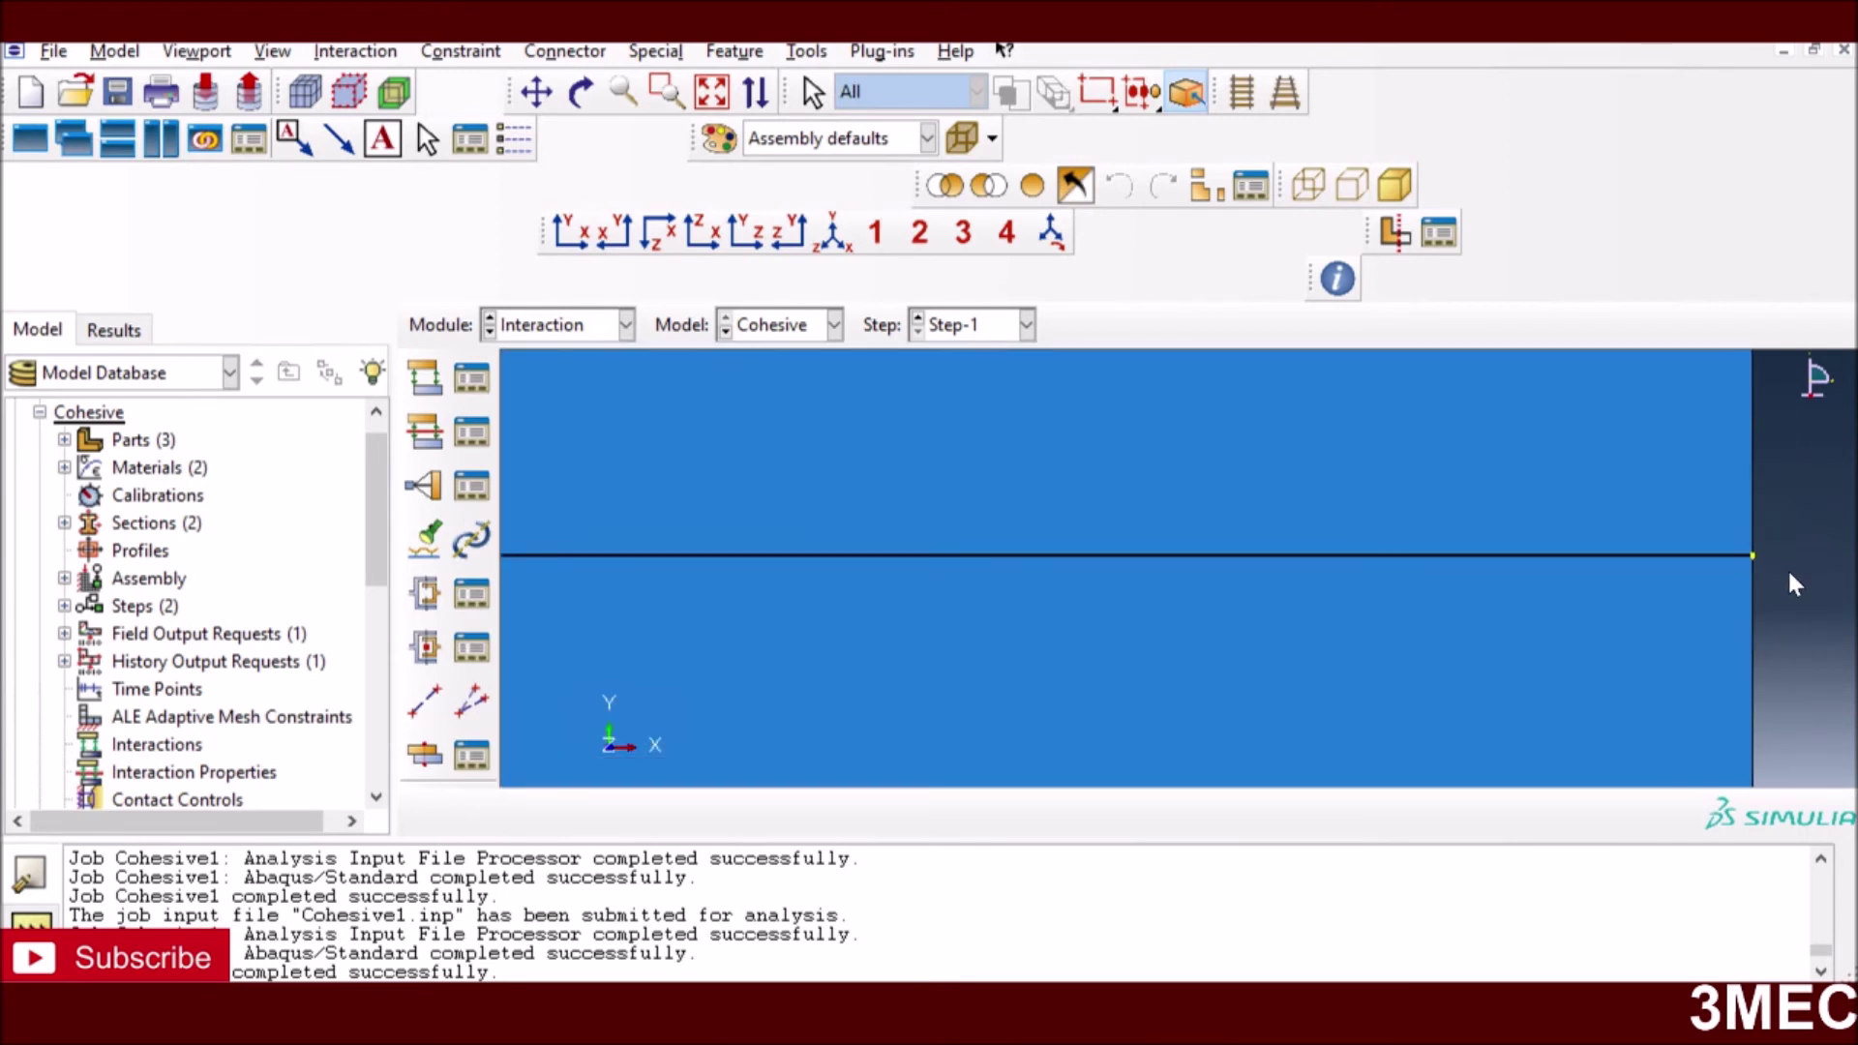
scroll(1732, 549, "up", 5)
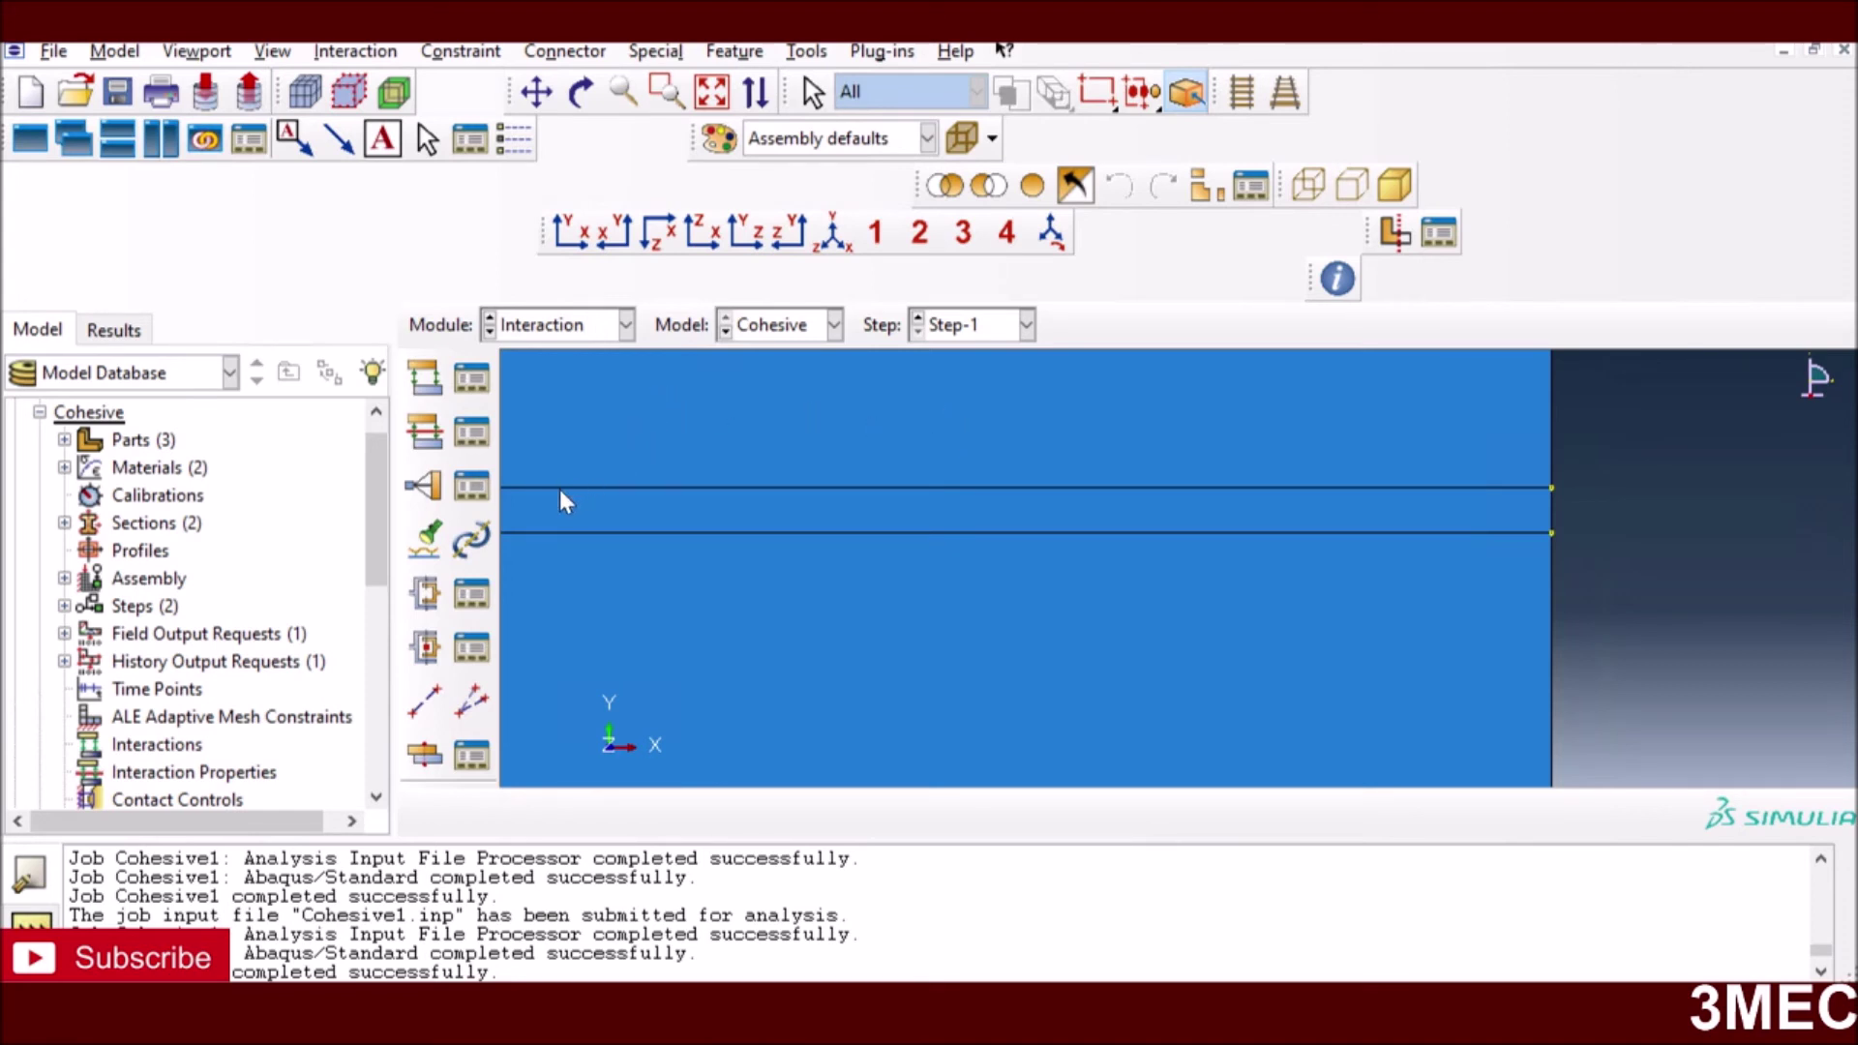
- Begin a Tie constraint with Surface as the master type, refitting the whole beam
left_click(472, 487)
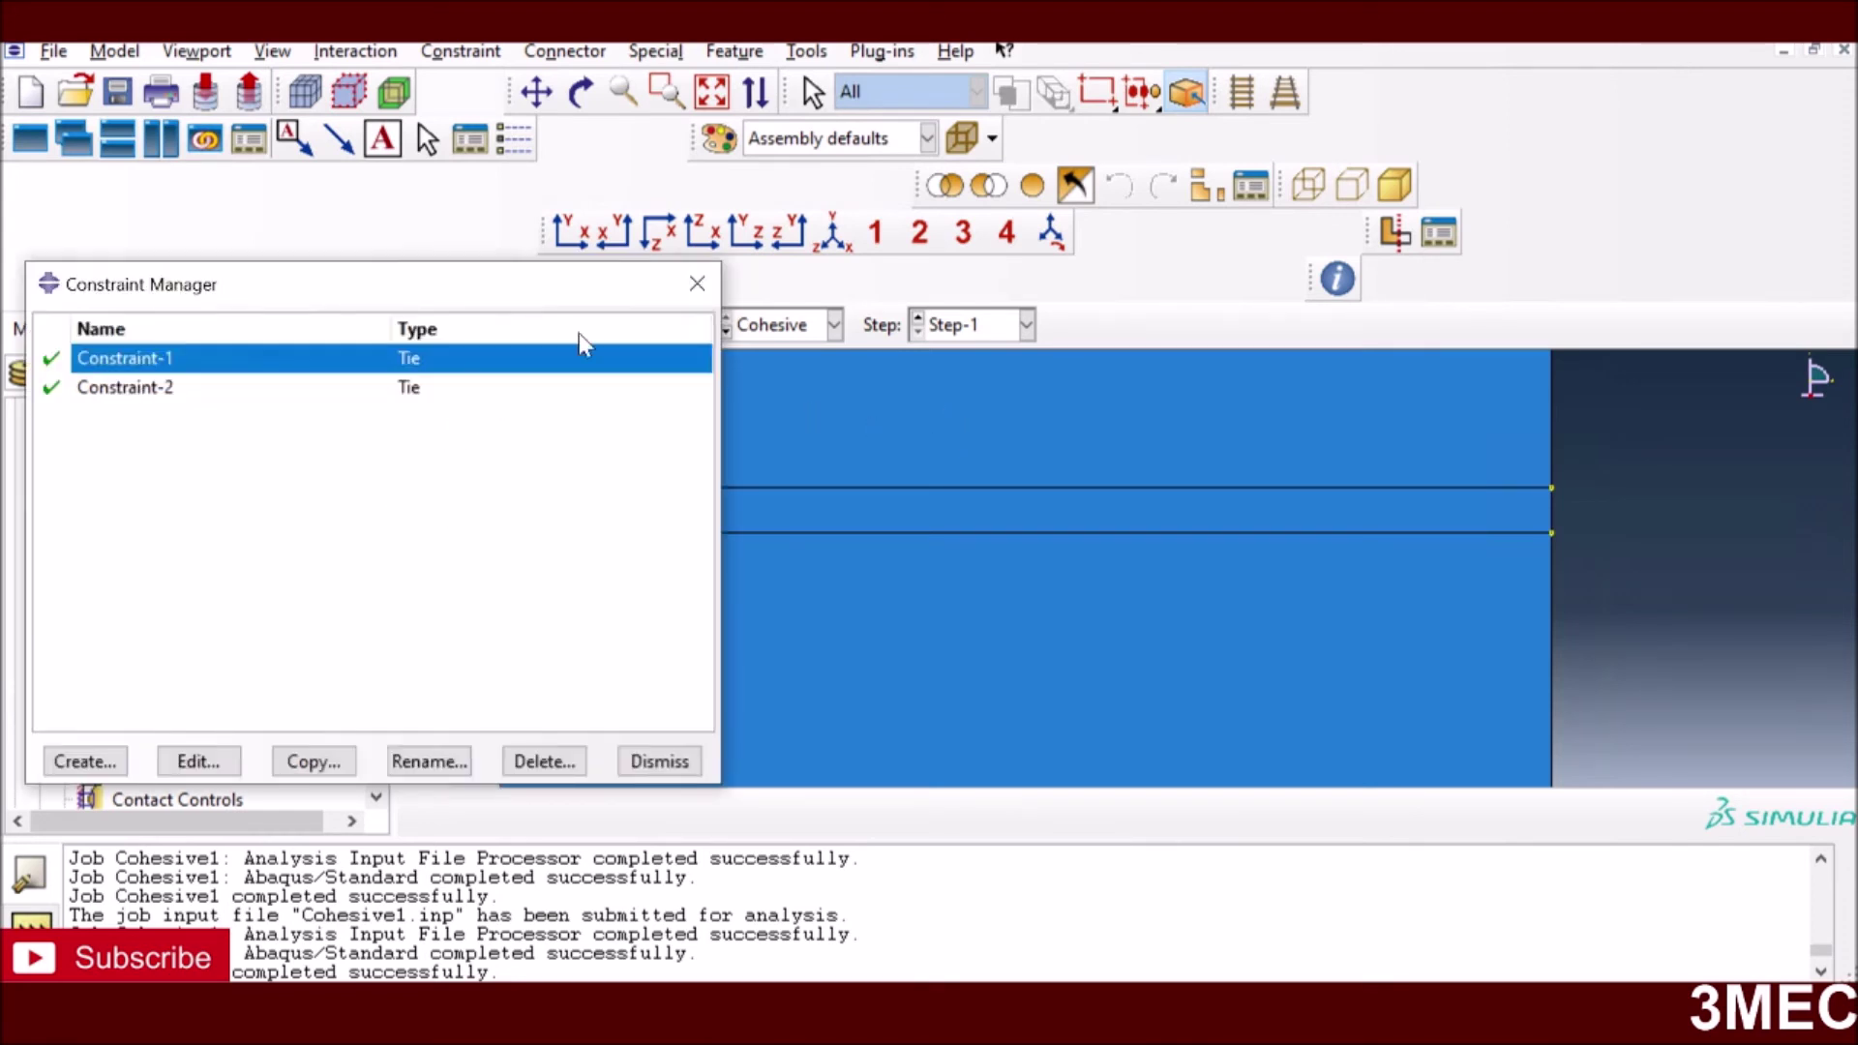
left_click(695, 286)
left_click(426, 484)
left_click(363, 643)
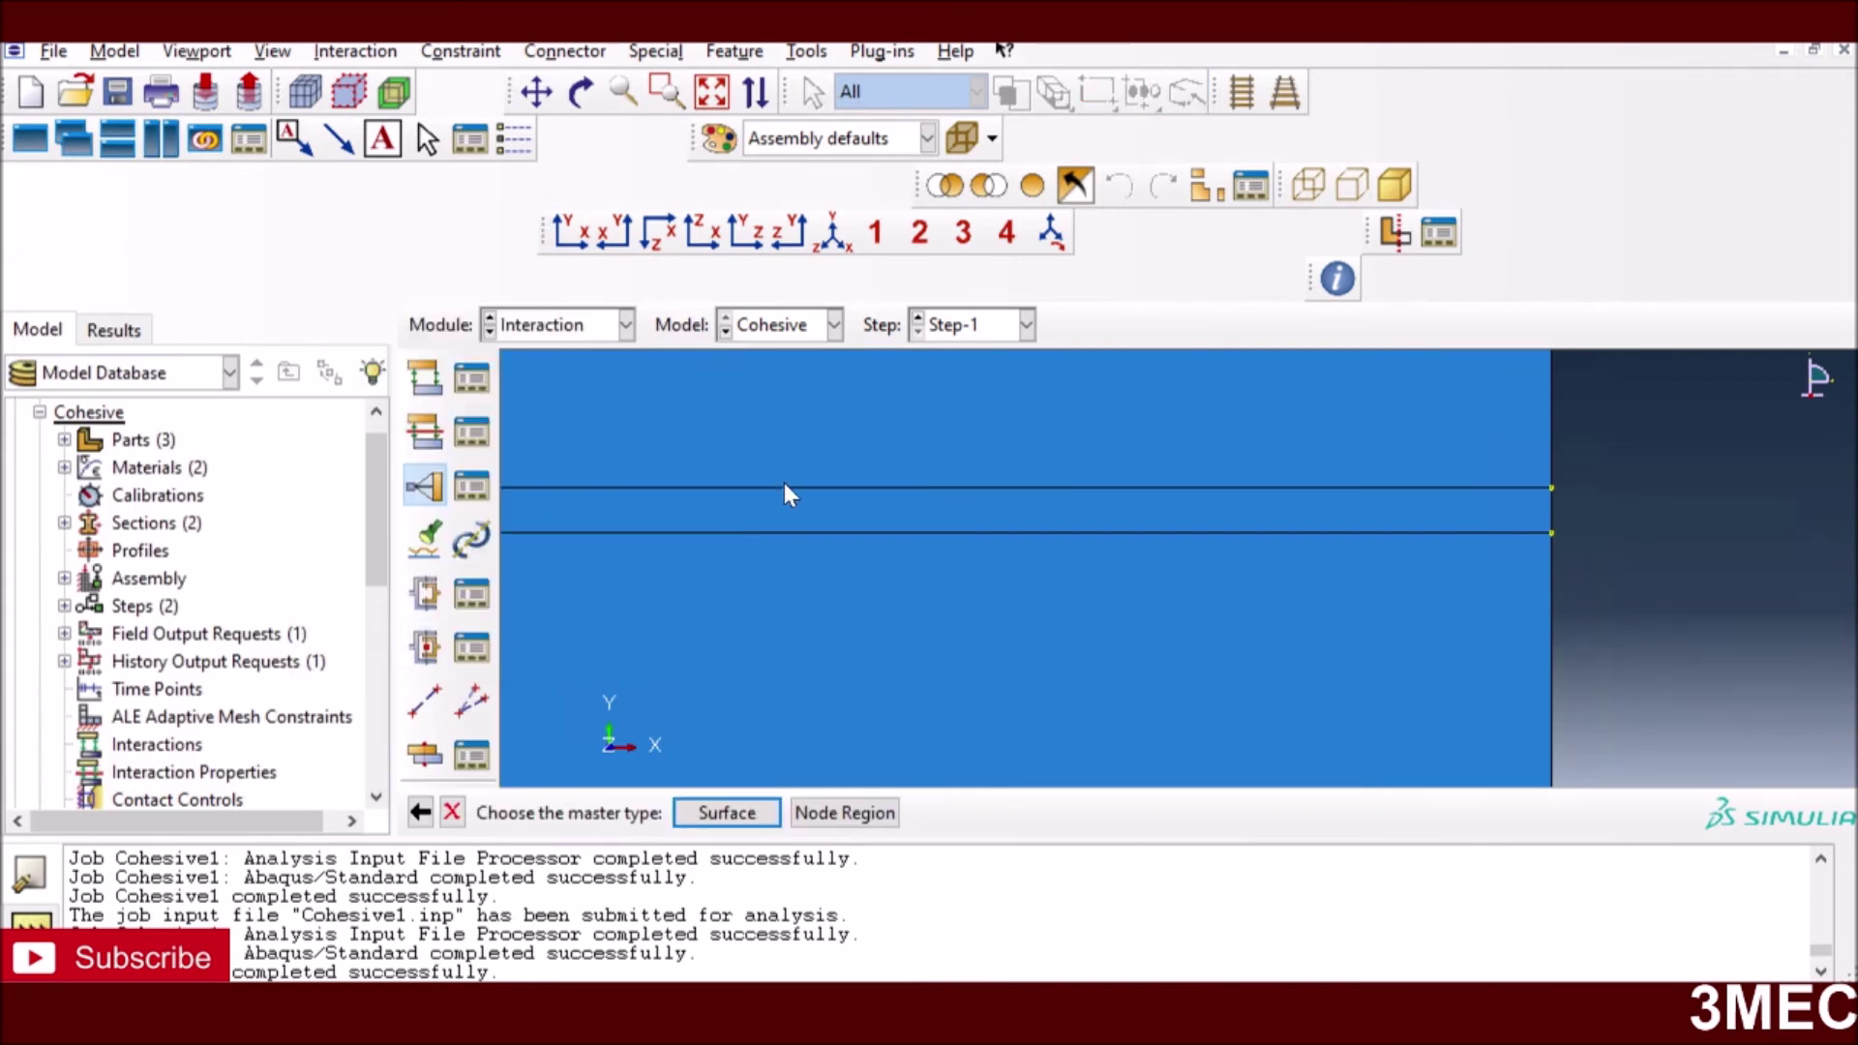
left_click(727, 813)
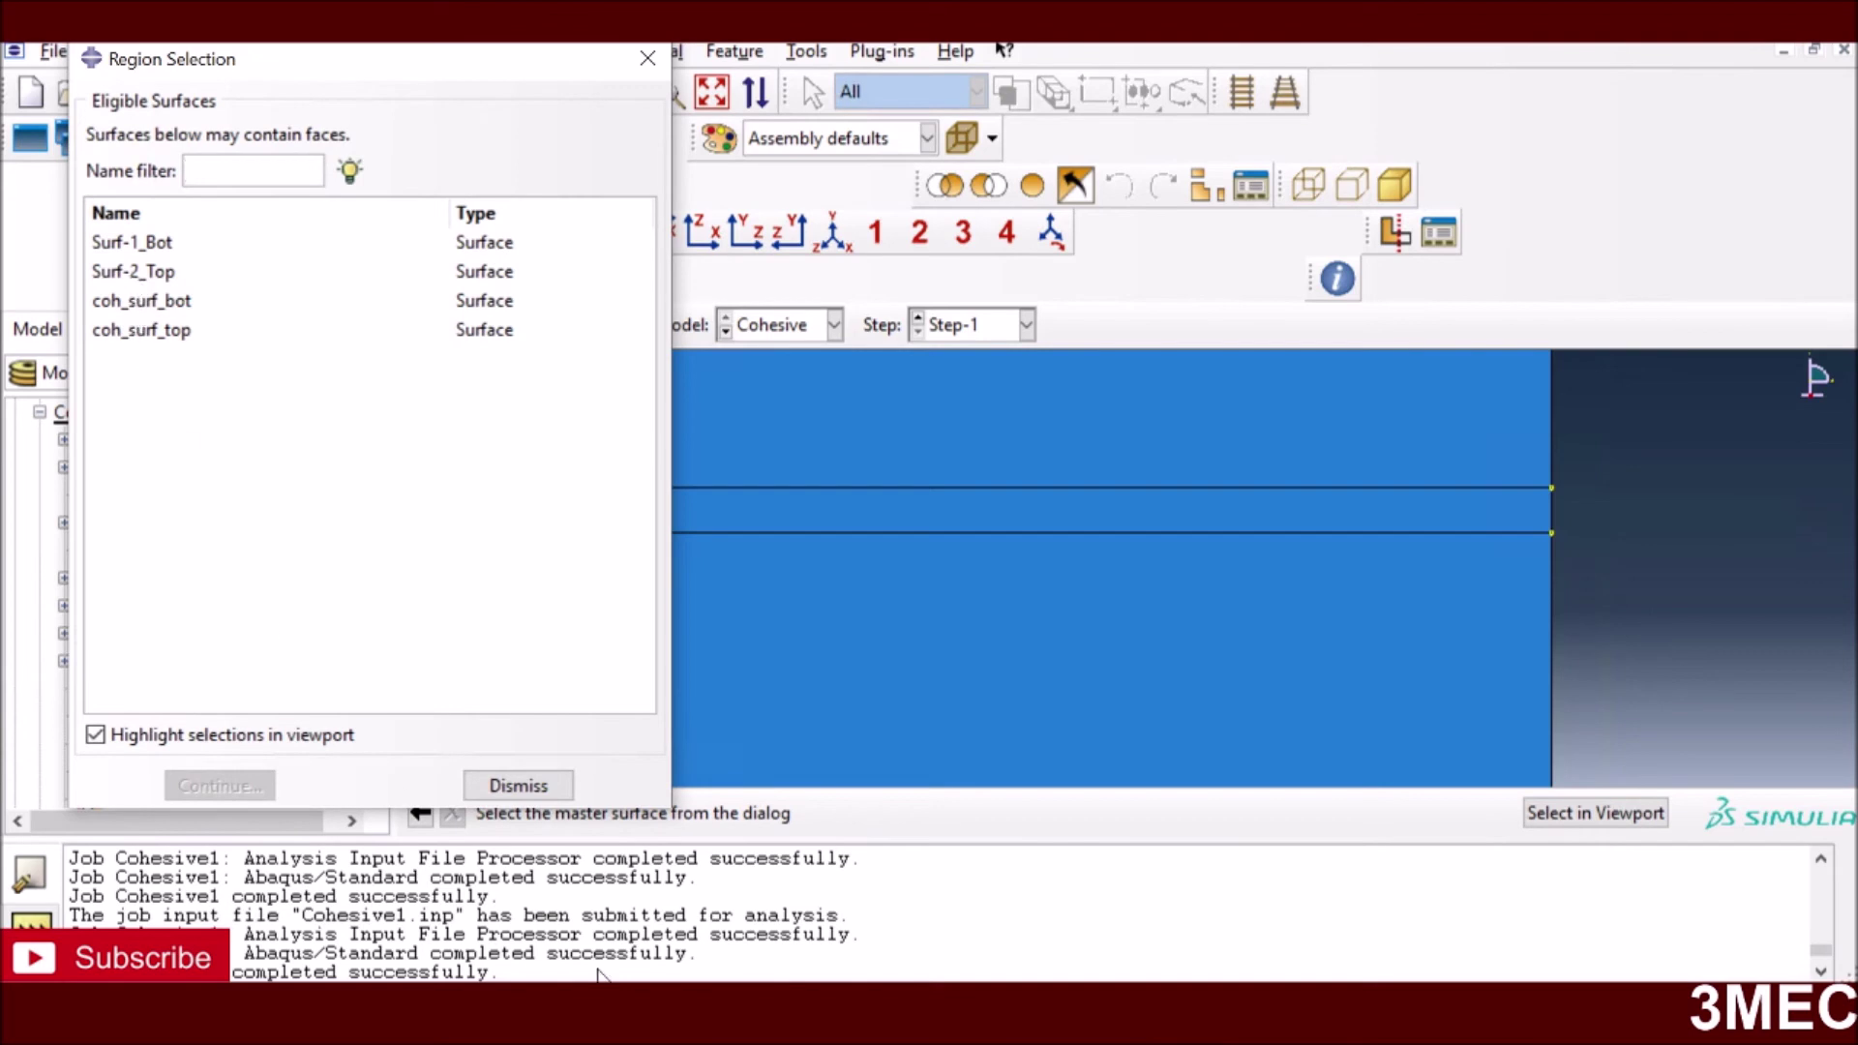
left_click(510, 787)
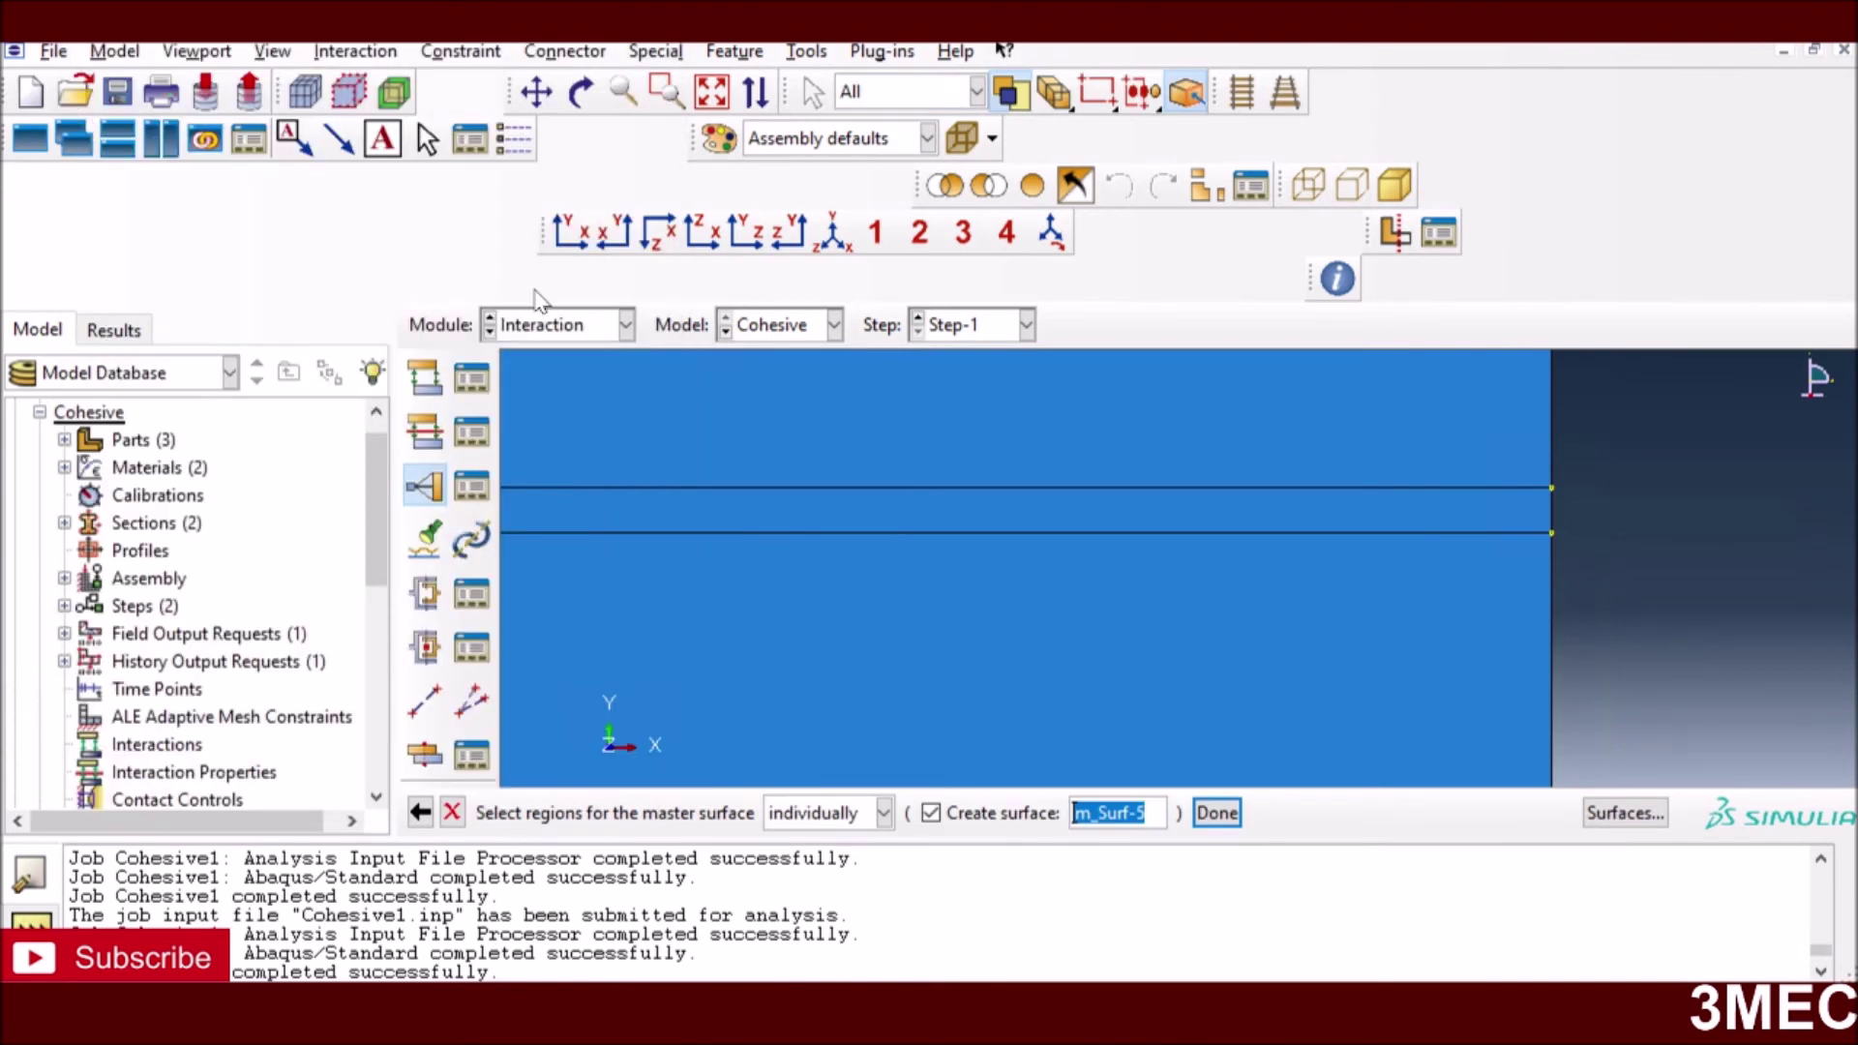
left_click(711, 91)
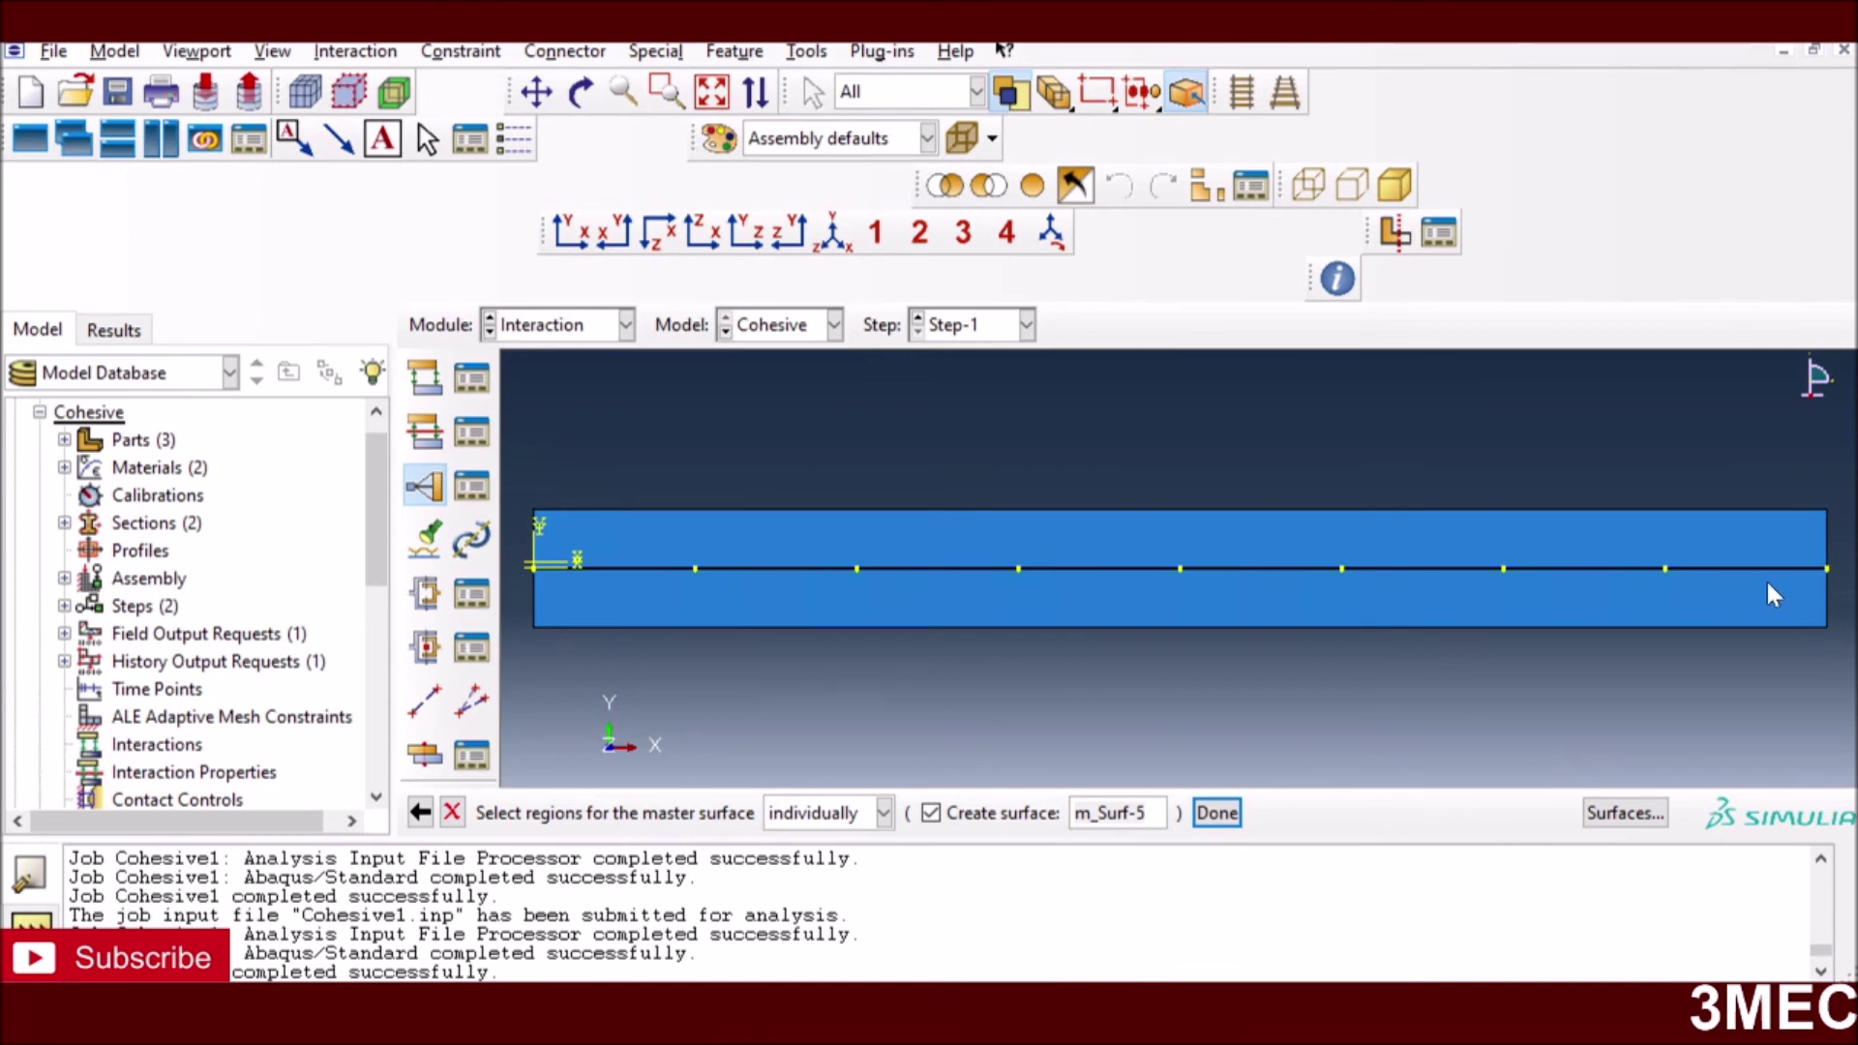
left_click(626, 326)
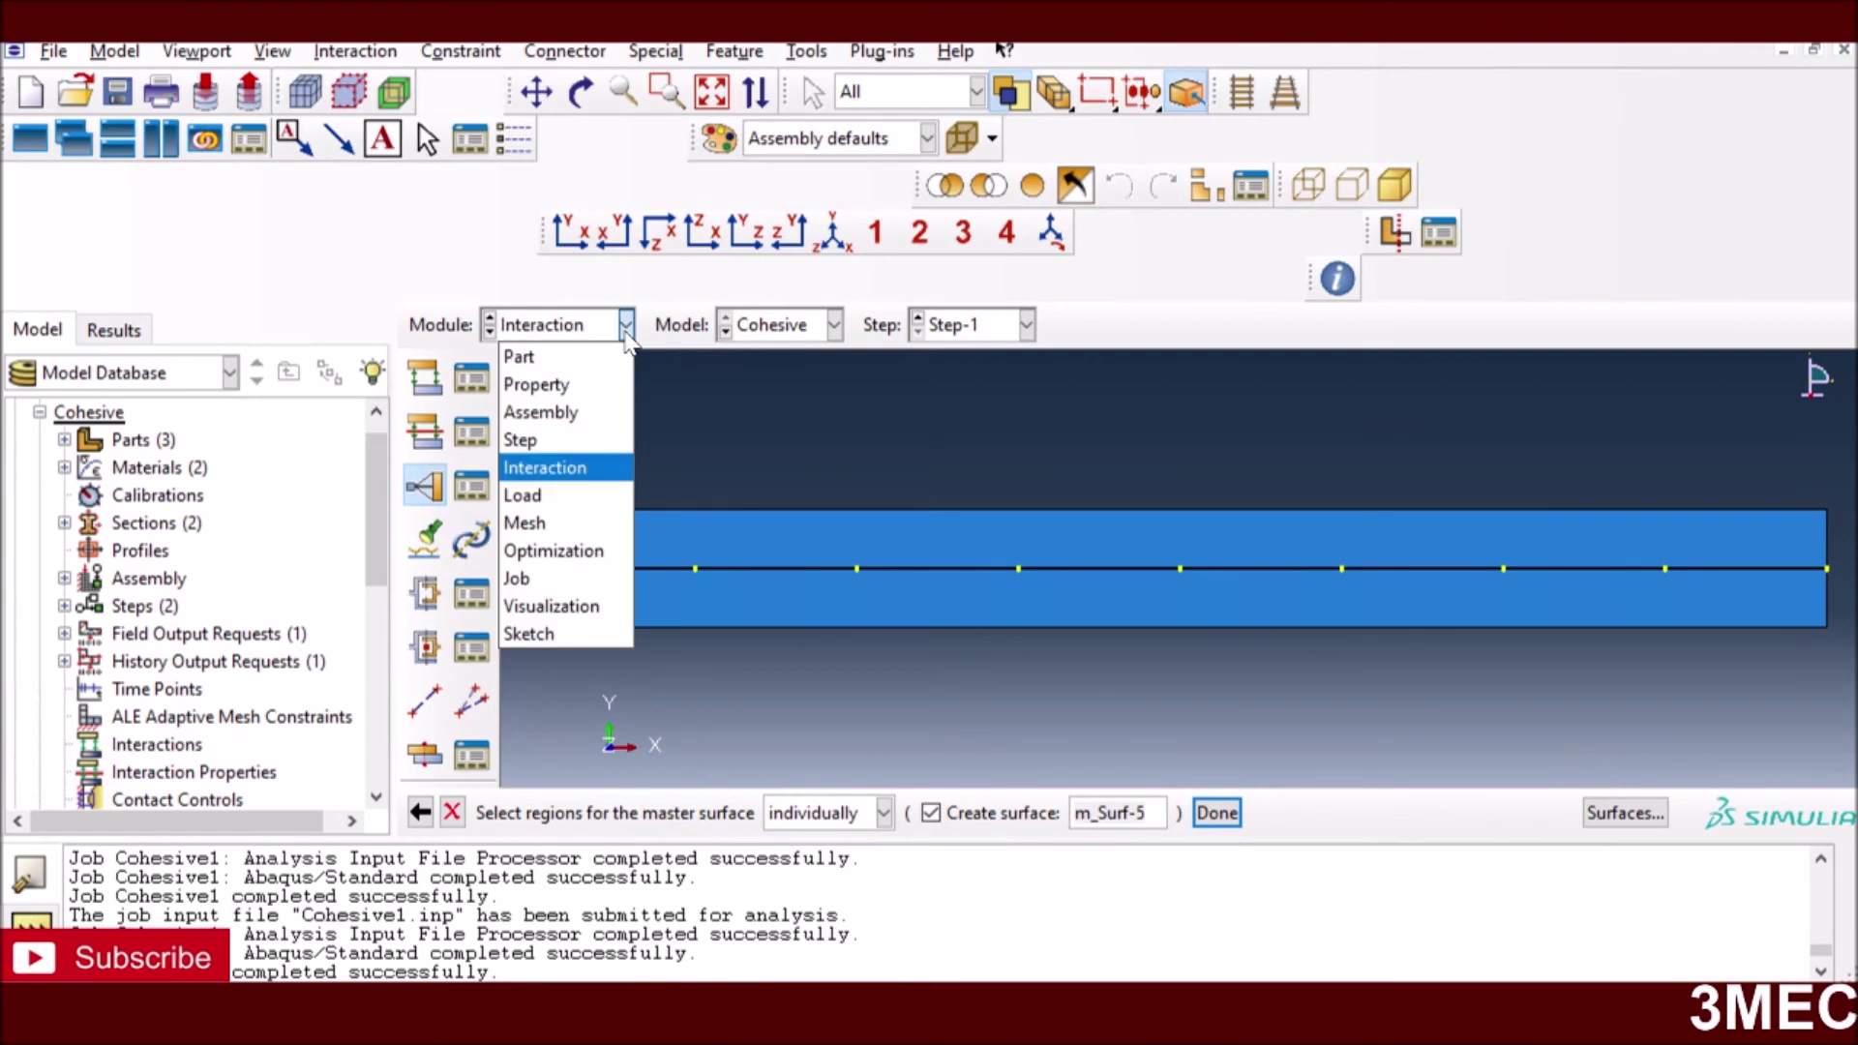
- In the Load module, confirm that no loads are defined
left_click(528, 496)
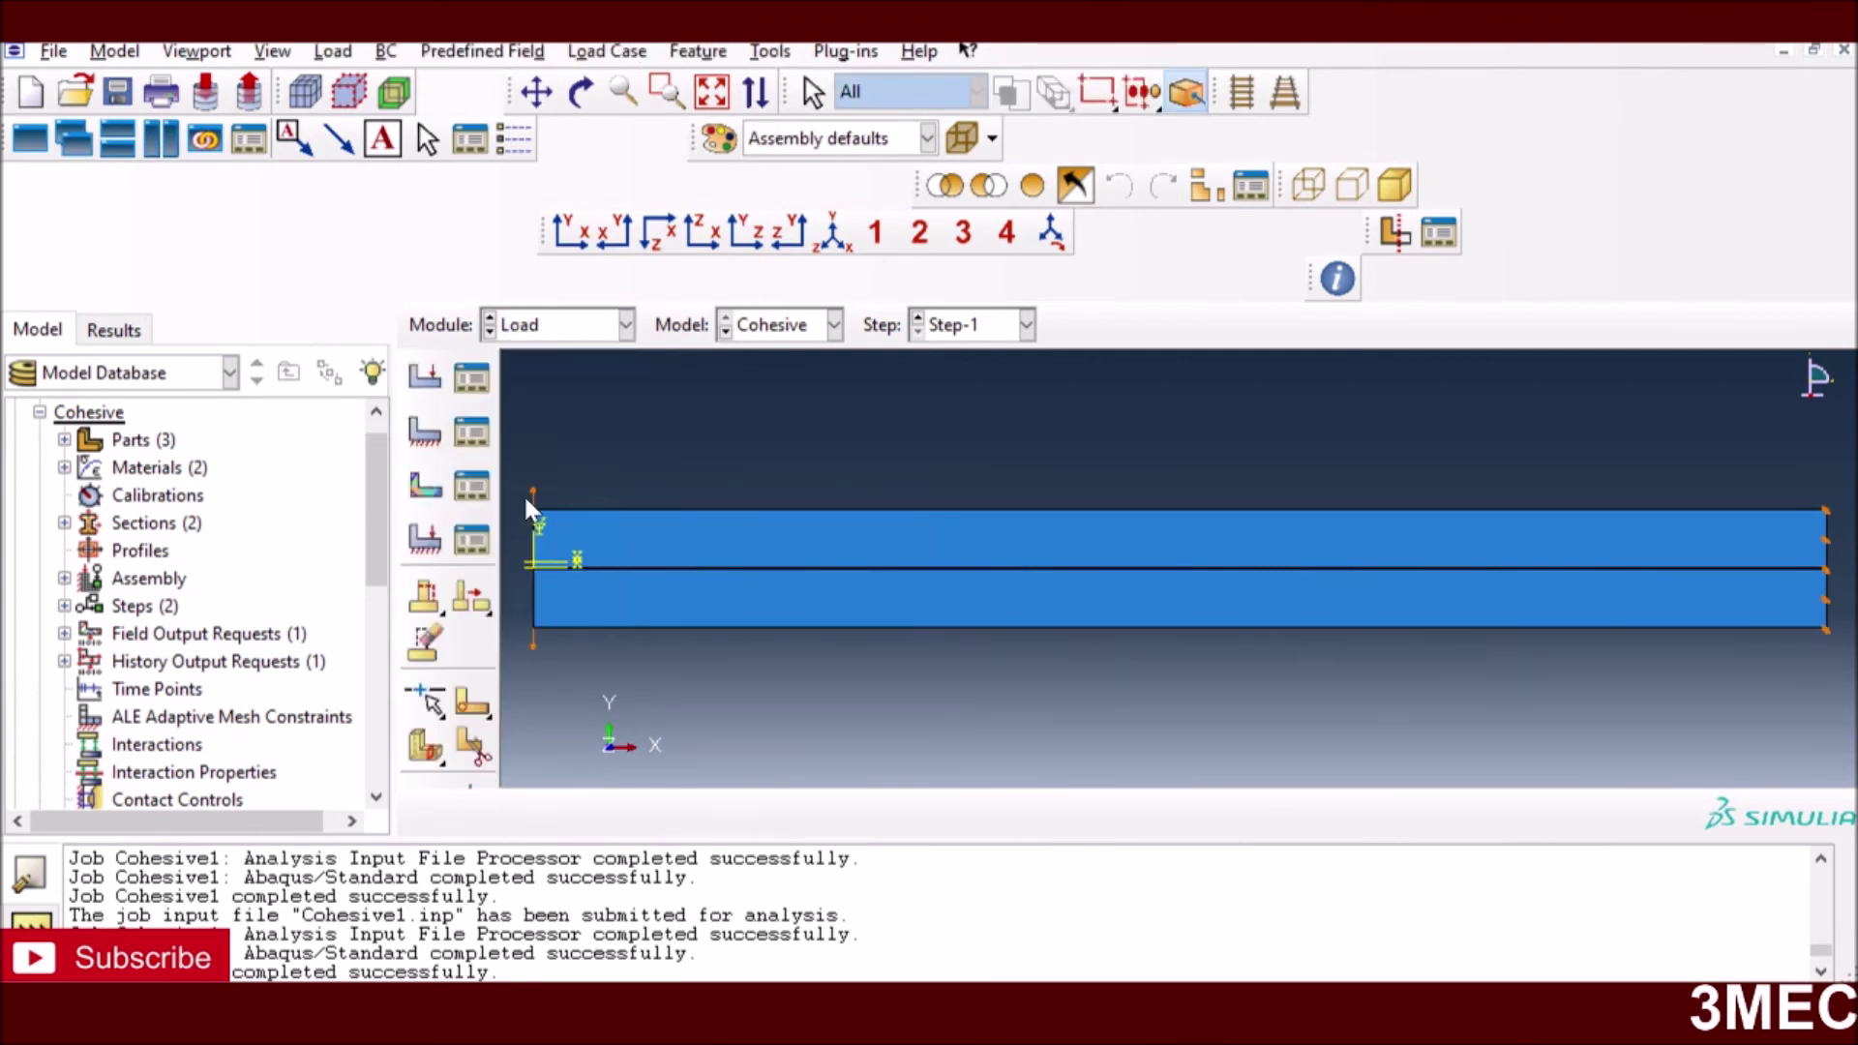
left_click(471, 377)
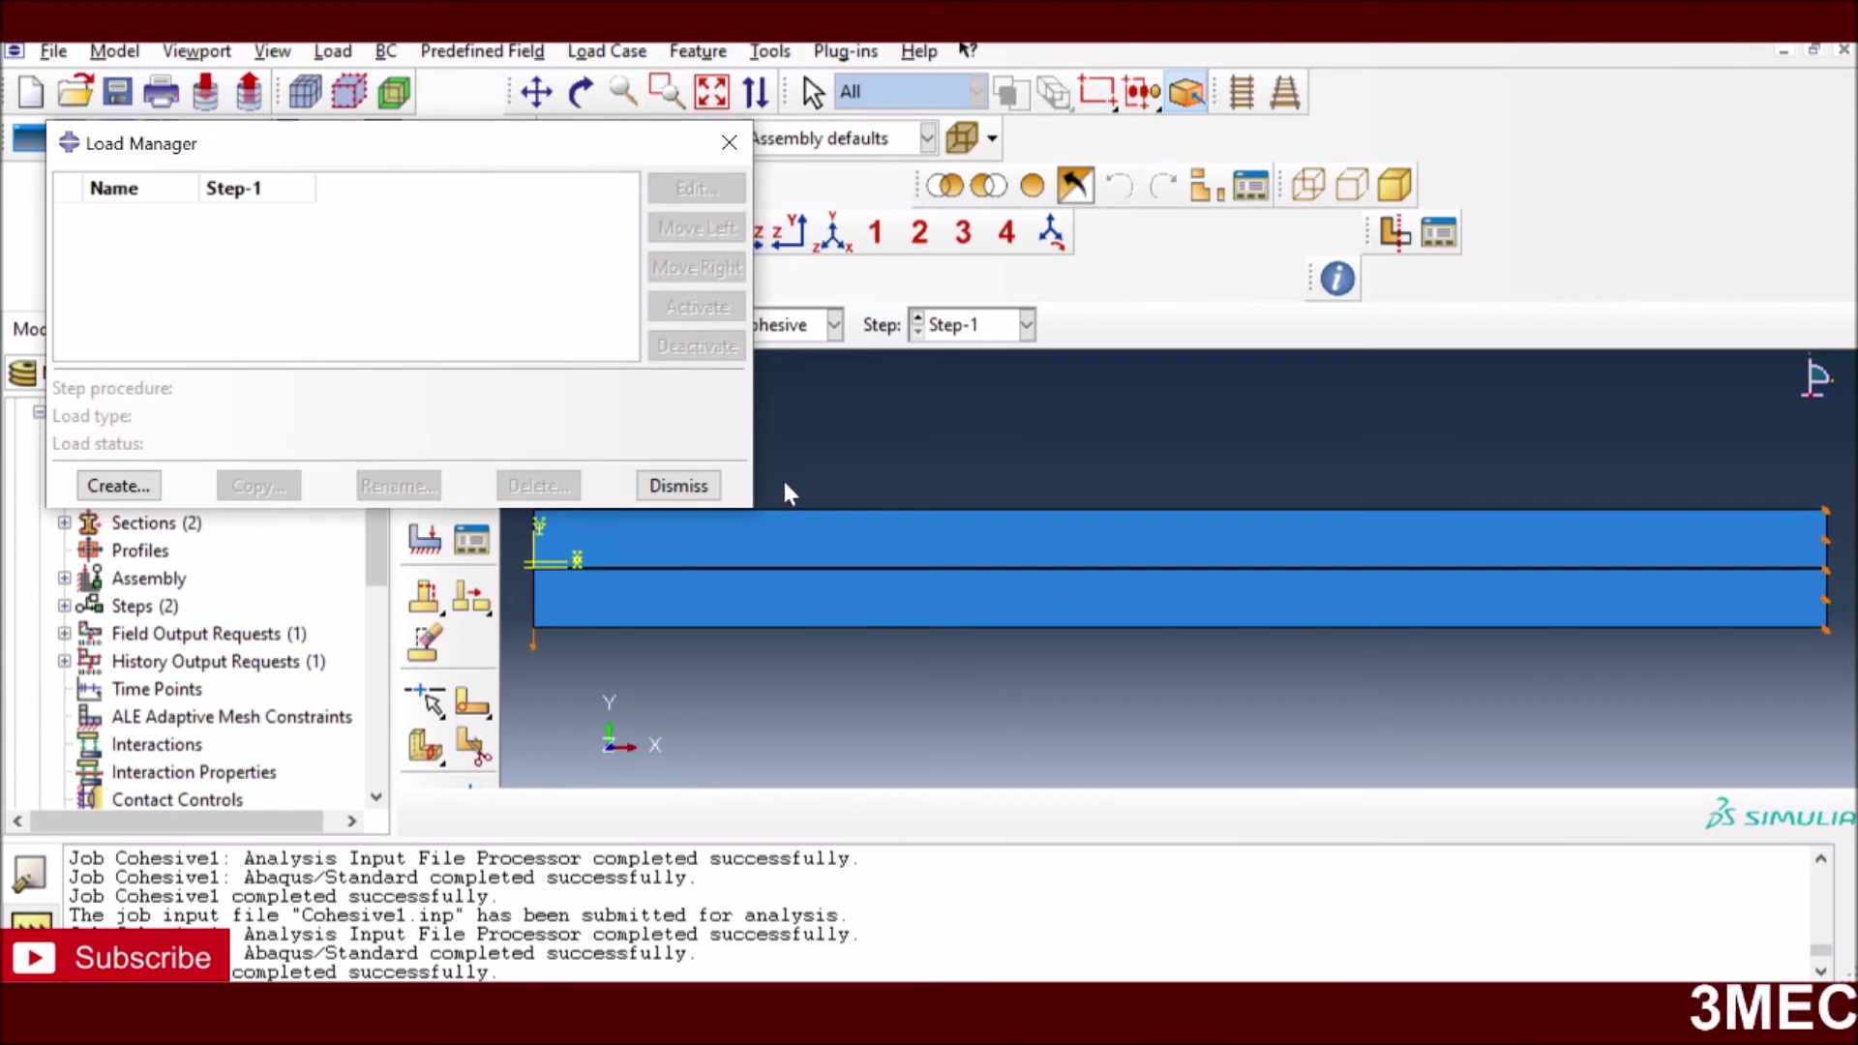
left_click(678, 485)
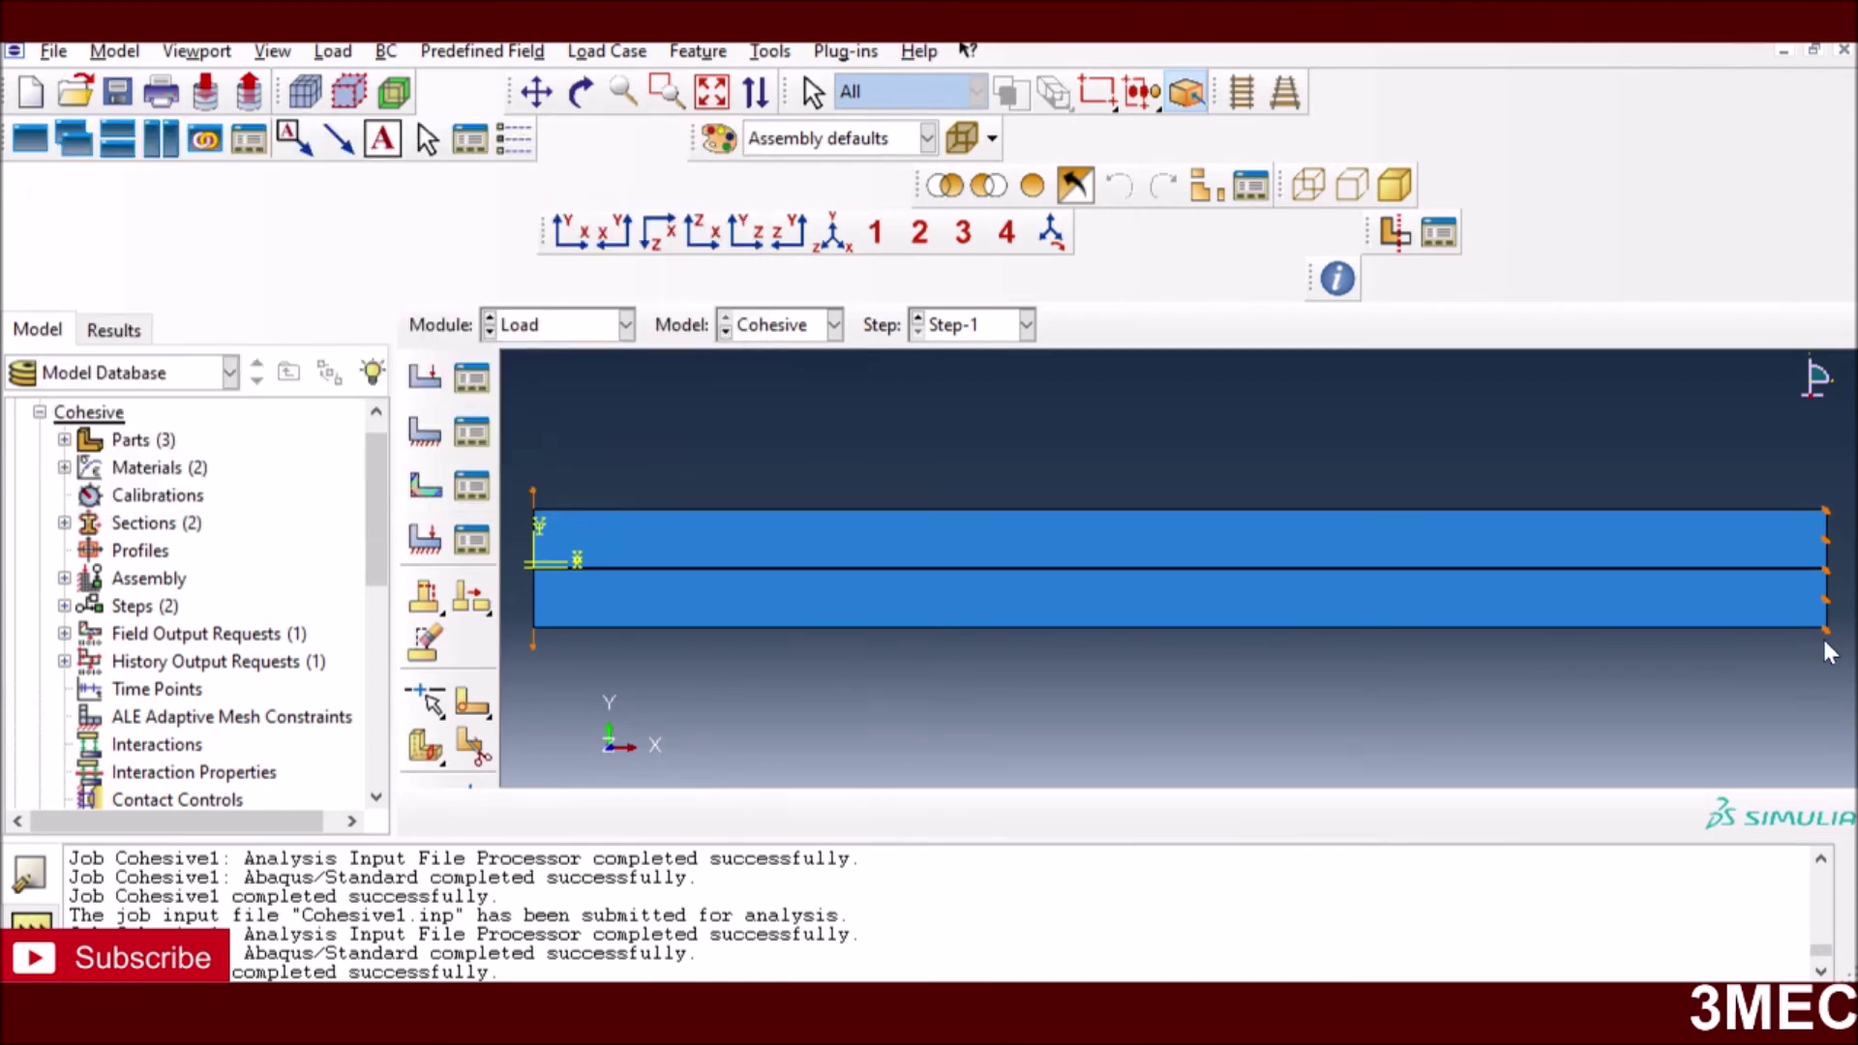
- Review BC-1's fixed displacements and BC-2's U2 displacement of 20
left_click(471, 435)
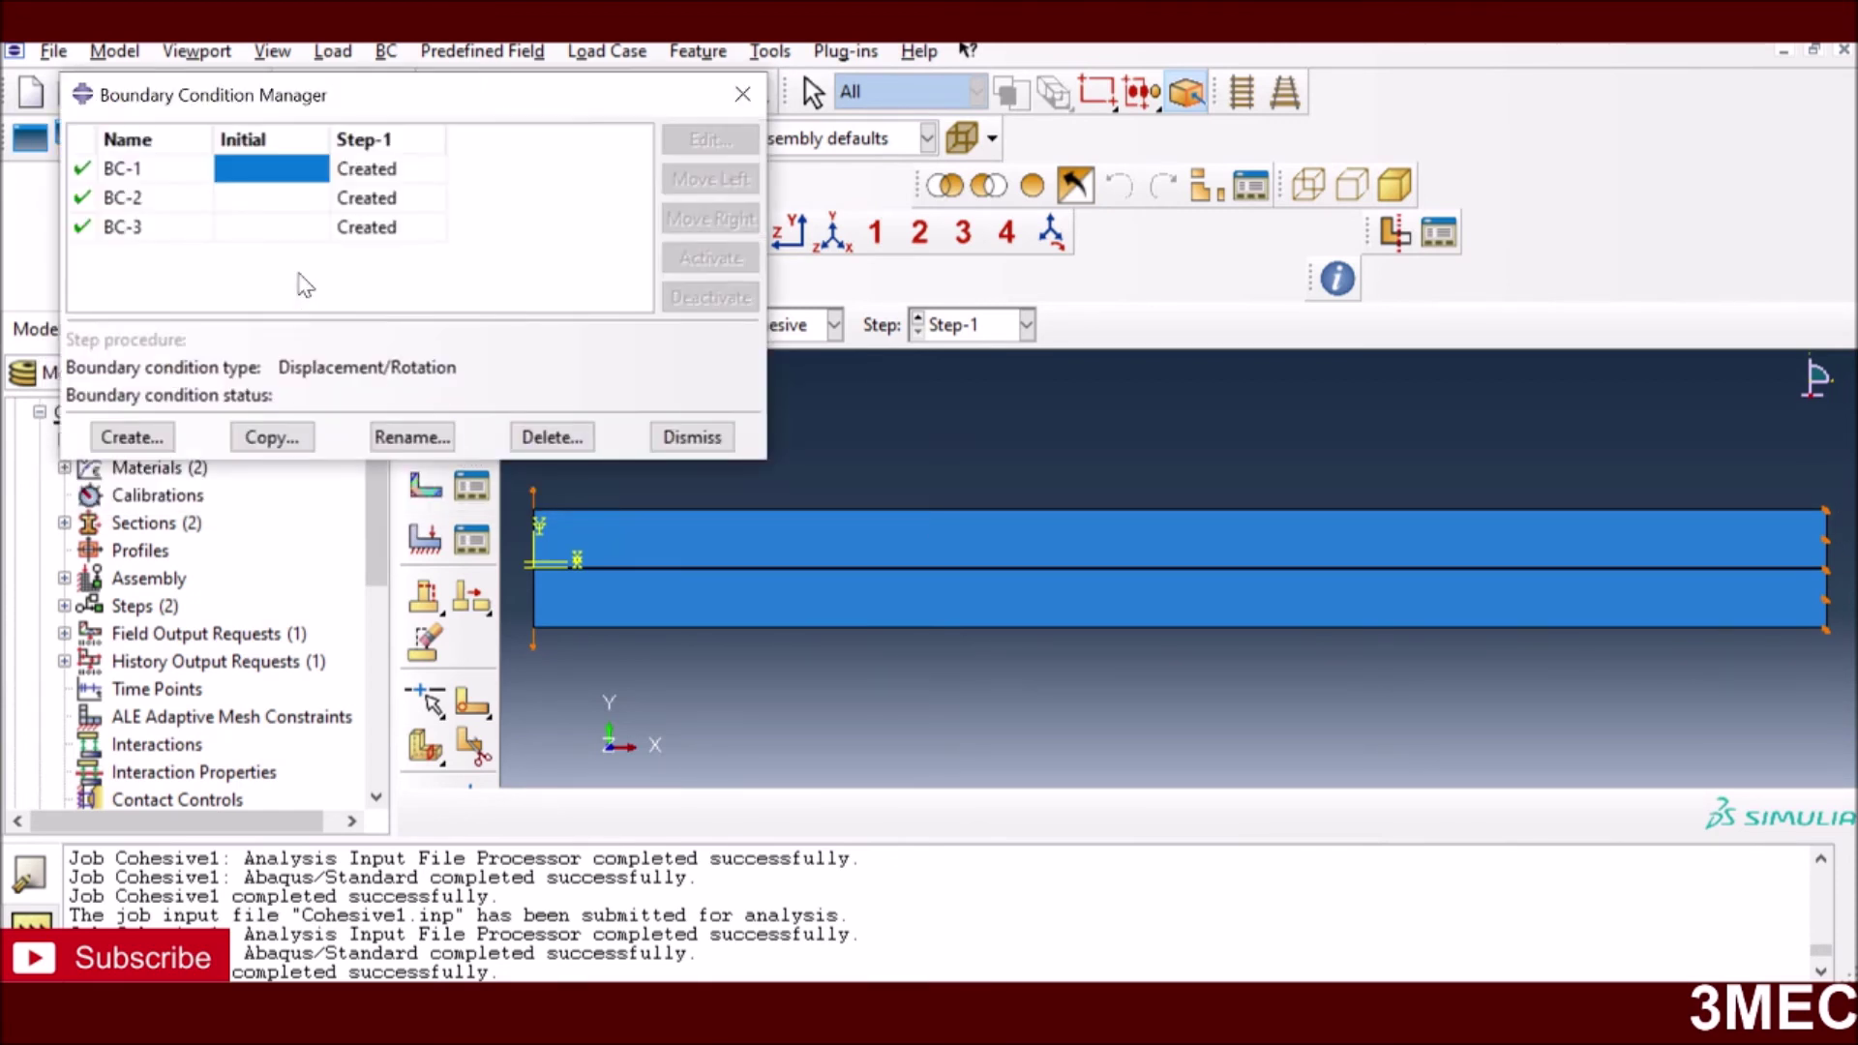
left_click(360, 172)
left_click(711, 140)
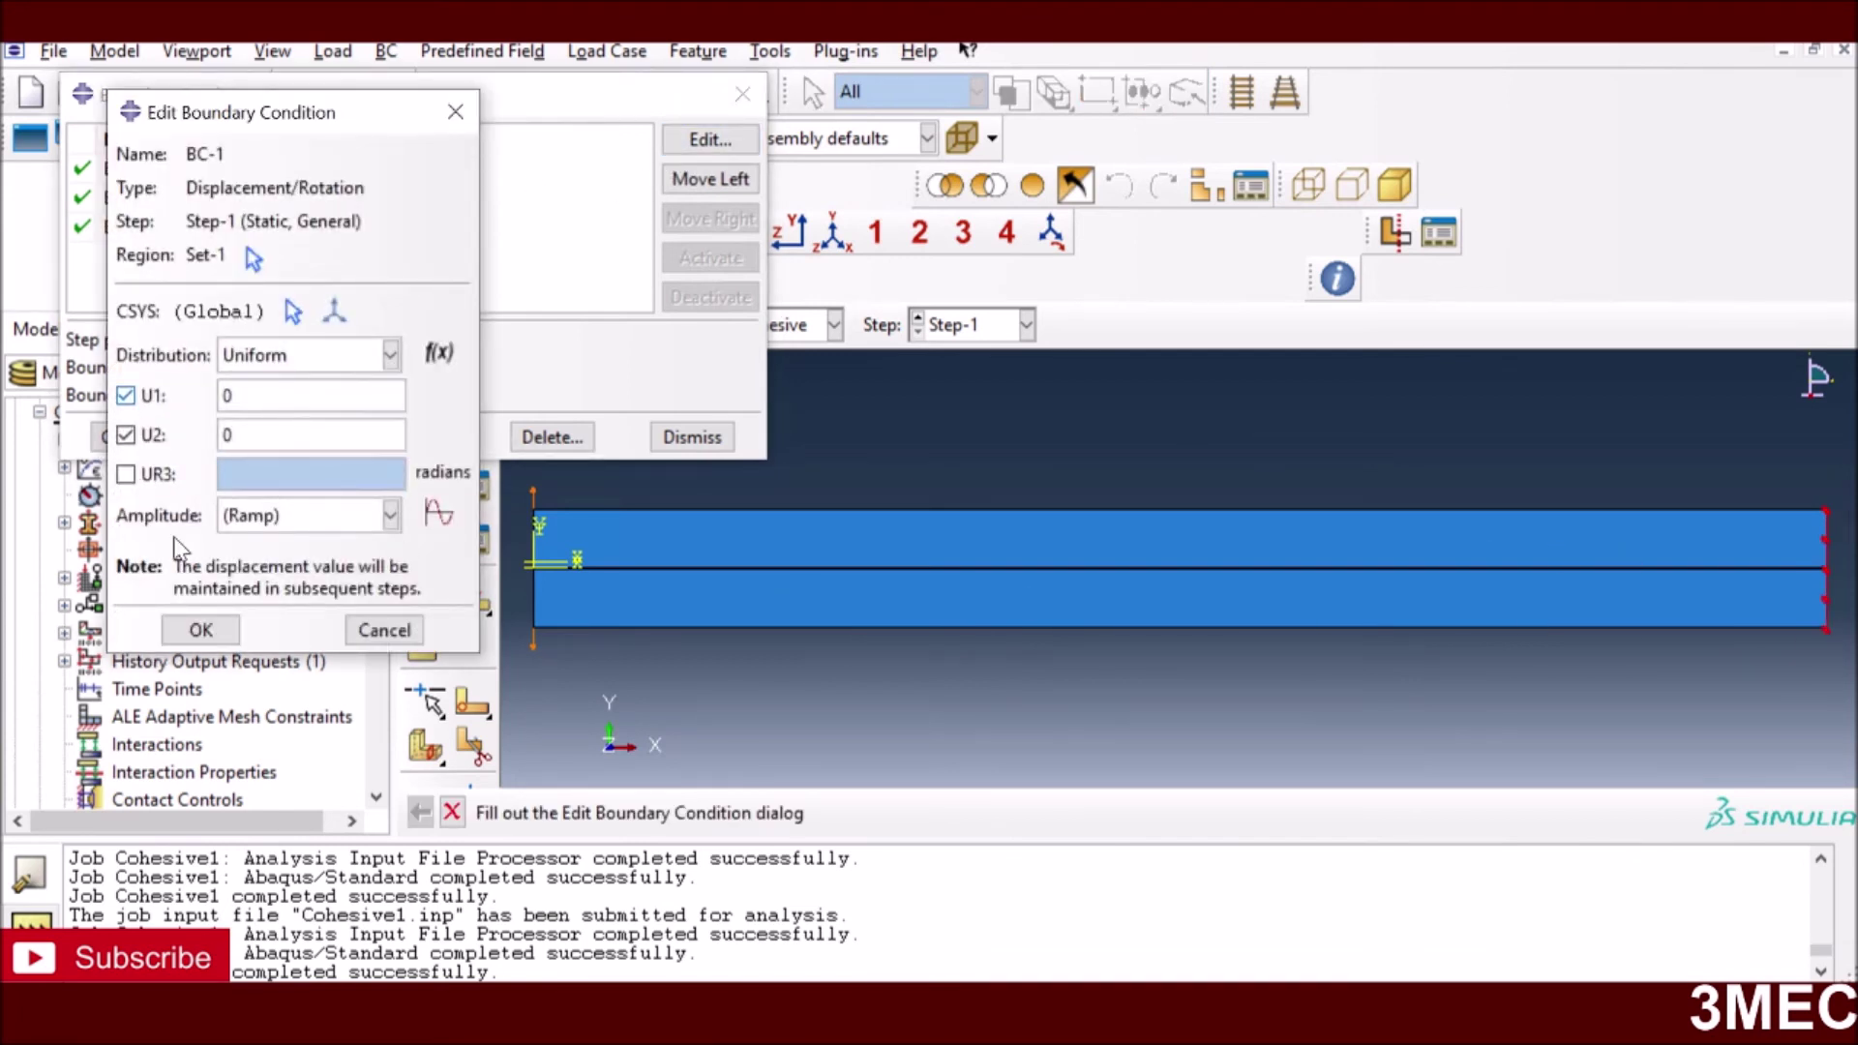
left_click(201, 630)
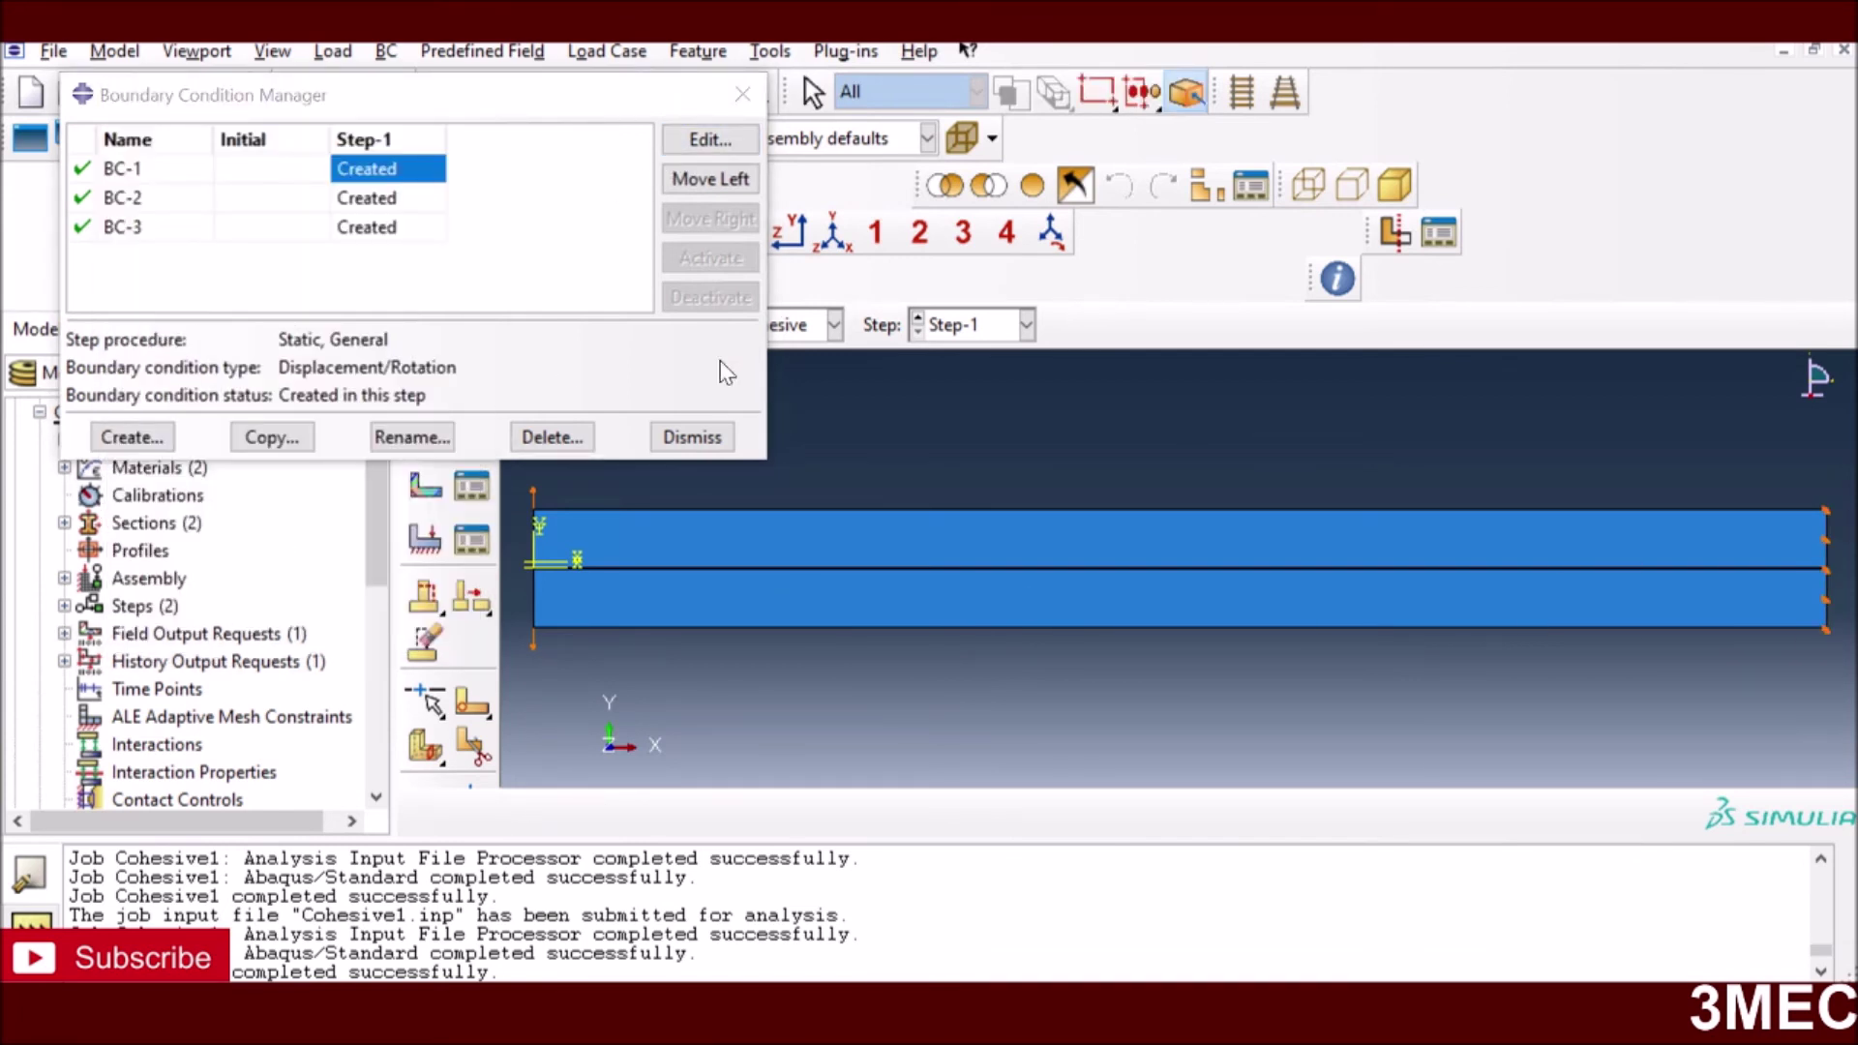
left_click(382, 199)
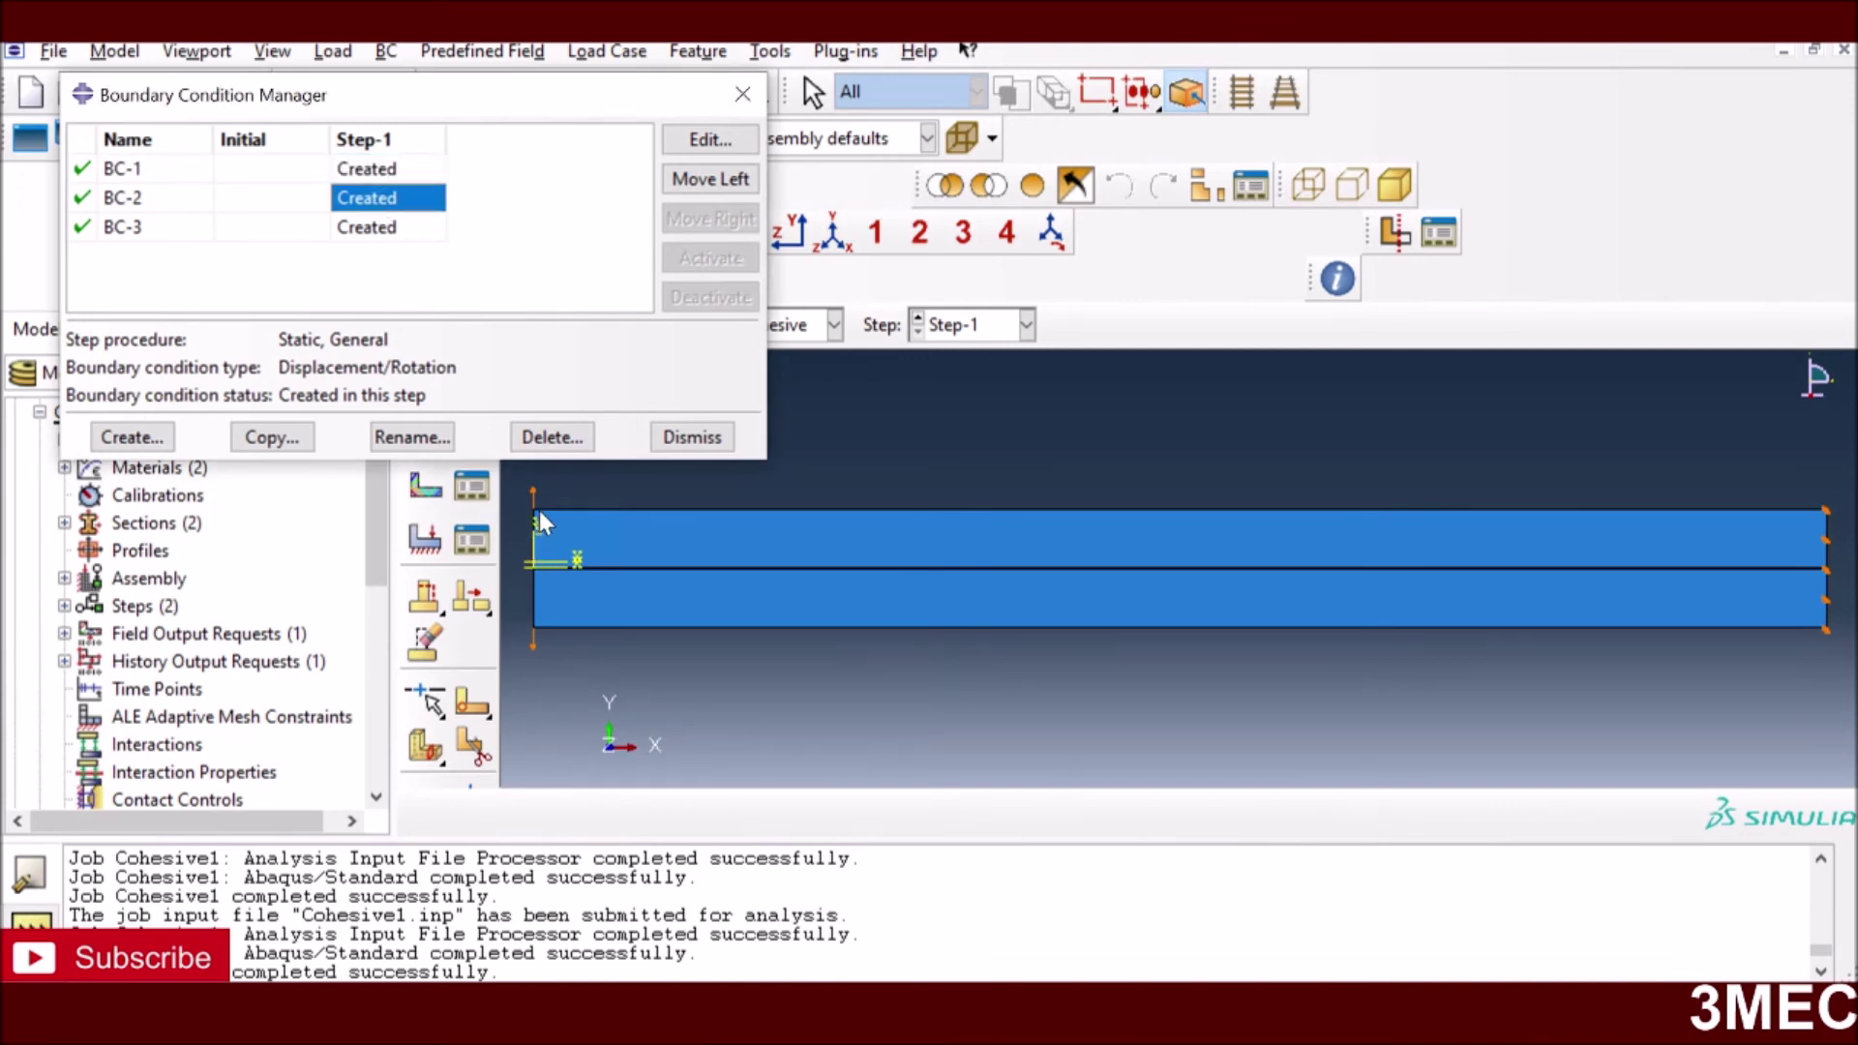
left_click(709, 142)
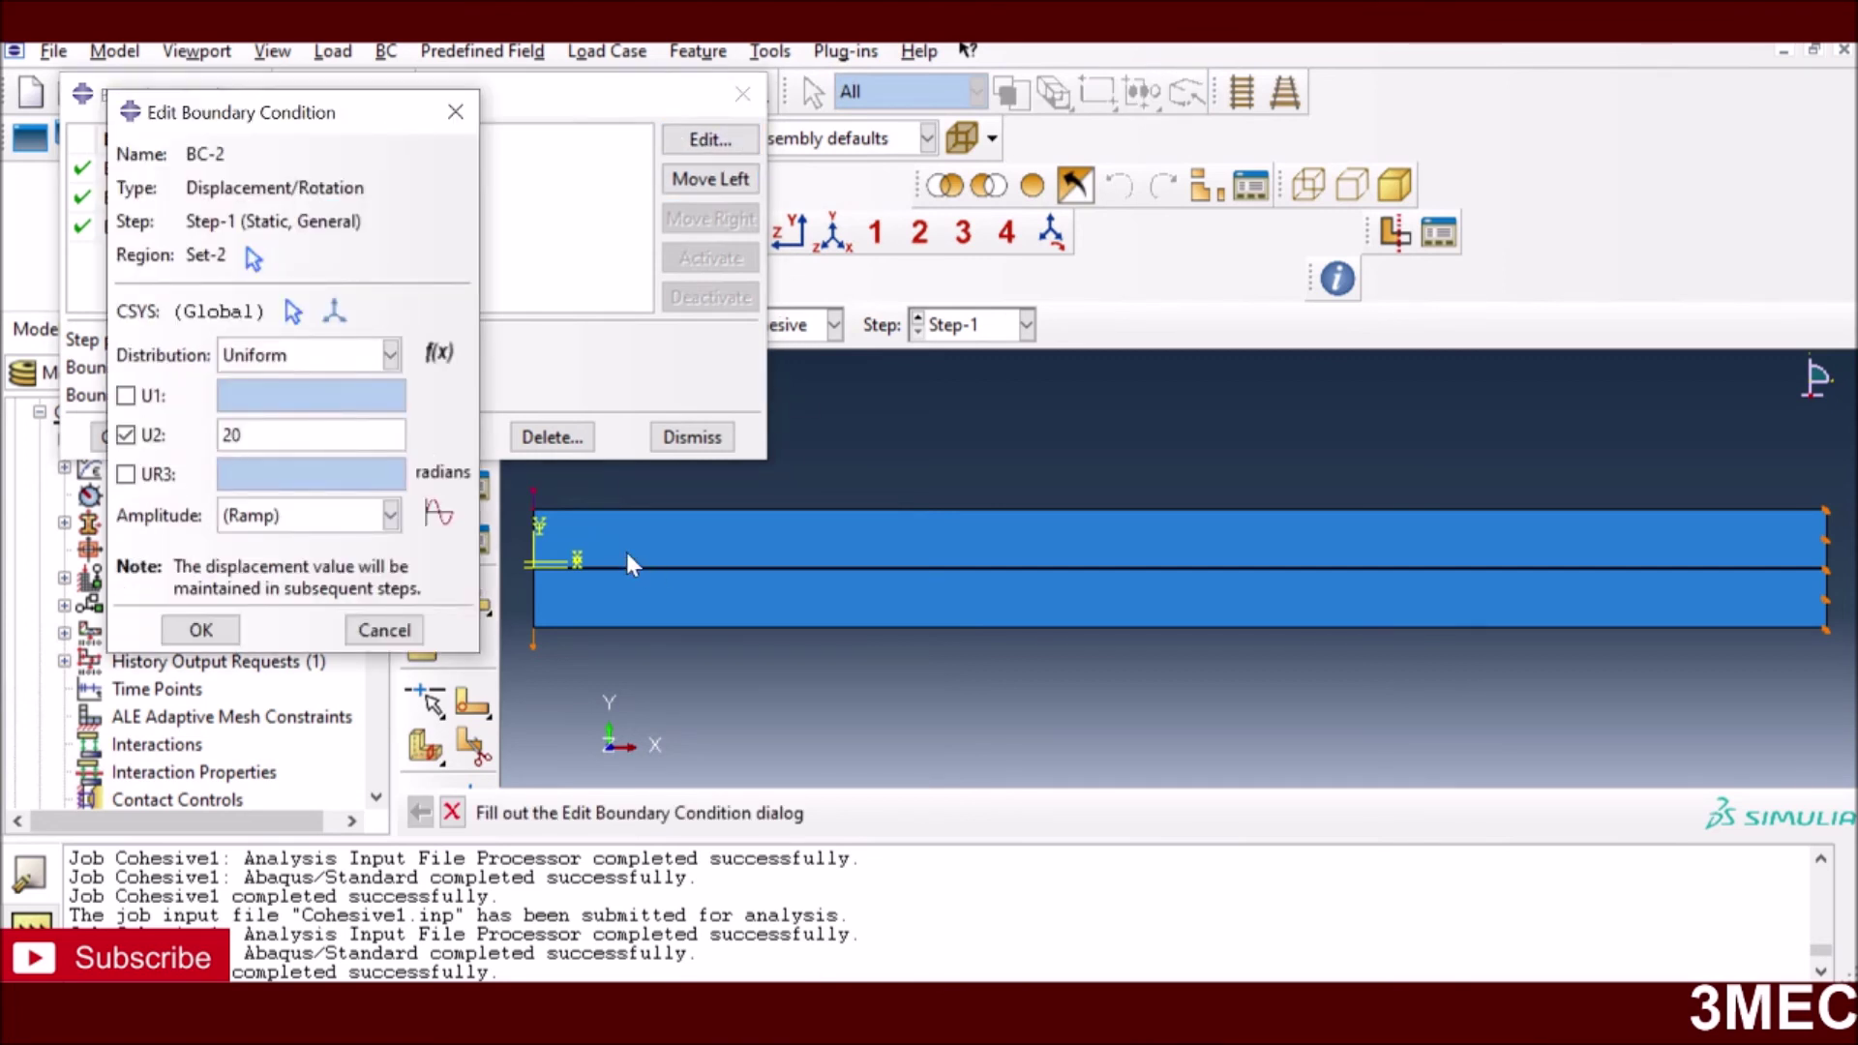
left_click(201, 631)
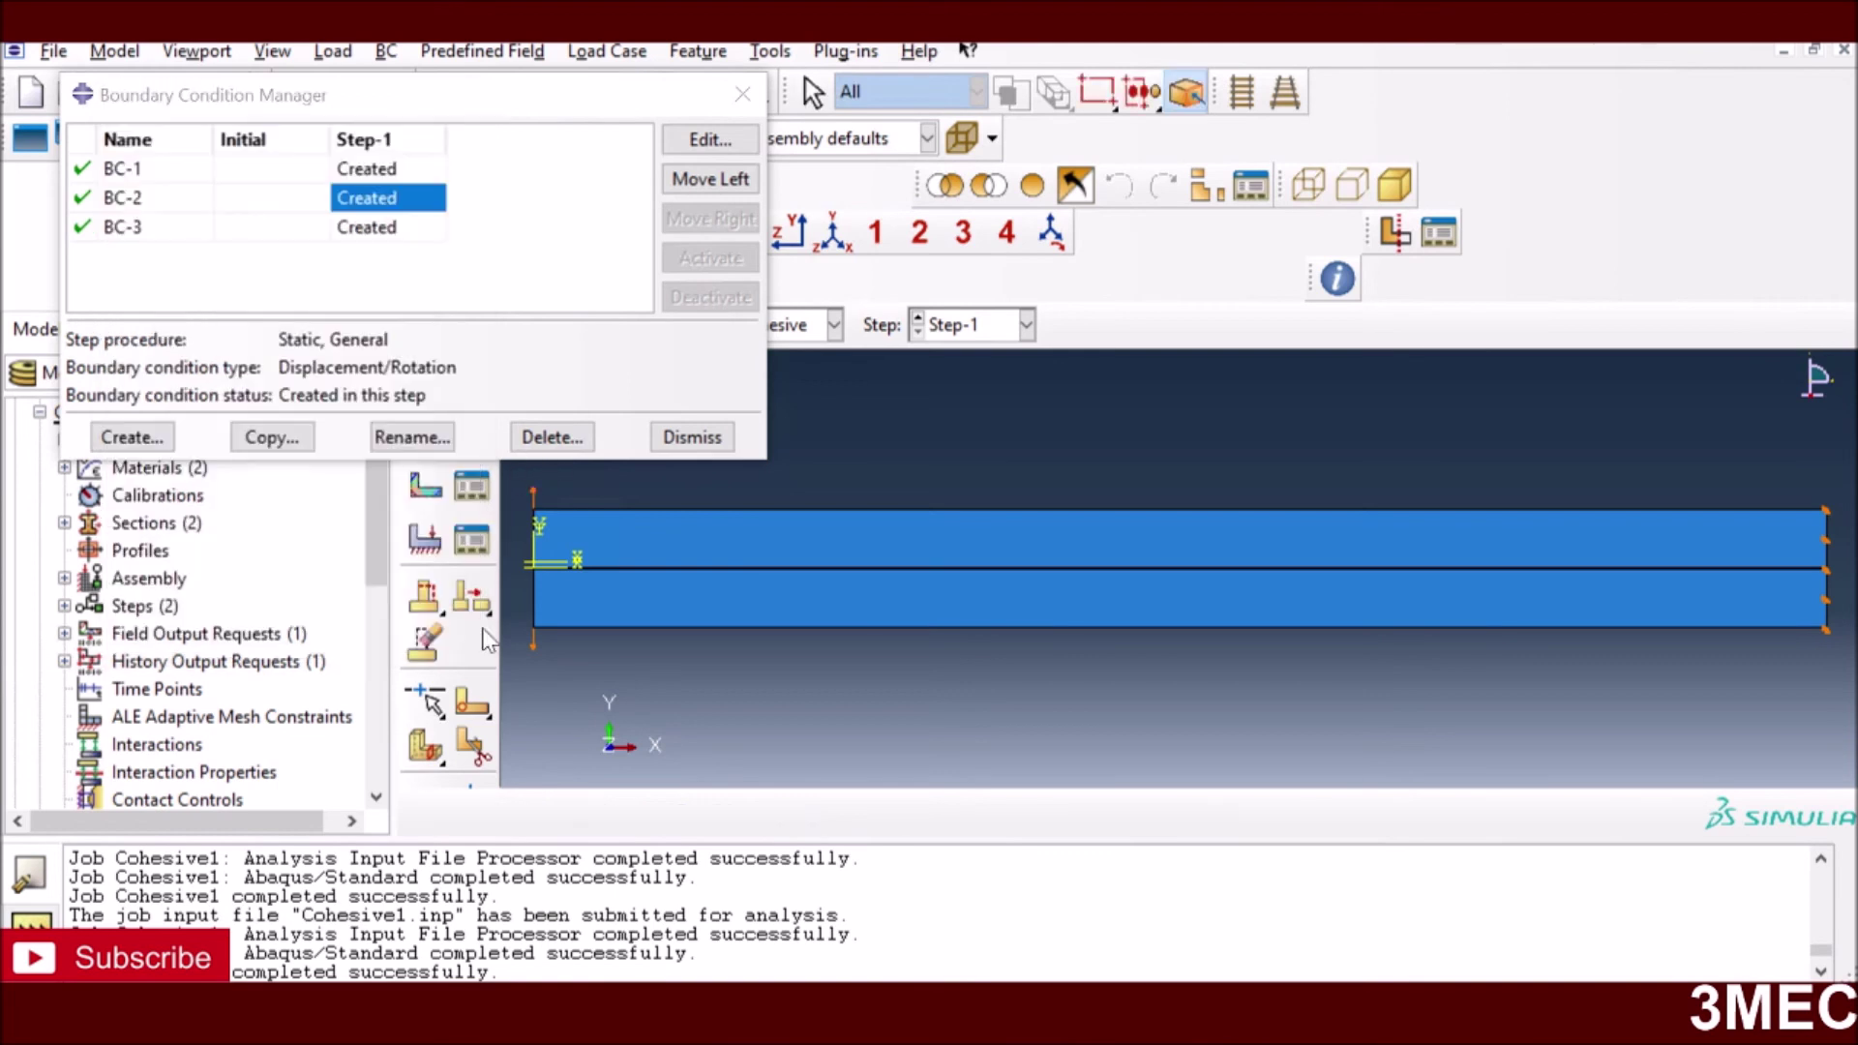
- Confirm BC-3 on Set-3 keeps U2 = -20 and close the boundary condition manager
left_click(387, 228)
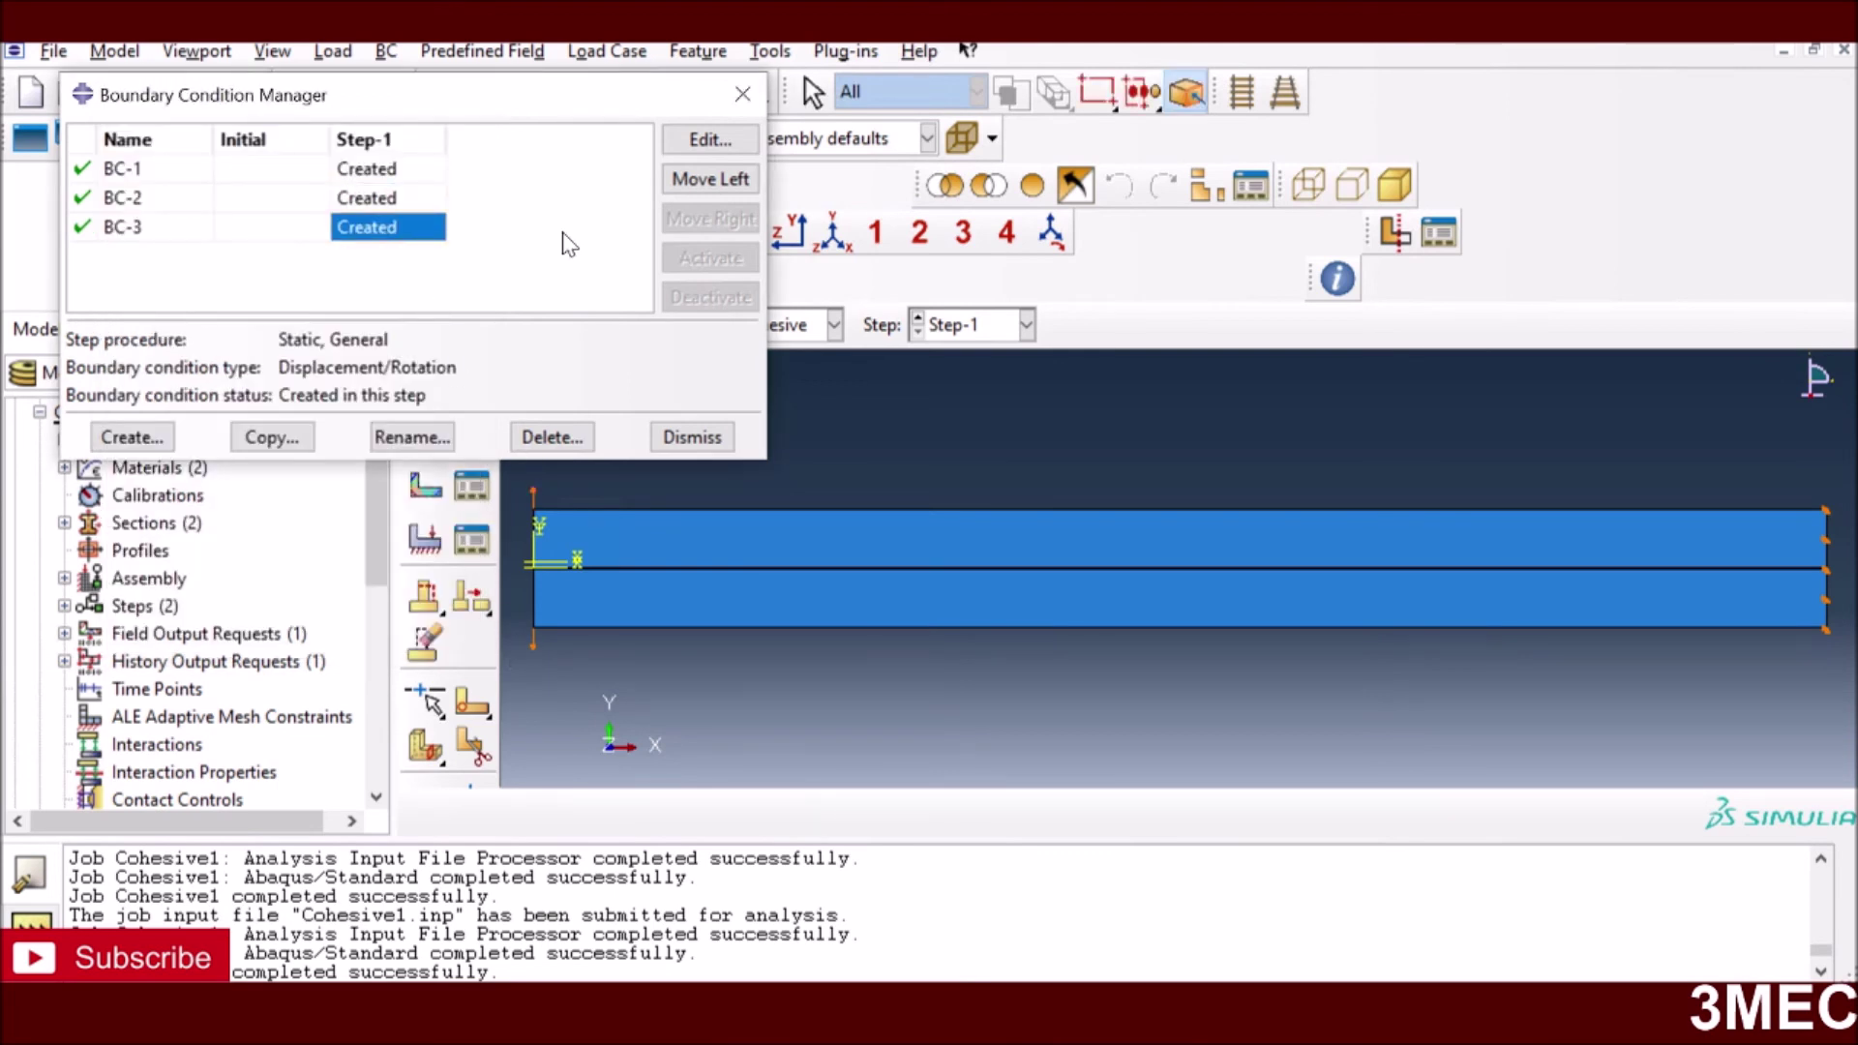
left_click(751, 141)
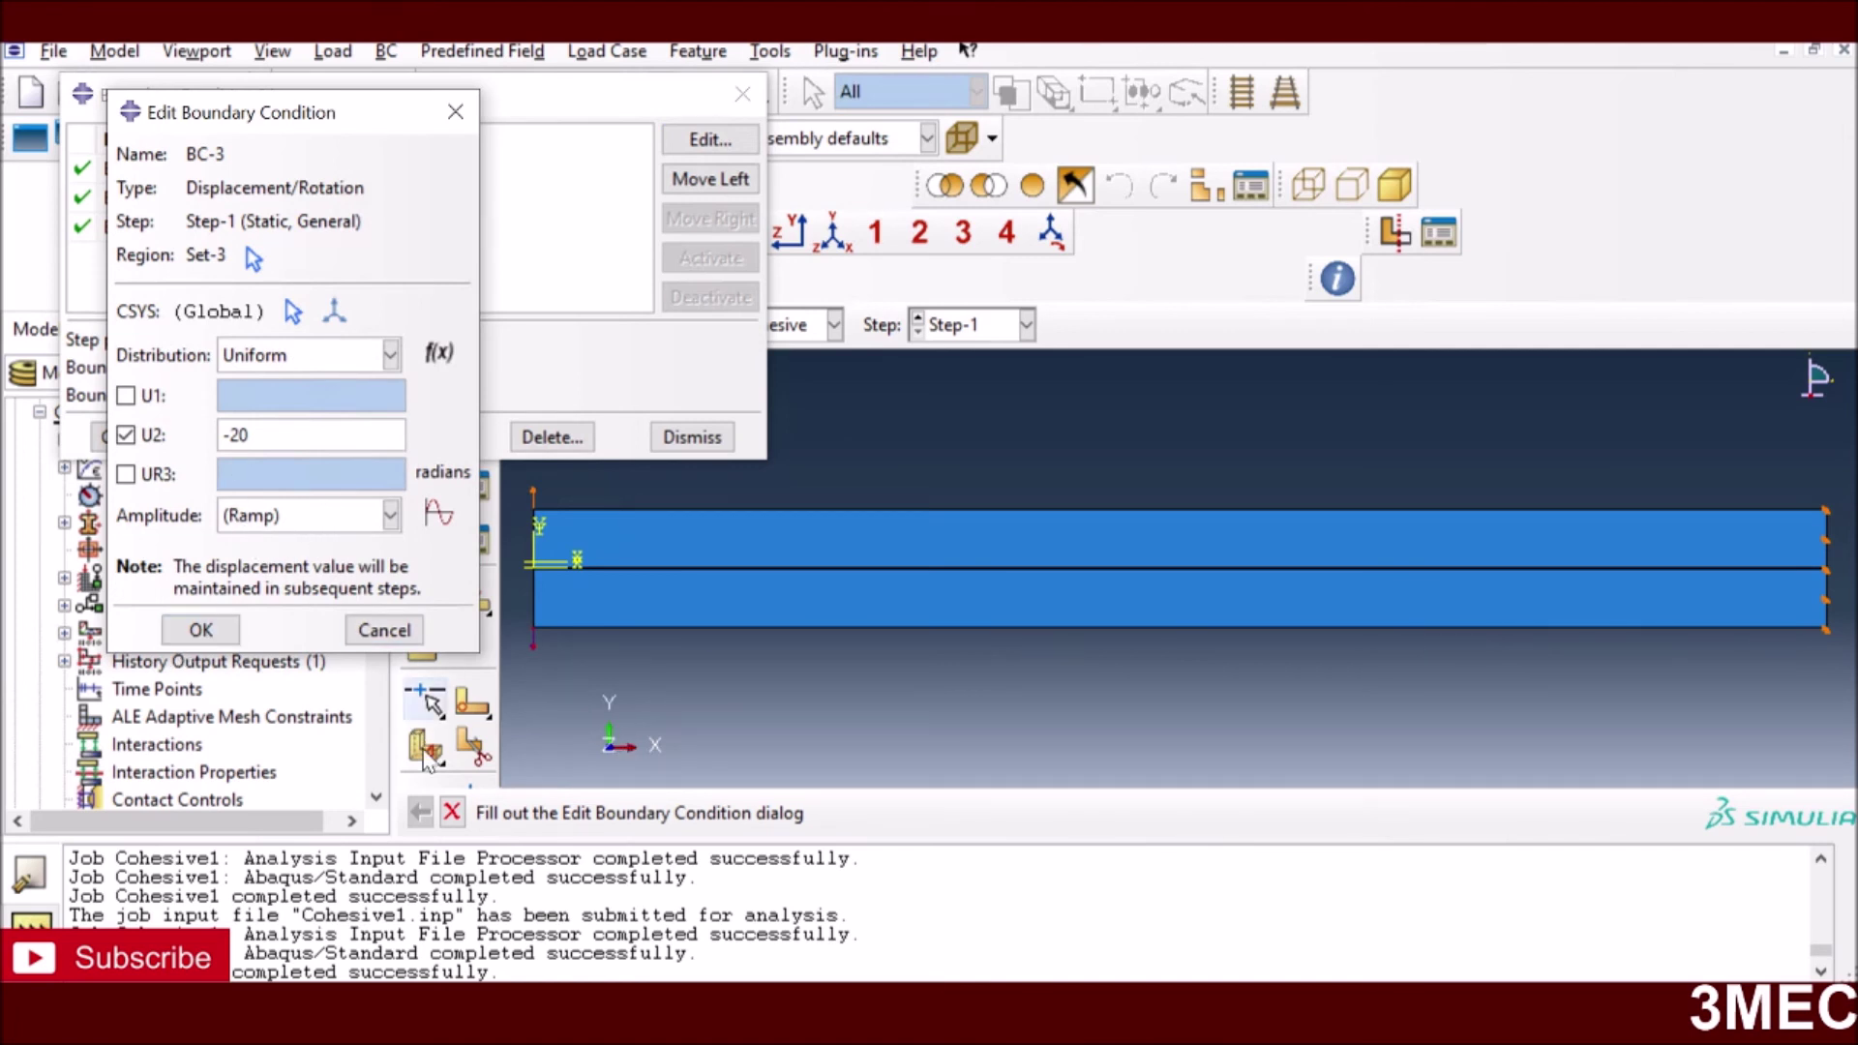
left_click(199, 631)
left_click(689, 441)
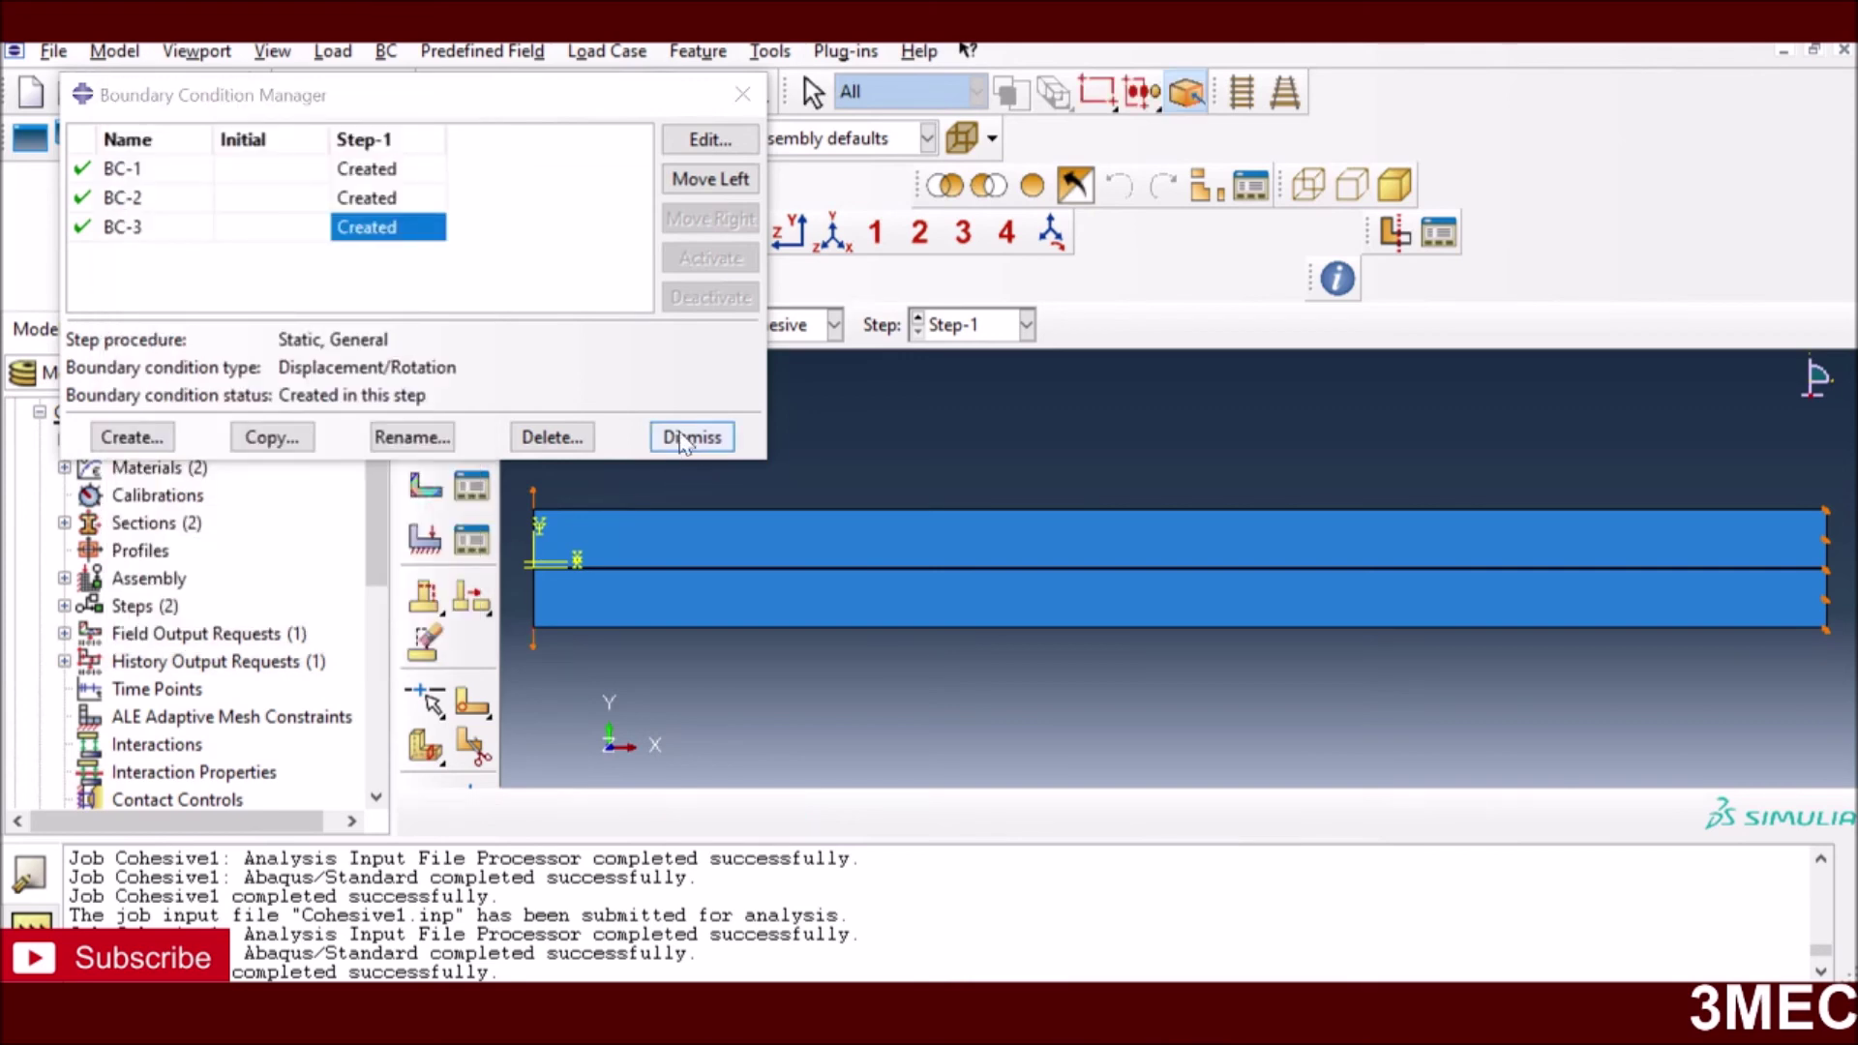
left_click(600, 329)
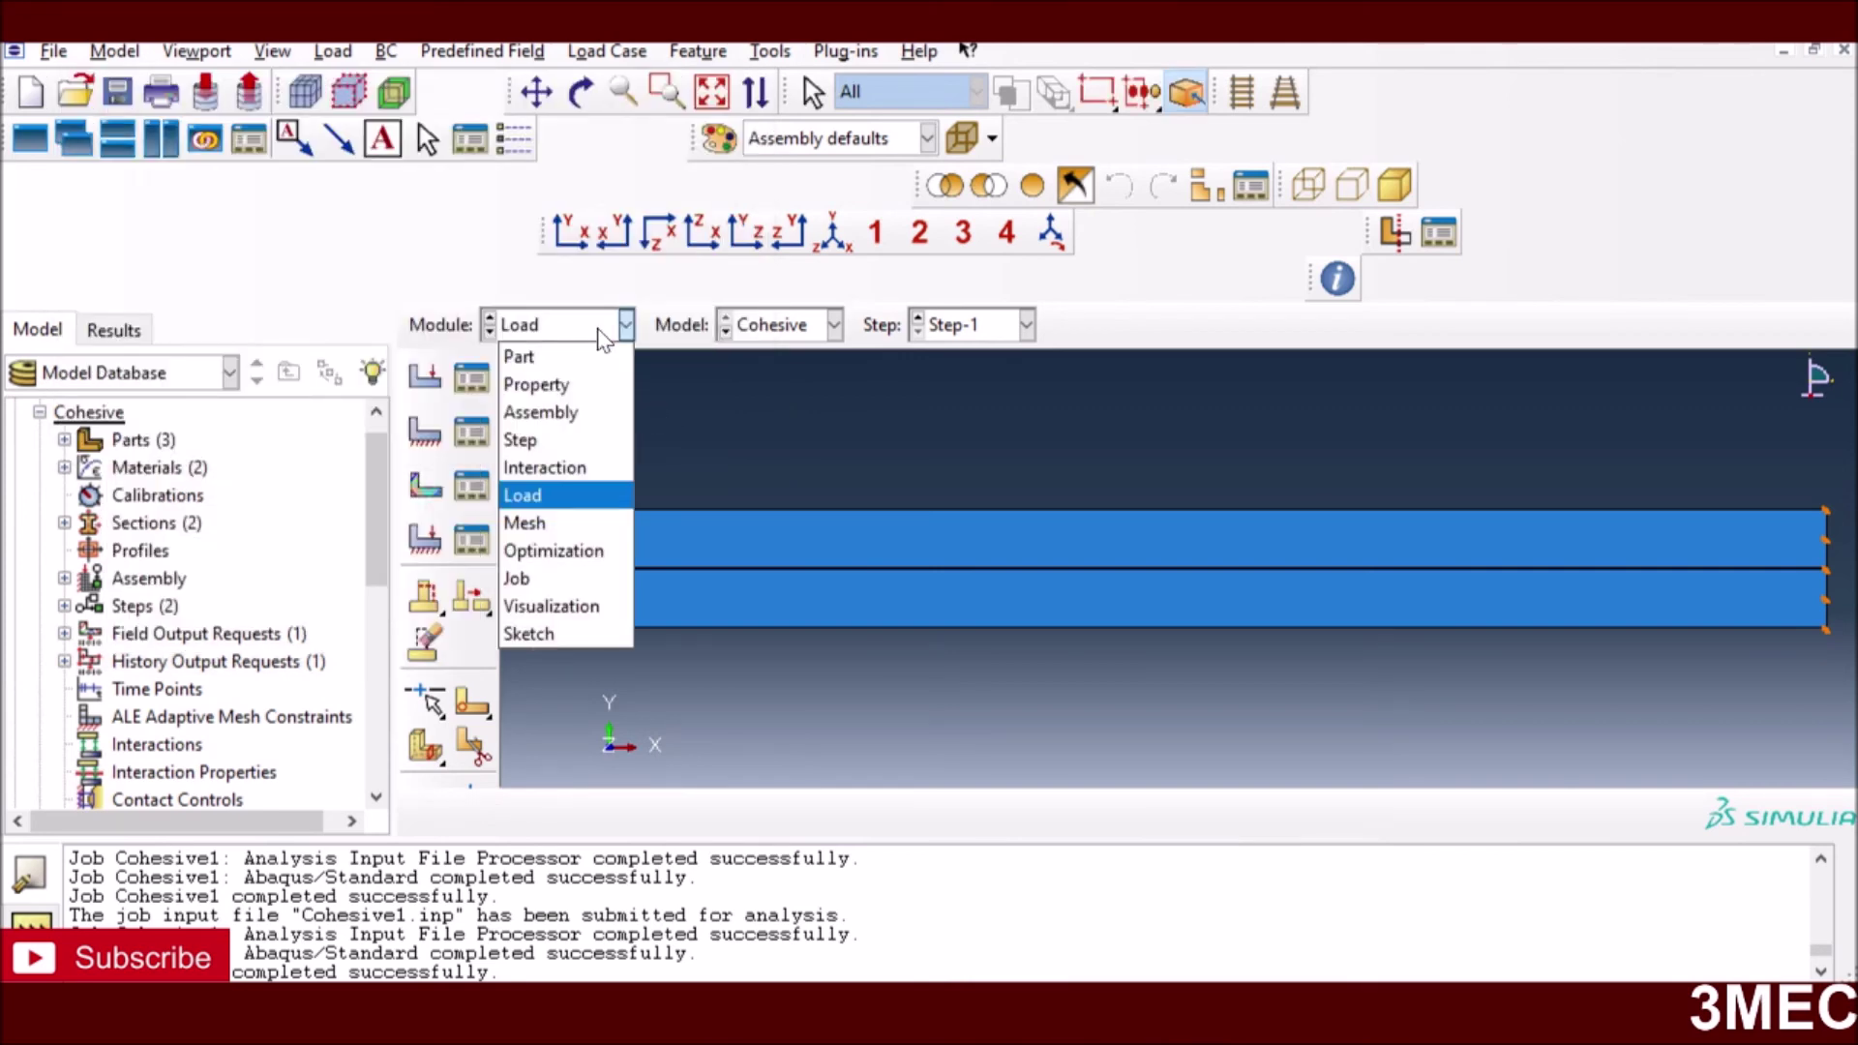
- In the Mesh module, give Part-1's face CPE4I plane-strain elements with incompatible modes
left_click(559, 523)
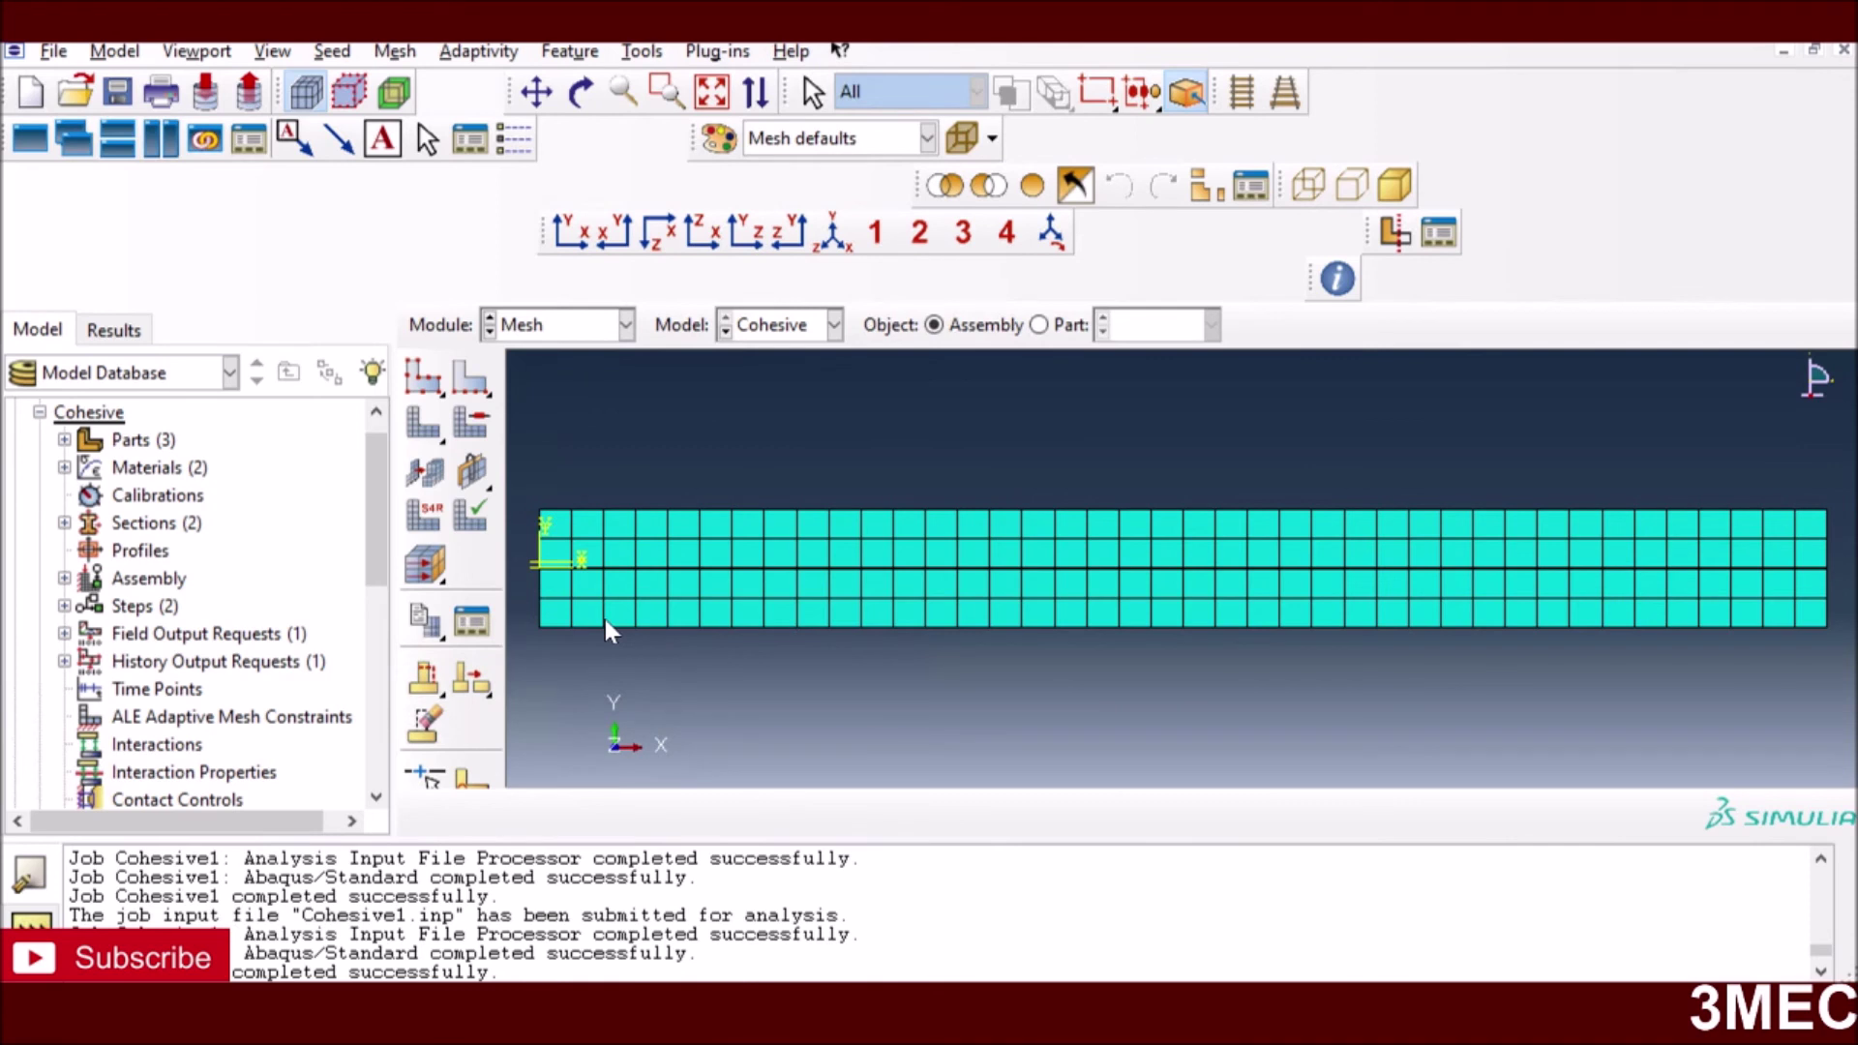
left_click(1039, 324)
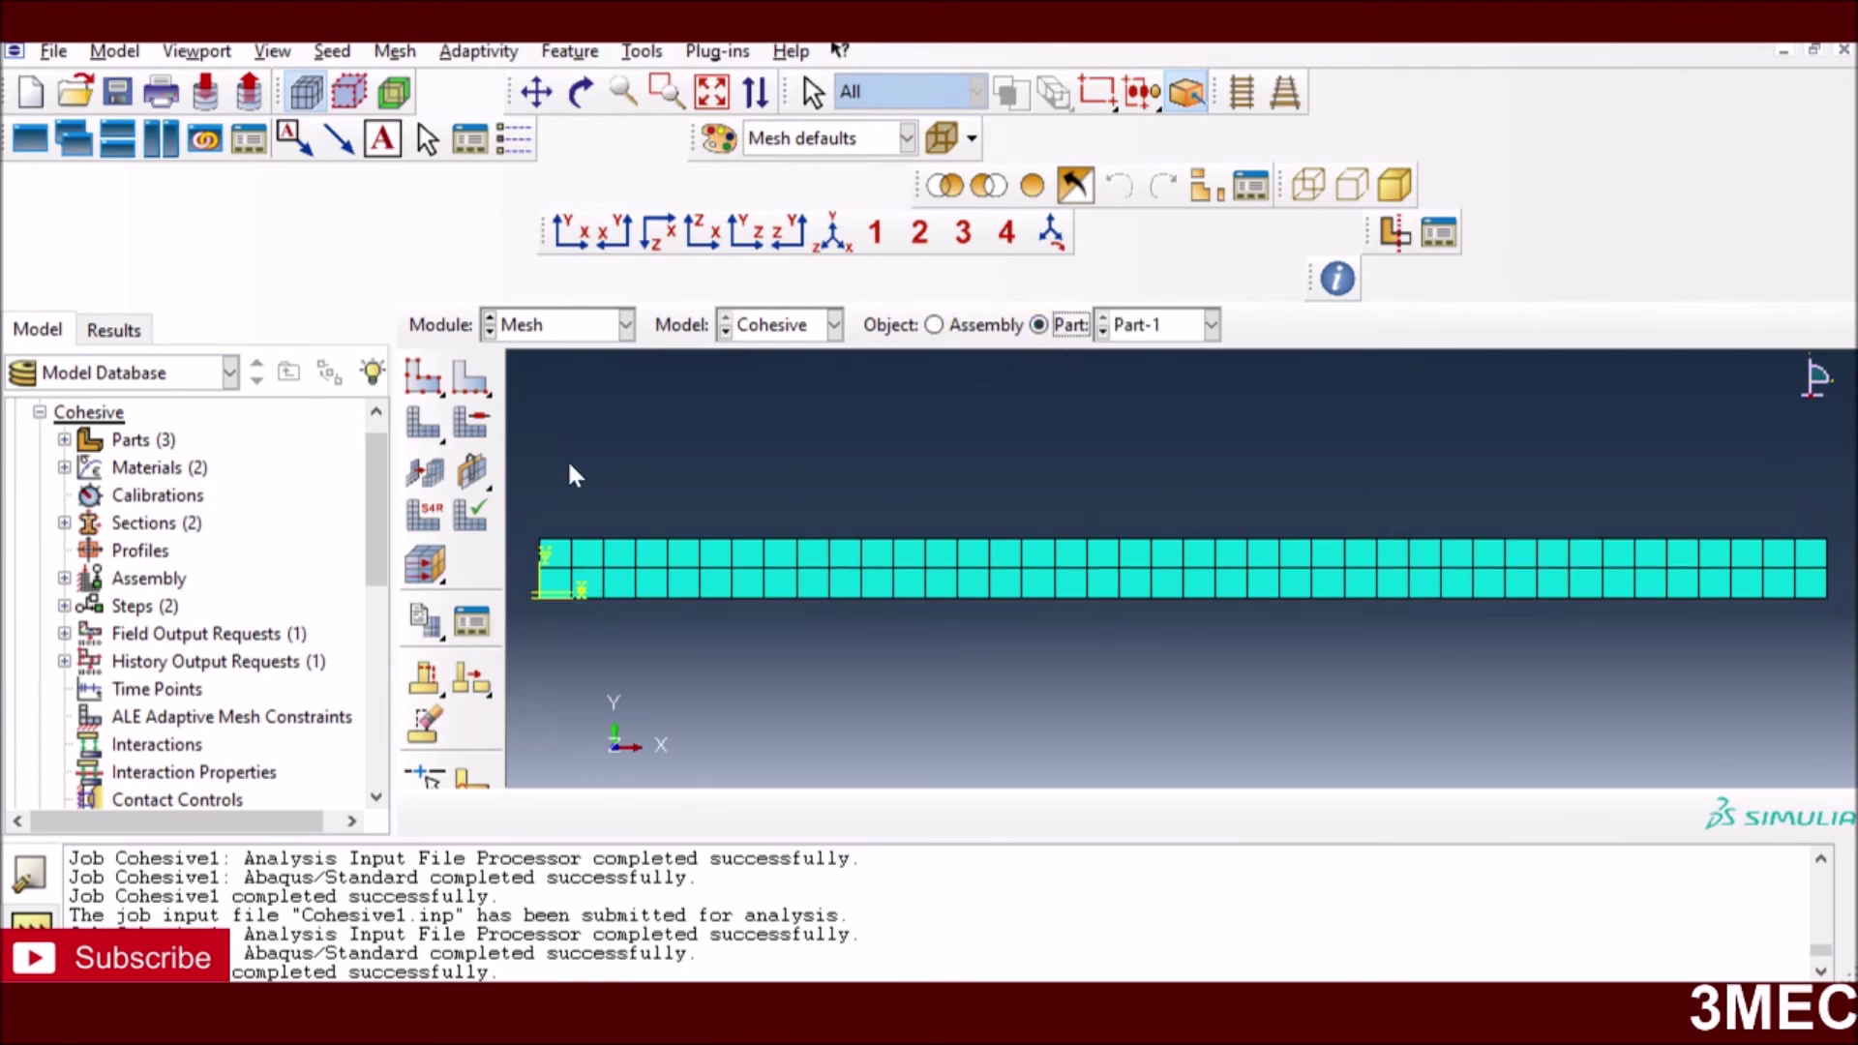
left_click(424, 515)
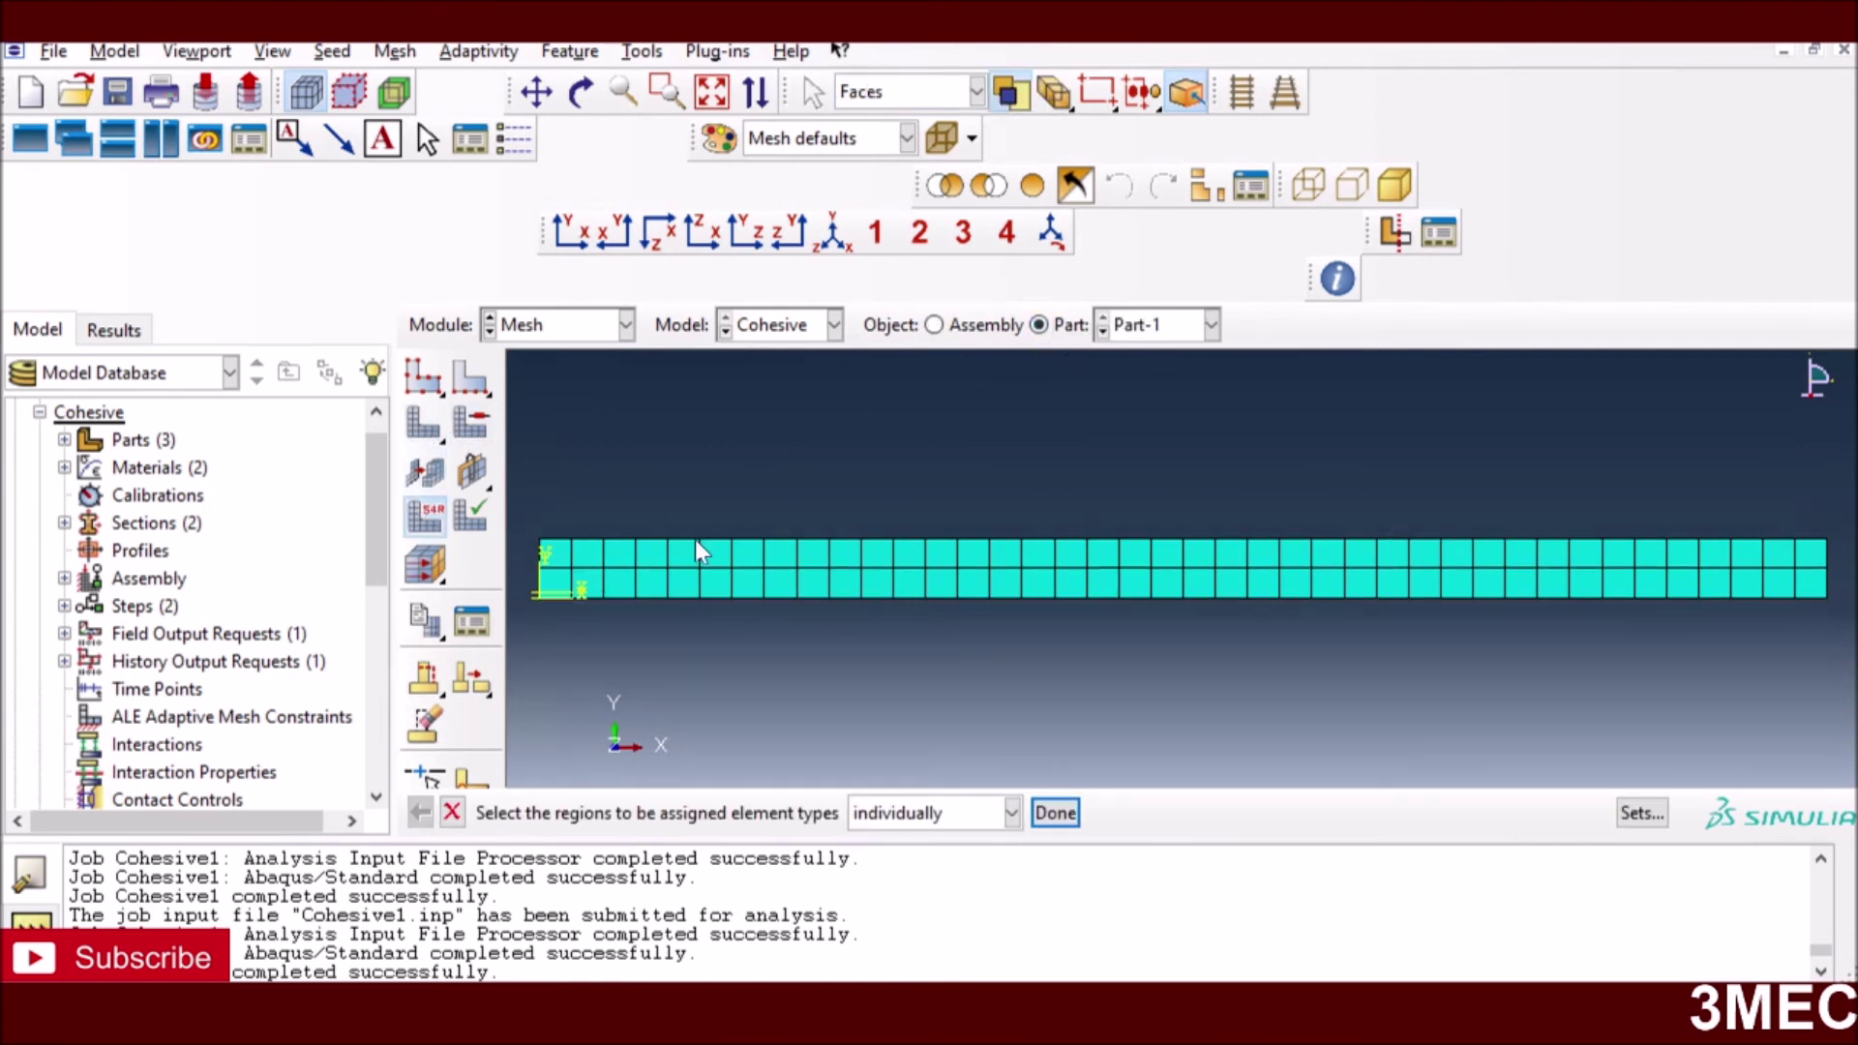
left_click(811, 571)
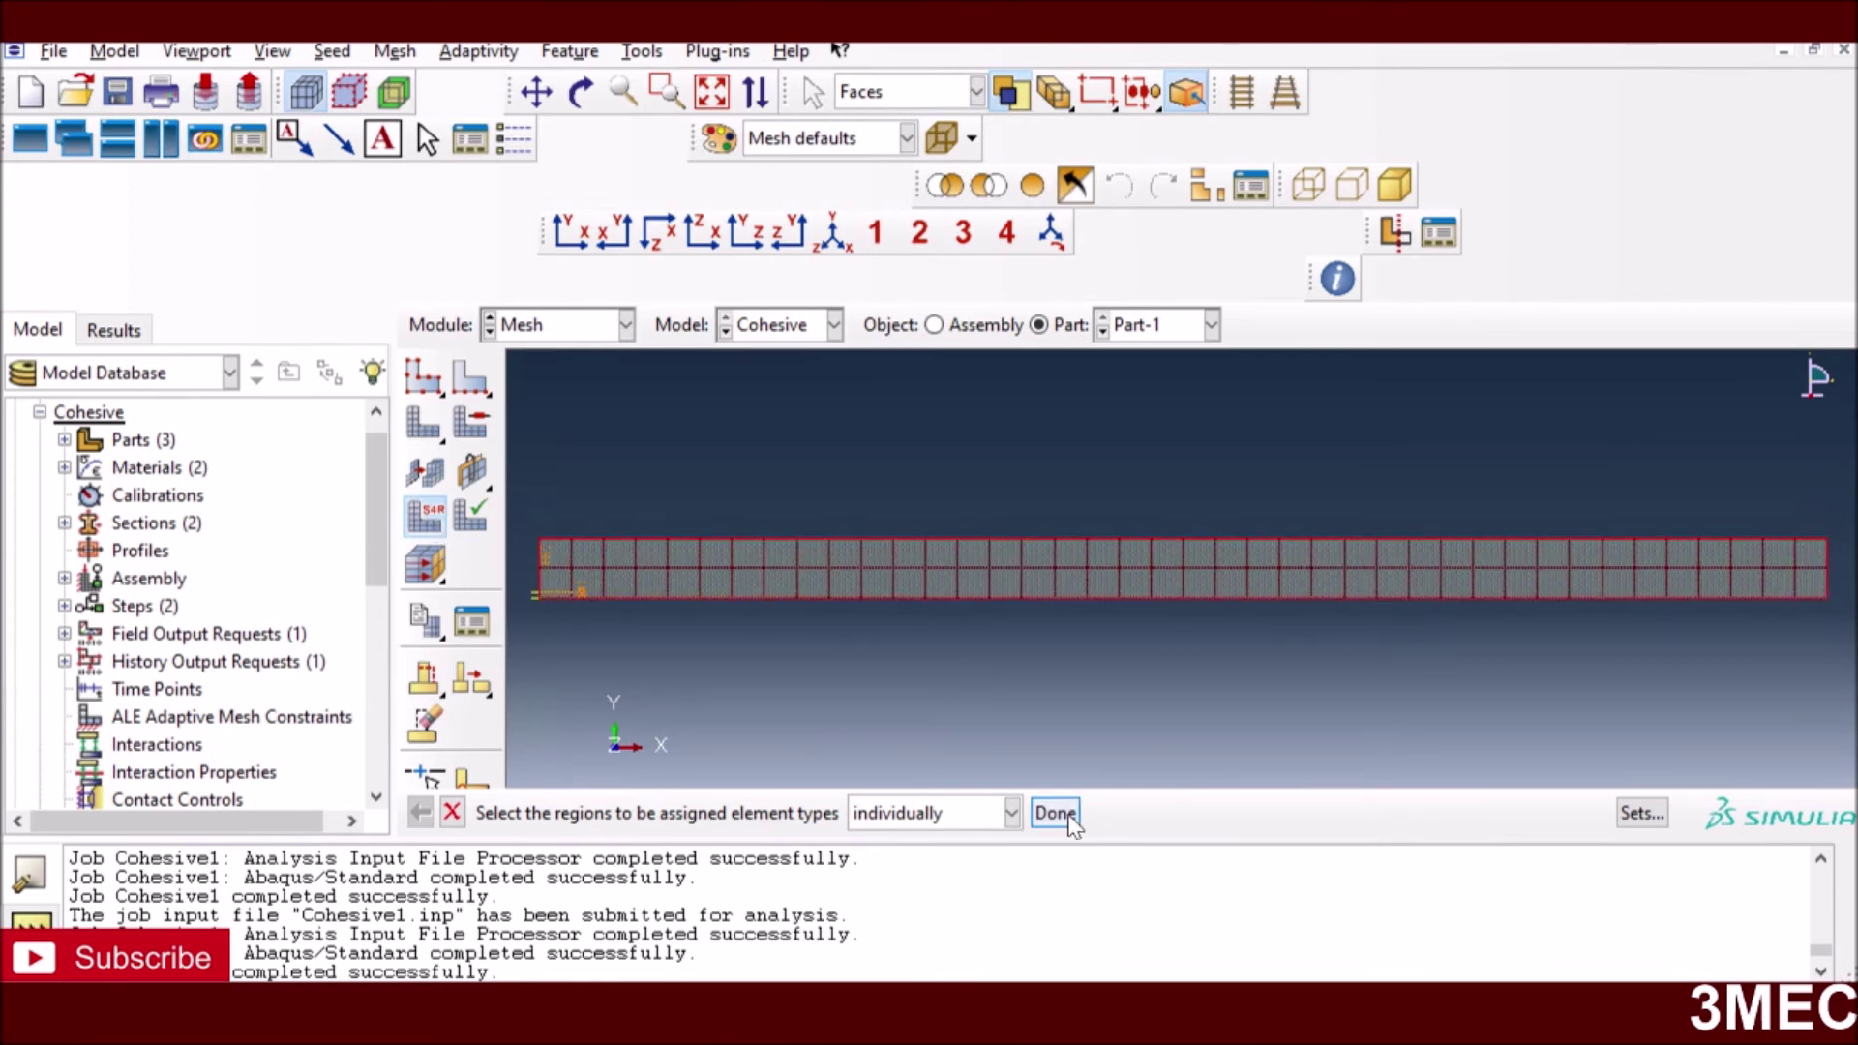
left_click(1055, 813)
scroll(579, 258, "down", 2)
left_click(579, 273)
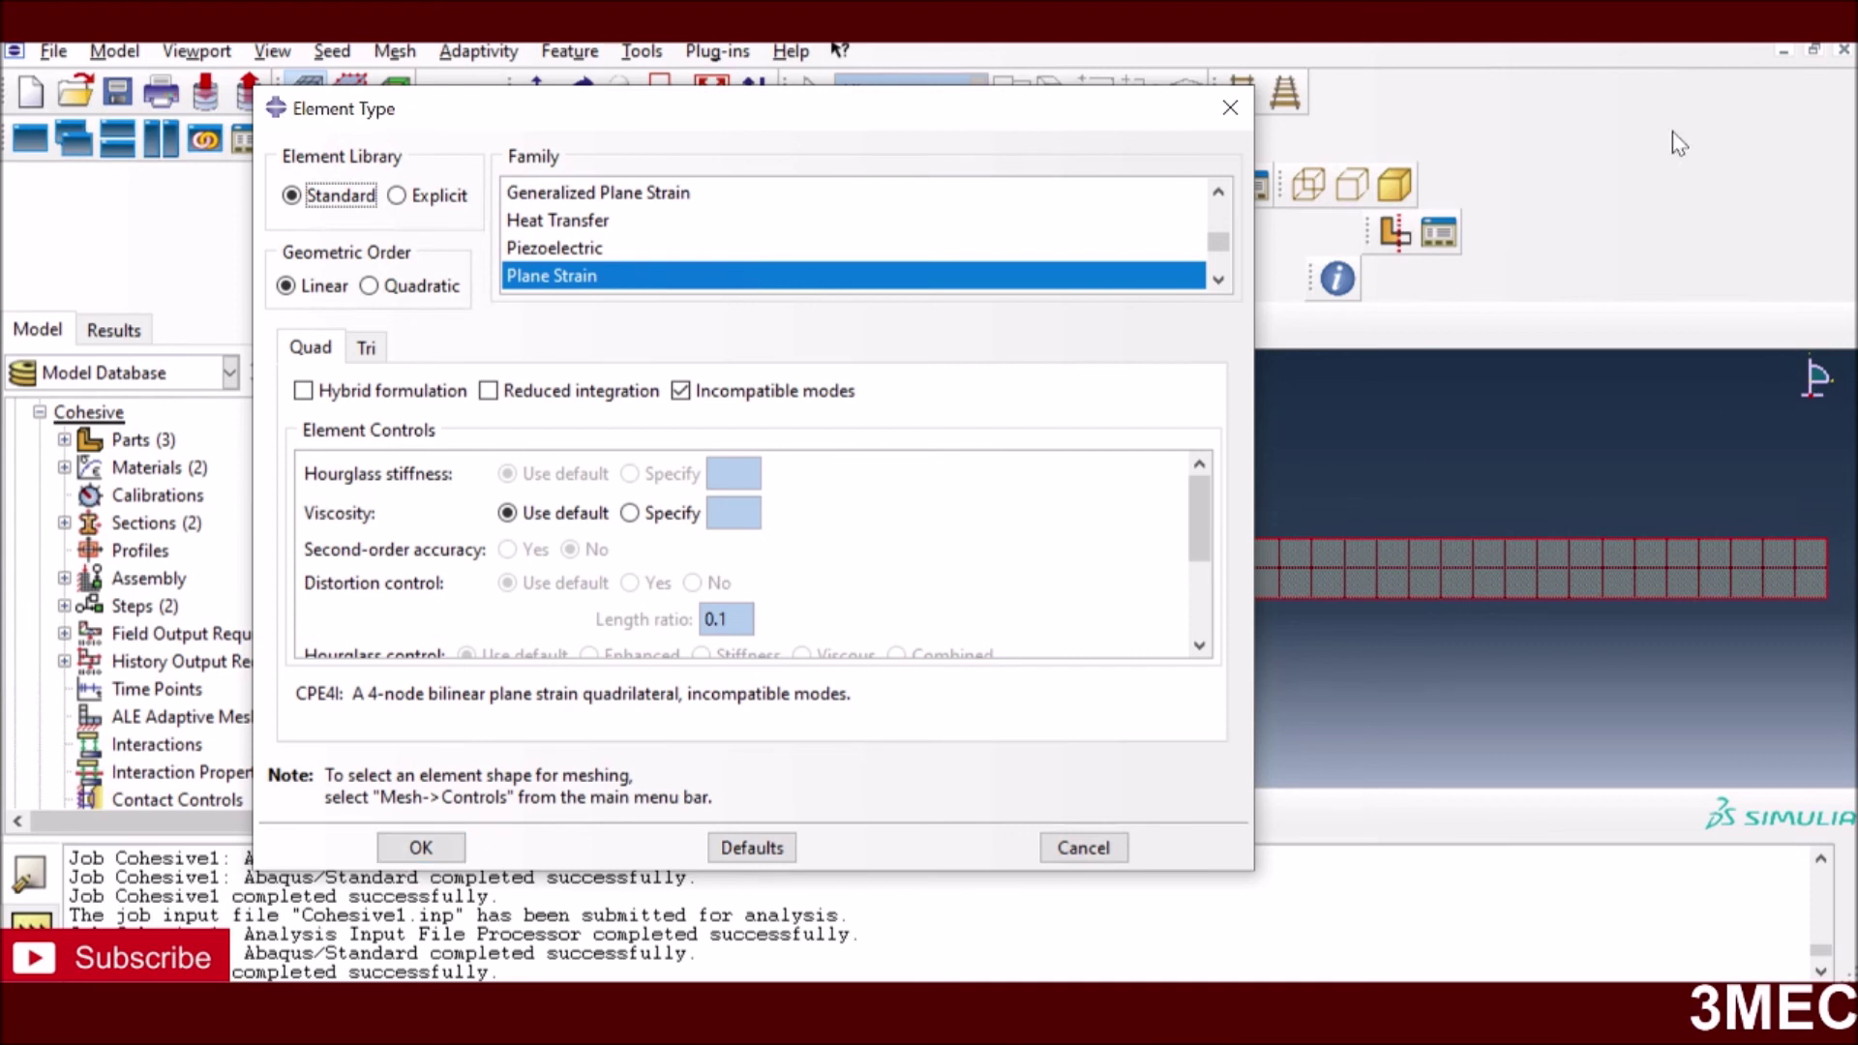
left_click(422, 849)
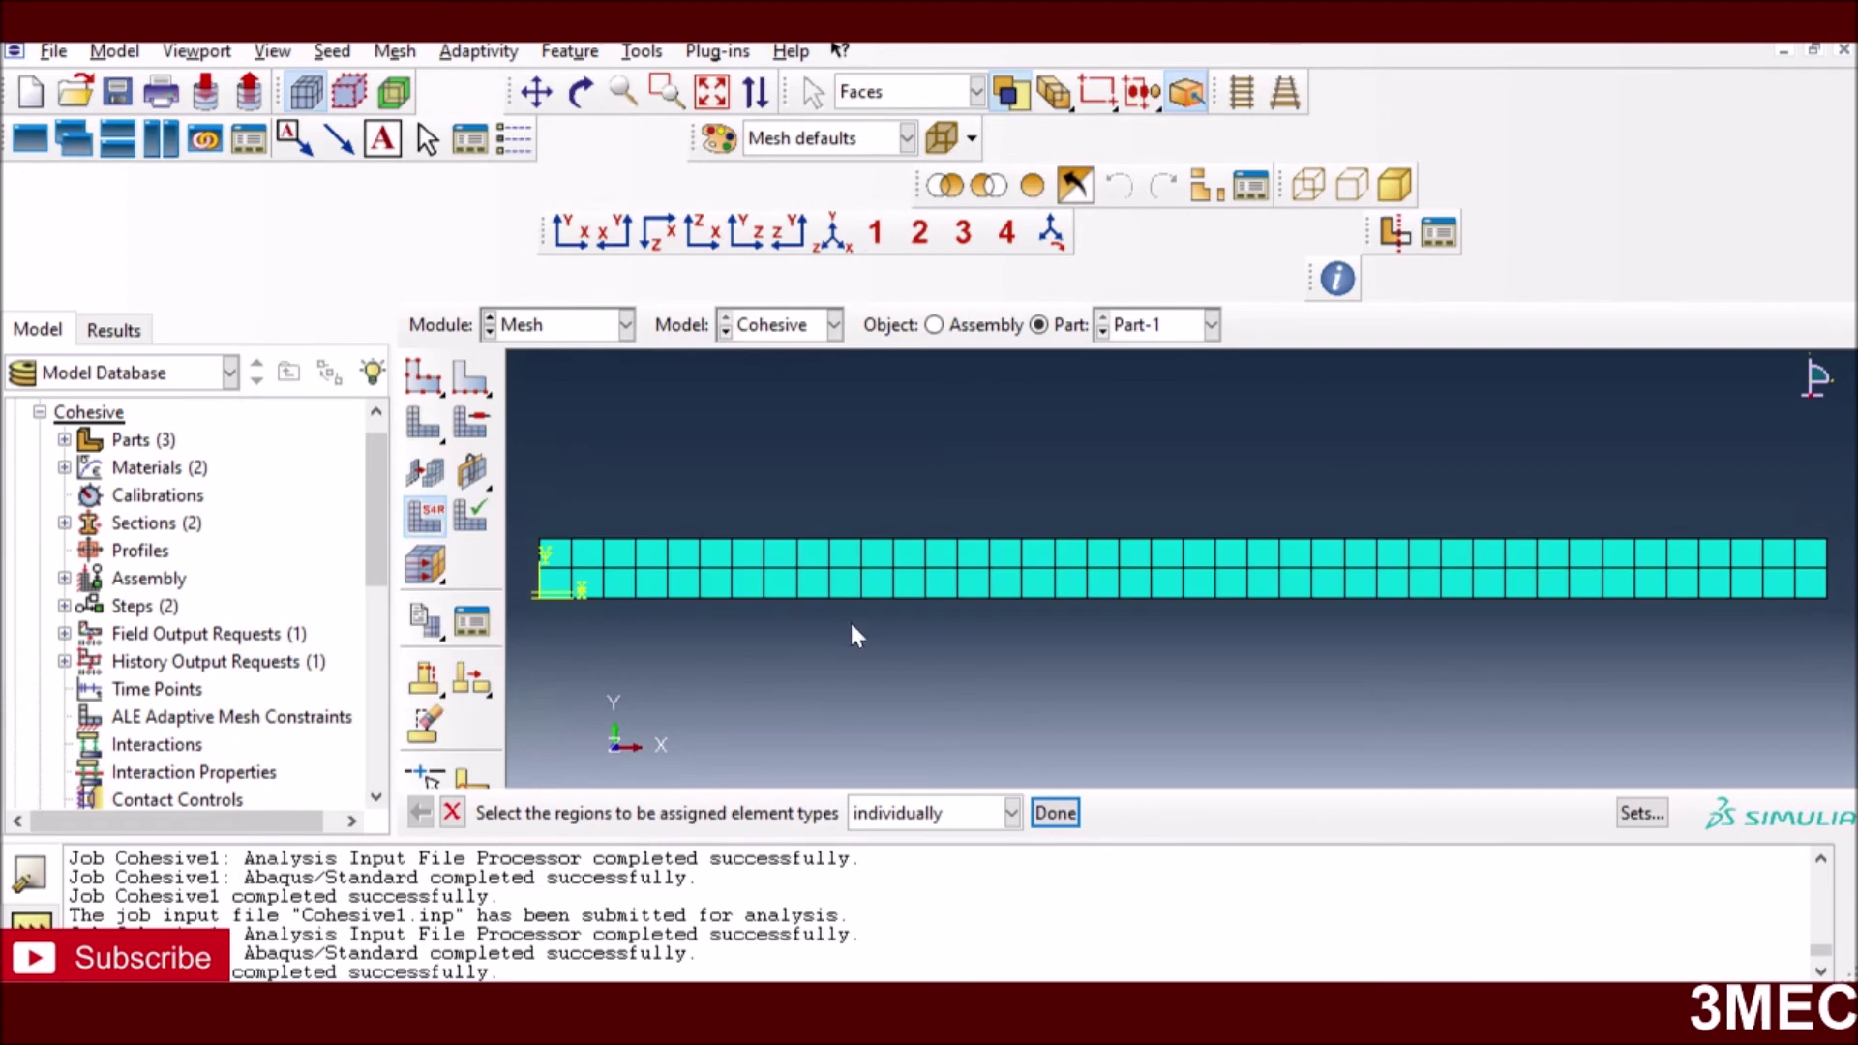
left_click(1157, 325)
- Give the coh line COH2D4 cohesive elements with element deletion on, then show the assembly mesh
left_click(1142, 385)
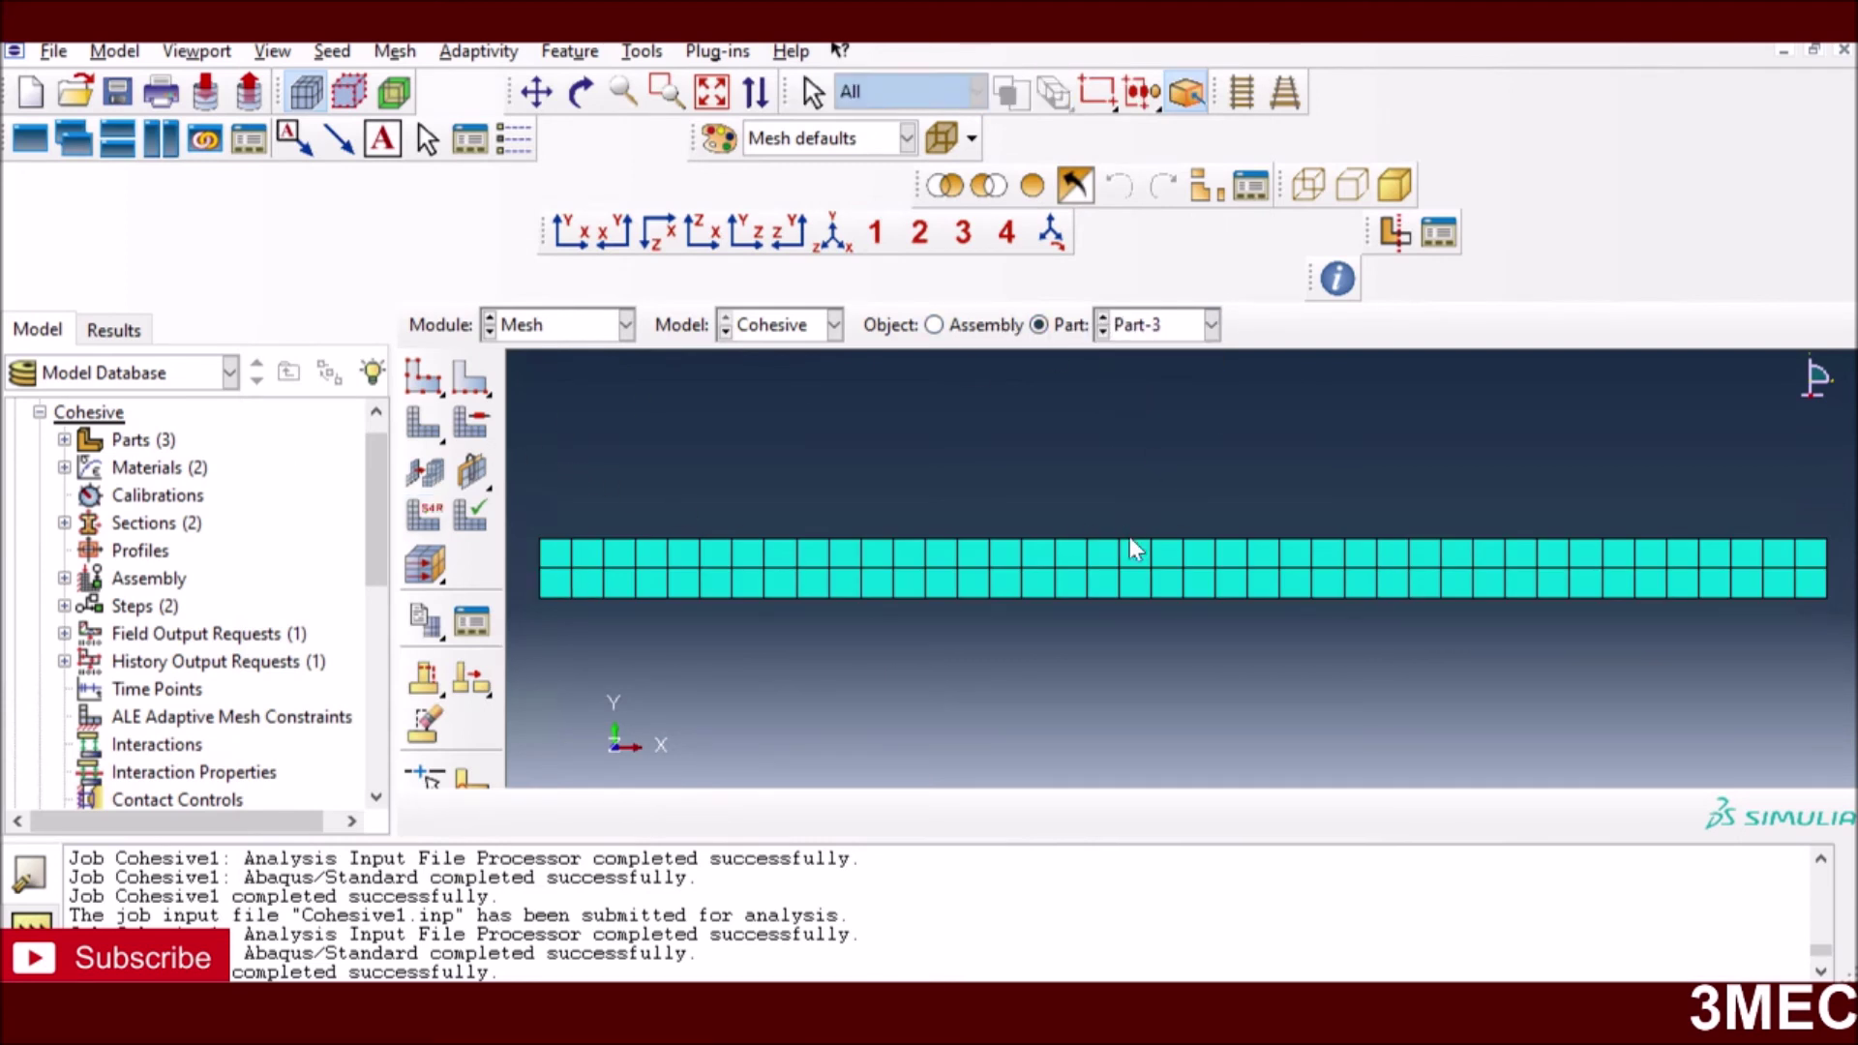
left_click(1190, 323)
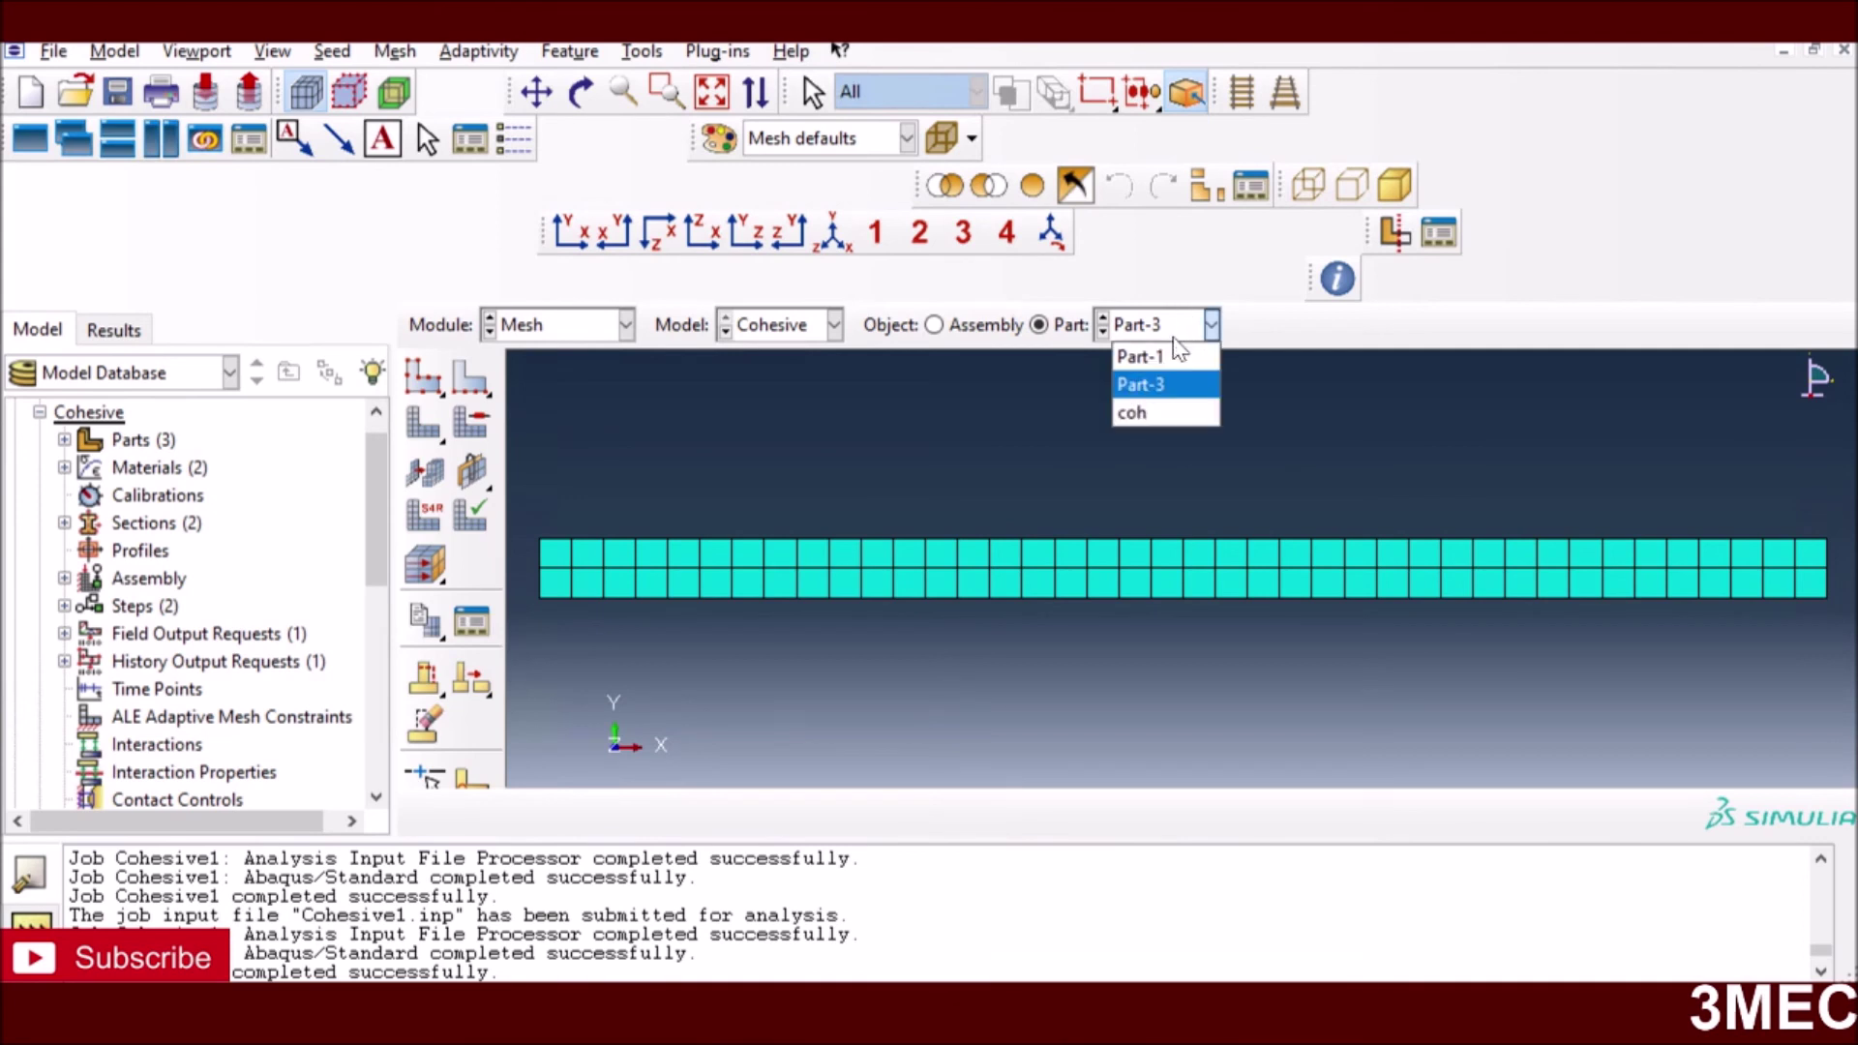
left_click(1142, 416)
left_click(445, 516)
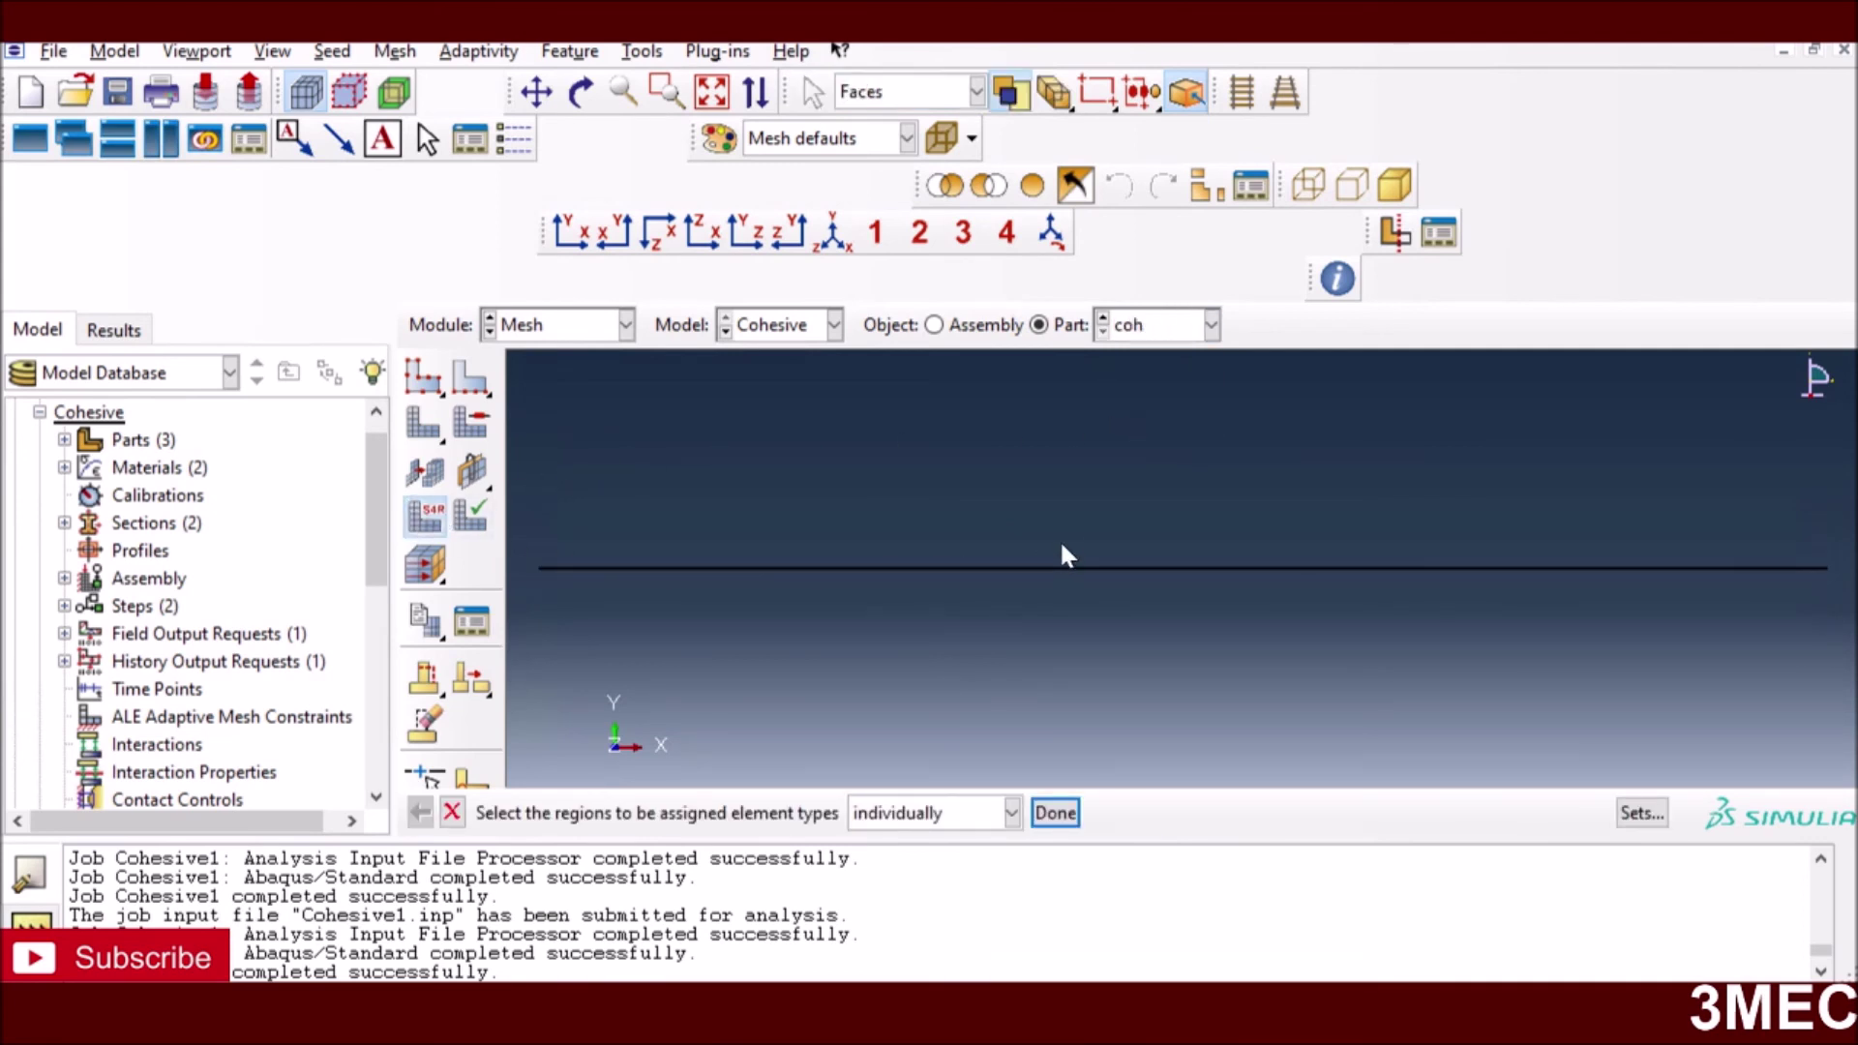
left_click(1055, 813)
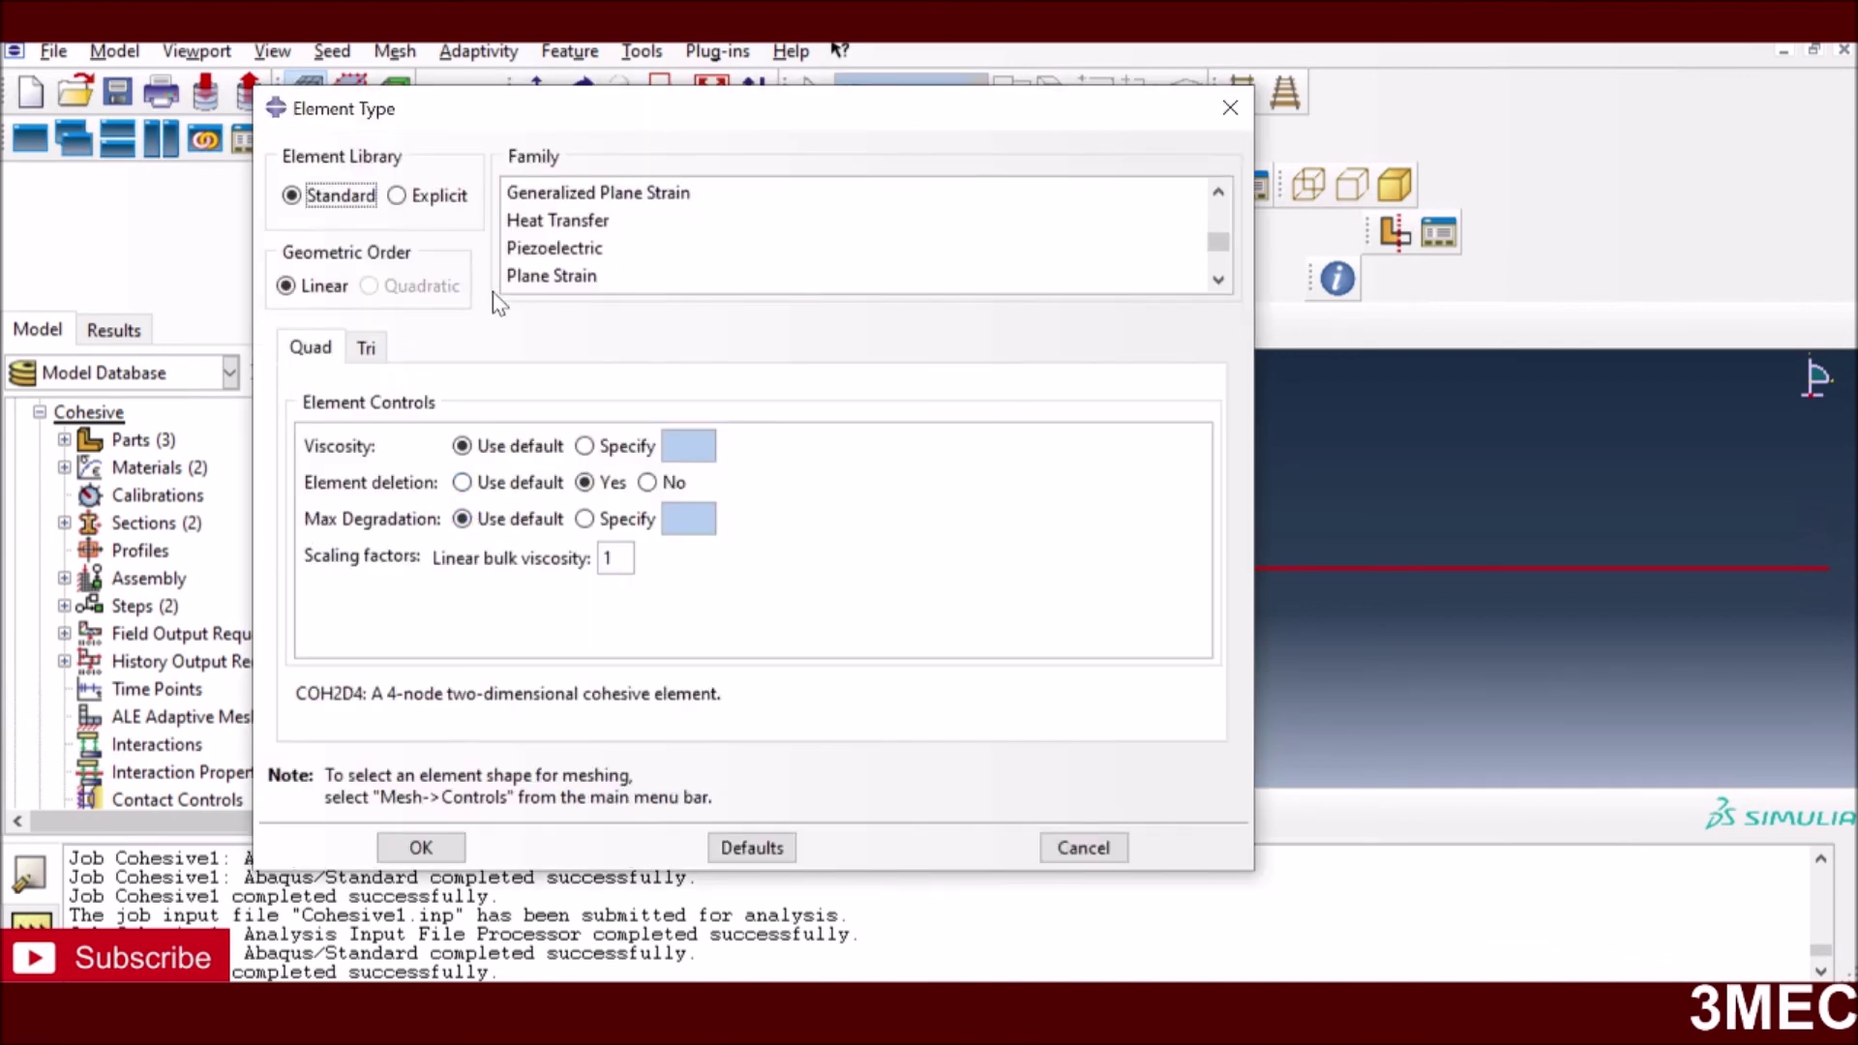
scroll(624, 250, "up", 2)
left_click(646, 248)
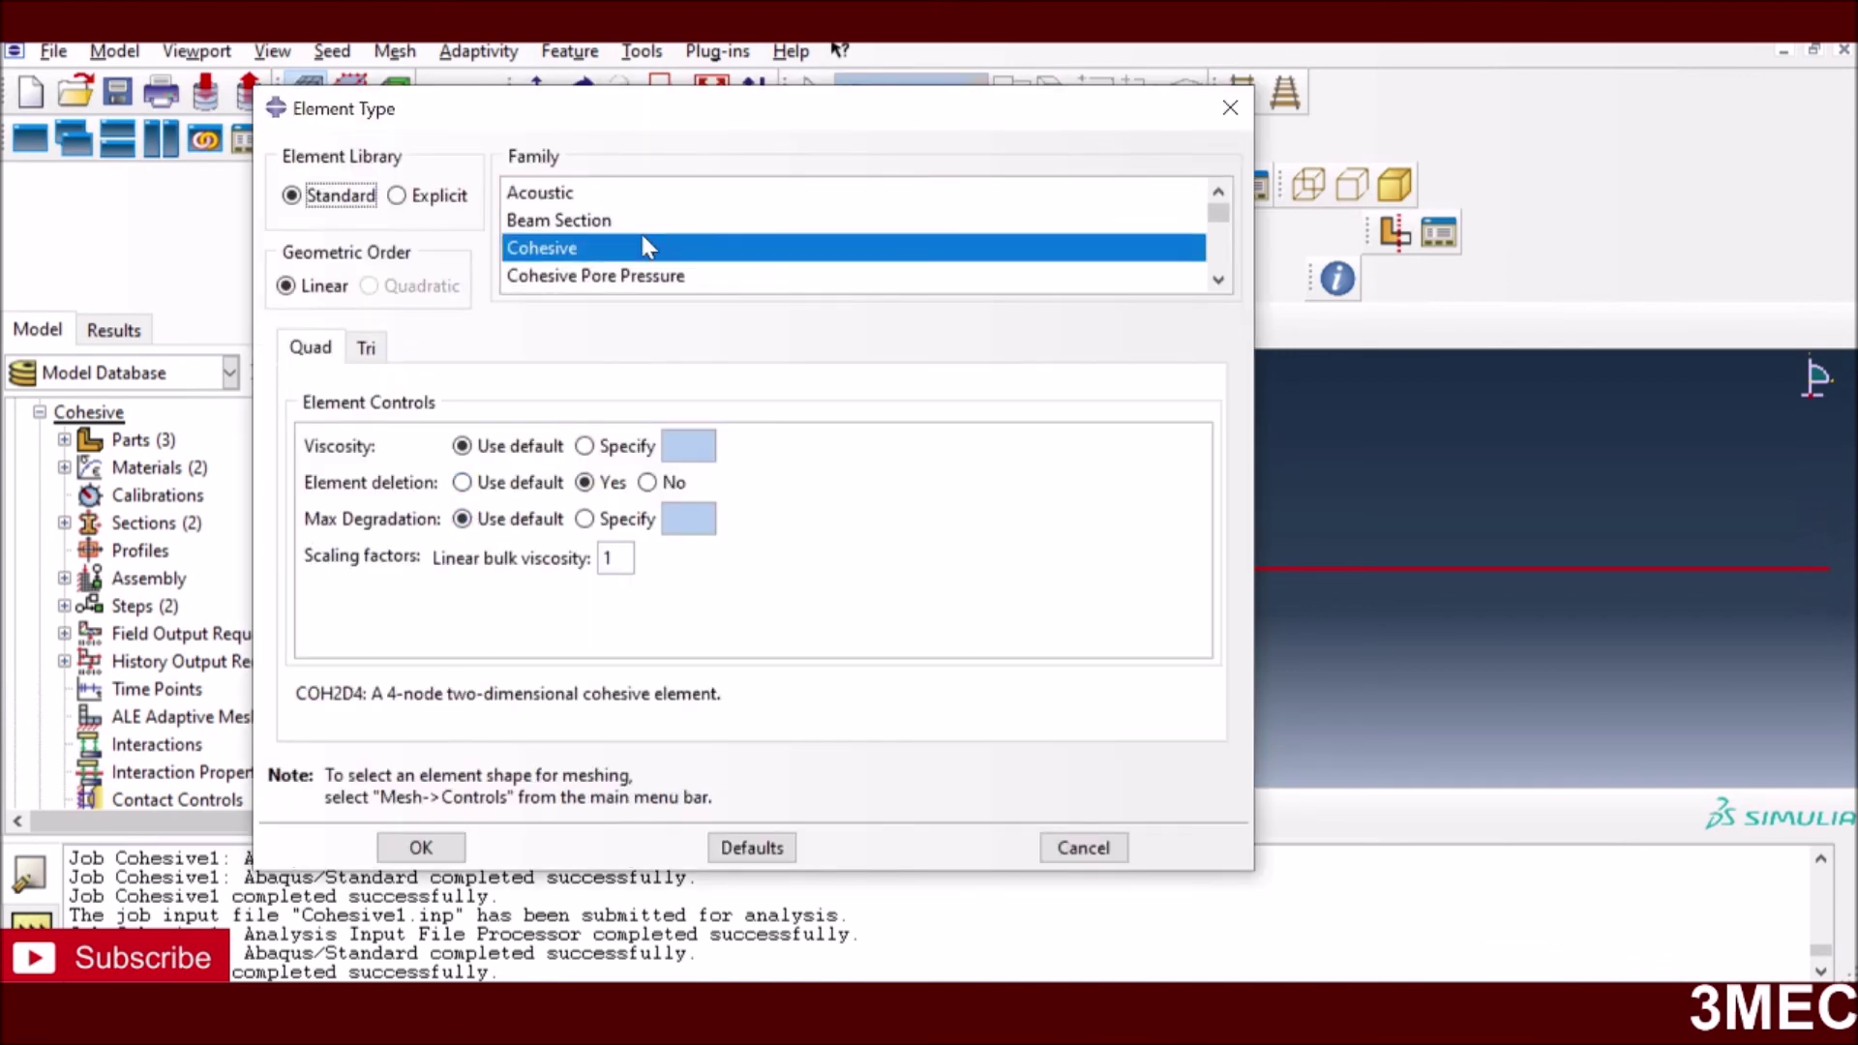
left_click(585, 482)
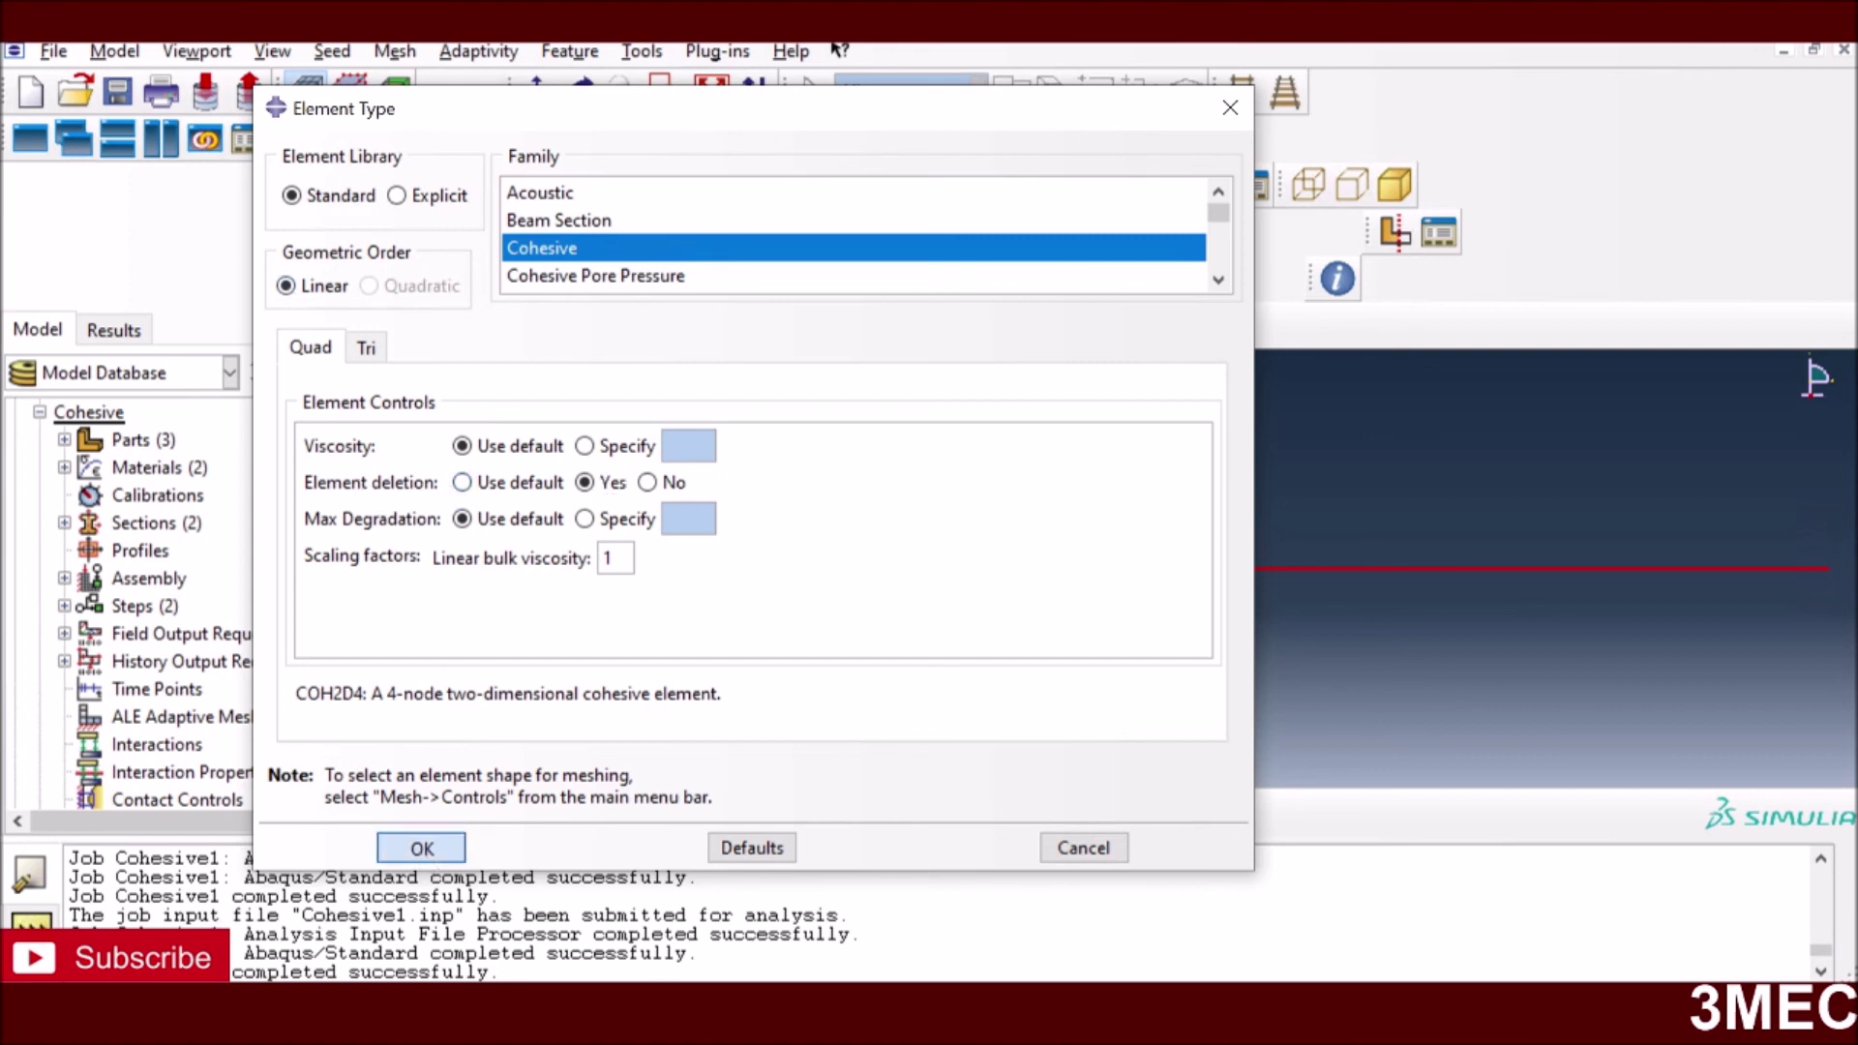
left_click(421, 848)
left_click(934, 325)
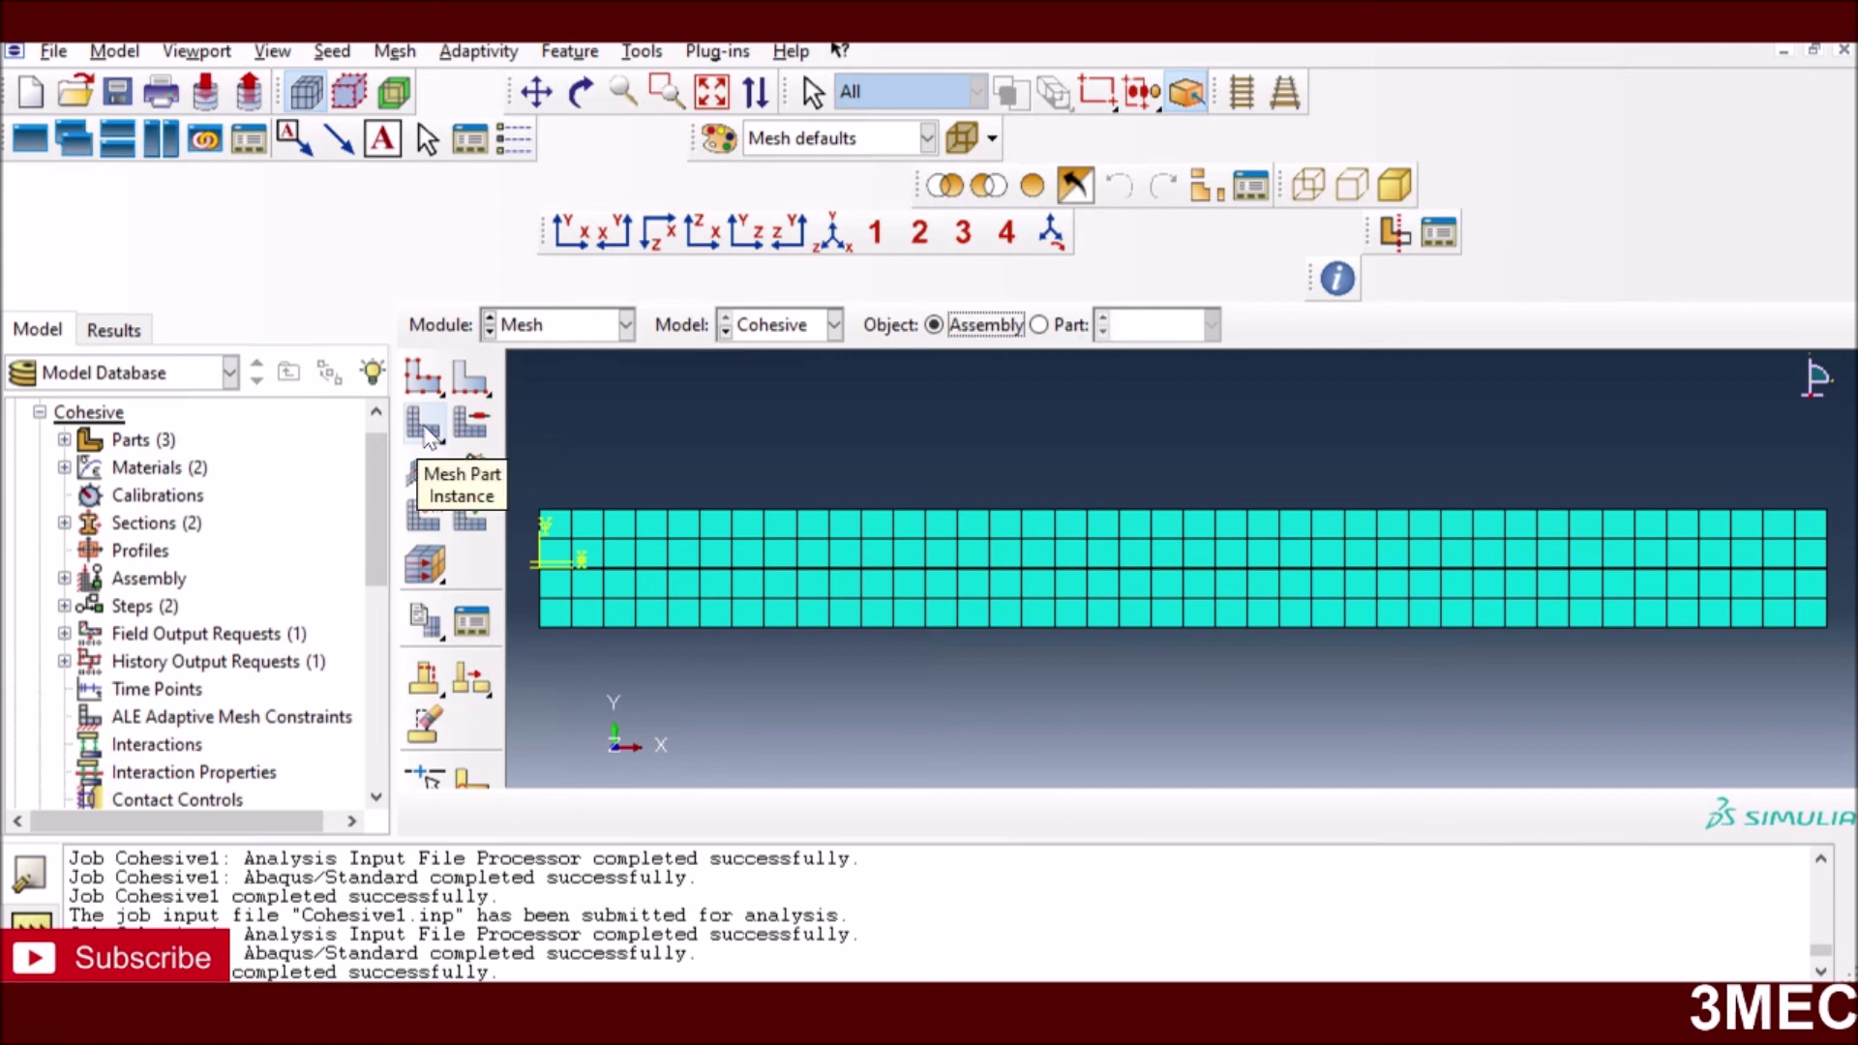
- Switch to the Job module, cancelling the new-job dialog
left_click(625, 325)
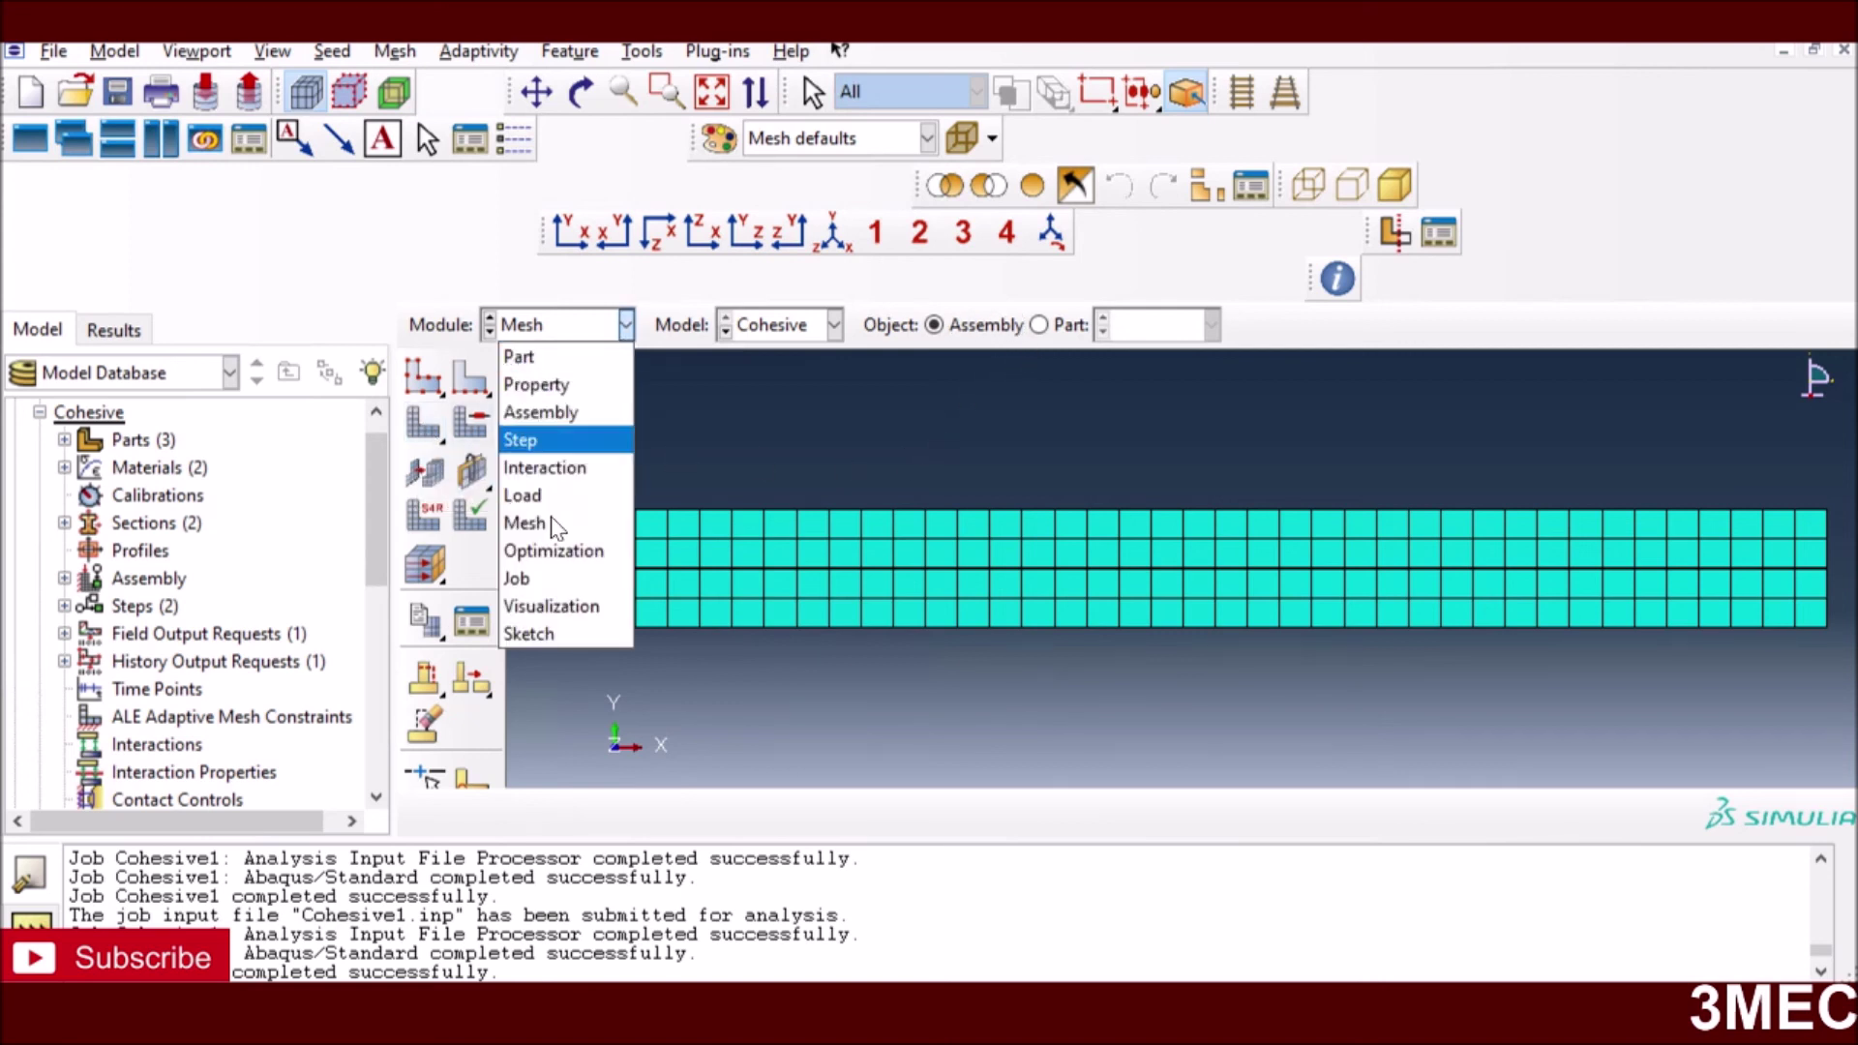
left_click(520, 578)
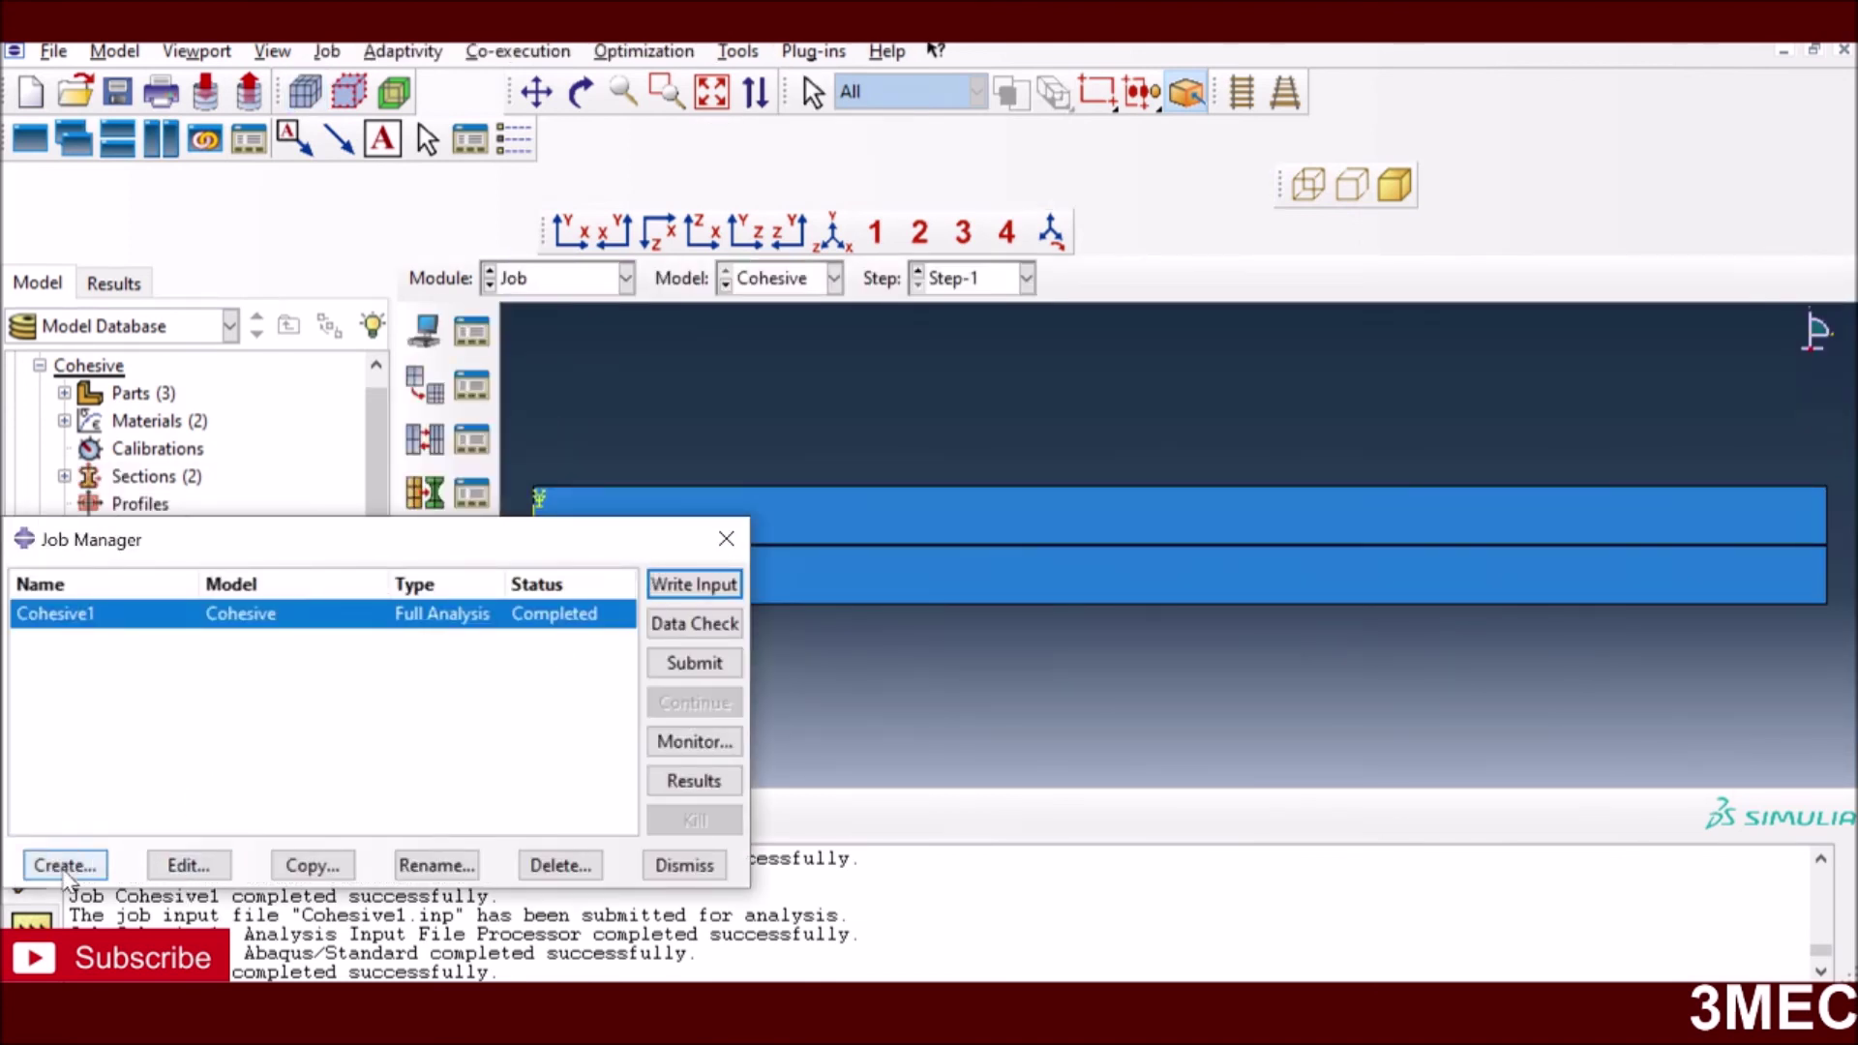
left_click(65, 866)
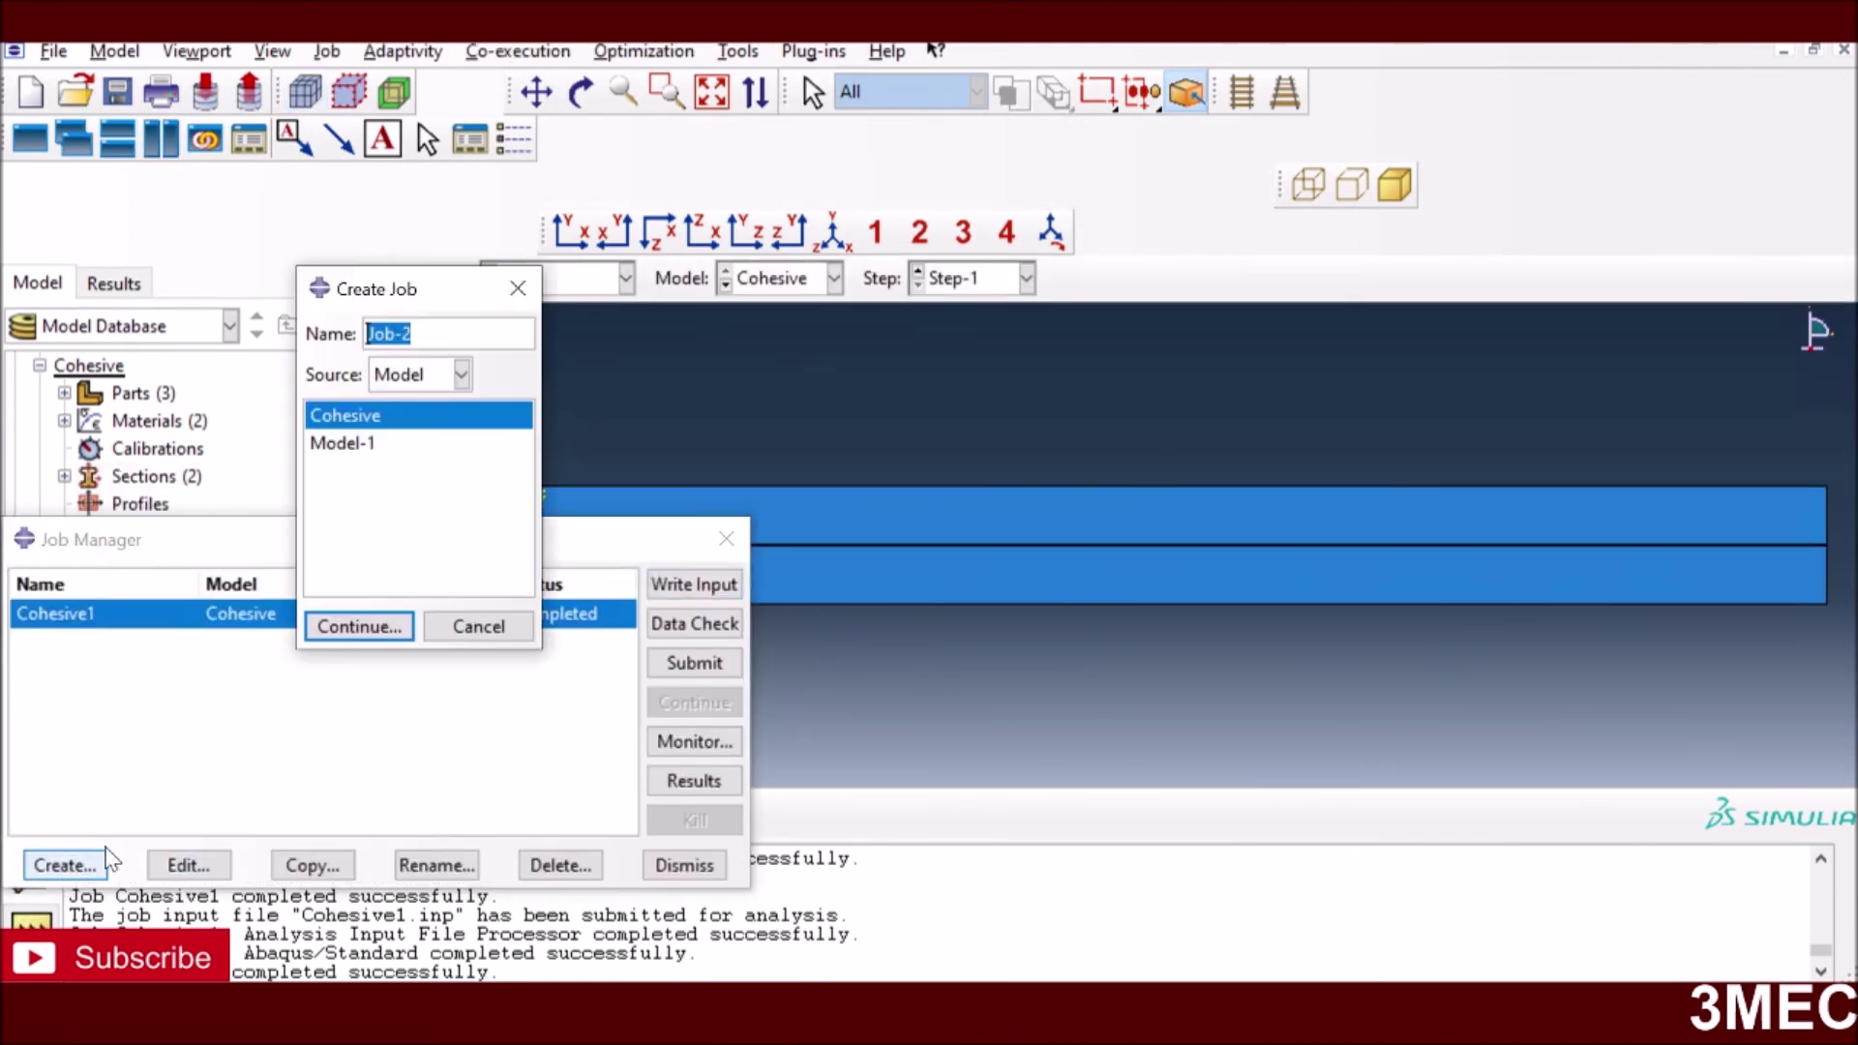
left_click(460, 626)
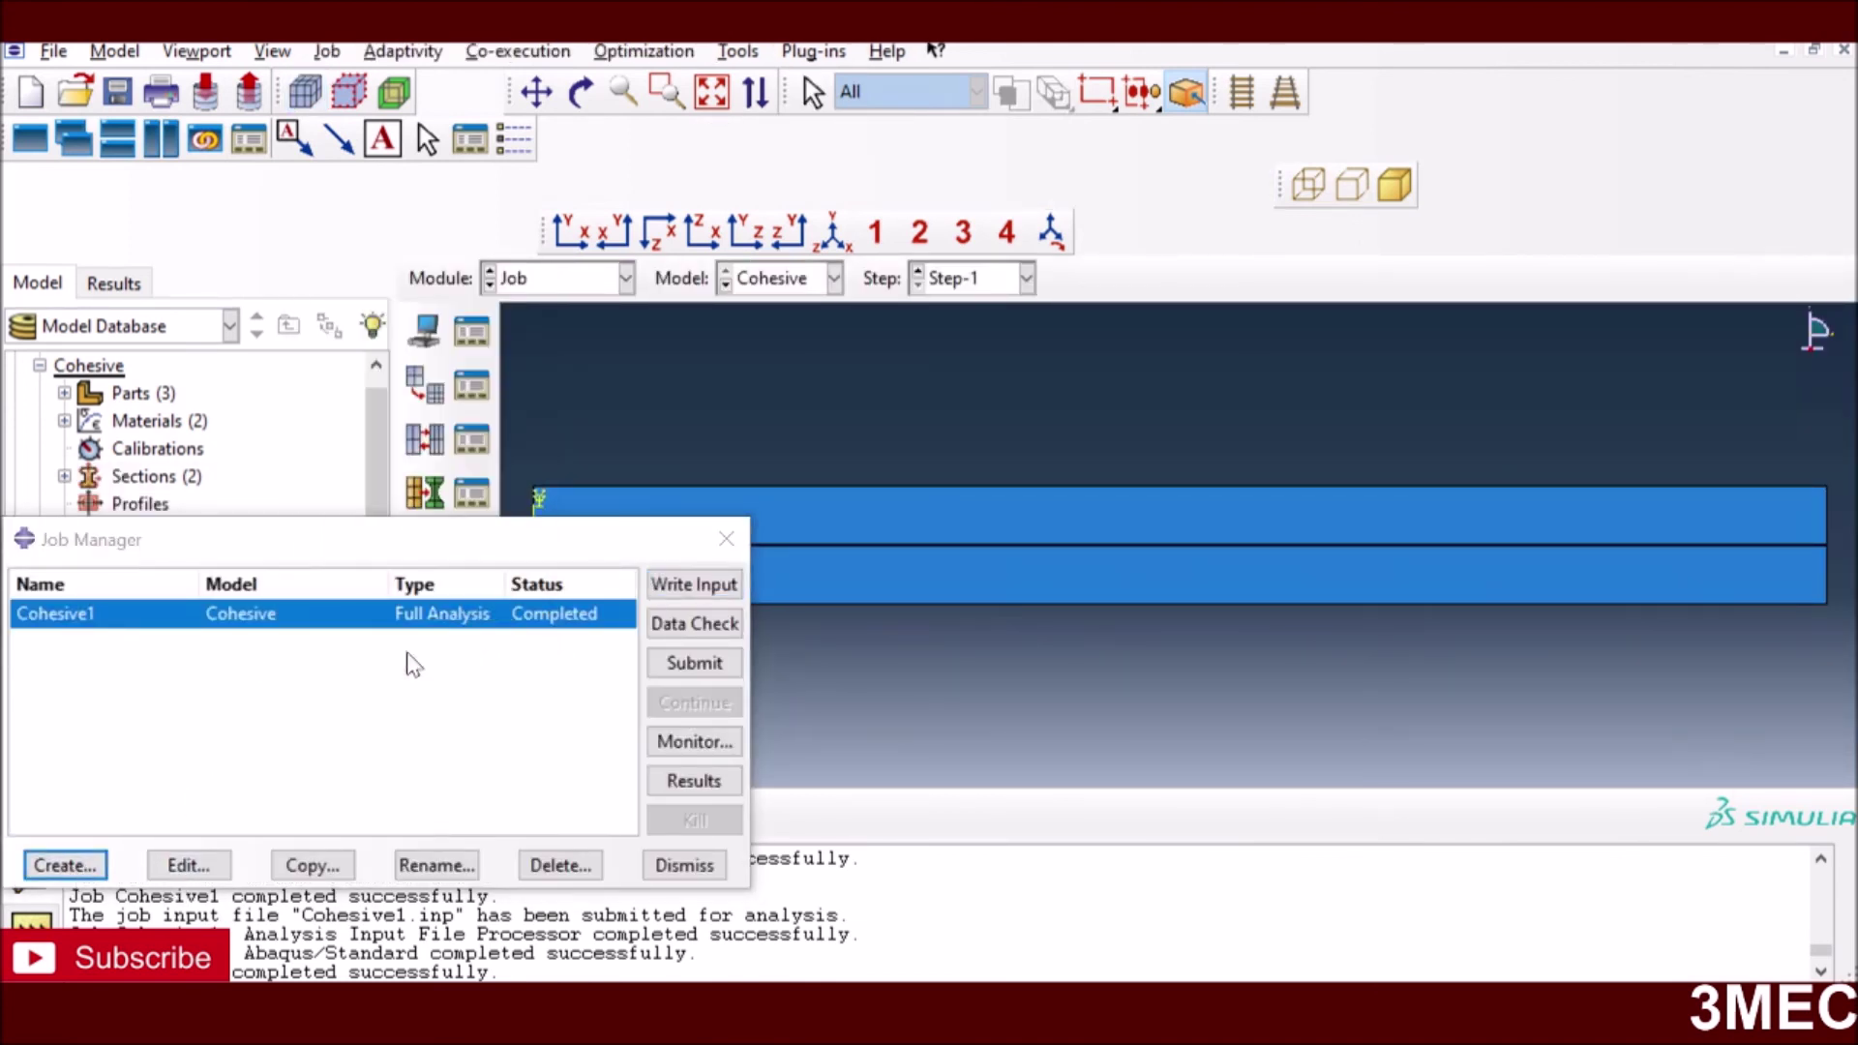
- Resubmit Cohesive1, overwriting old files, and monitor it to completion in 17 increments
left_click(683, 662)
left_click(1649, 348)
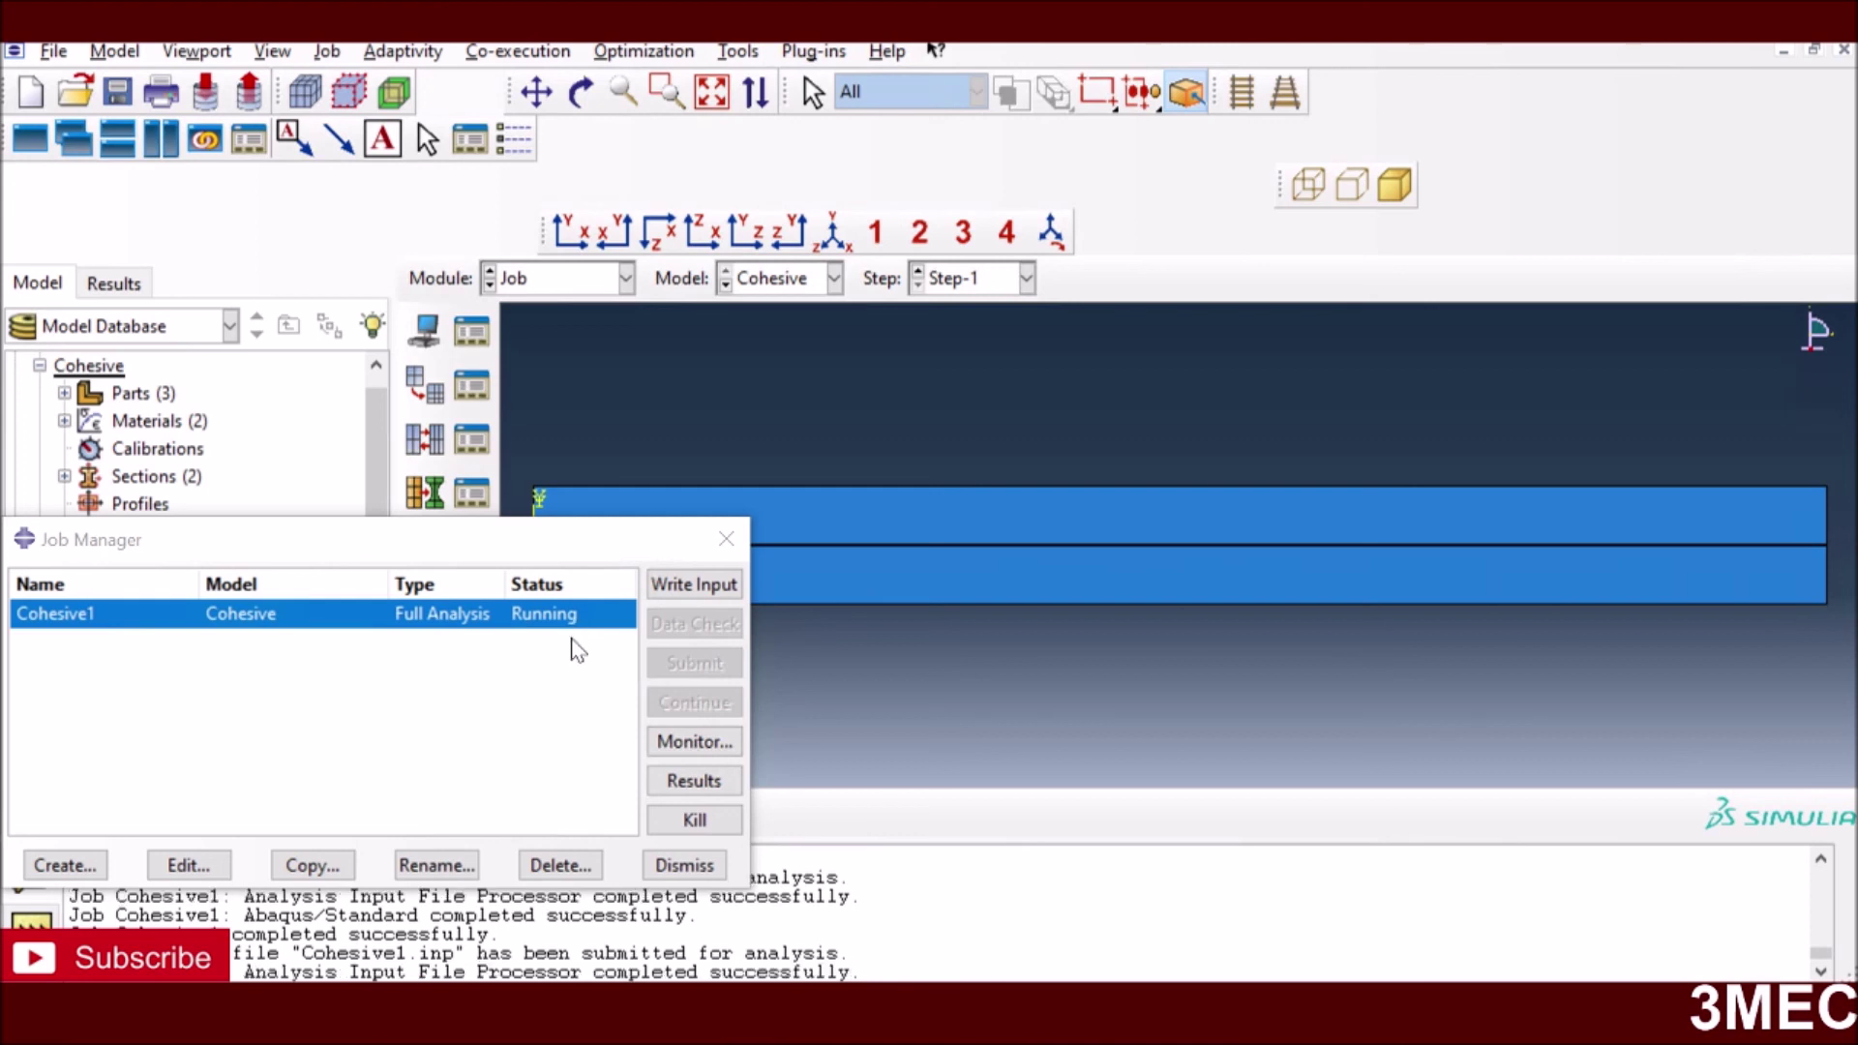
left_click(694, 742)
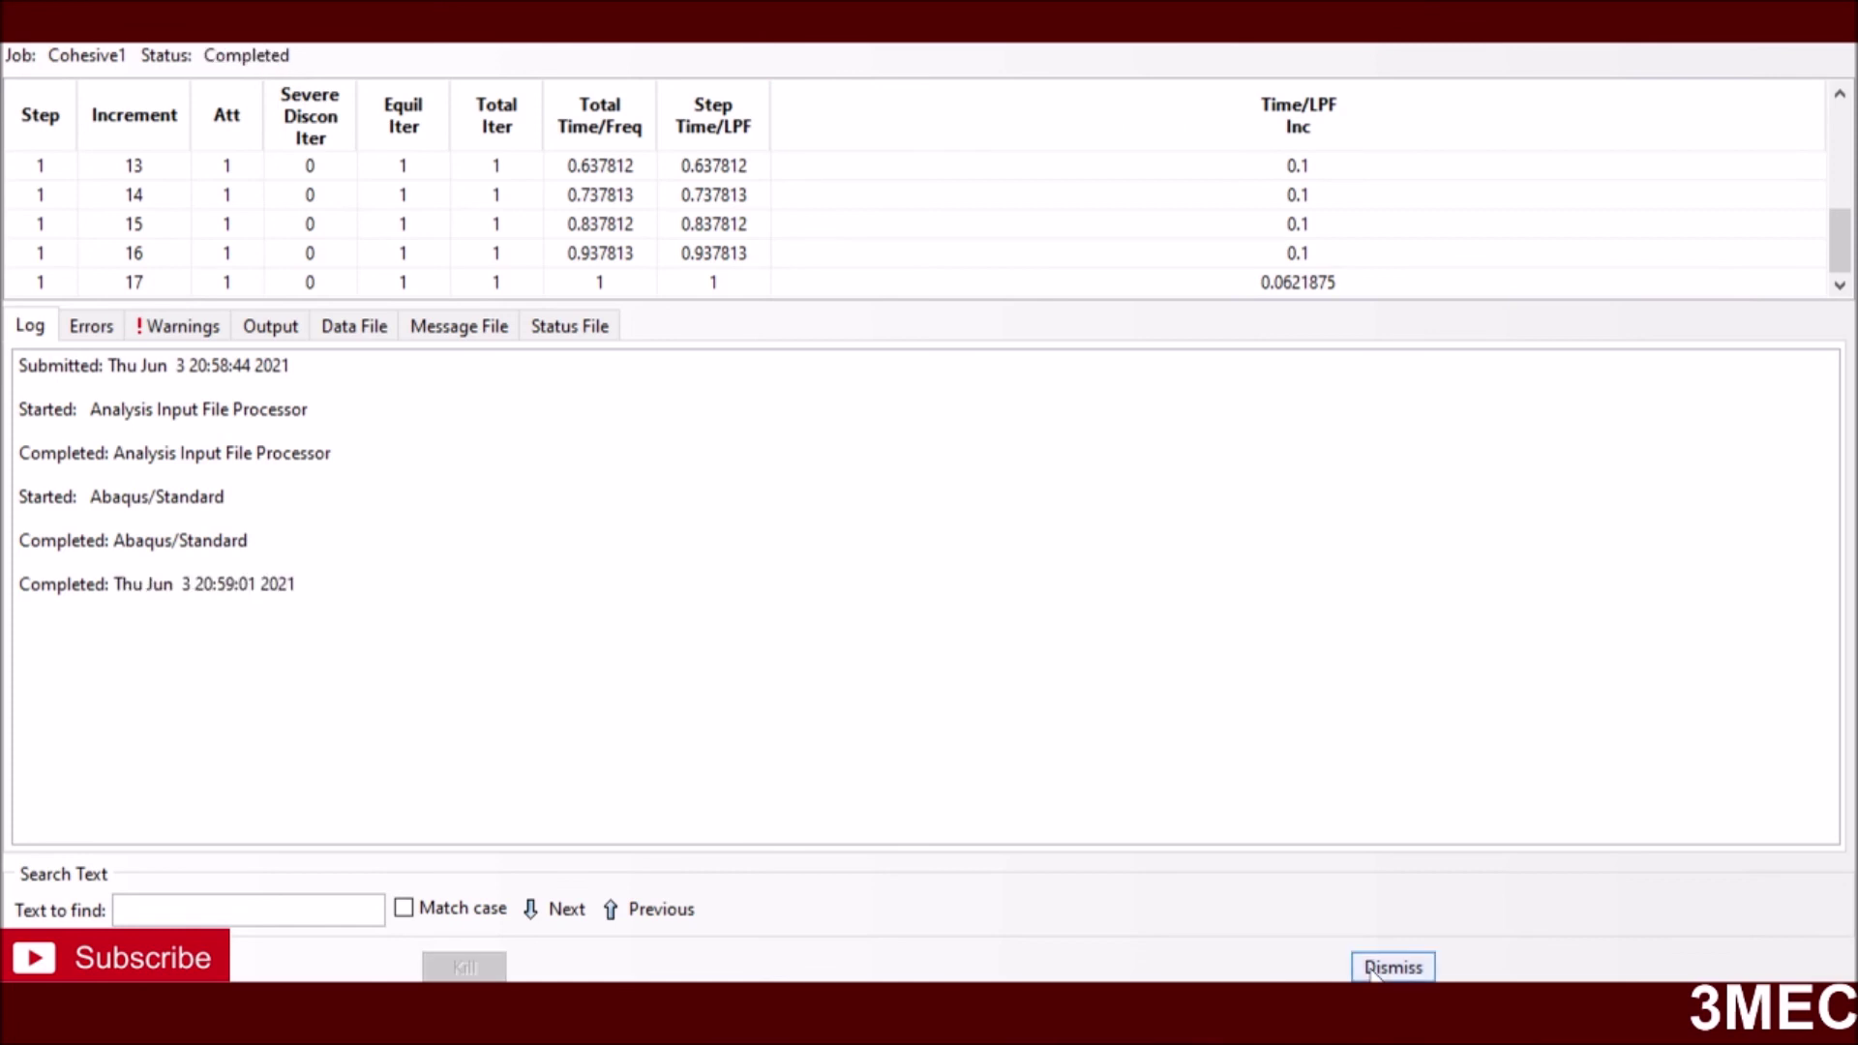
left_click(1391, 966)
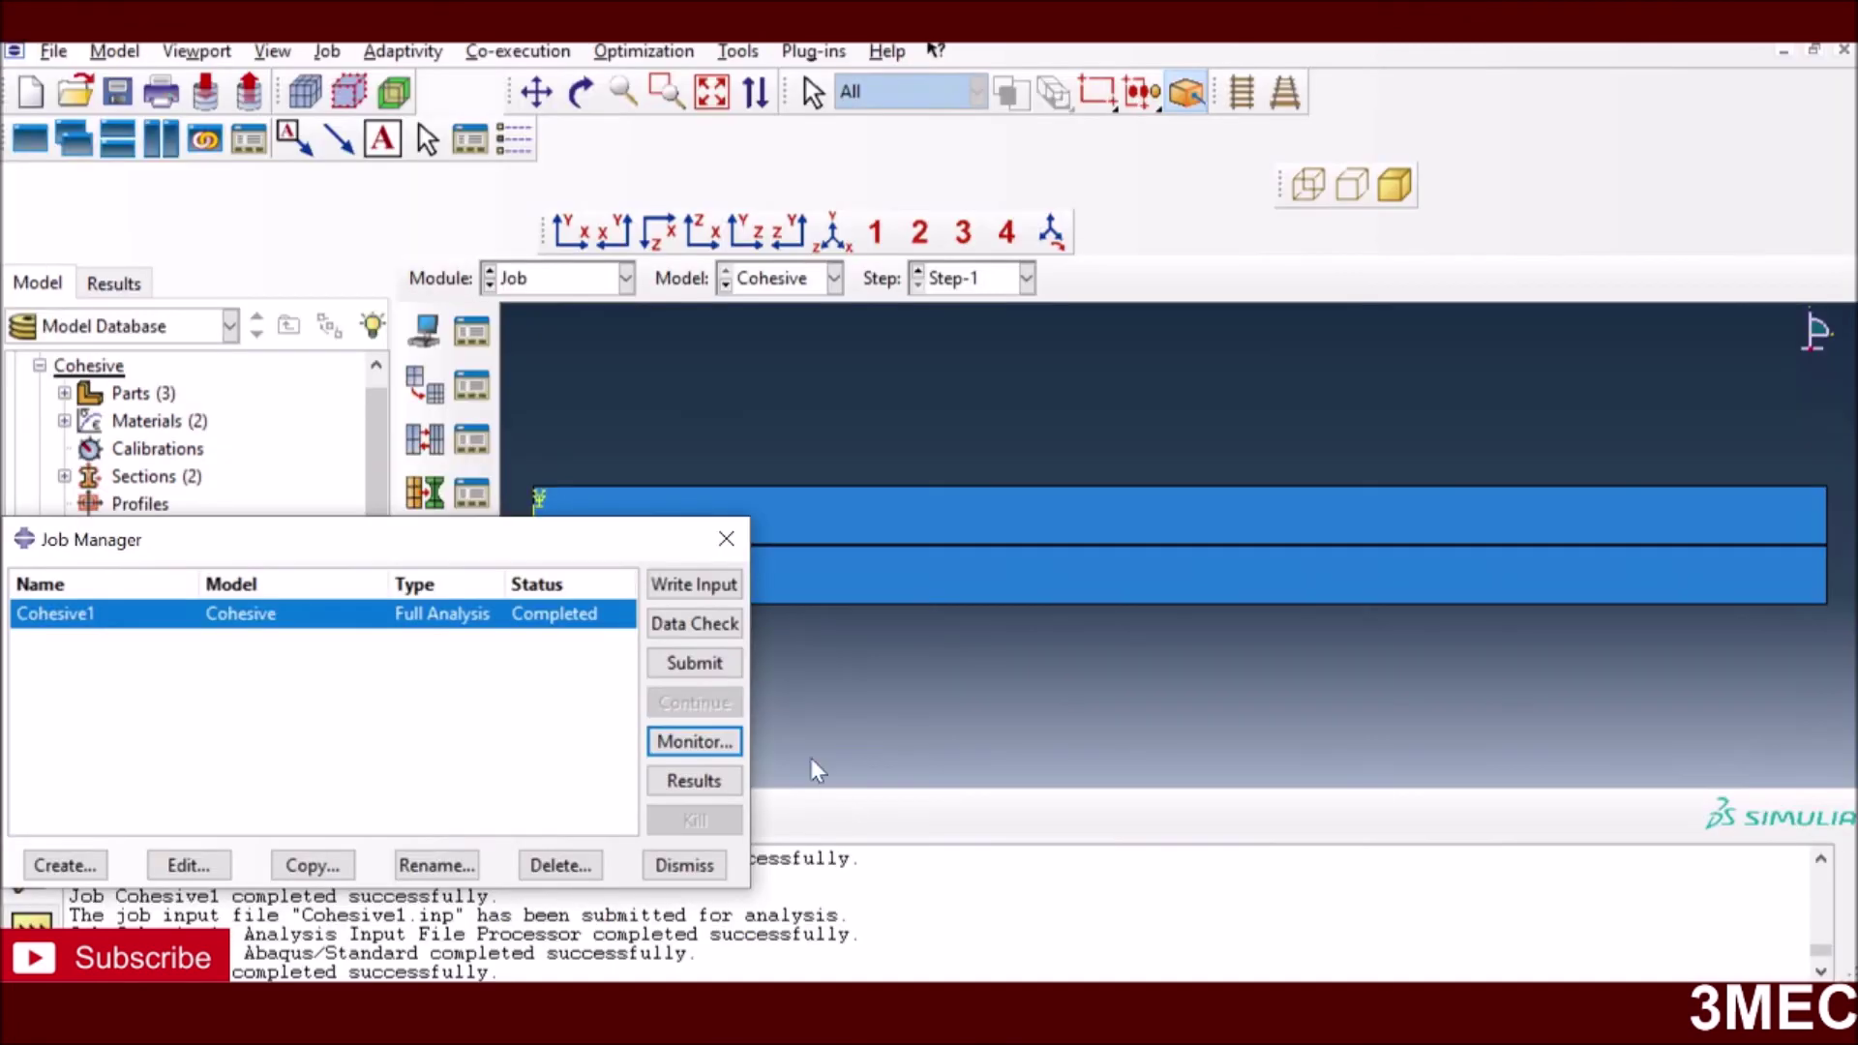
left_click(694, 780)
- Dismiss the error and plot Mises contours on the deformed beam at increment 1
left_click(927, 542)
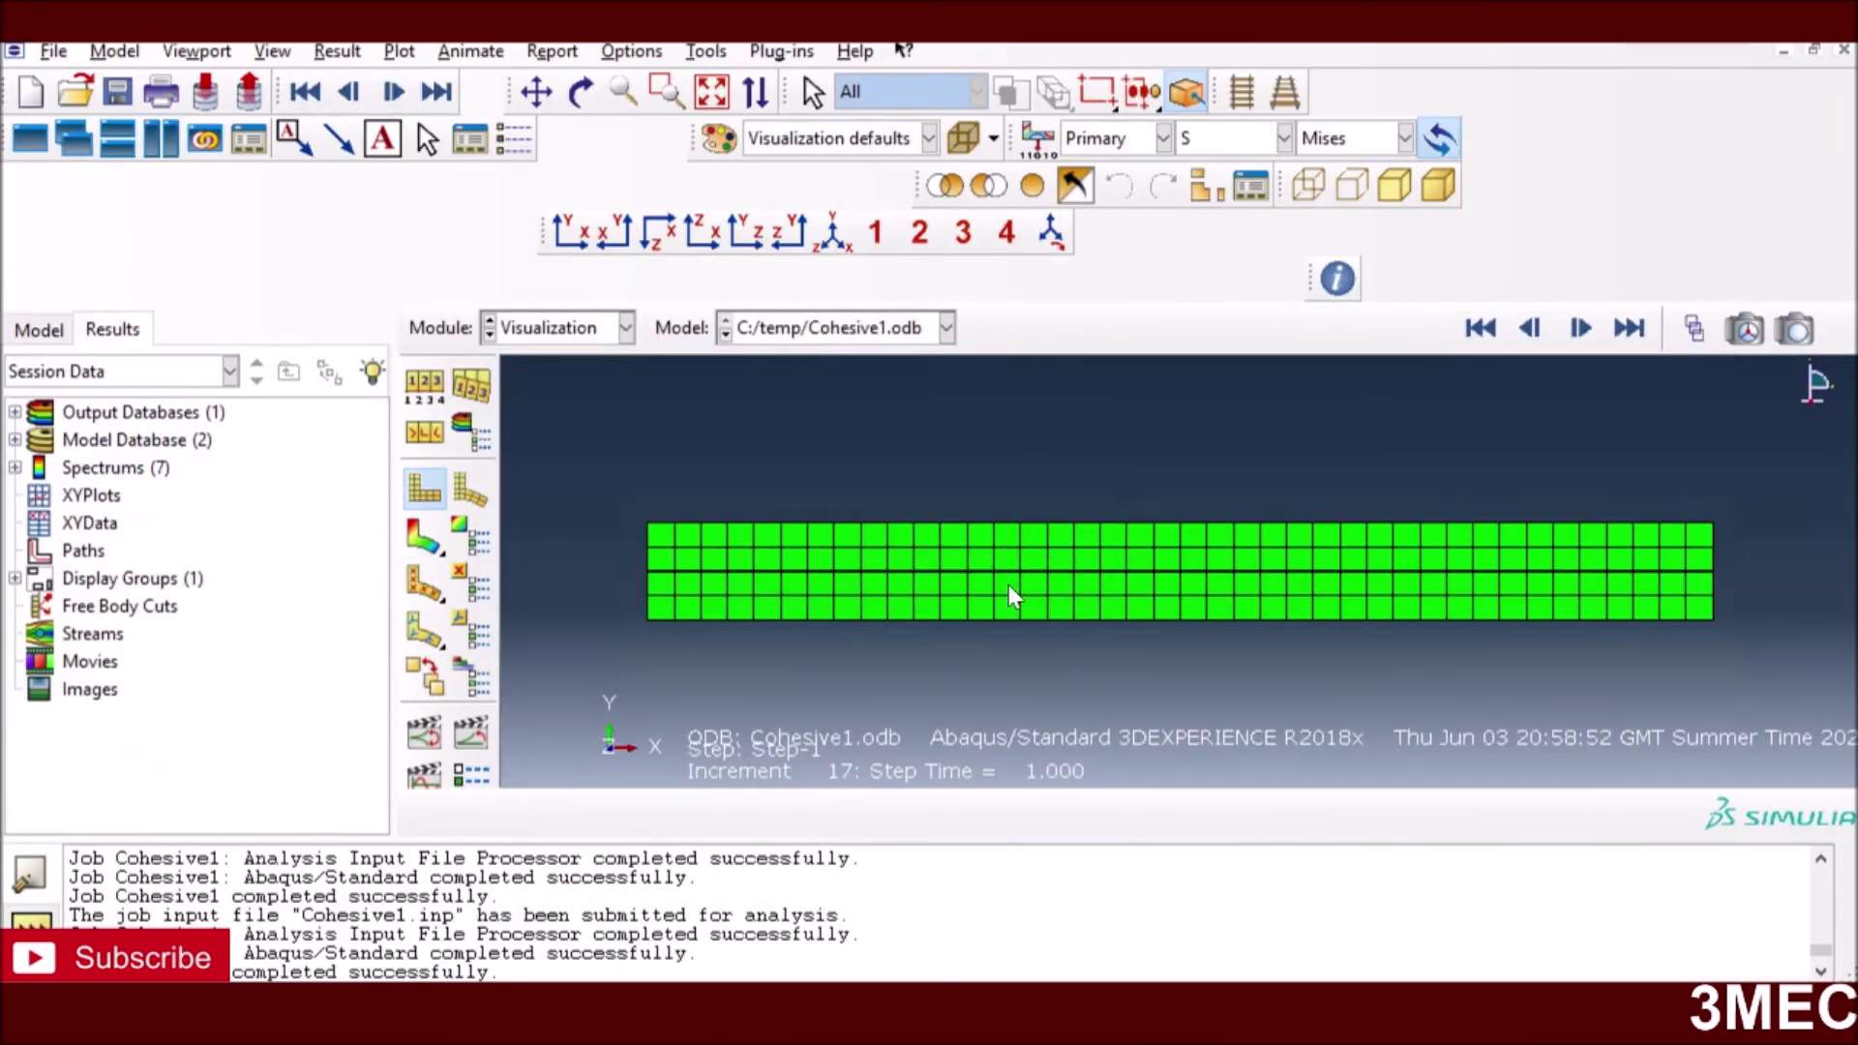
left_click(423, 538)
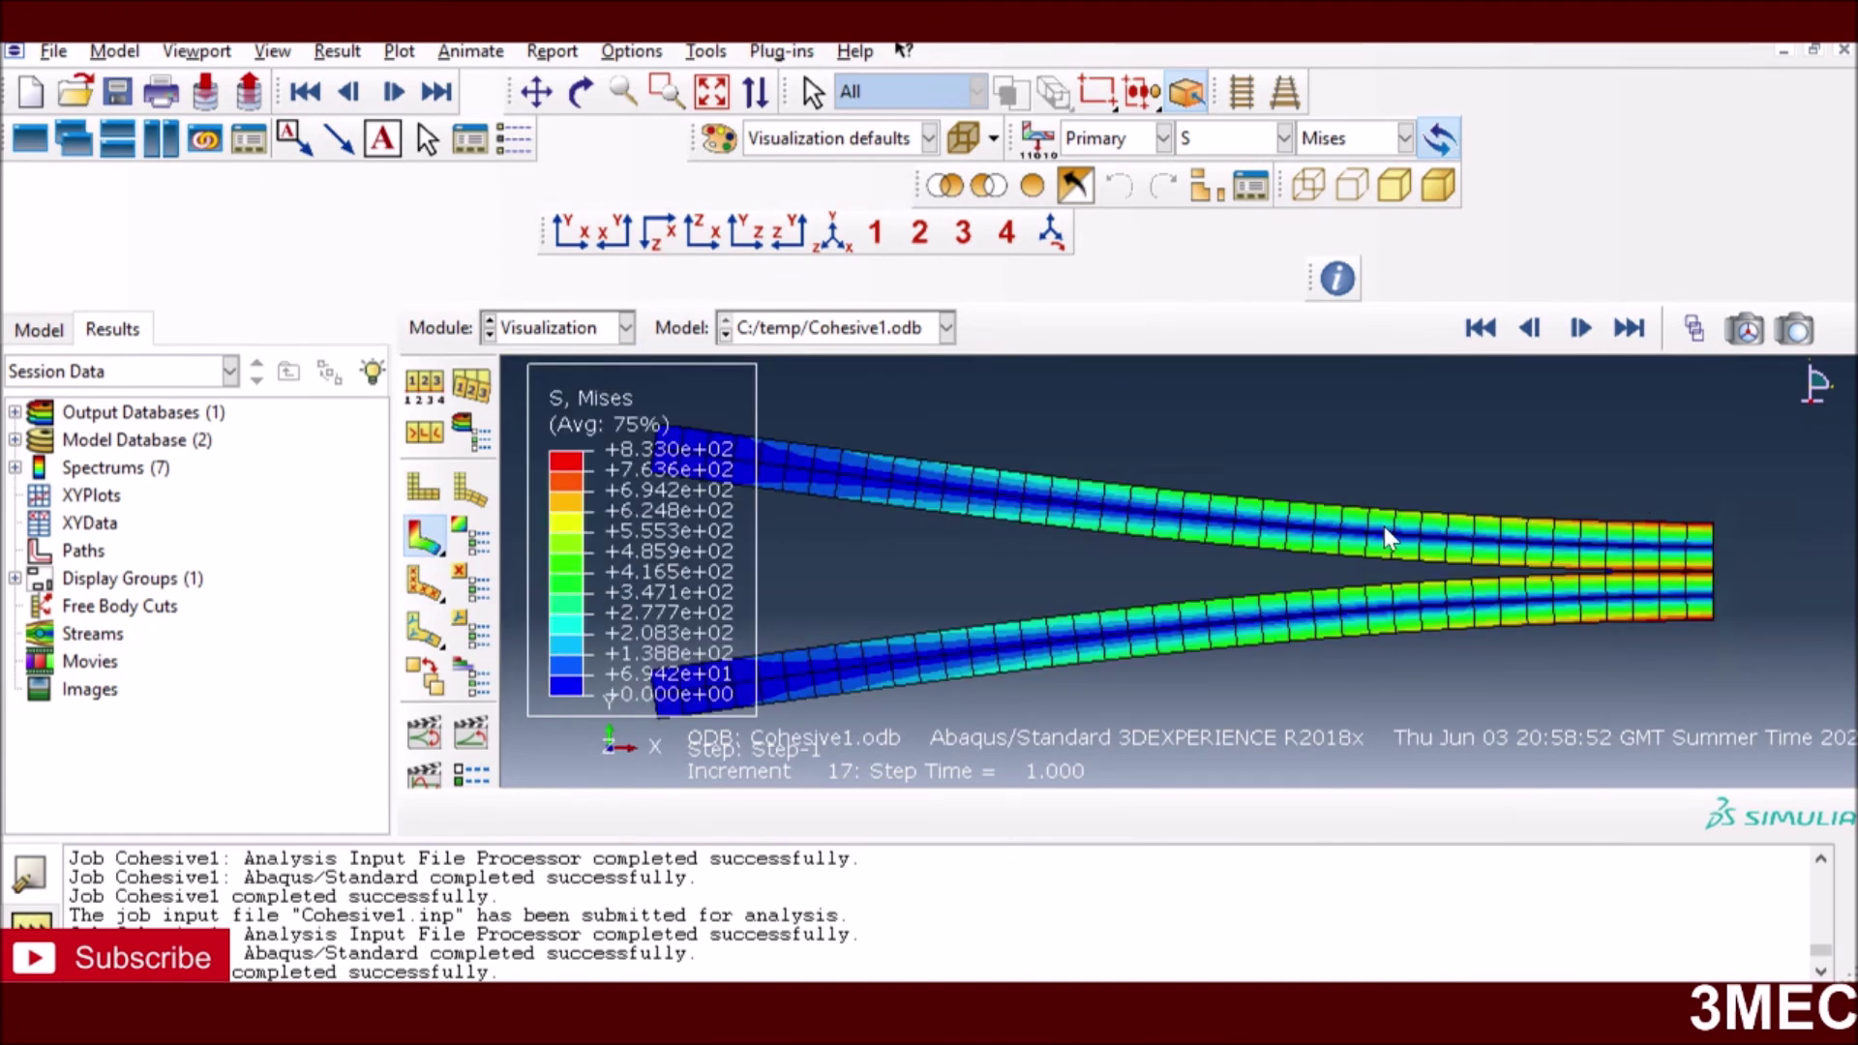
left_click(1481, 327)
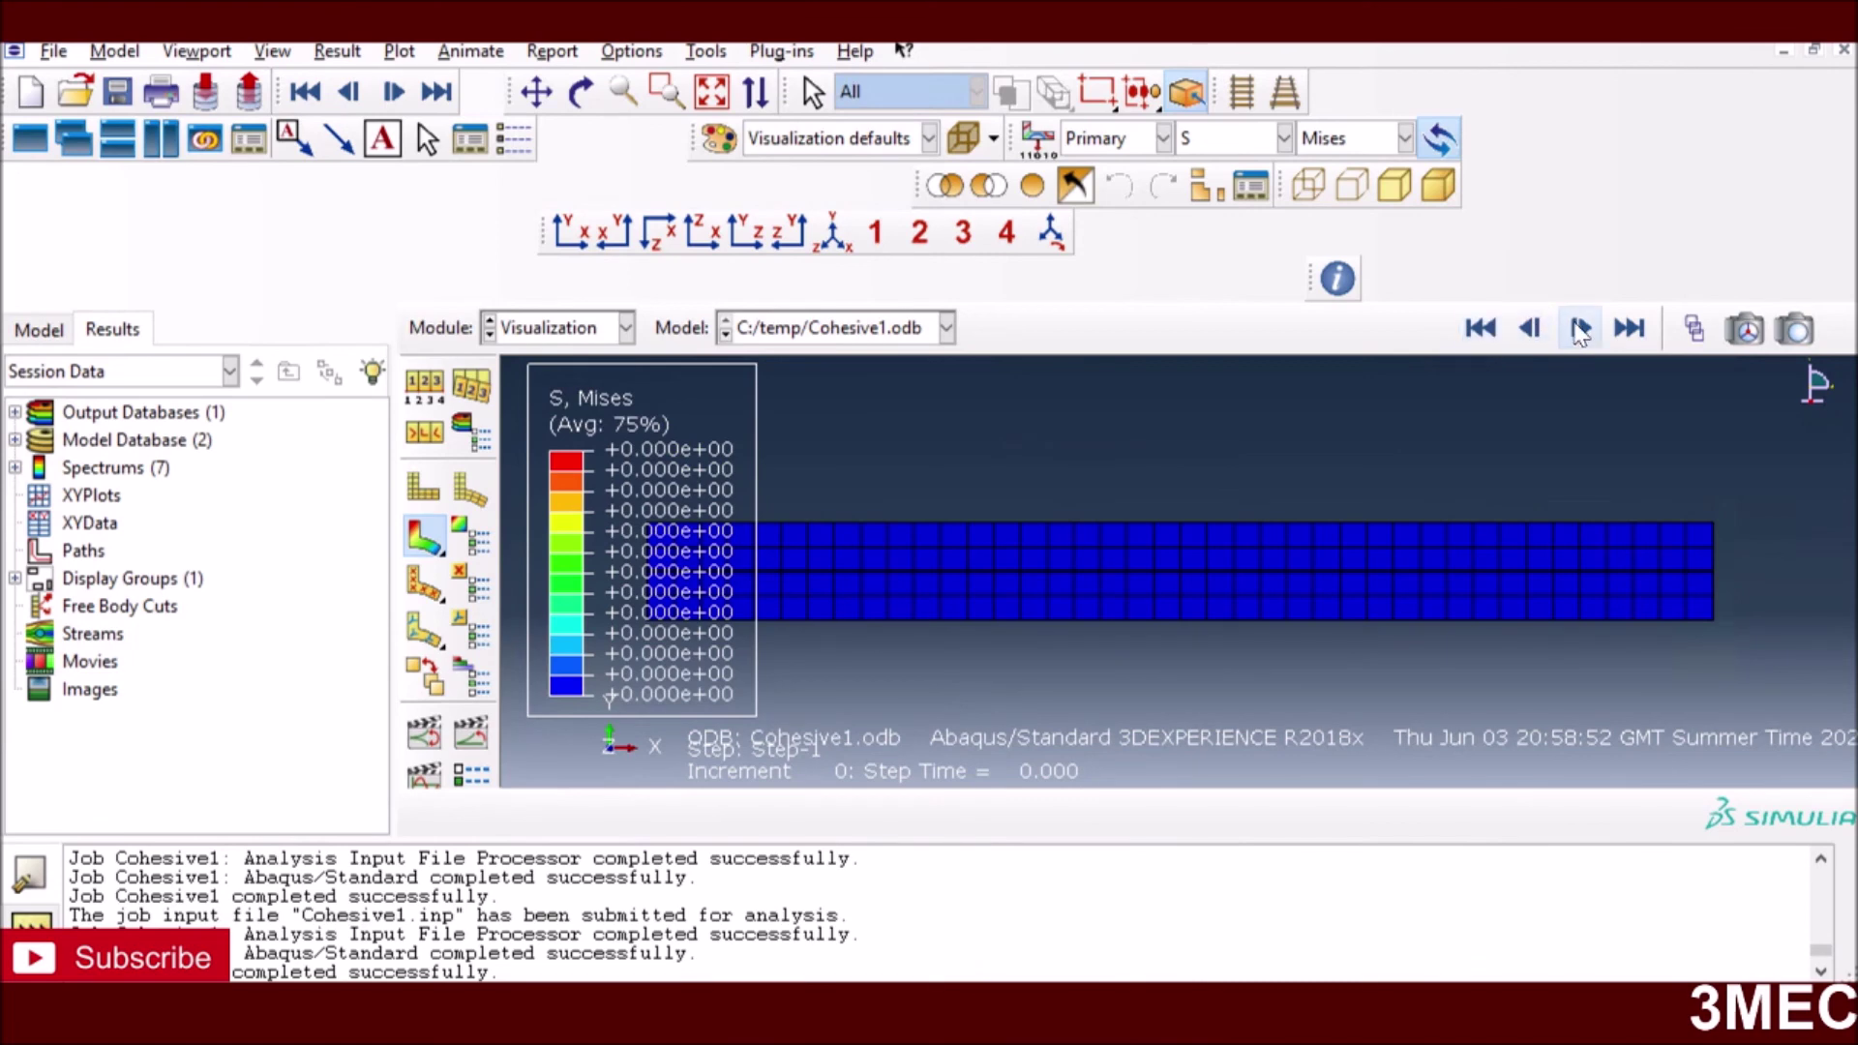
left_click(1581, 329)
- Step through the increments to watch the beam open, then fit the model in view
left_click(1581, 329)
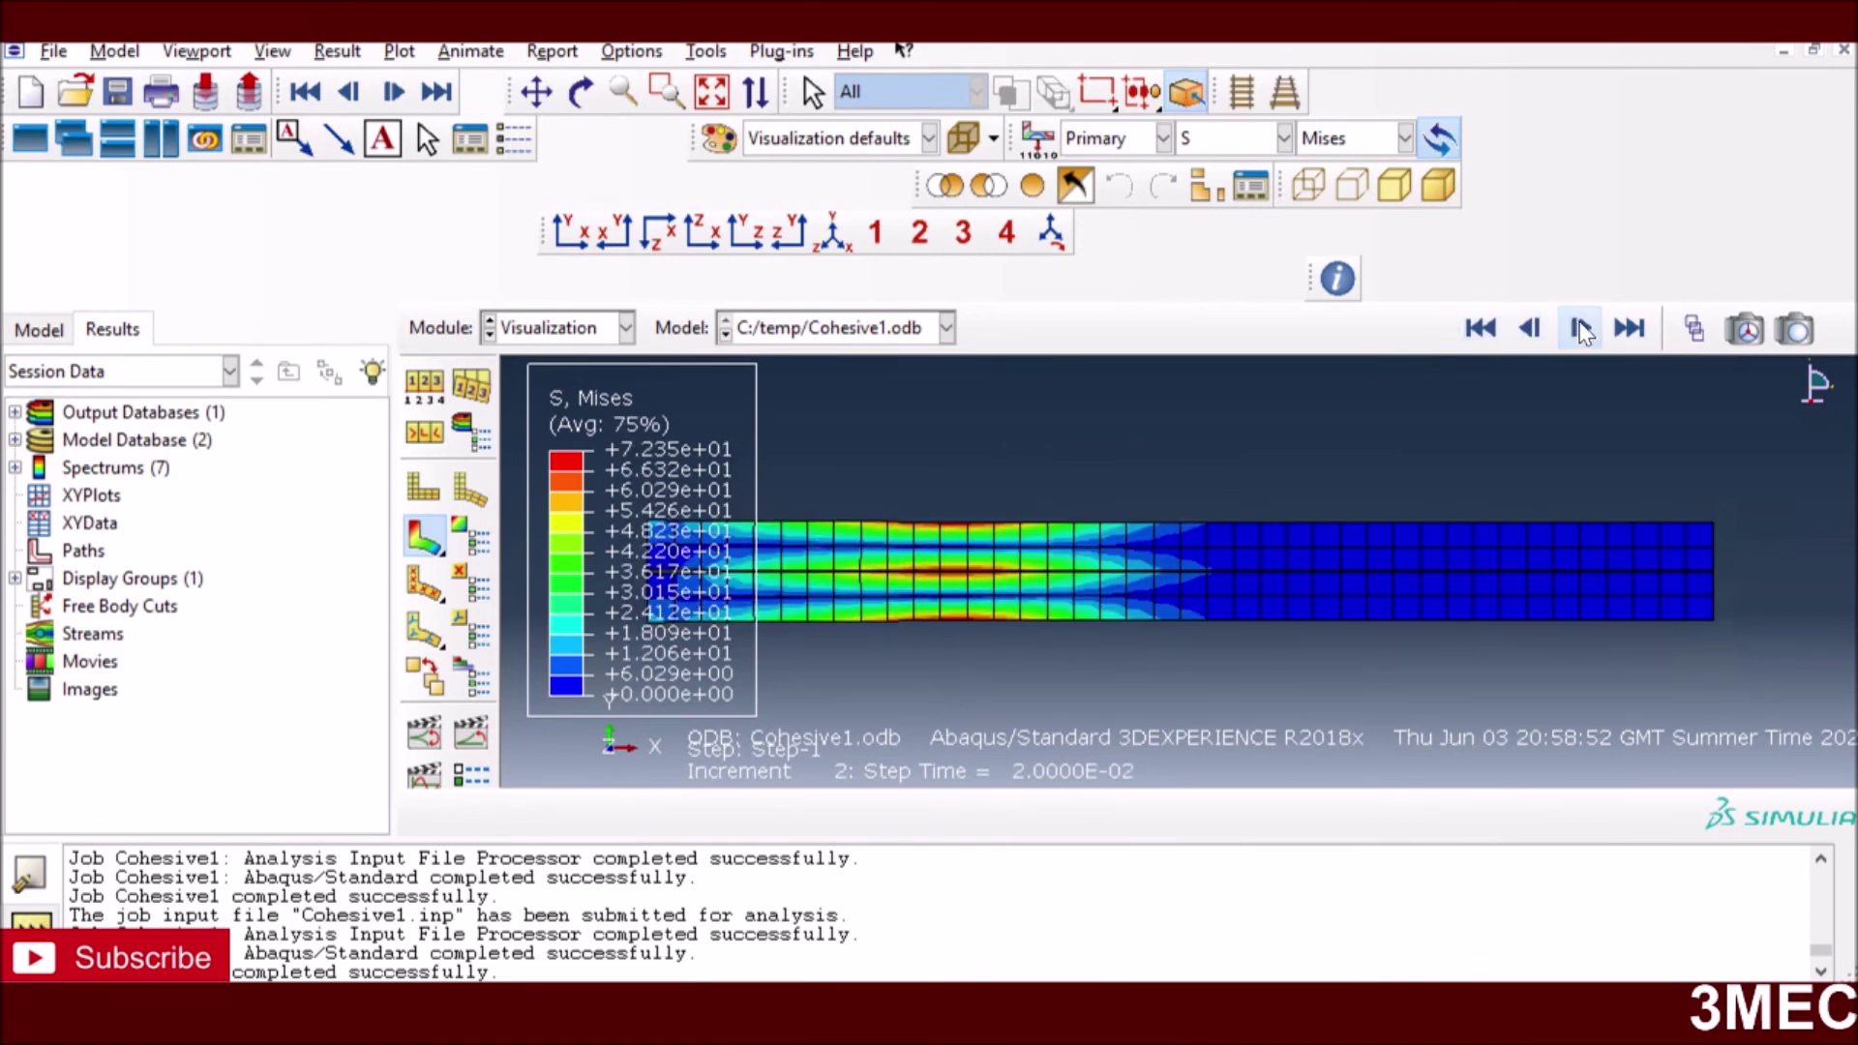
left_click(1580, 328)
left_click(1581, 328)
left_click(1580, 329)
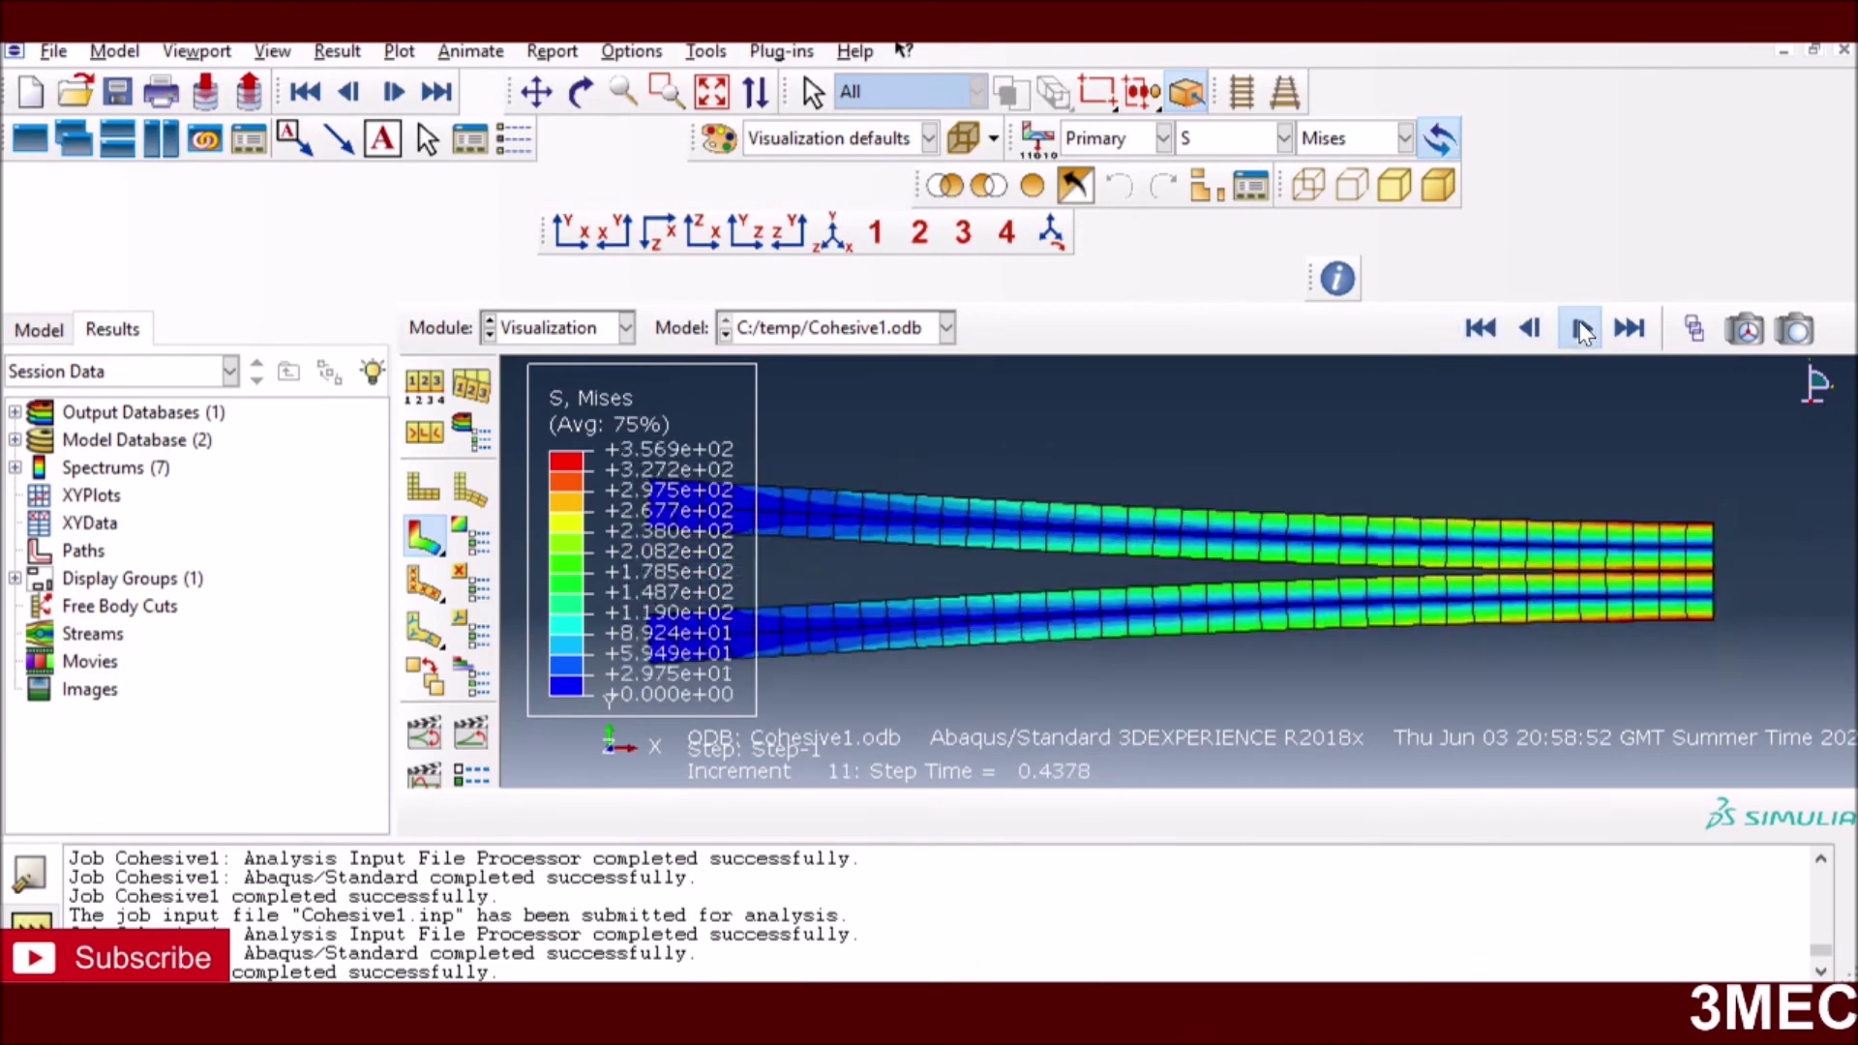
left_click(1582, 329)
left_click(1582, 330)
left_click(1582, 330)
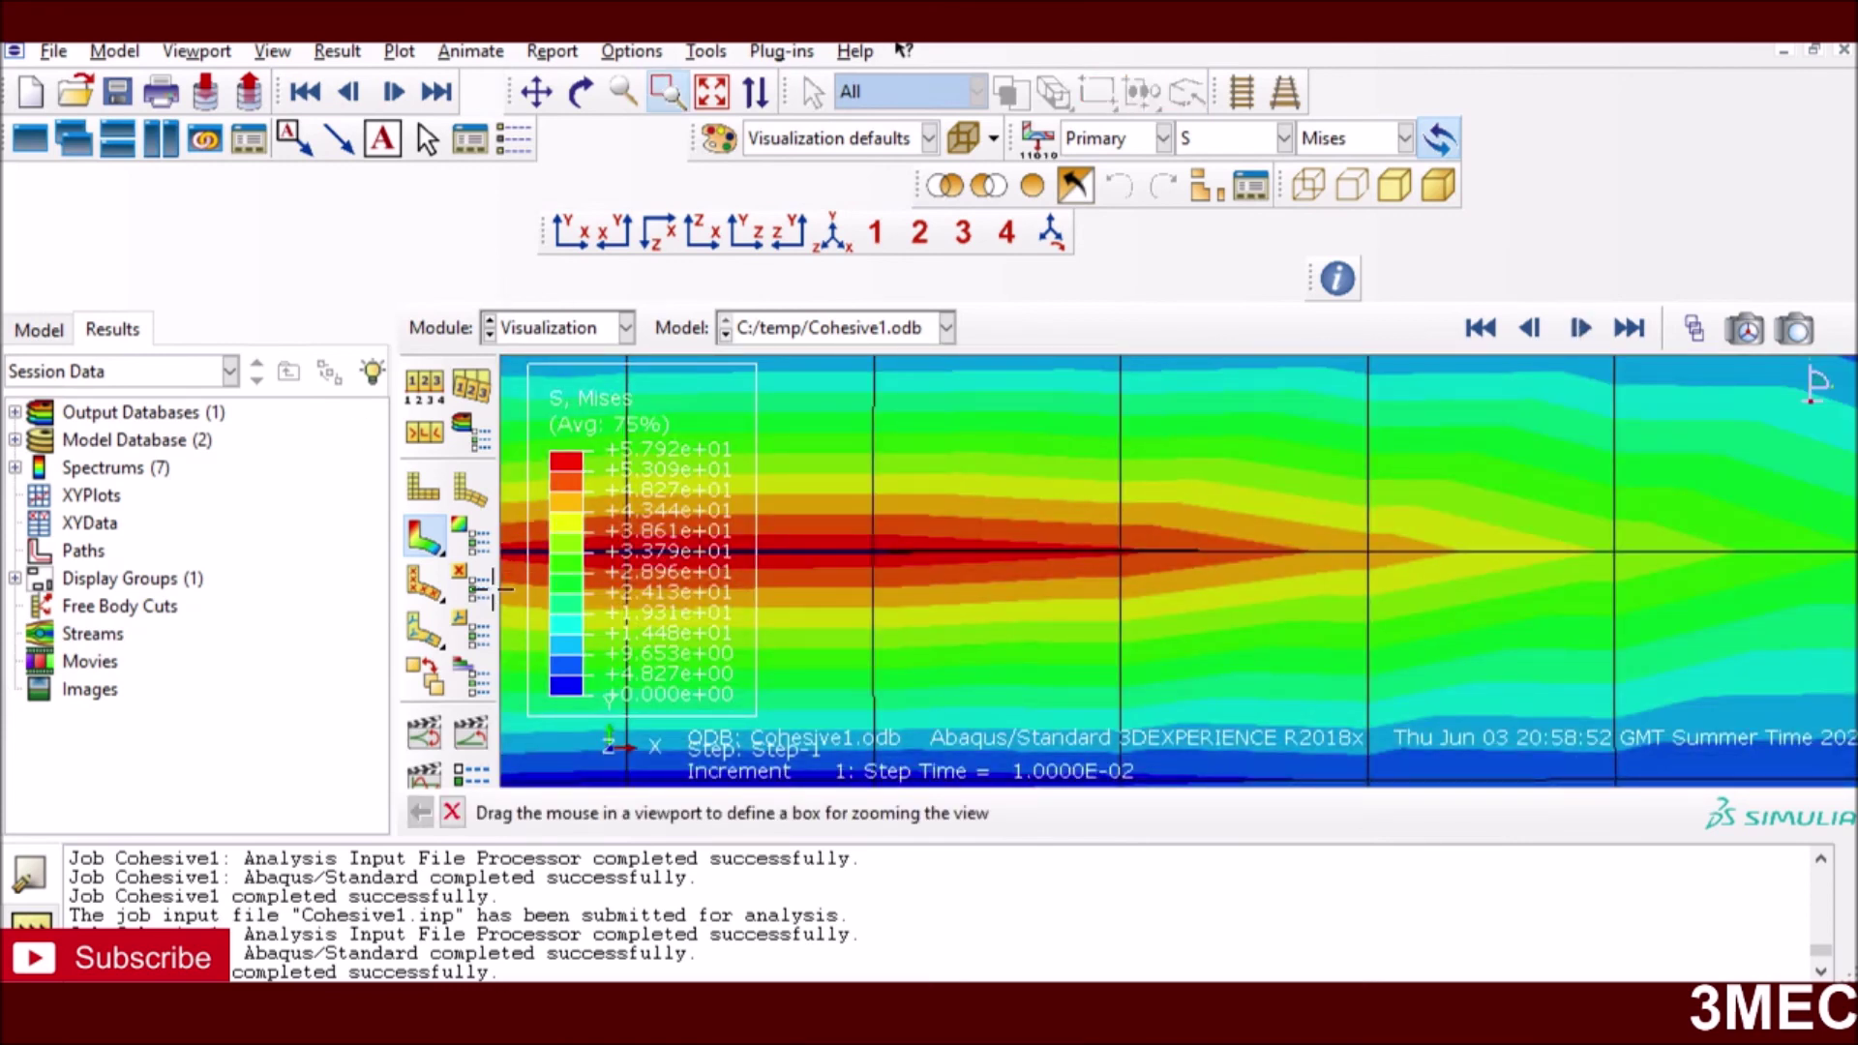
left_click(711, 91)
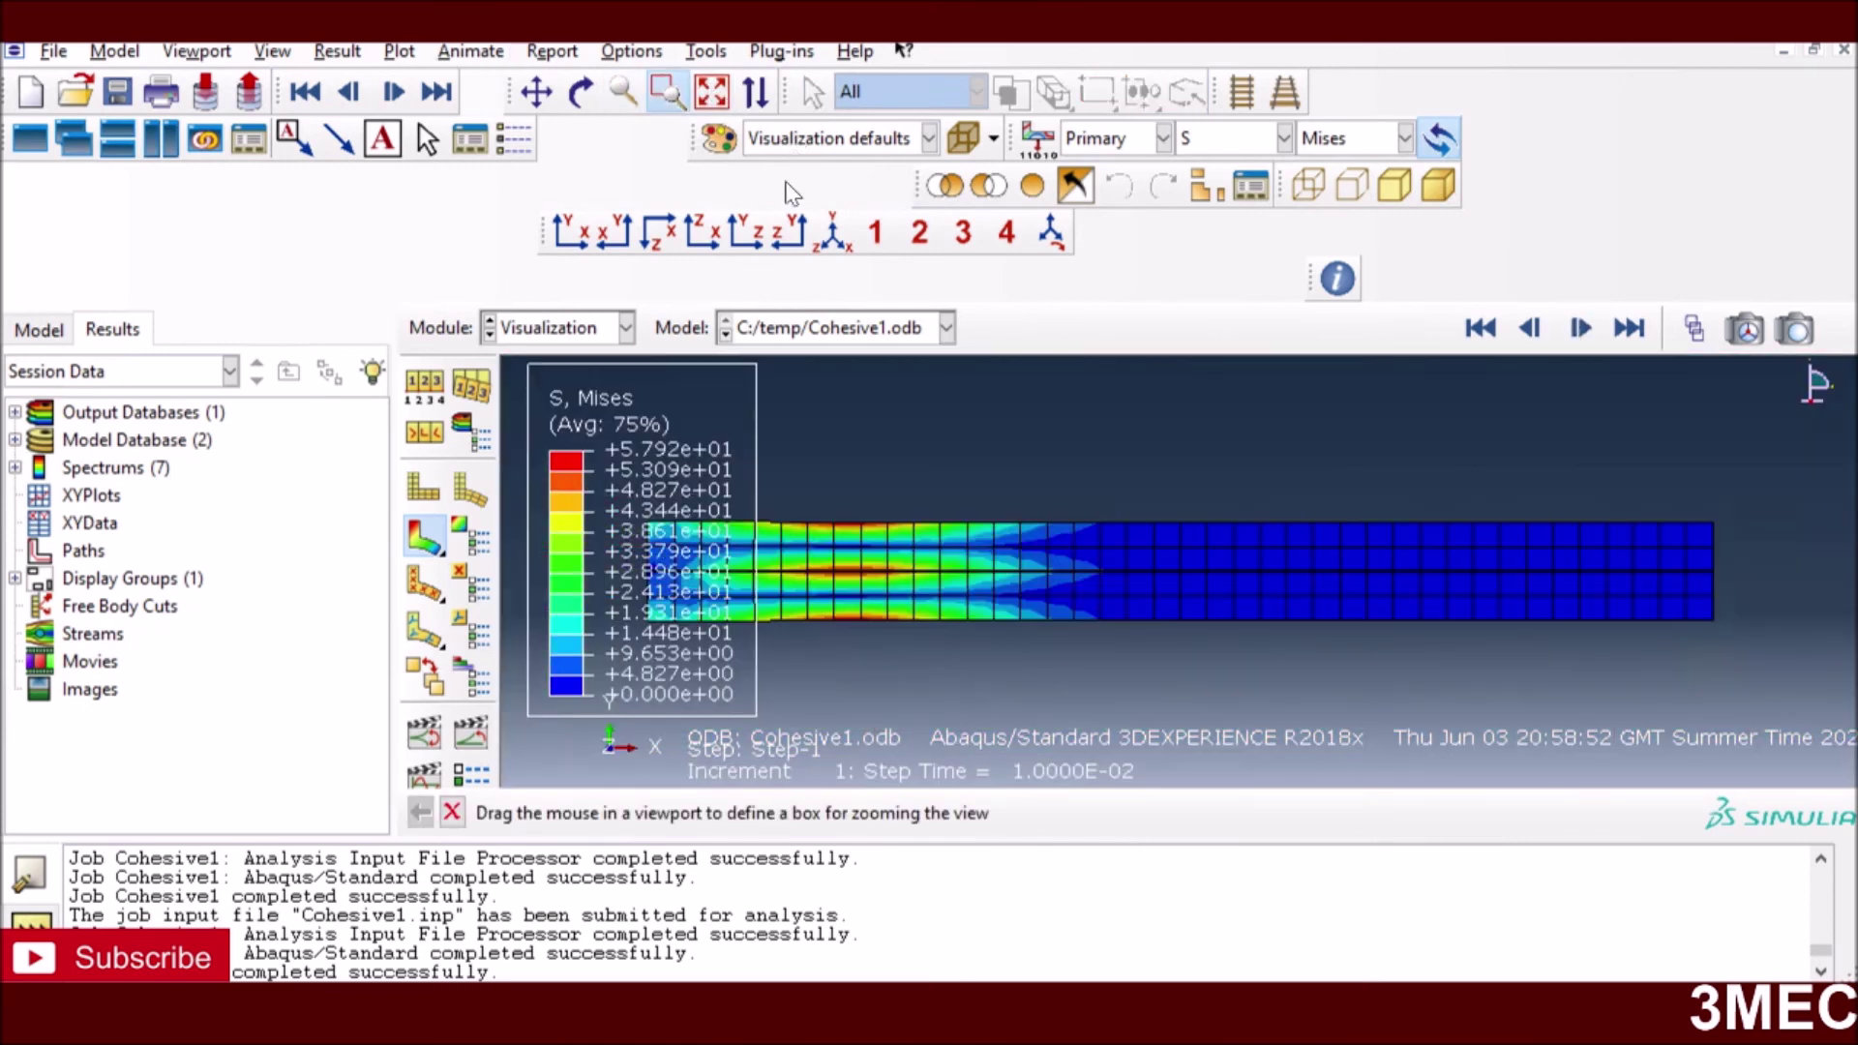